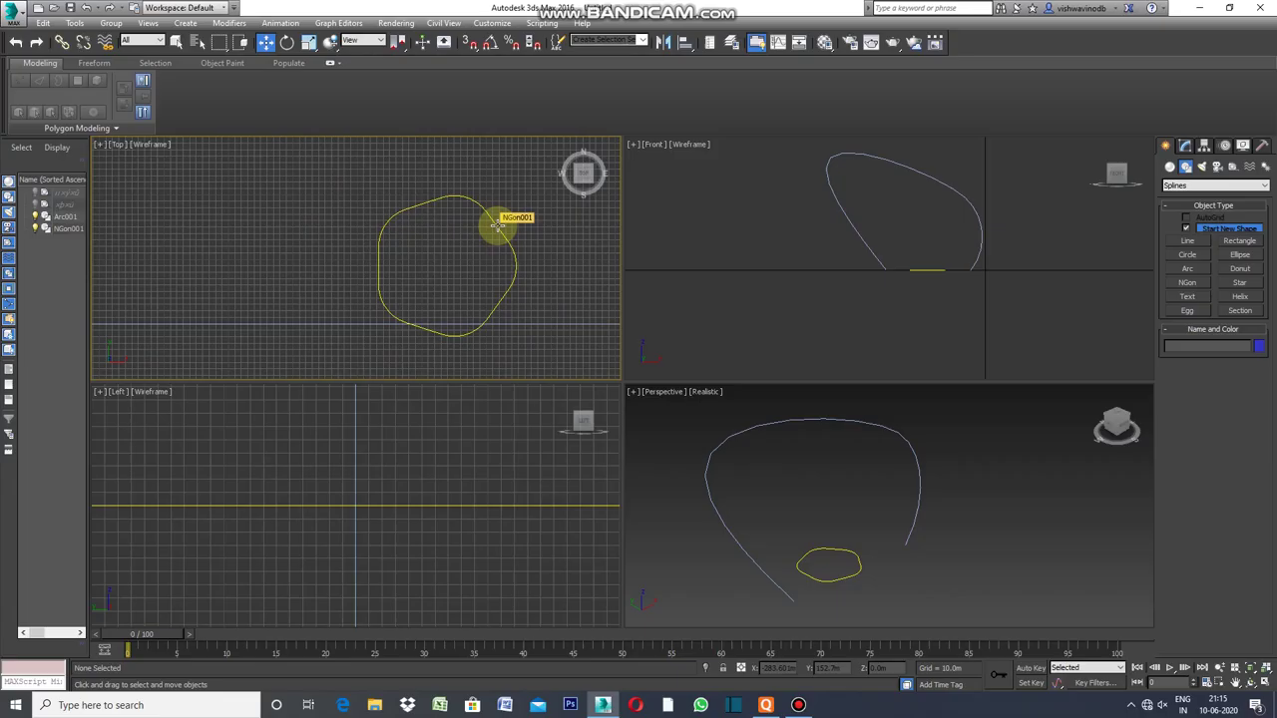
- Deselect Arc001 so no object in the scene is selected
click(481, 263)
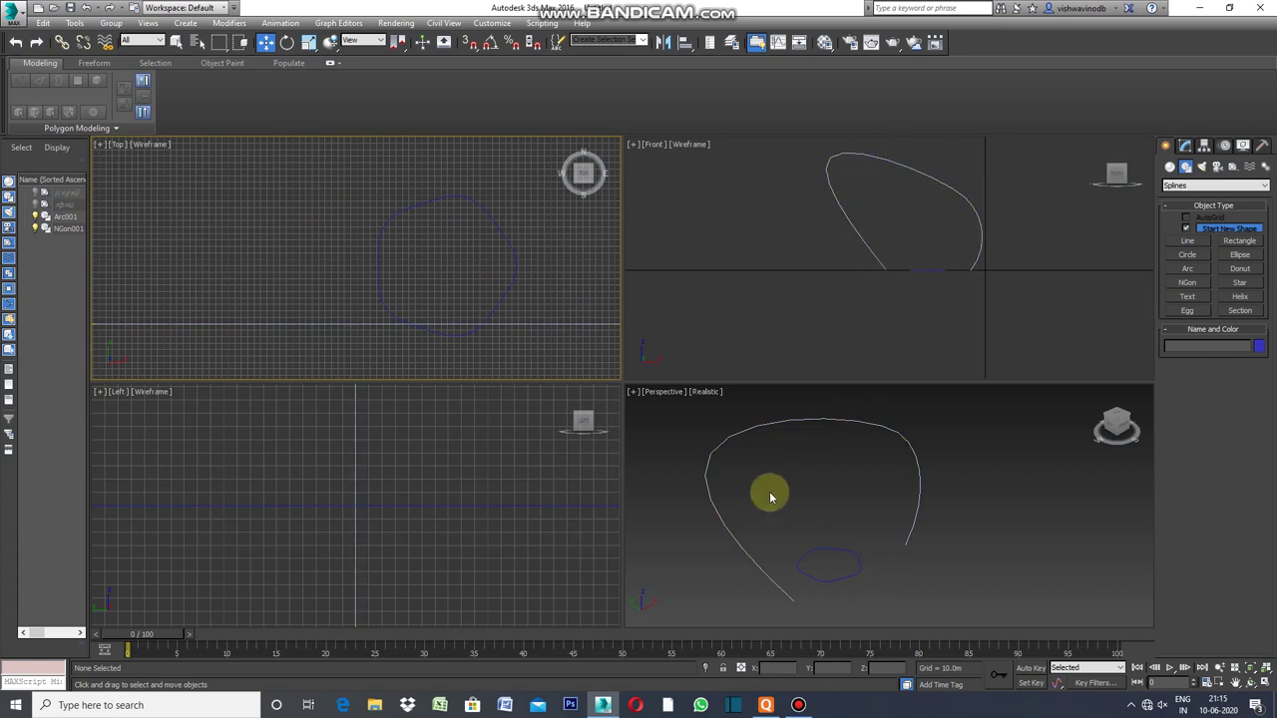
- Maximize the Perspective viewport
click(634, 398)
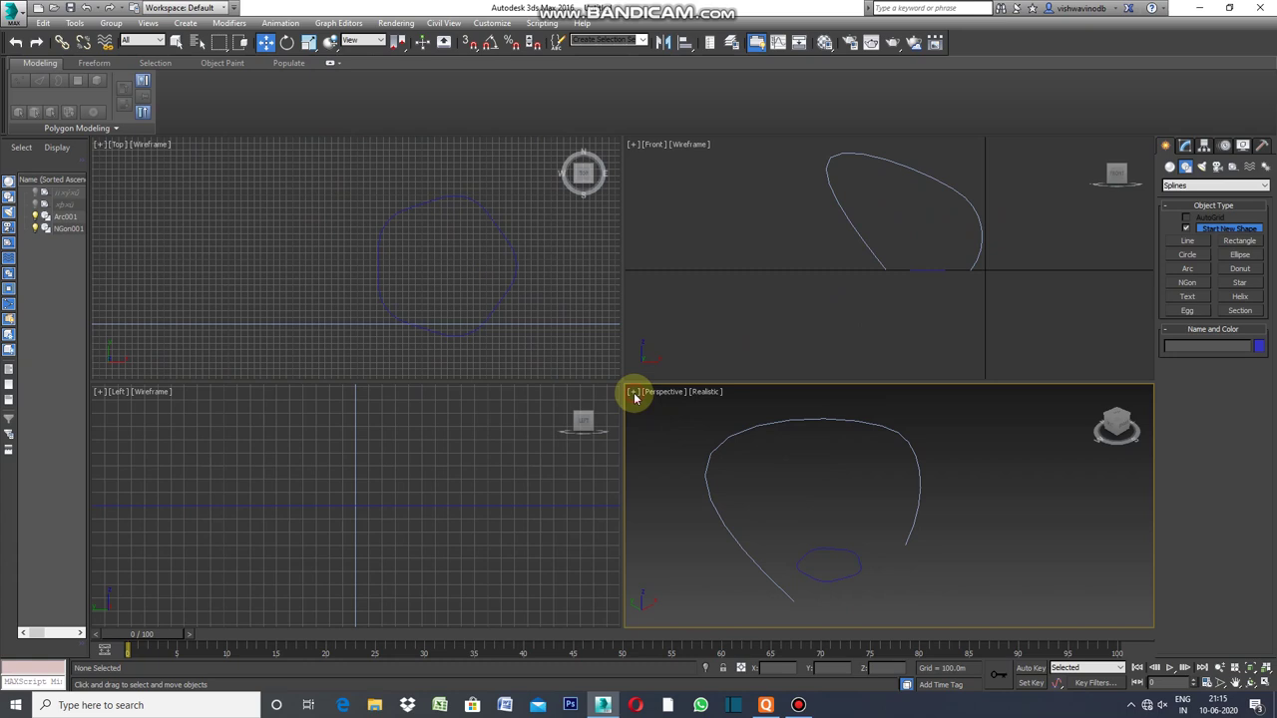
click(635, 395)
click(676, 410)
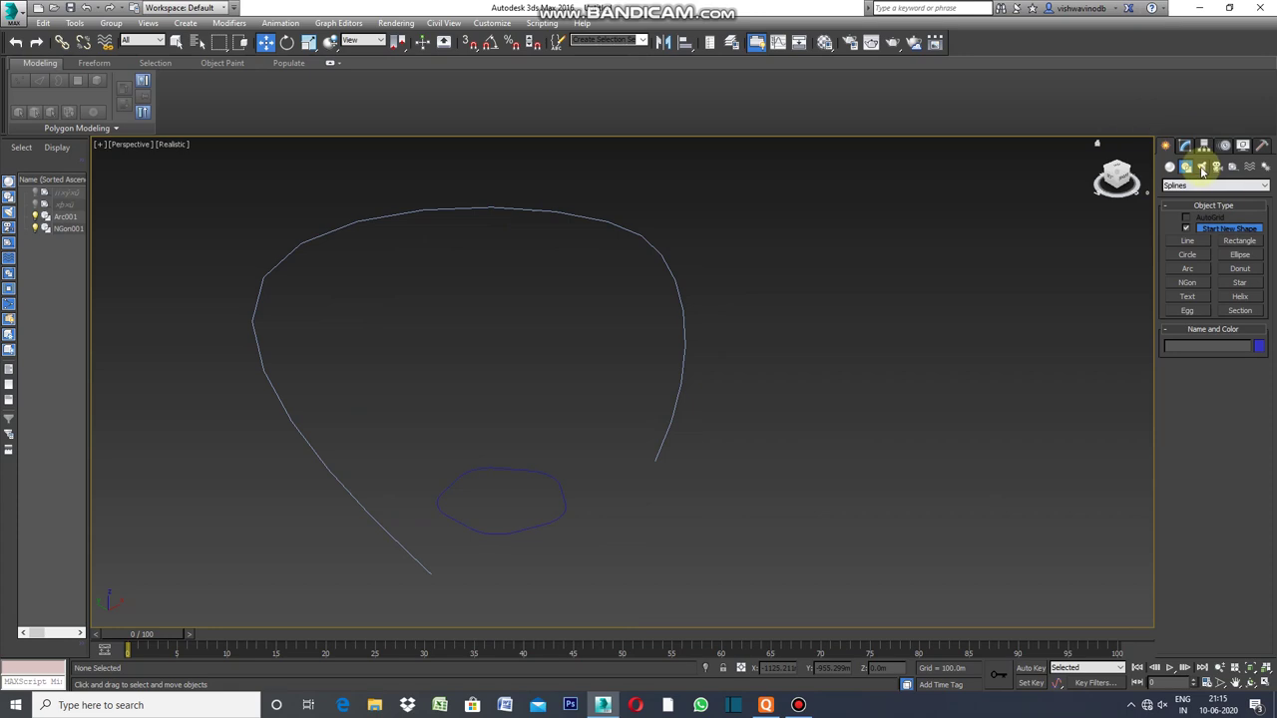
- Add a Sweep modifier to Arc001 using NGon001 as the custom section
click(1204, 411)
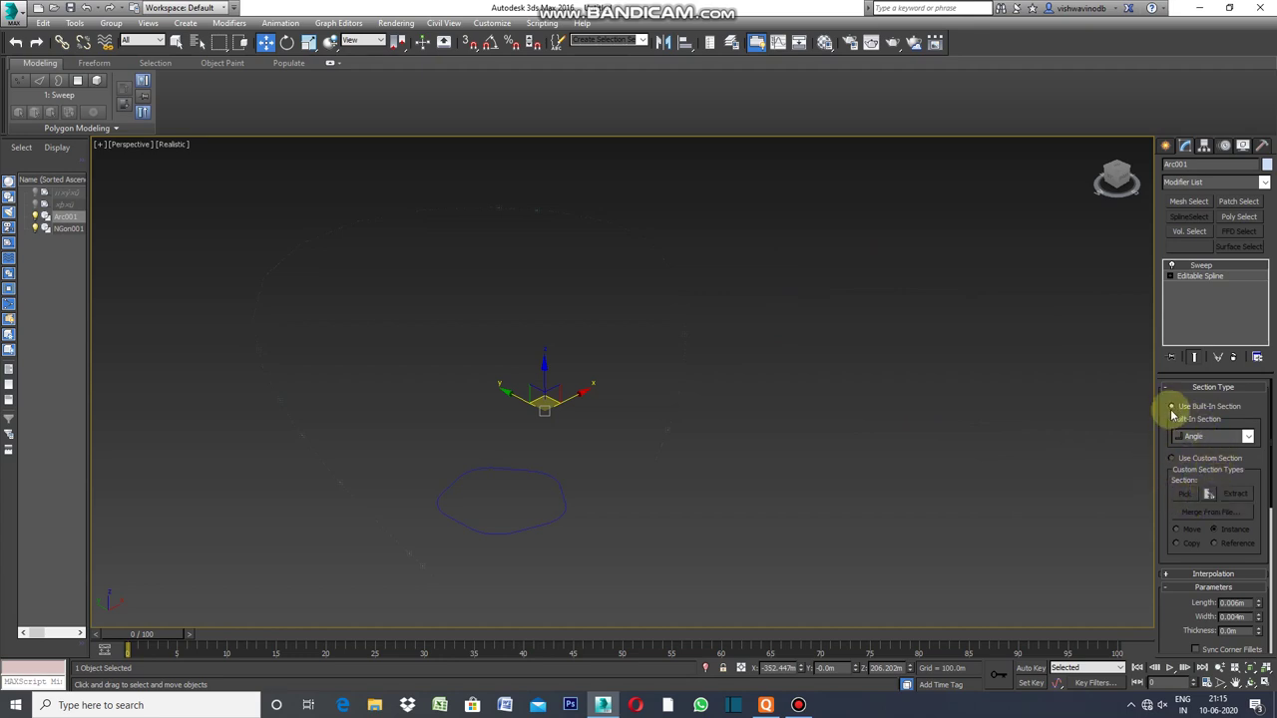
click(1173, 460)
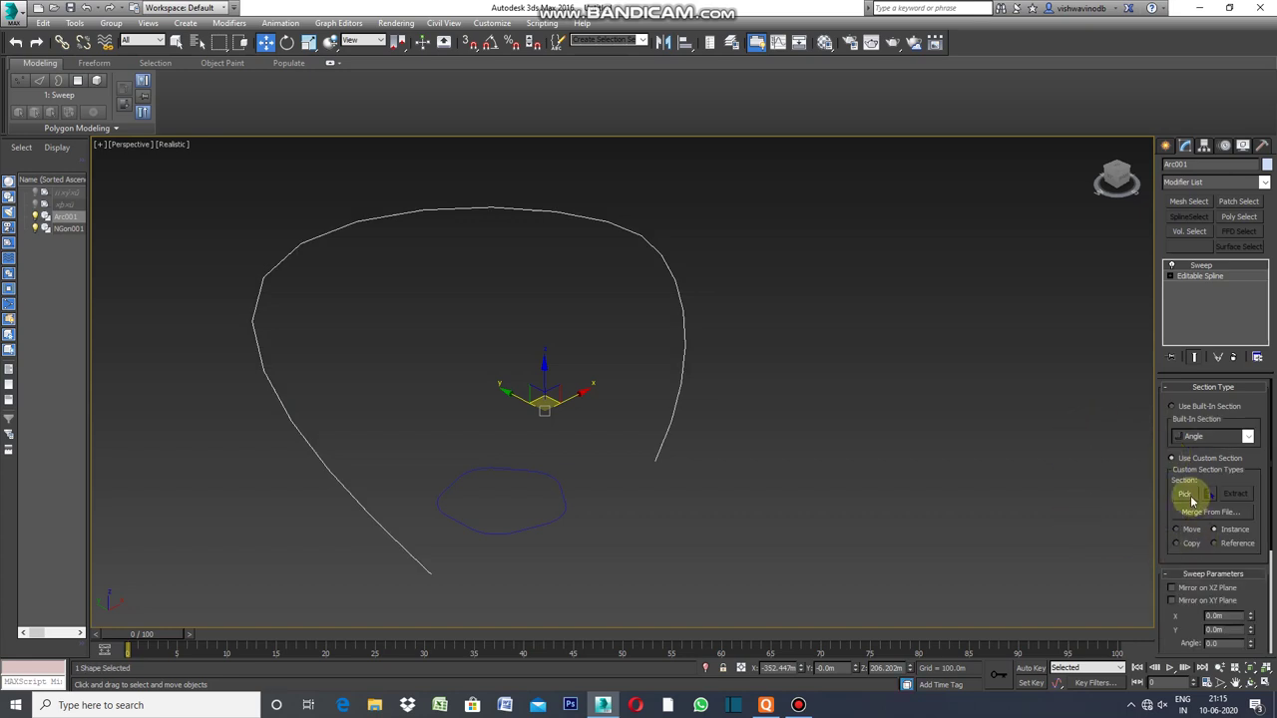
click(1185, 494)
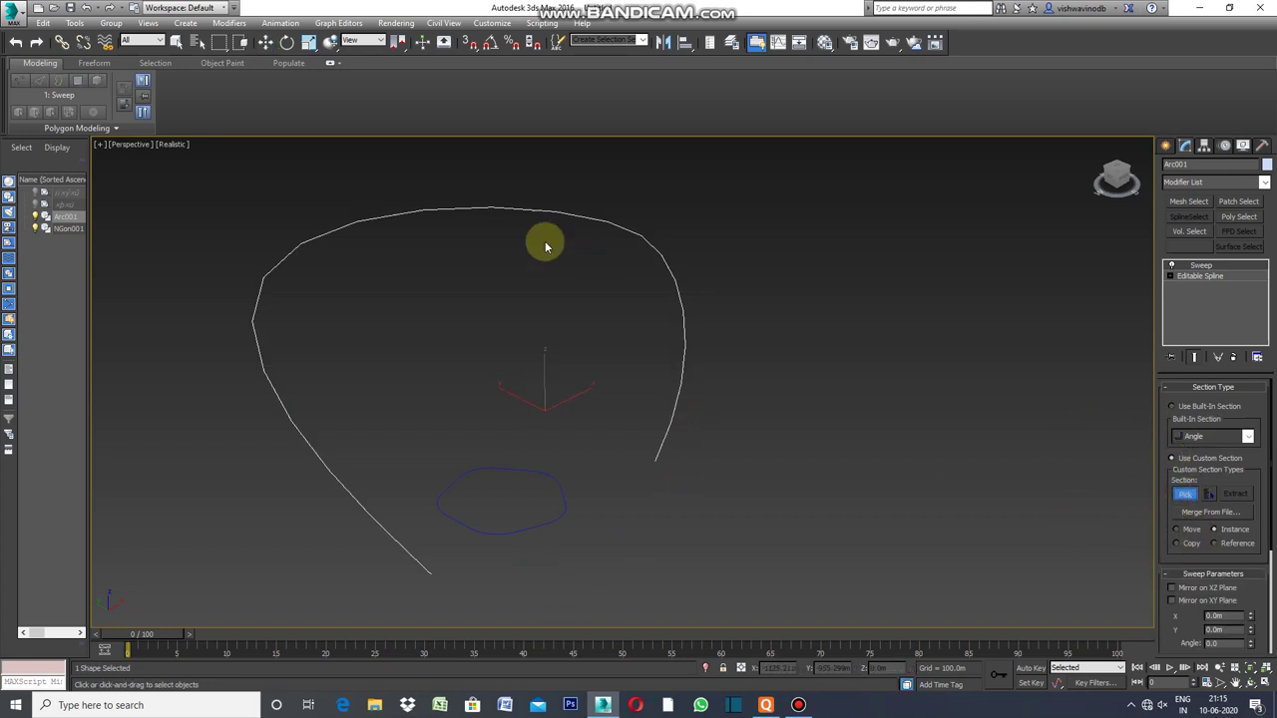
click(544, 523)
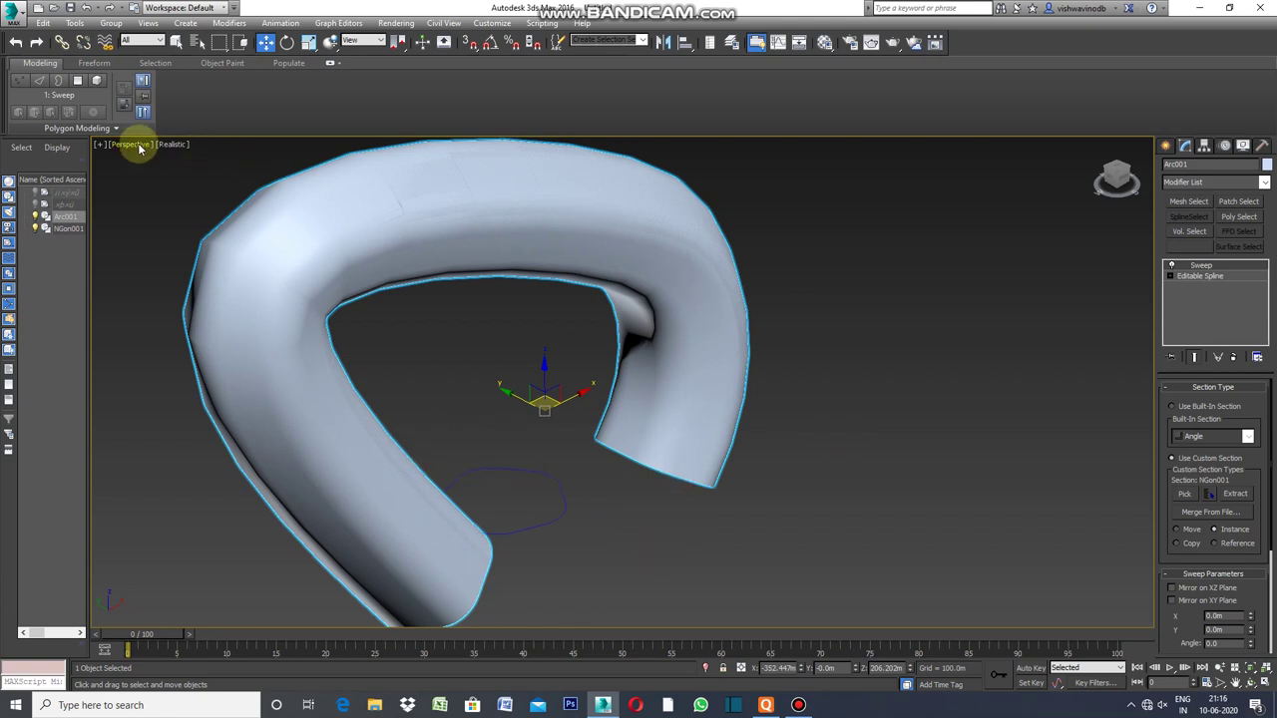
click(170, 146)
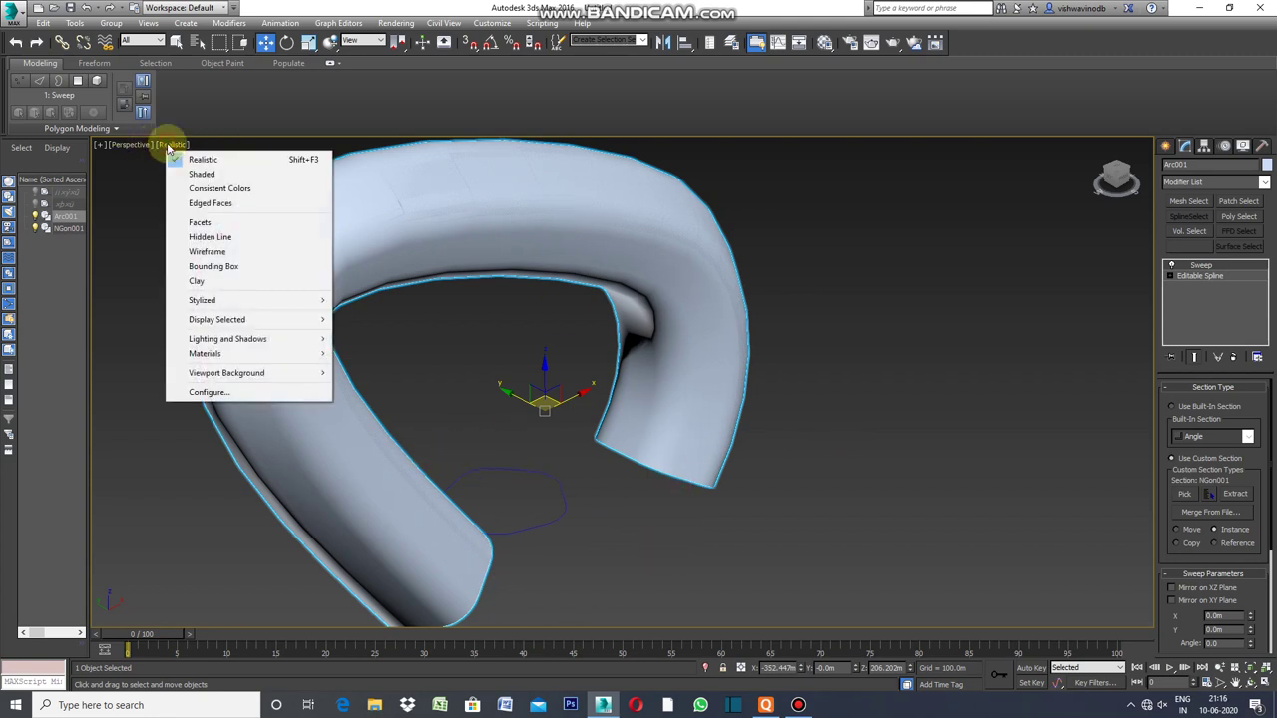
- Turn on Edged Faces shading, close the Layer Explorer, and start cloning the swept tube with Ctrl+V
click(228, 204)
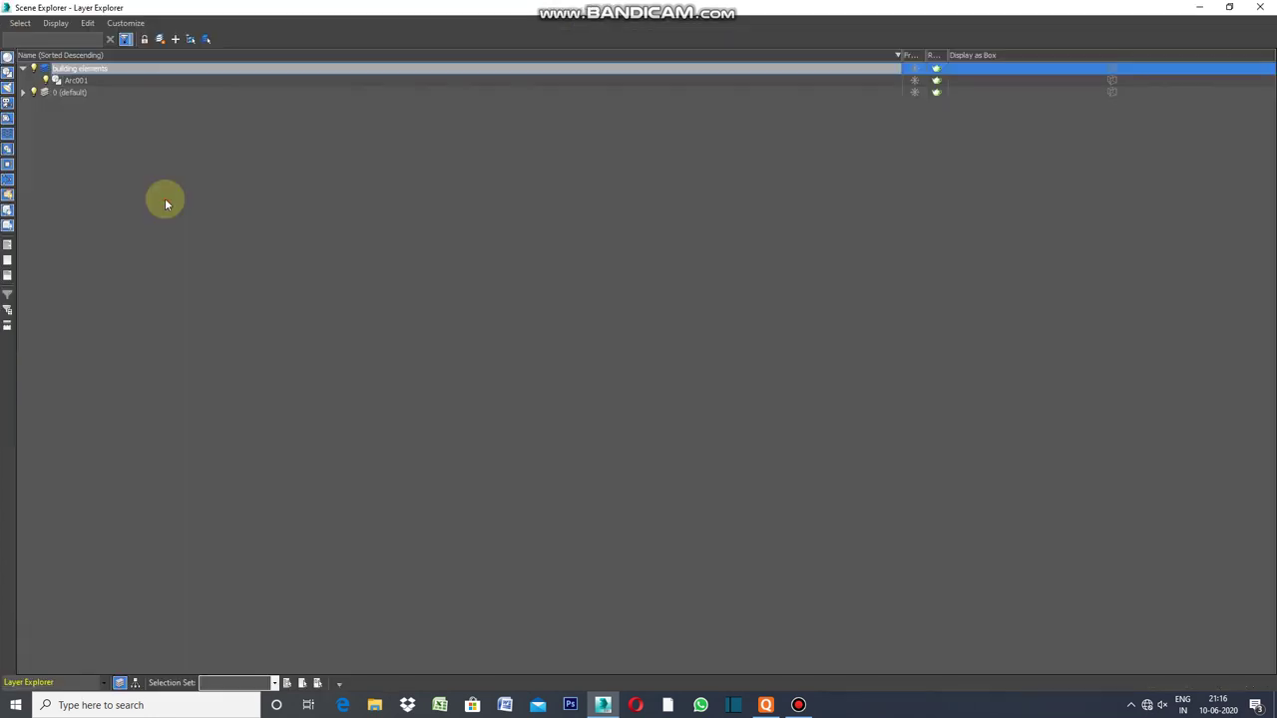
click(1200, 8)
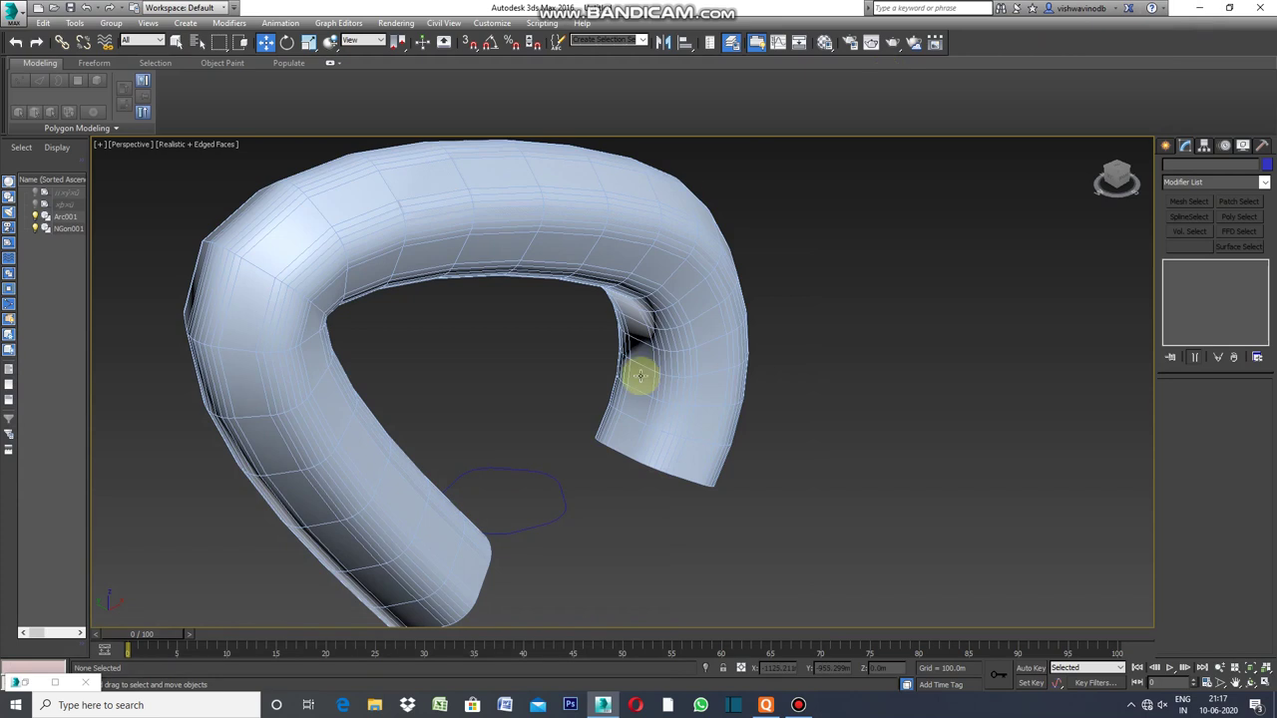
click(695, 399)
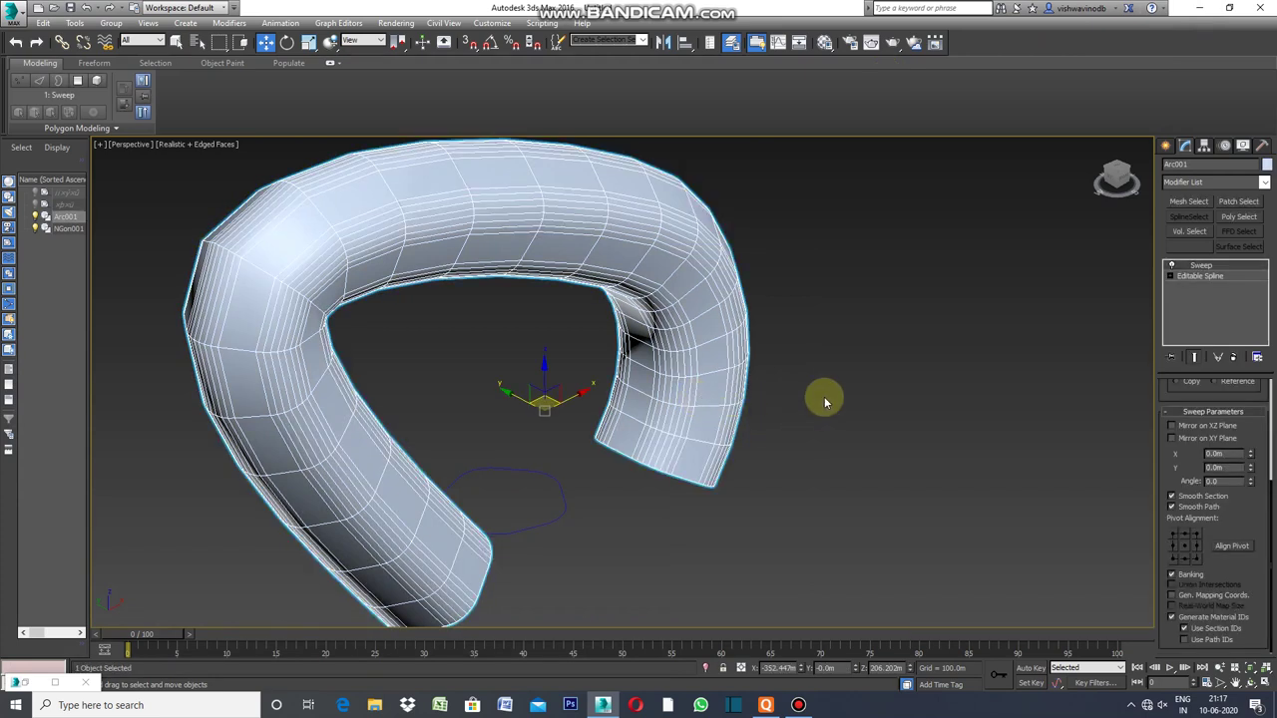
key(ctrl+v)
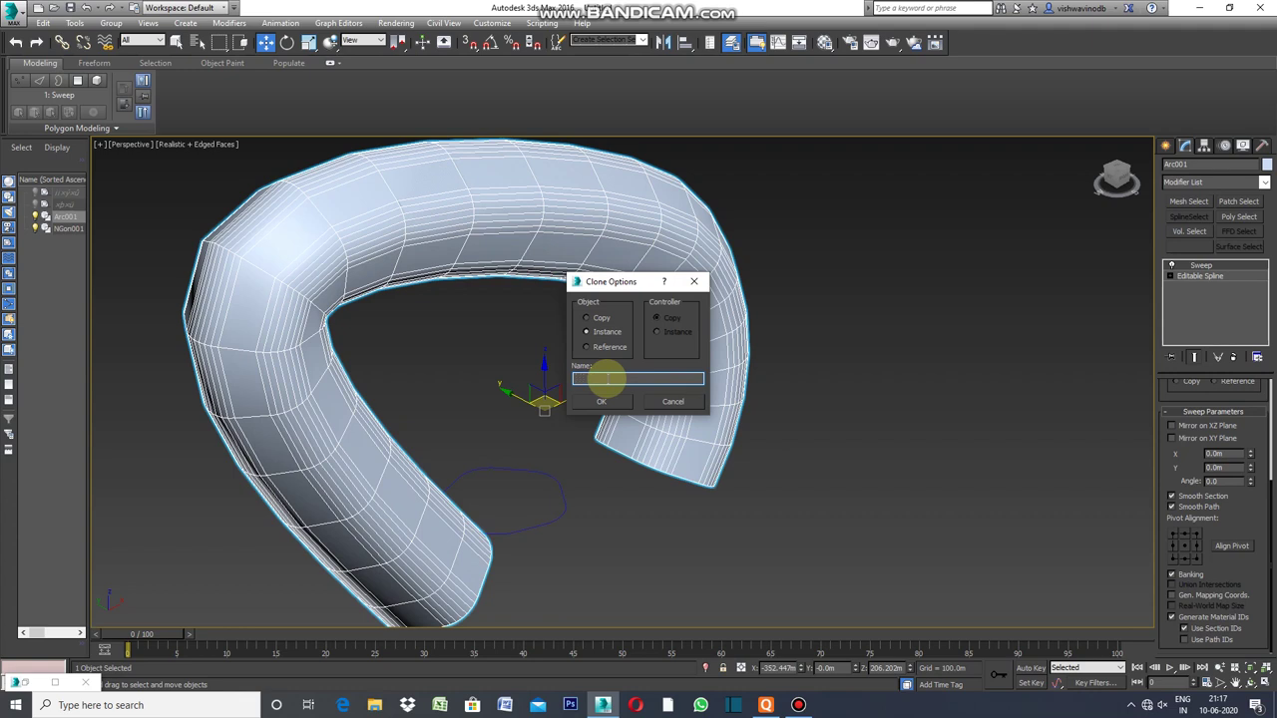
- Create three instance clones of the tube named floor plates, walls and FACADE
text(floor plates)
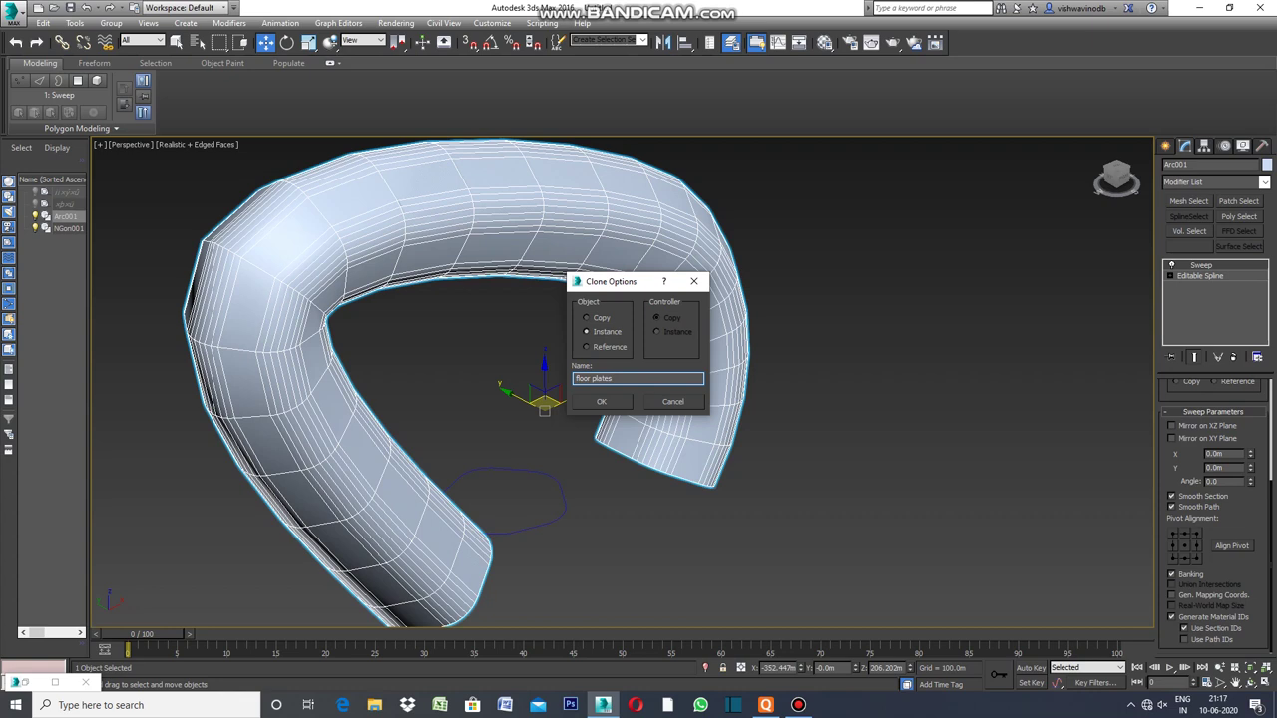
click(598, 402)
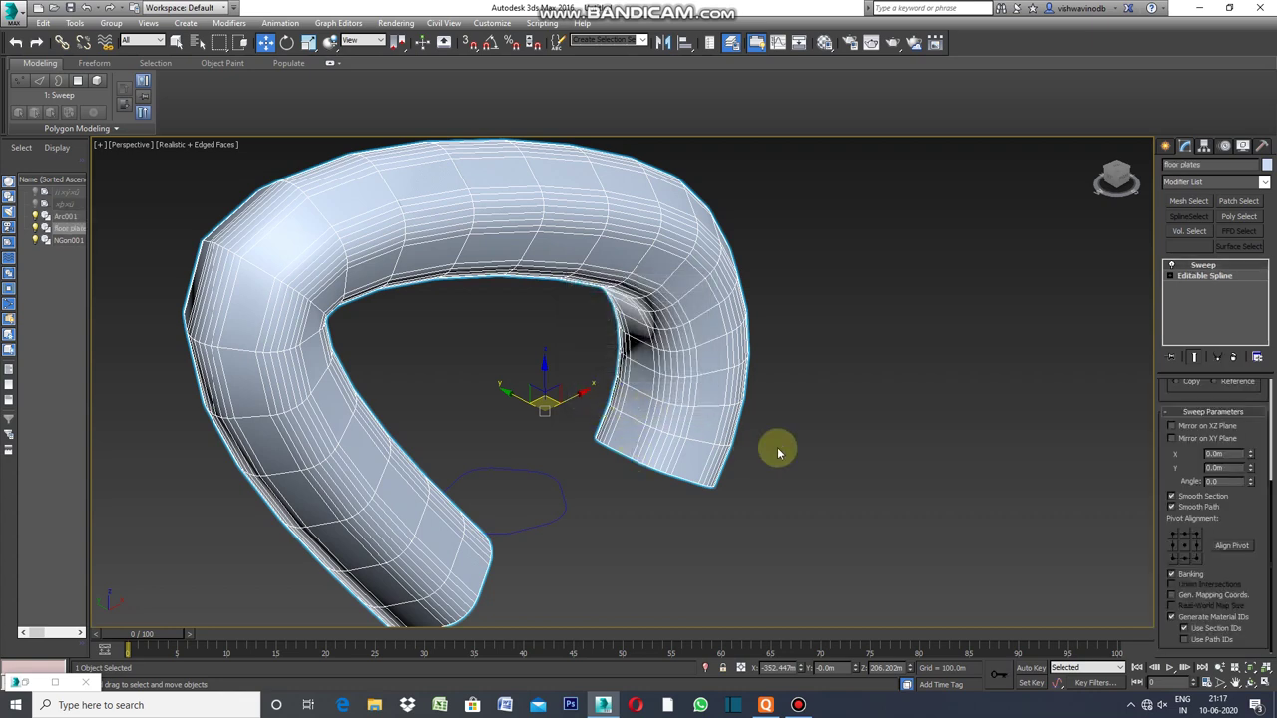
key(ctrl+v)
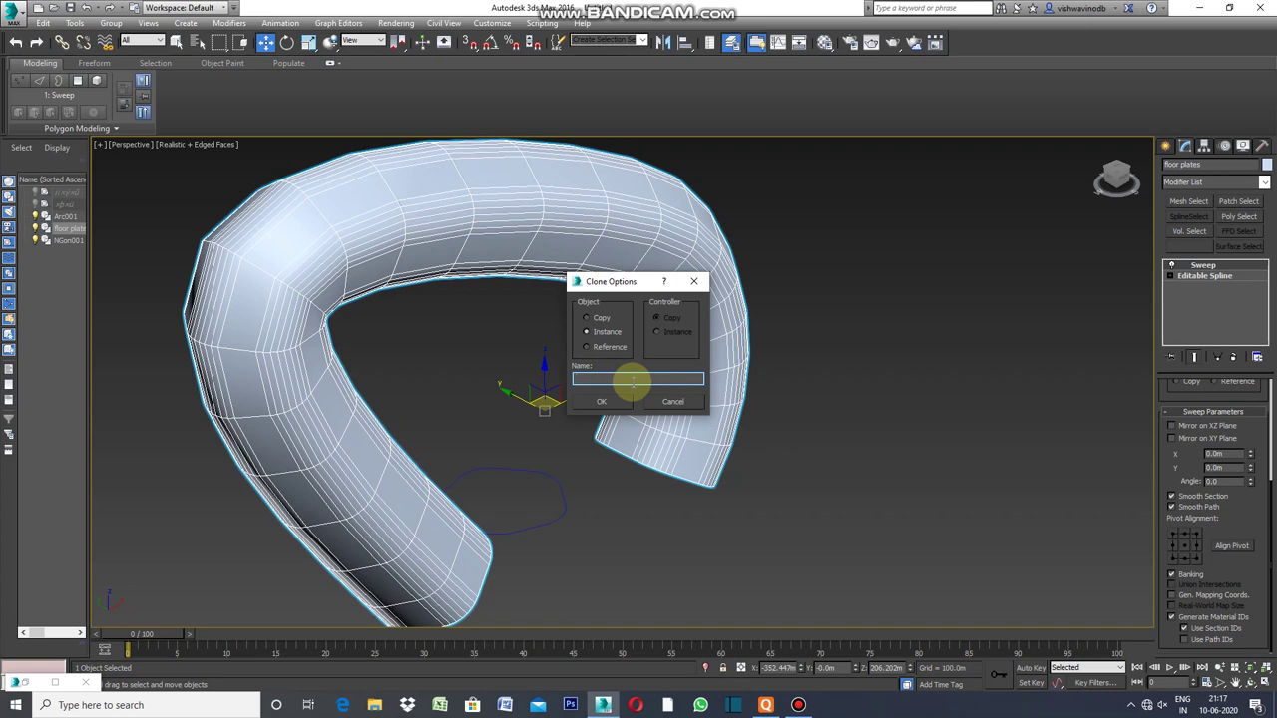
text(walls)
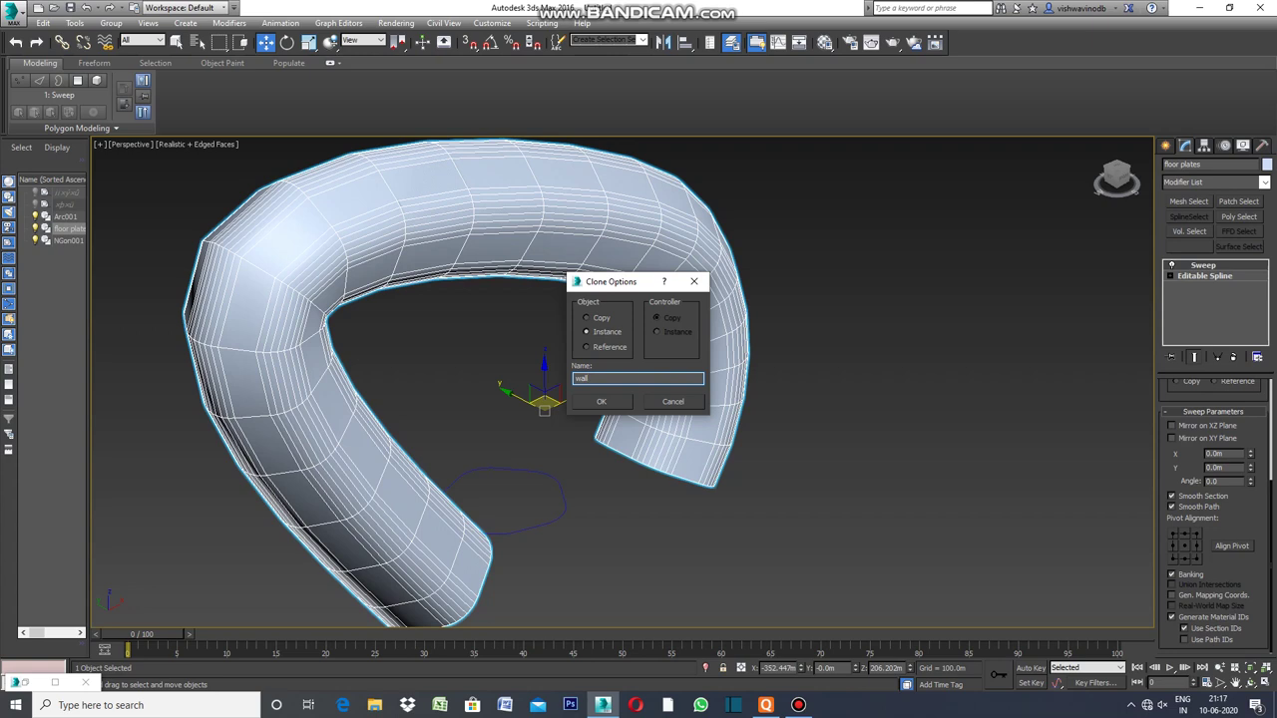
click(603, 401)
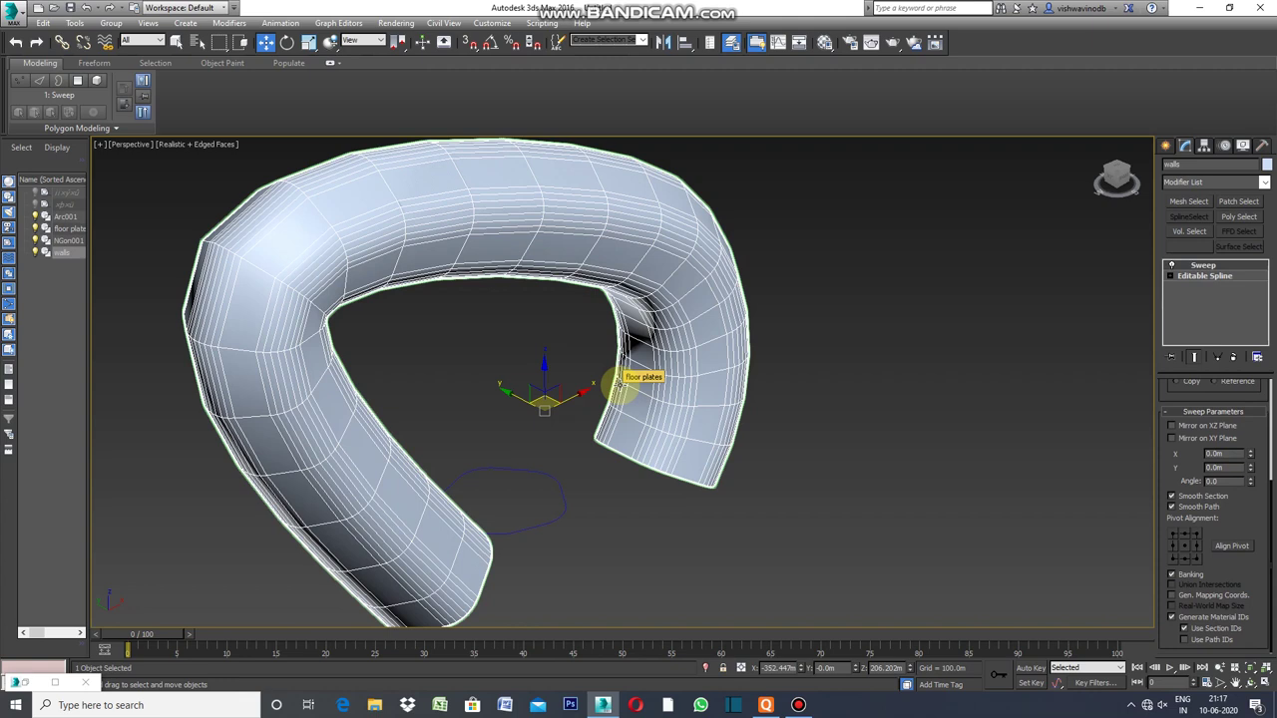
key(ctrl+v)
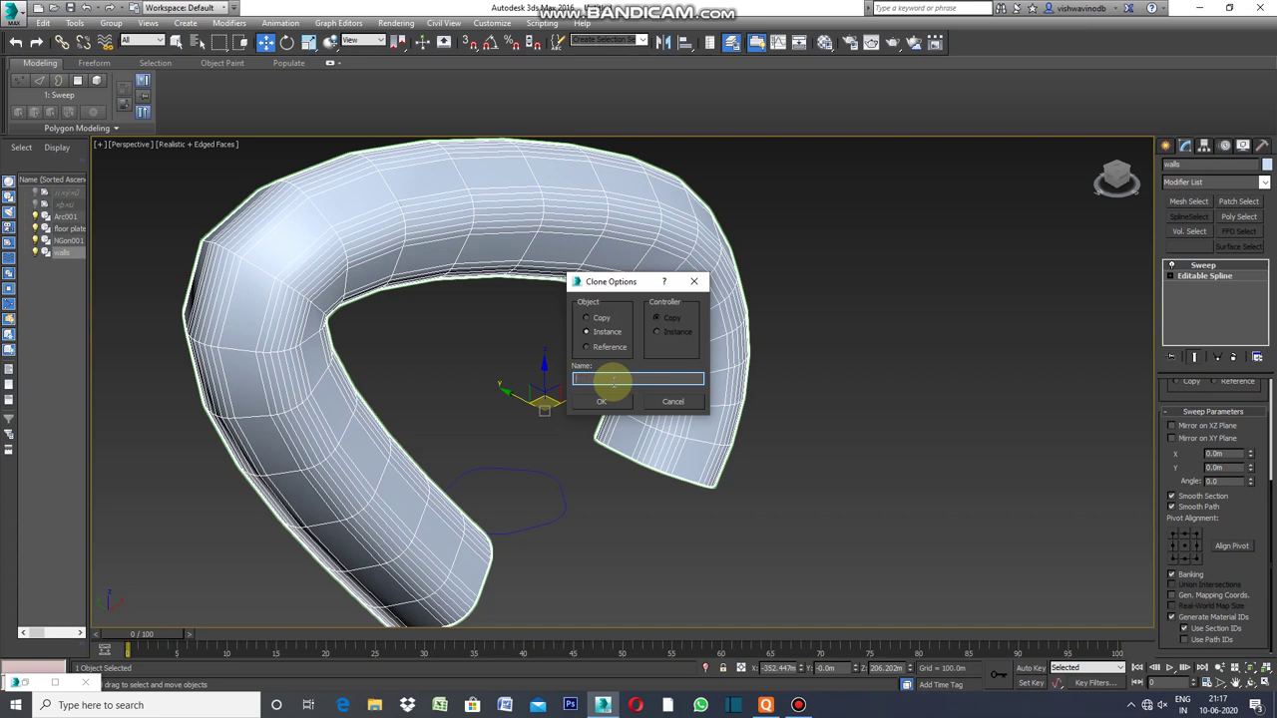
text(FACADE)
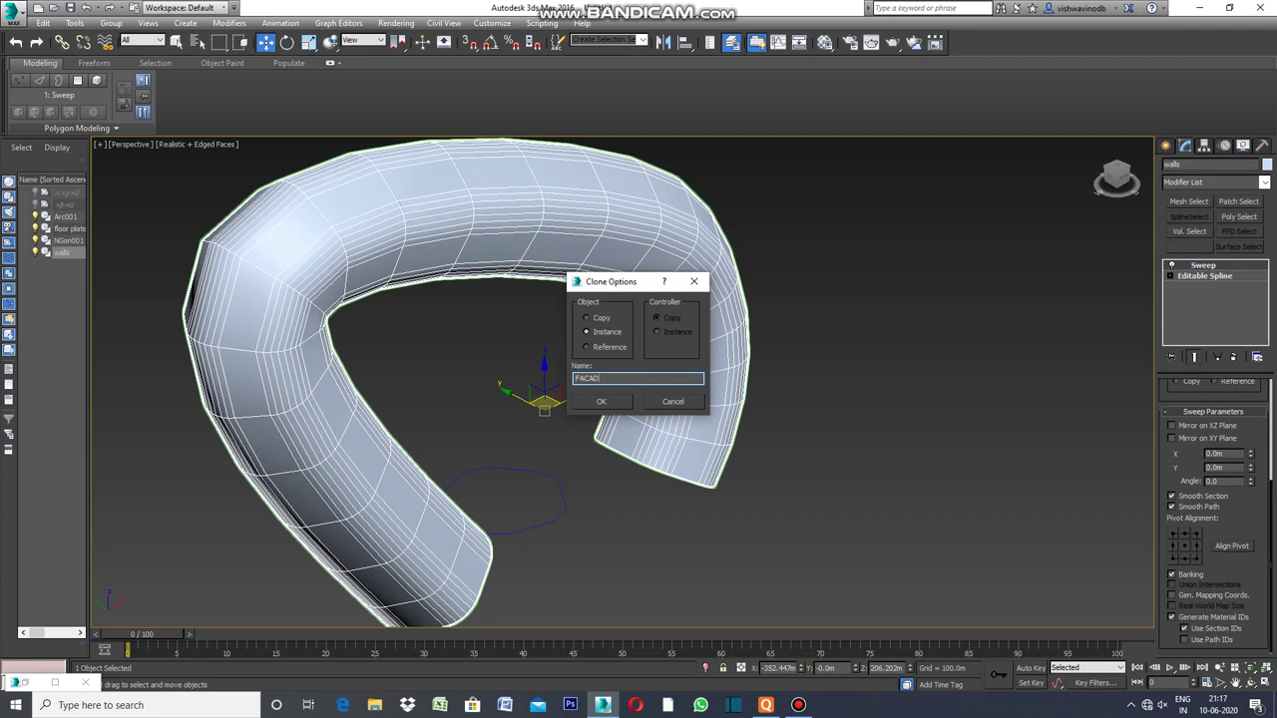
click(611, 403)
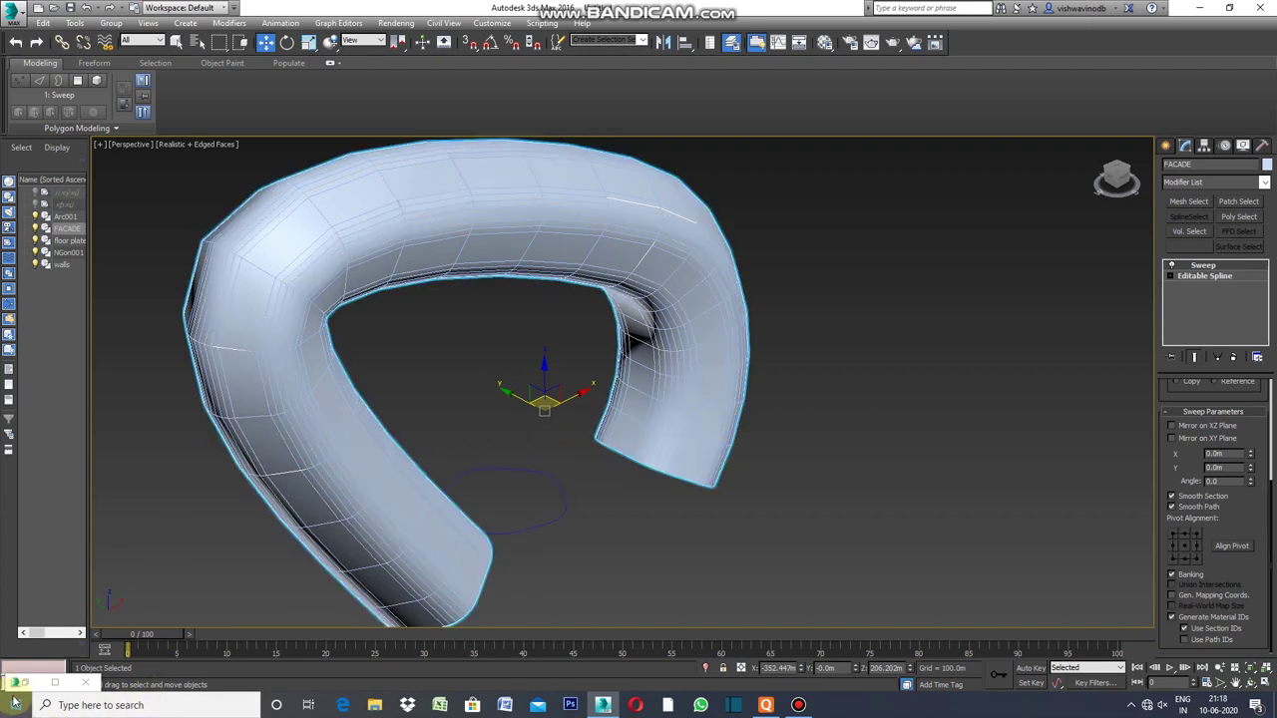
click(55, 685)
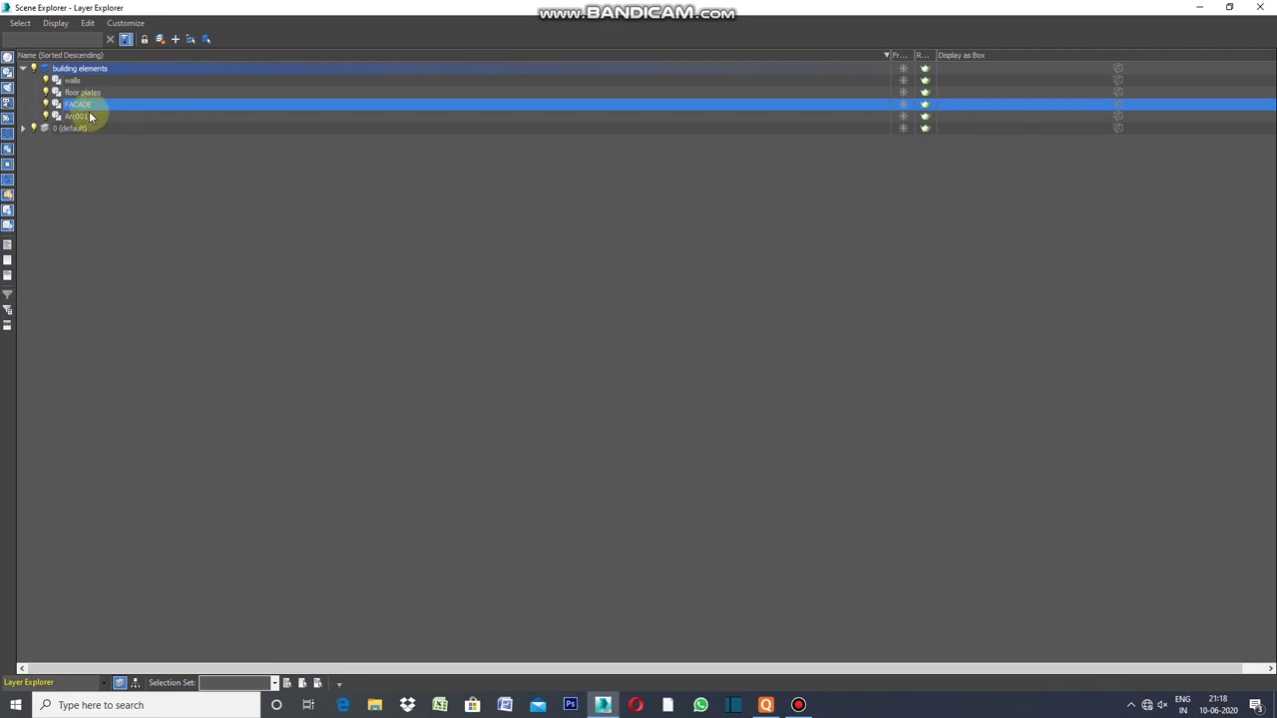
- Hide the walls and FACADE objects in the Layer Explorer, then minimize it
click(43, 81)
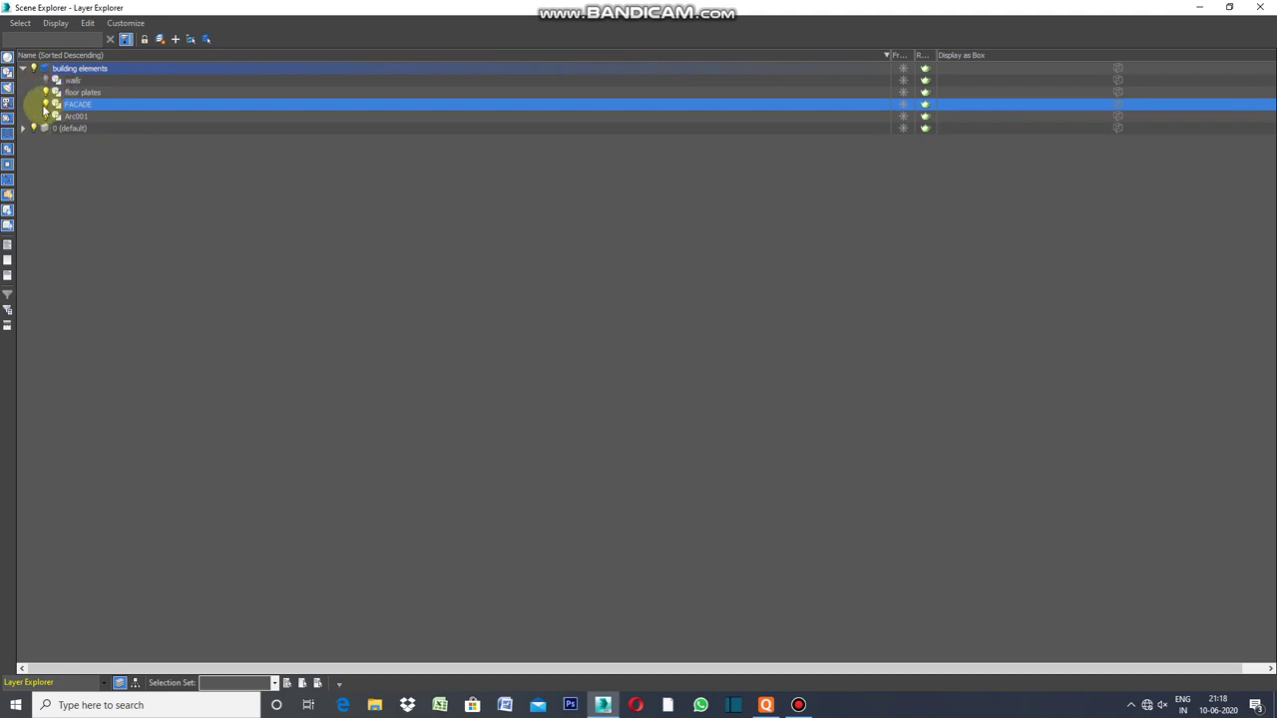
click(45, 104)
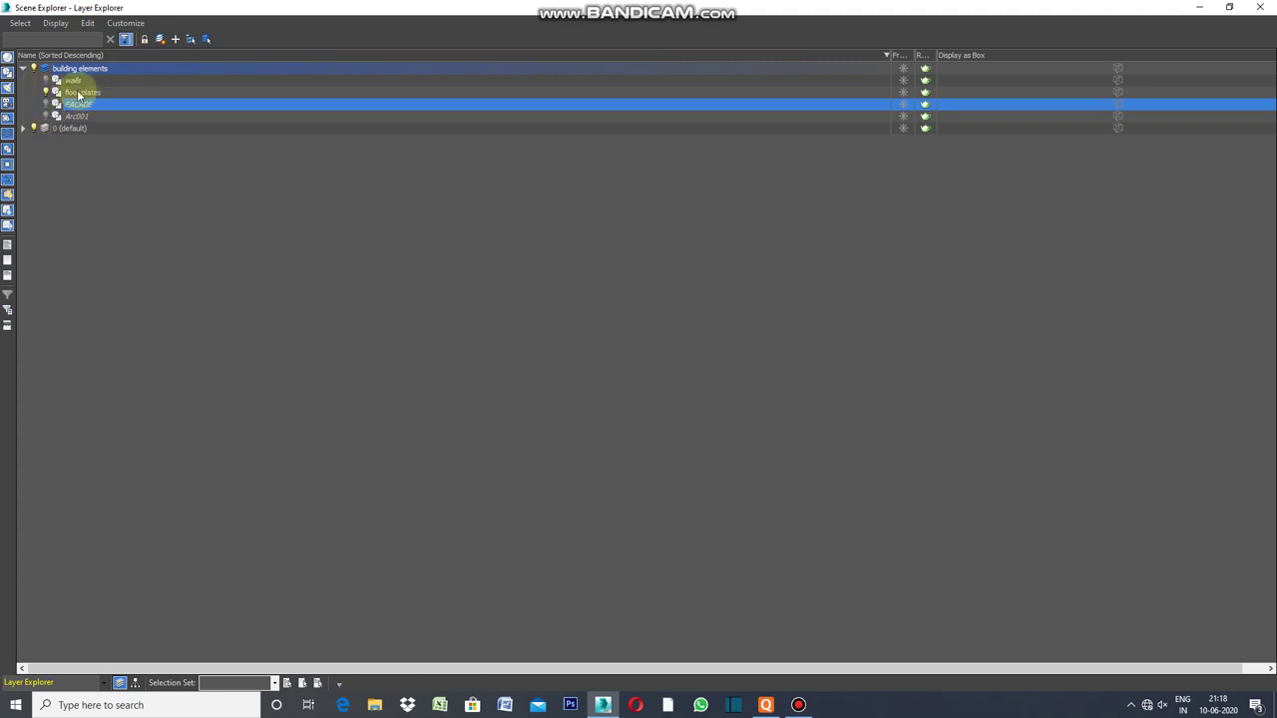
click(1199, 9)
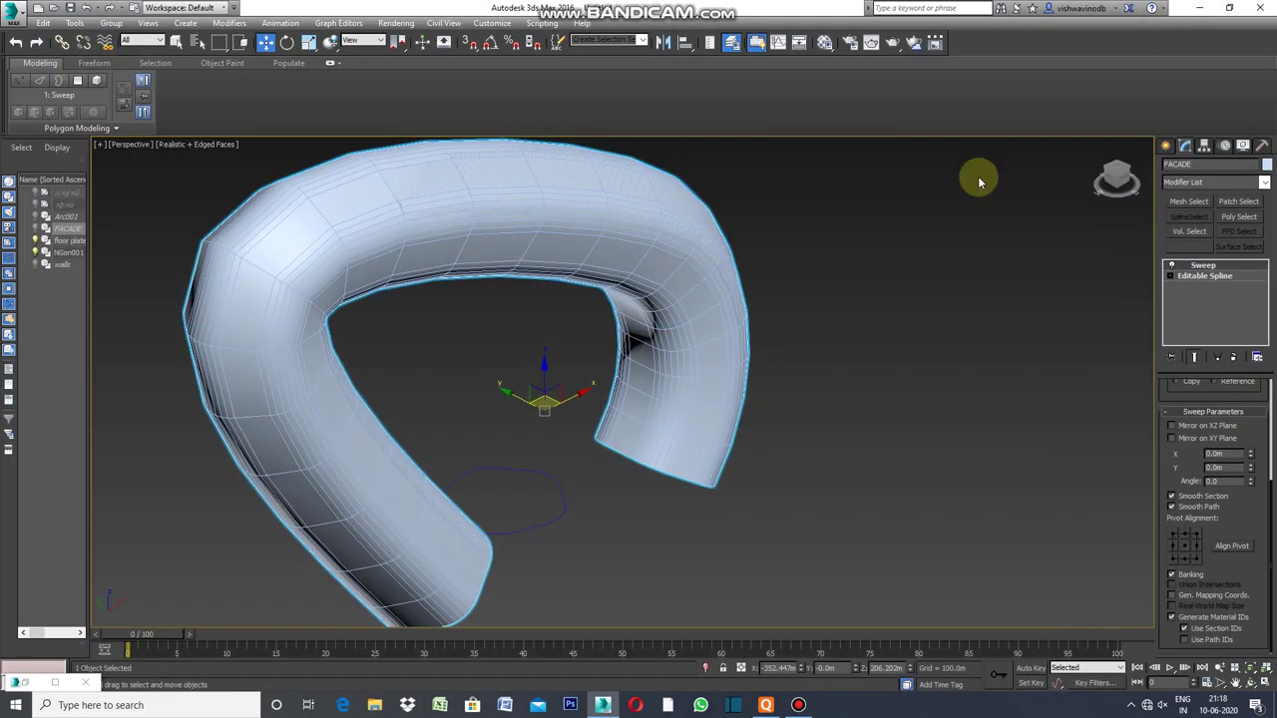
- Restore the four-viewport layout and draw a Plane primitive in the Top view beneath the arch
click(100, 146)
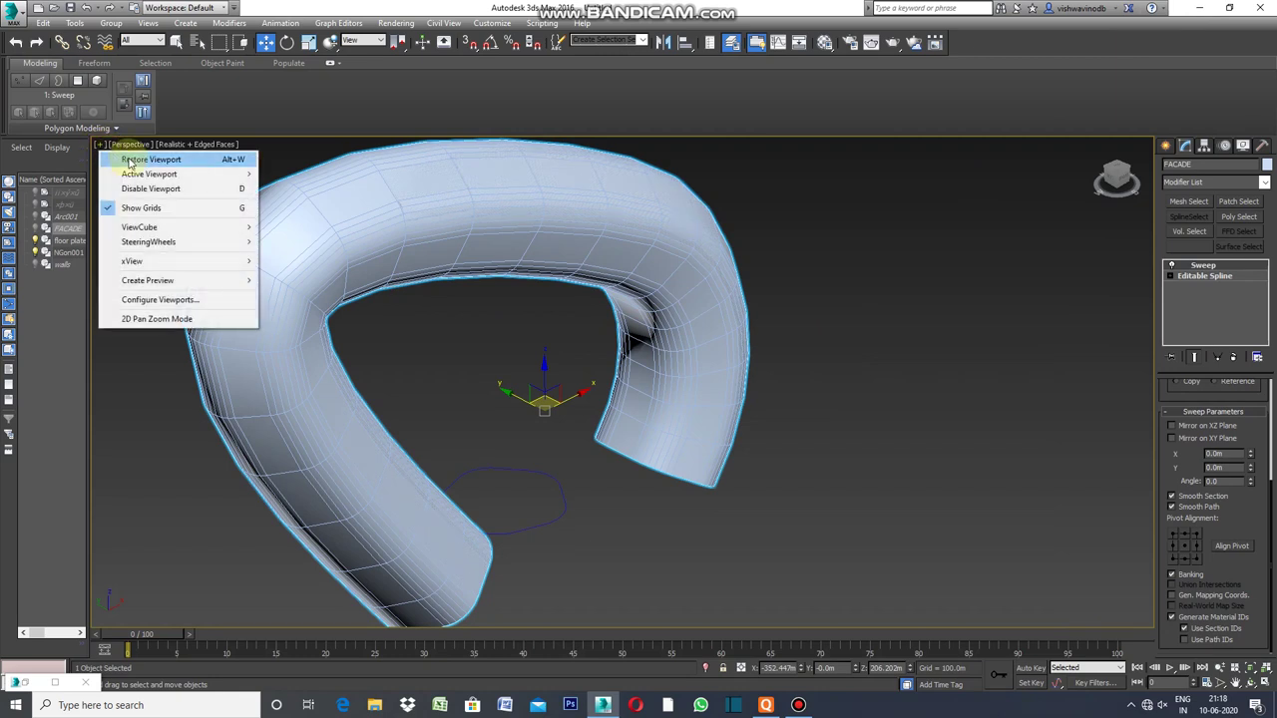
click(130, 161)
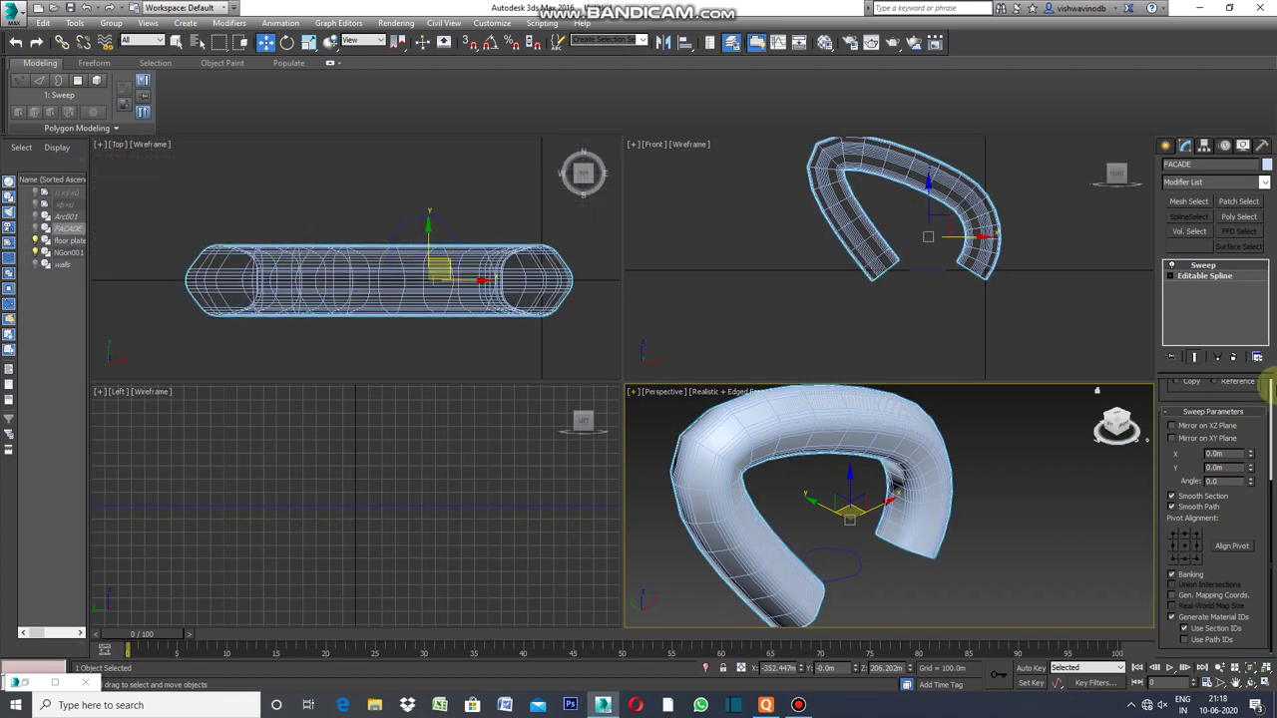
click(1165, 147)
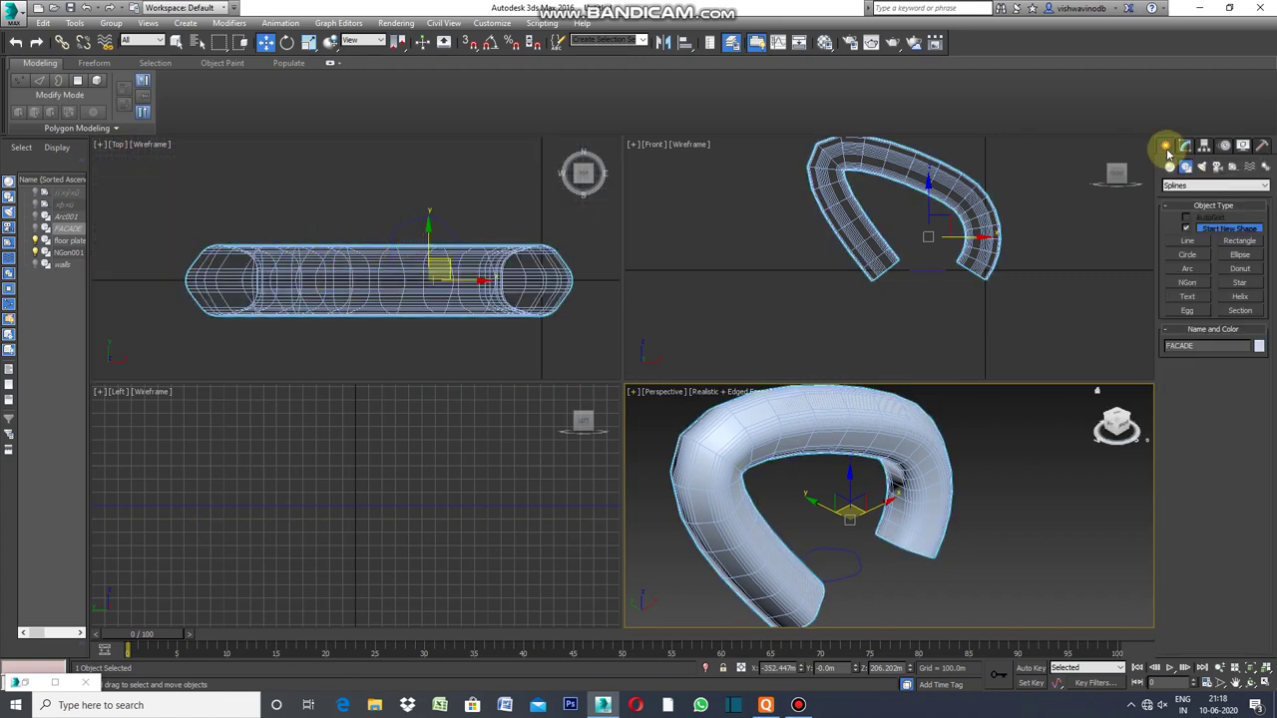
click(1186, 166)
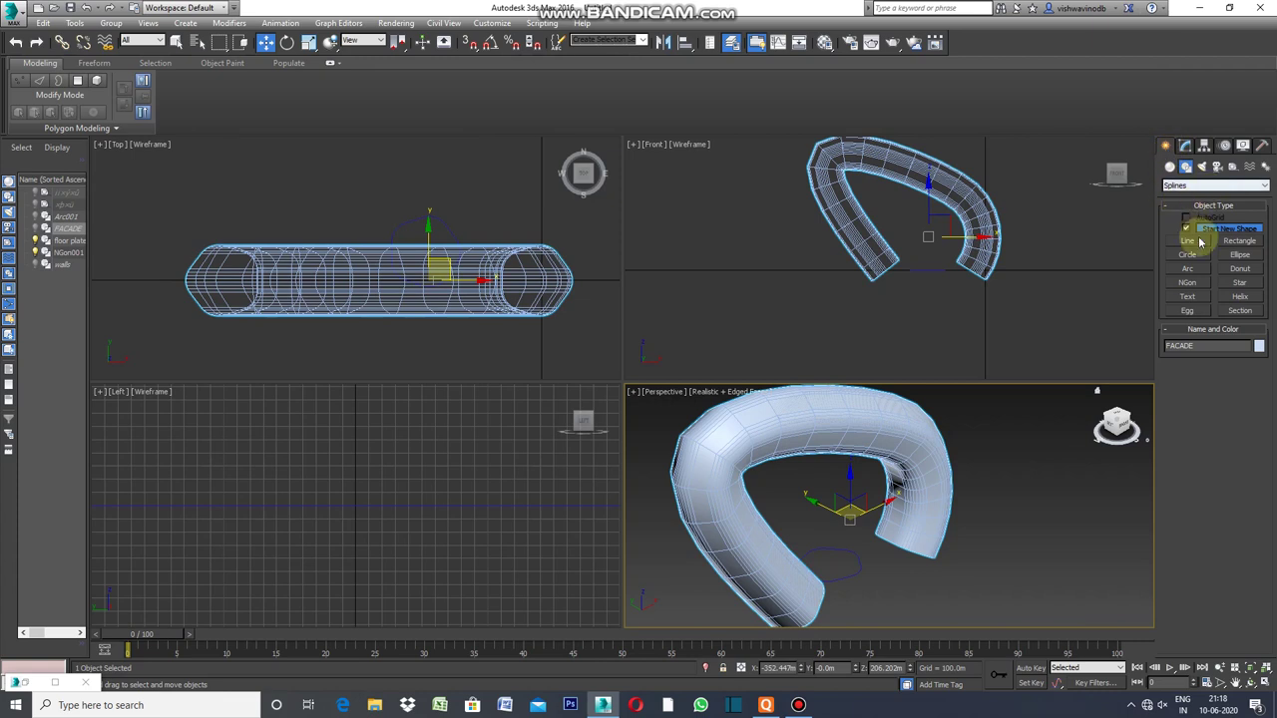
click(1171, 166)
click(1240, 286)
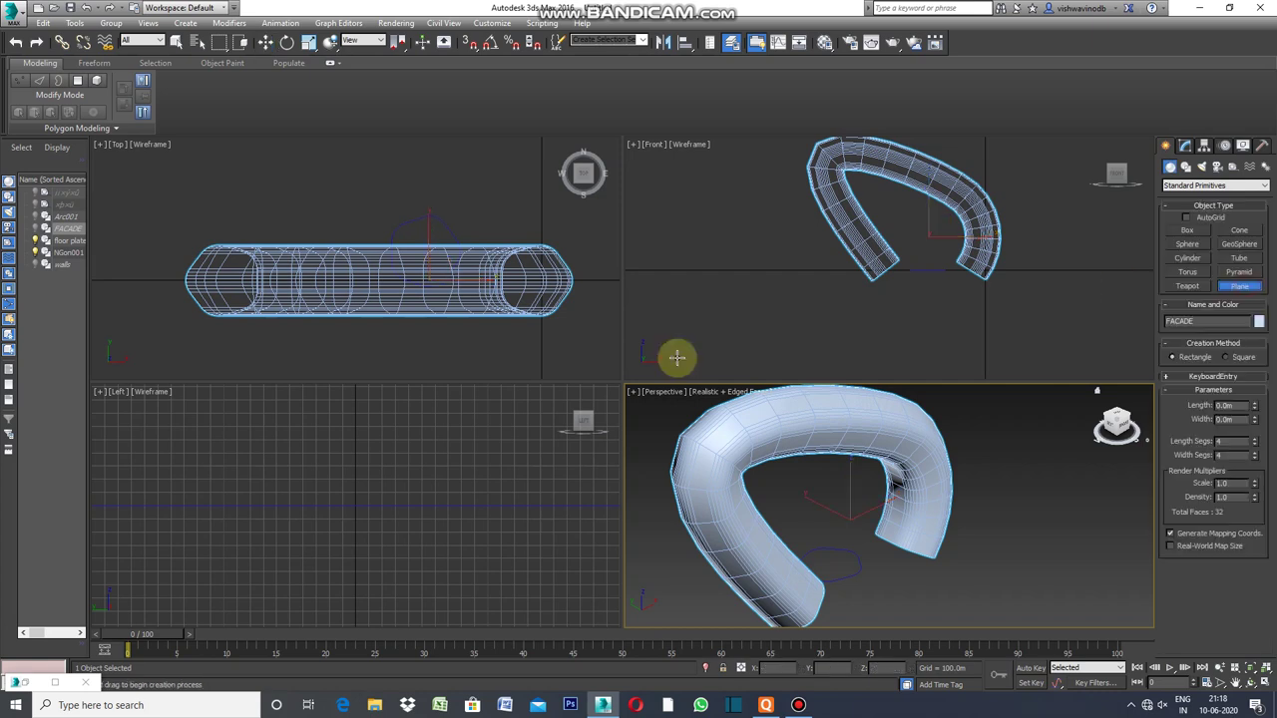
click(162, 239)
drag(157, 224, 597, 352)
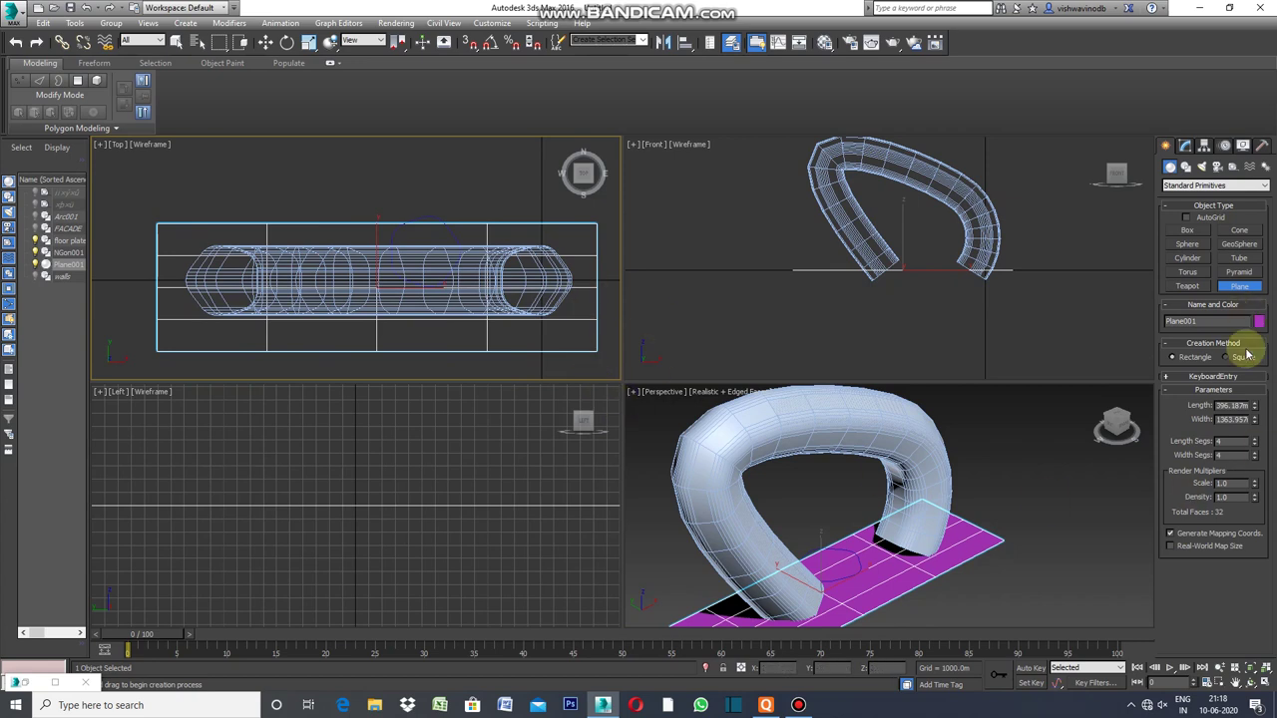
click(1203, 146)
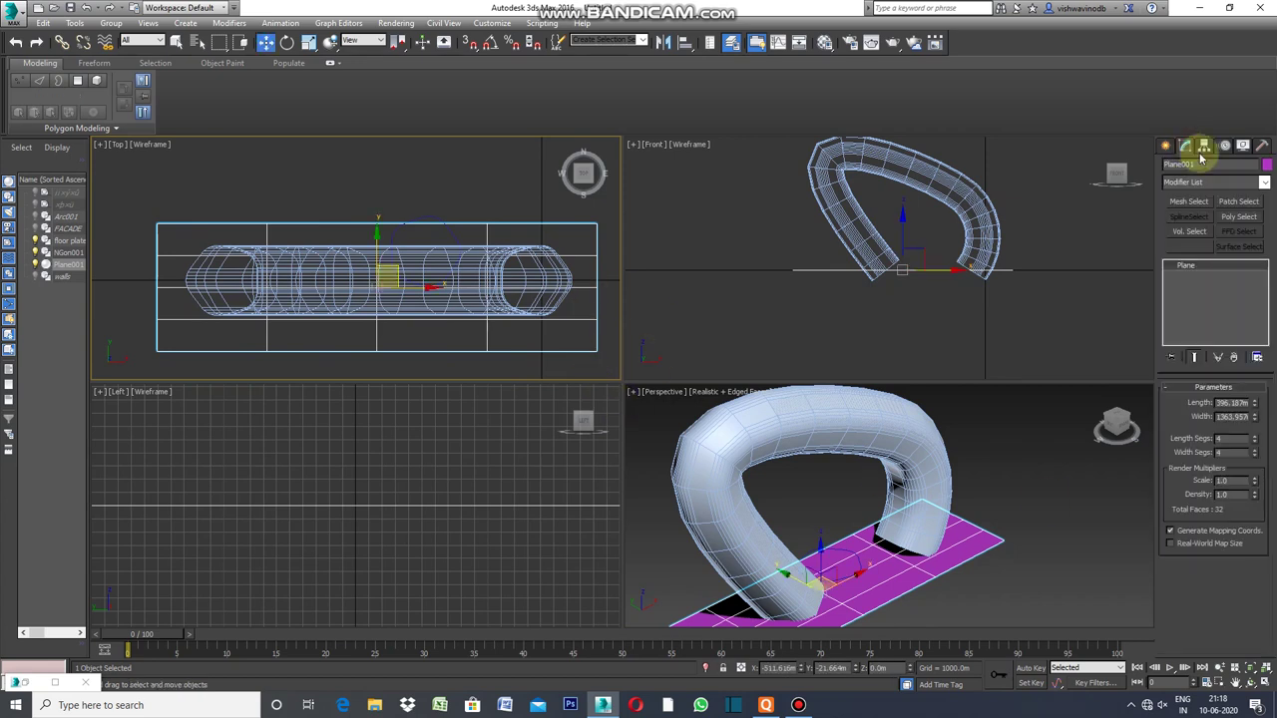
- Add a Shell modifier to the plane with 0.2 inner and 0.1m outer amounts
click(1264, 183)
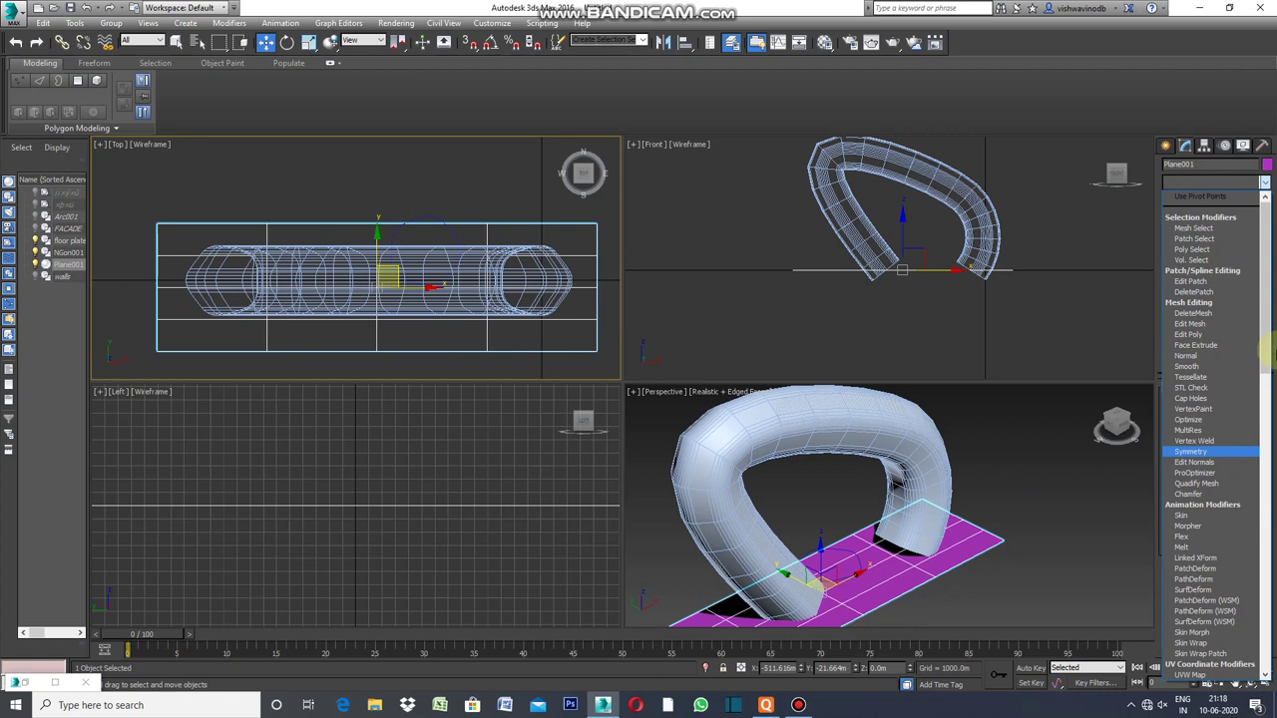
drag(1259, 337, 1266, 518)
click(1210, 558)
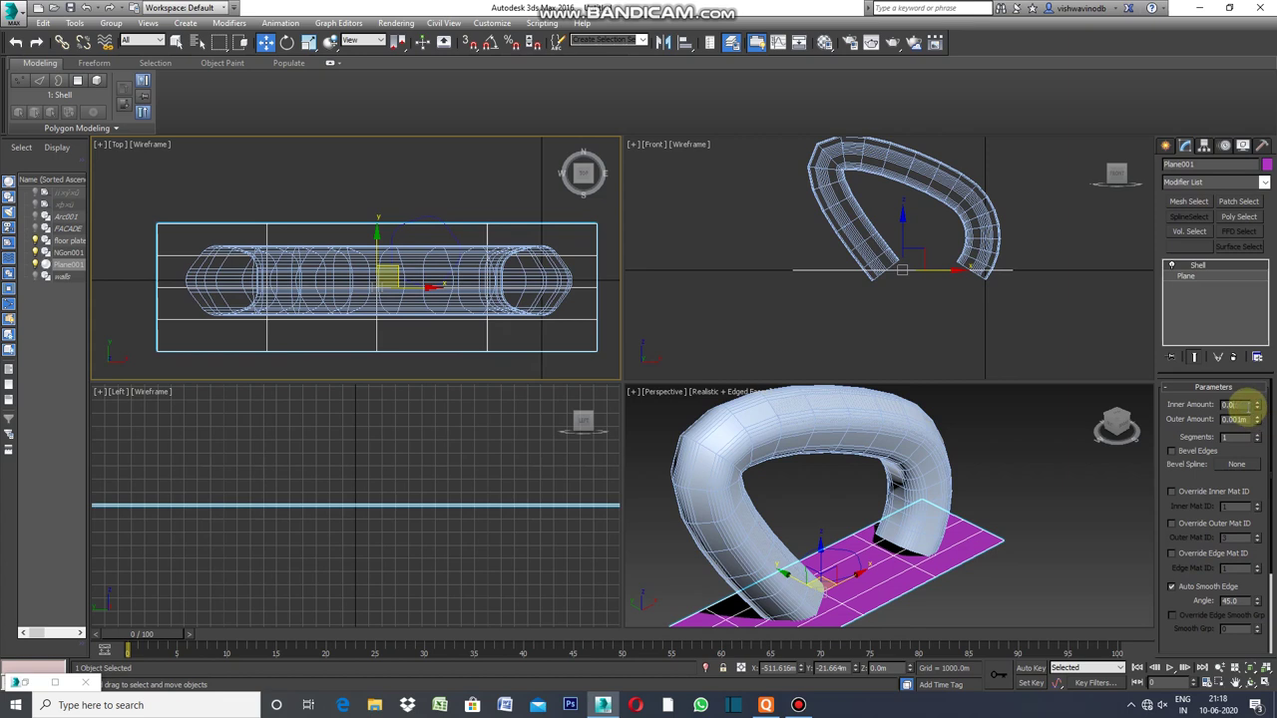
text(0.2)
click(1239, 419)
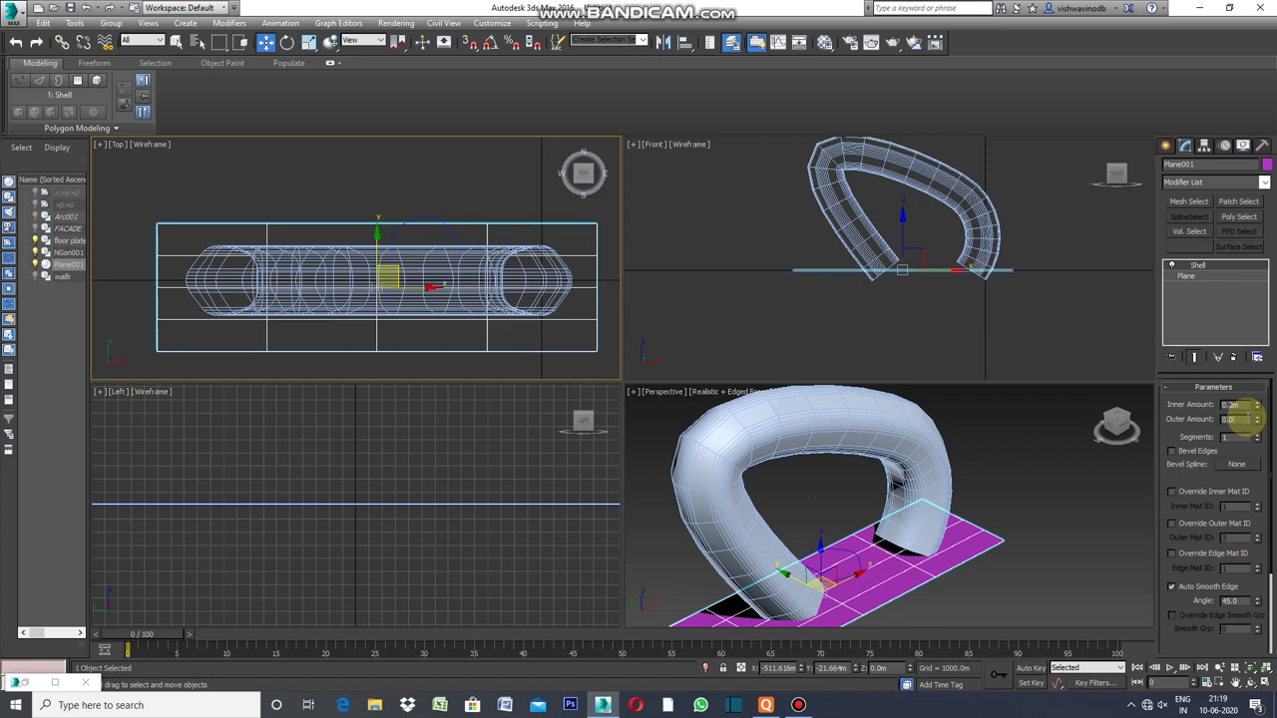
key(Return)
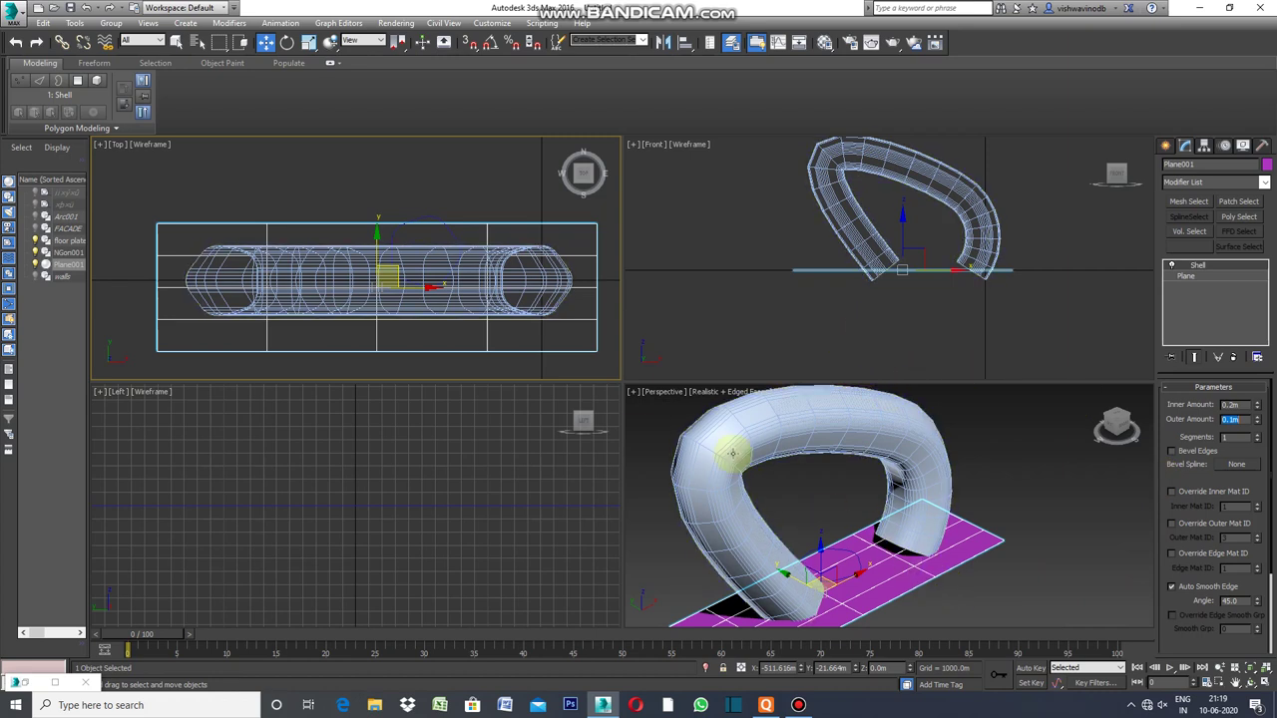
- Maximize the Perspective viewport and convert the shelled plane to an Editable Poly
click(635, 393)
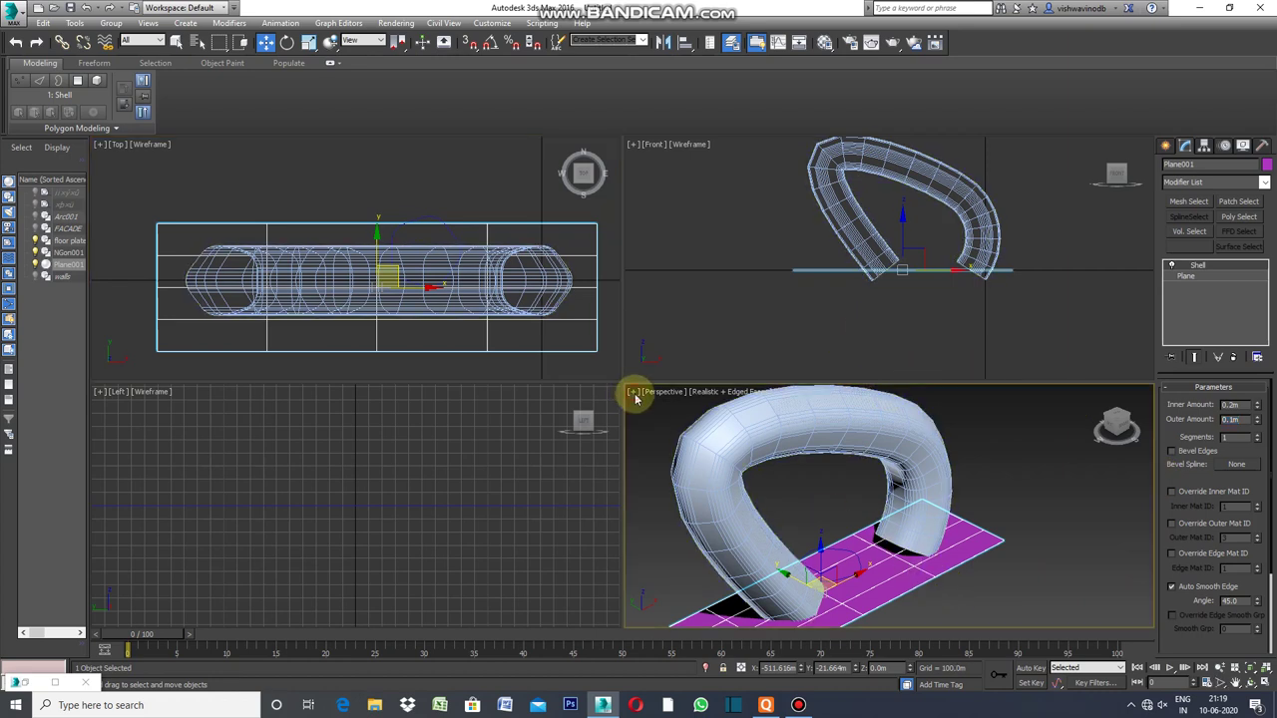
click(634, 393)
click(665, 408)
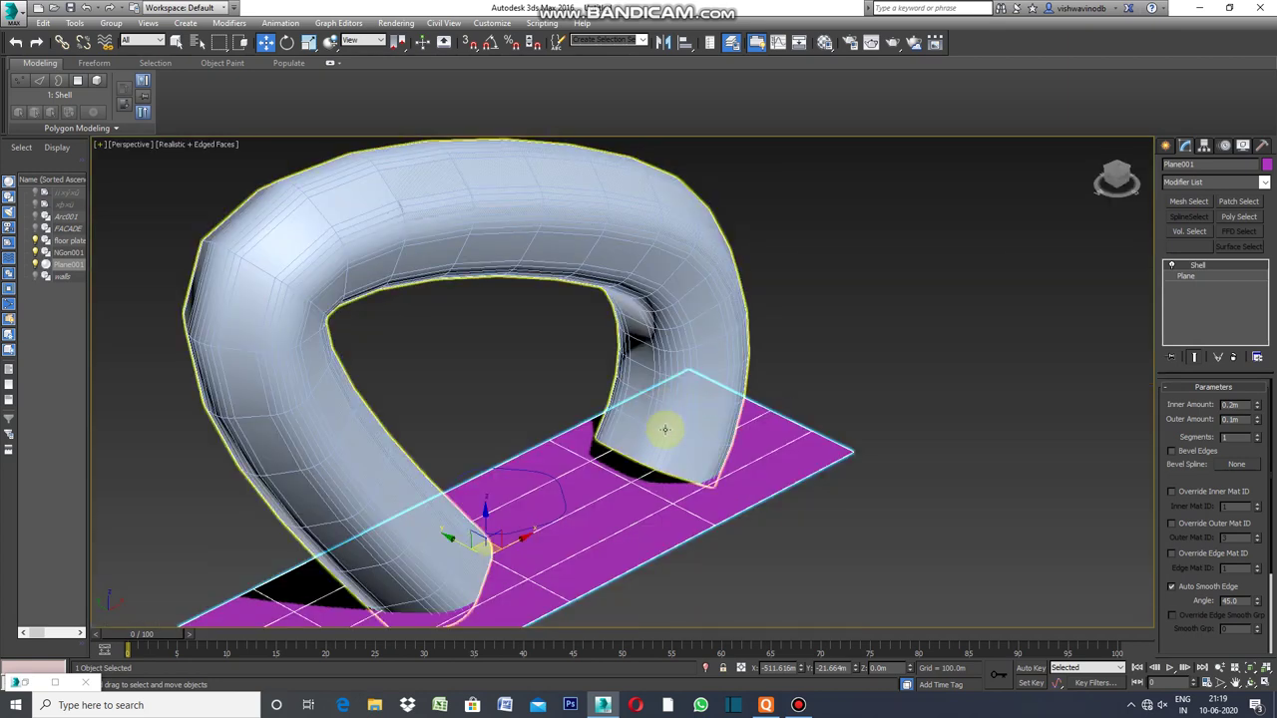
right_click(882, 430)
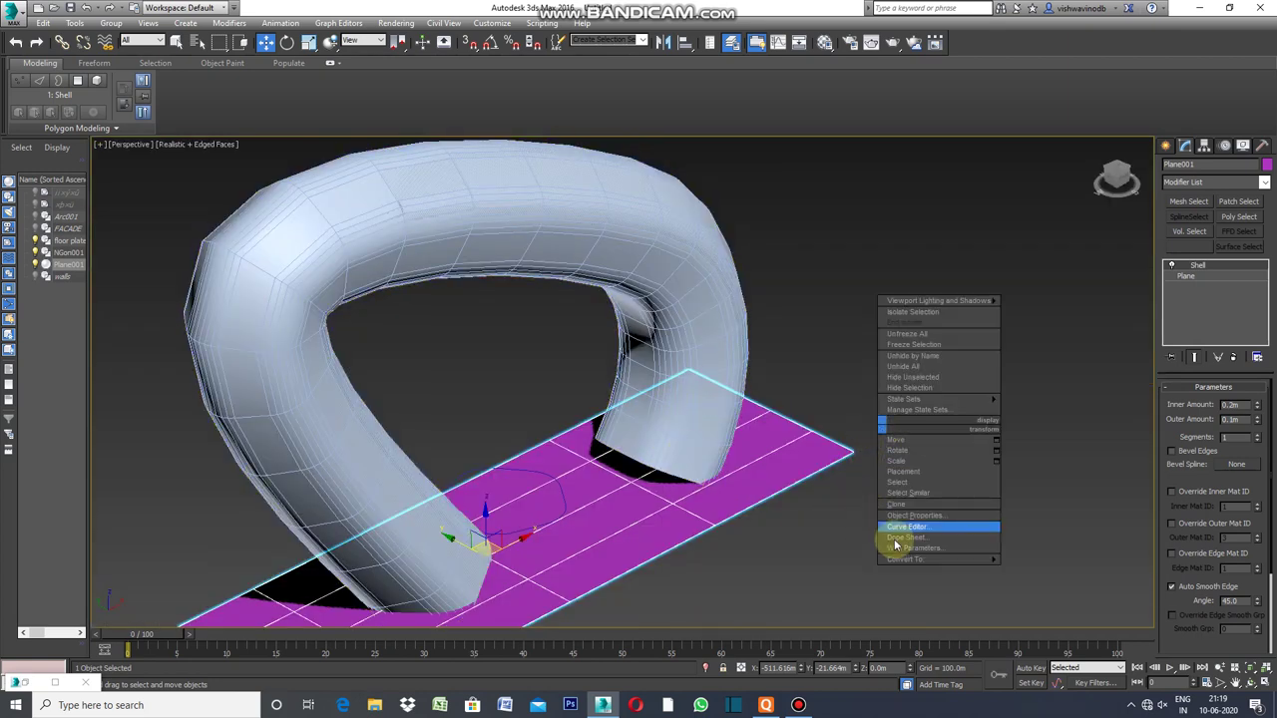
mouse_move(906, 560)
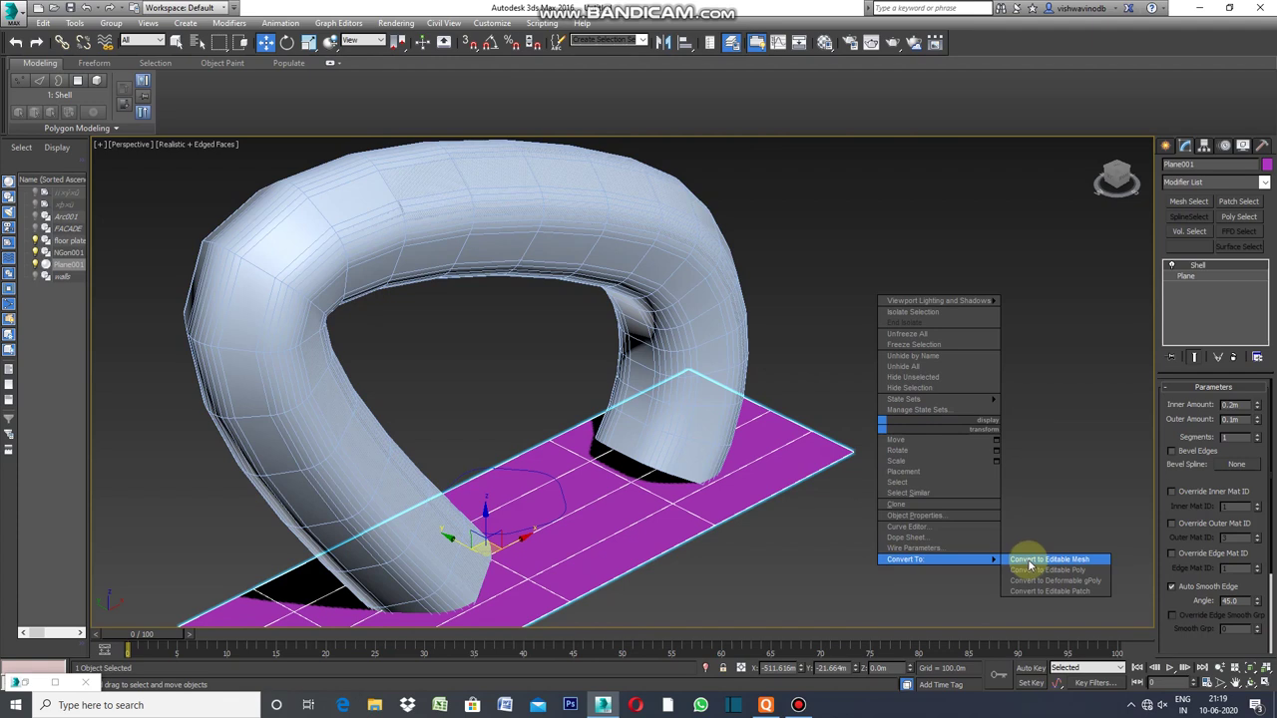
click(1031, 570)
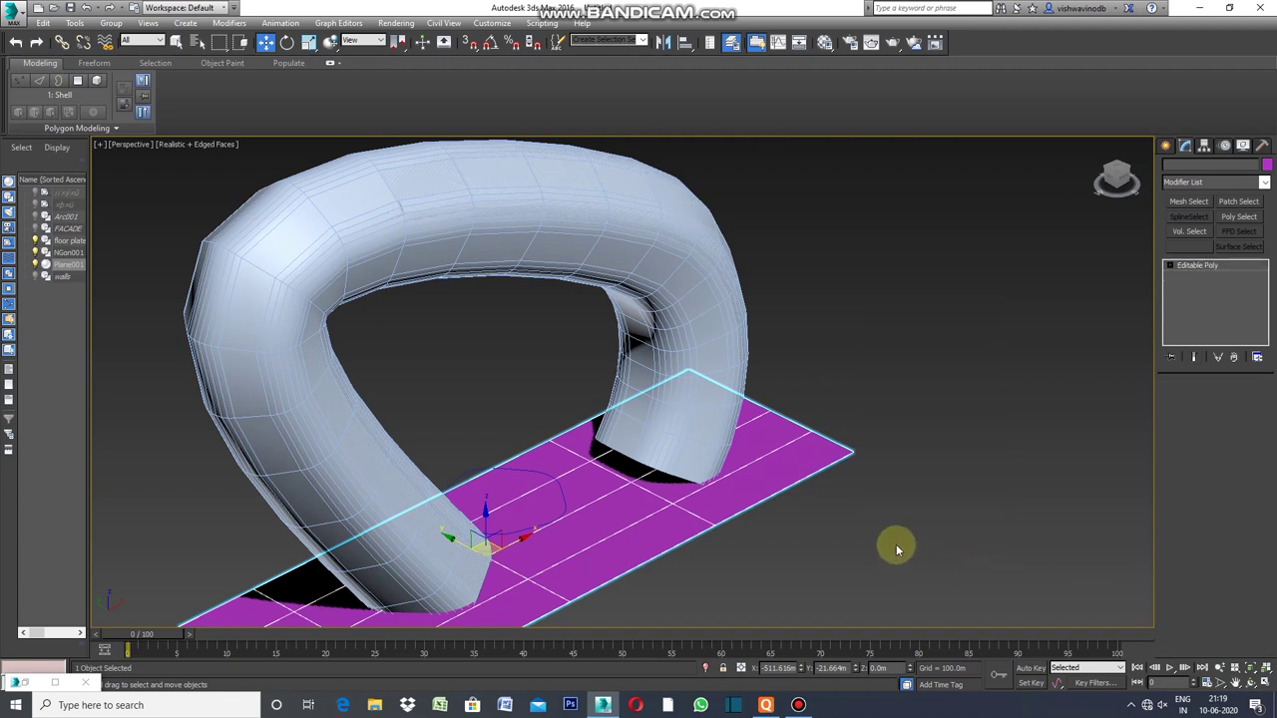
- Set up an Array of the plane with a 6m incremental Z move, with preview on
click(76, 24)
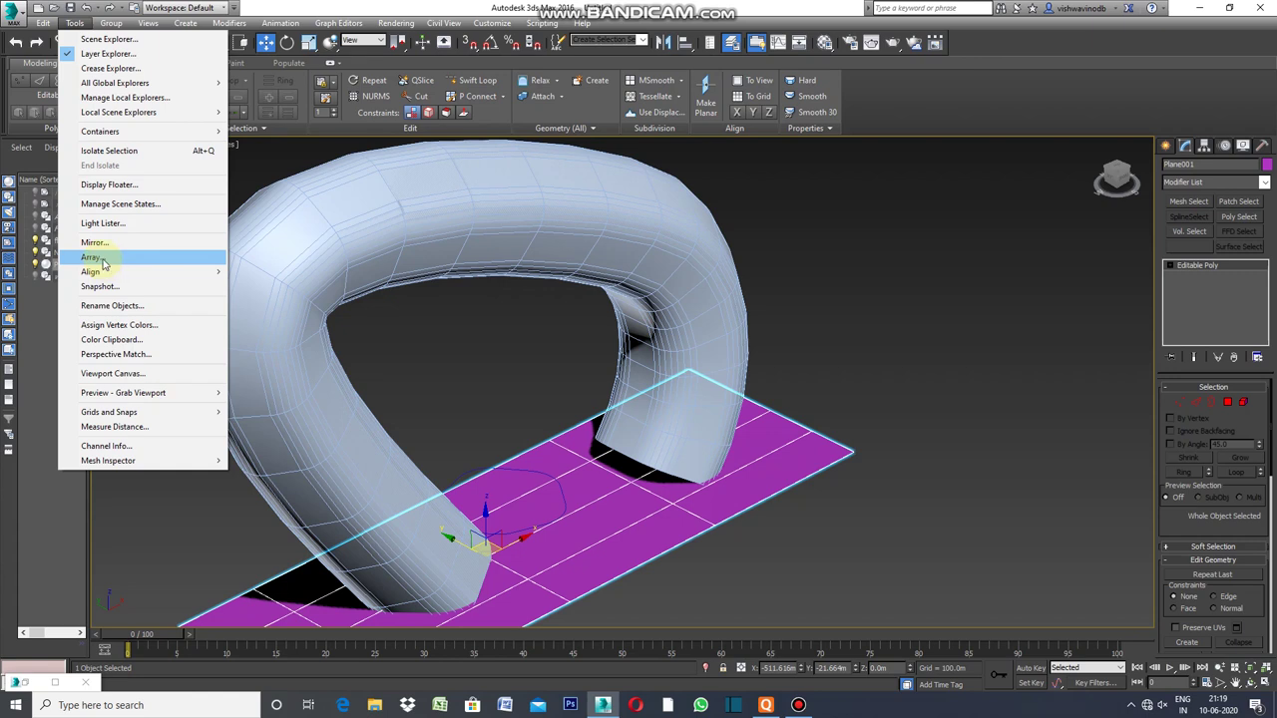
click(91, 258)
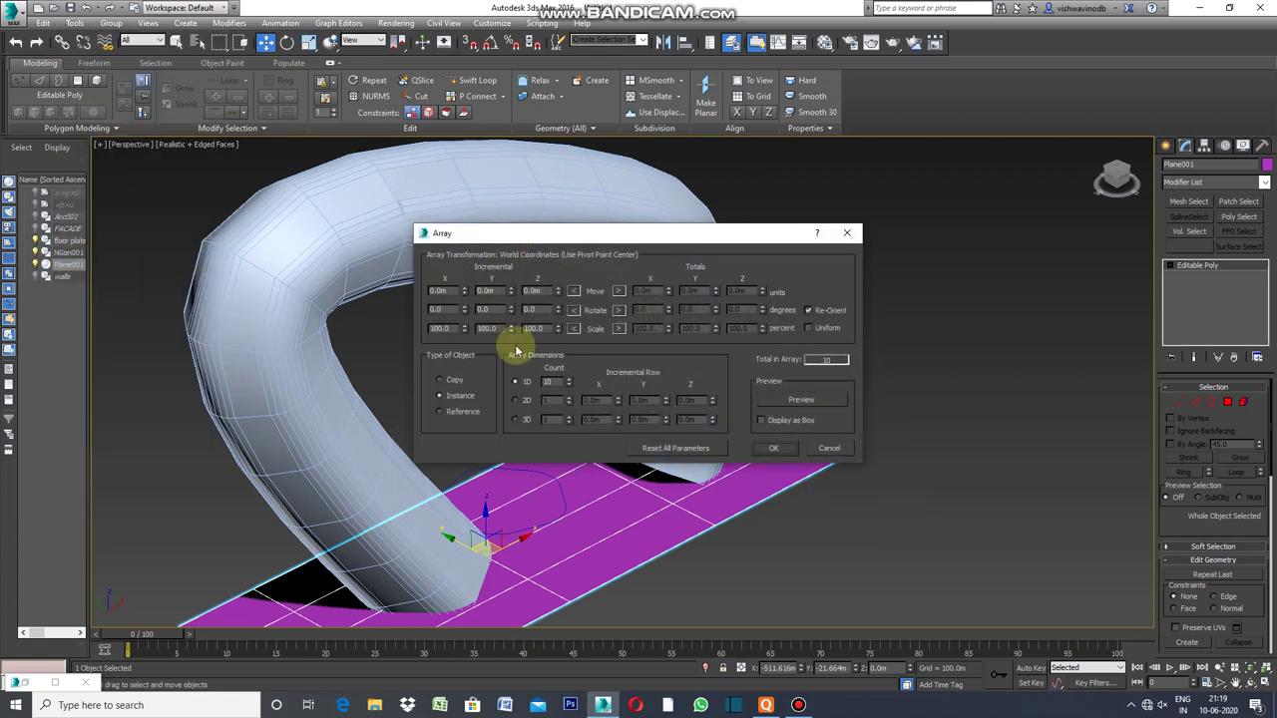
drag(607, 245, 831, 236)
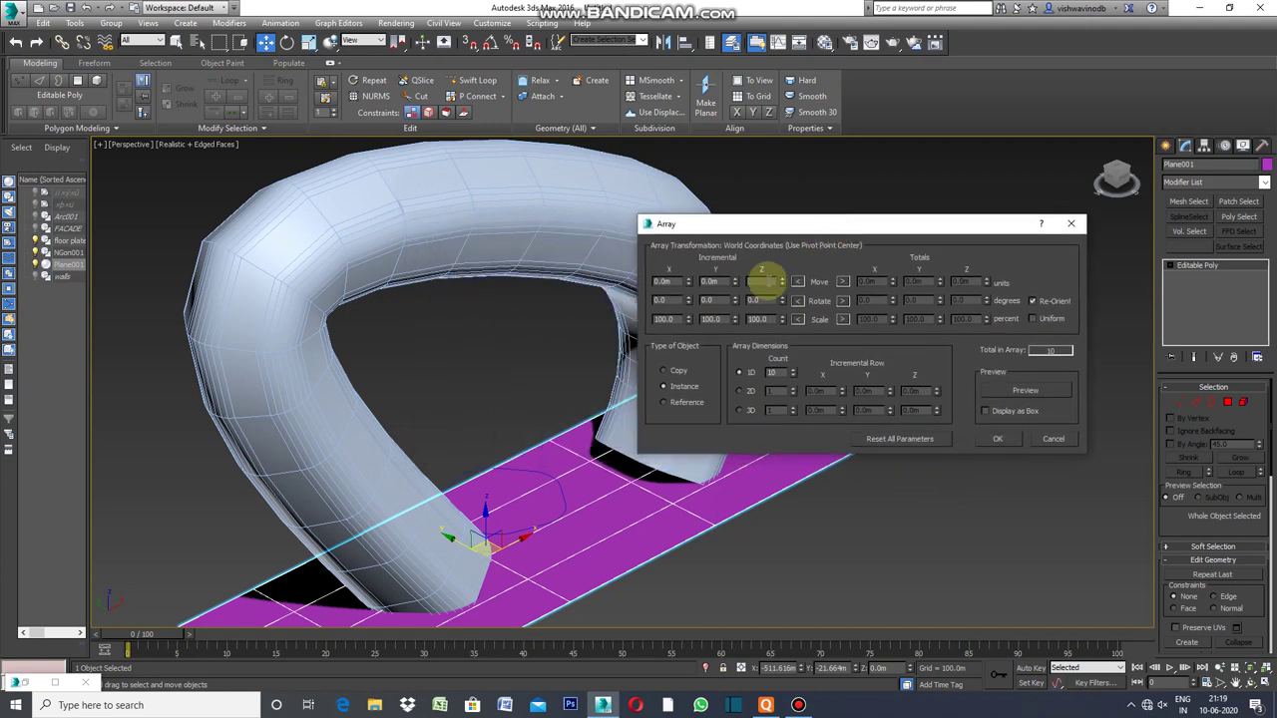
text(4.5)
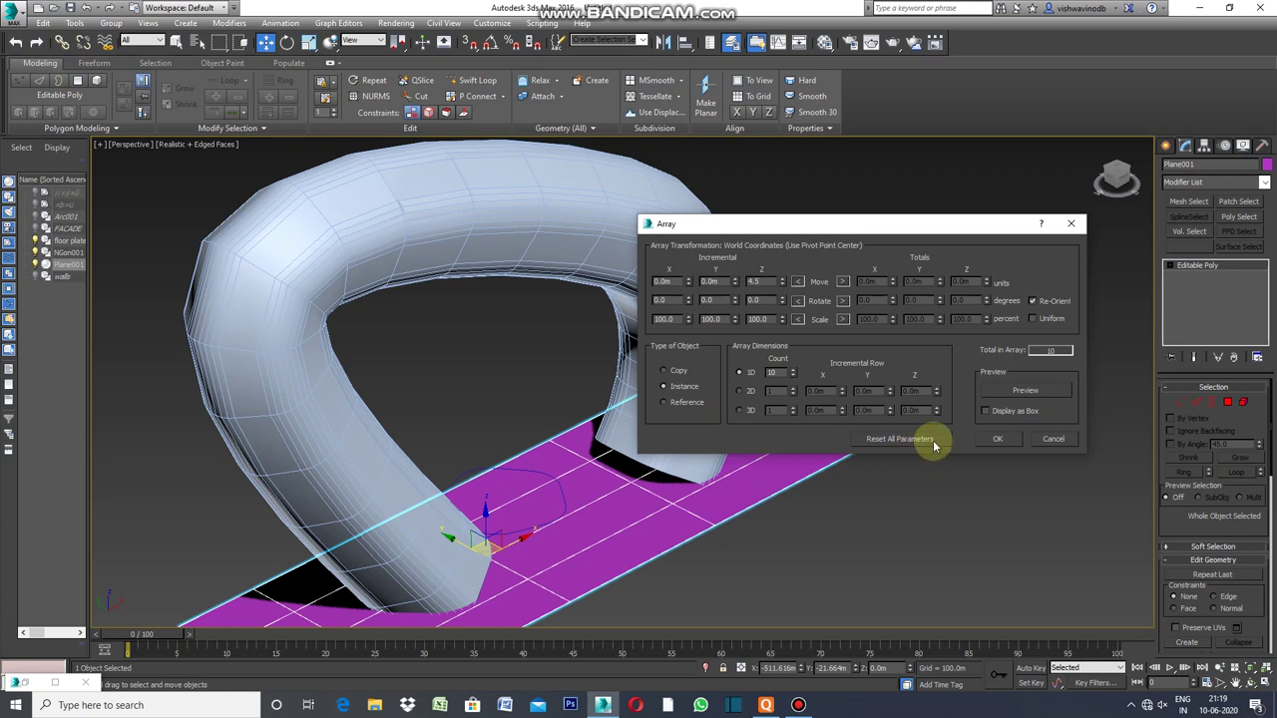
click(1027, 391)
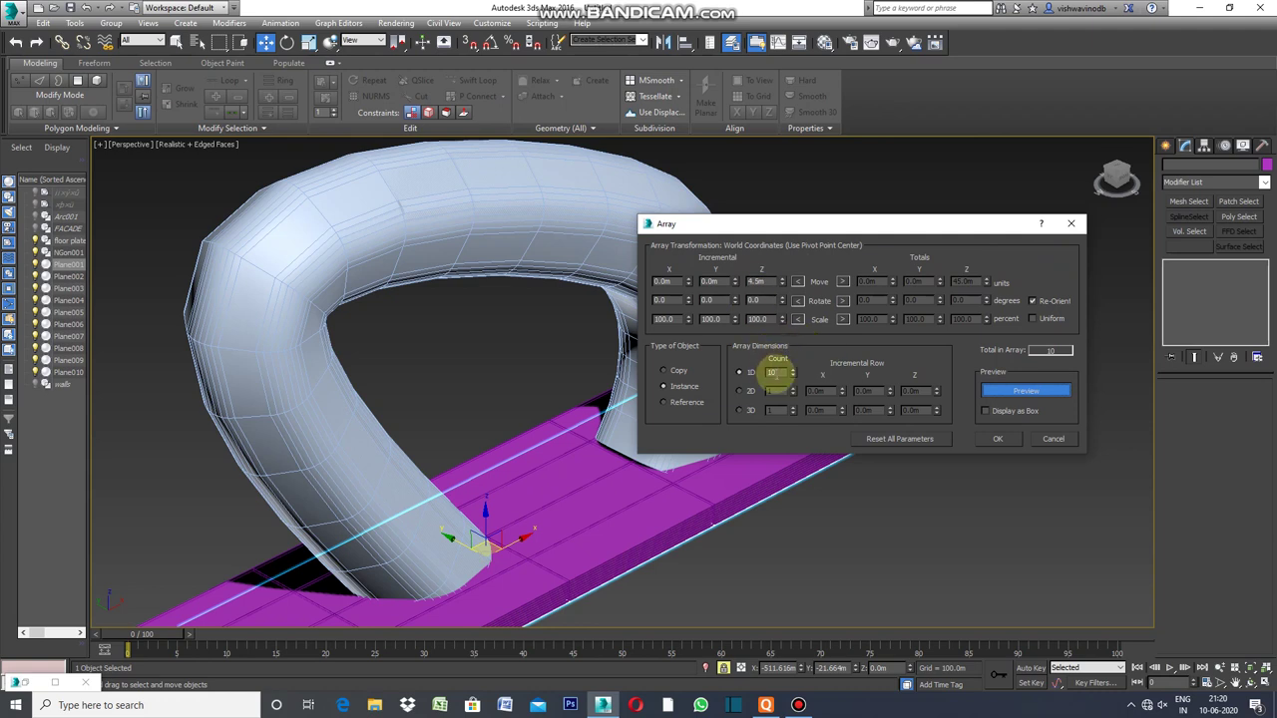
drag(847, 229, 964, 204)
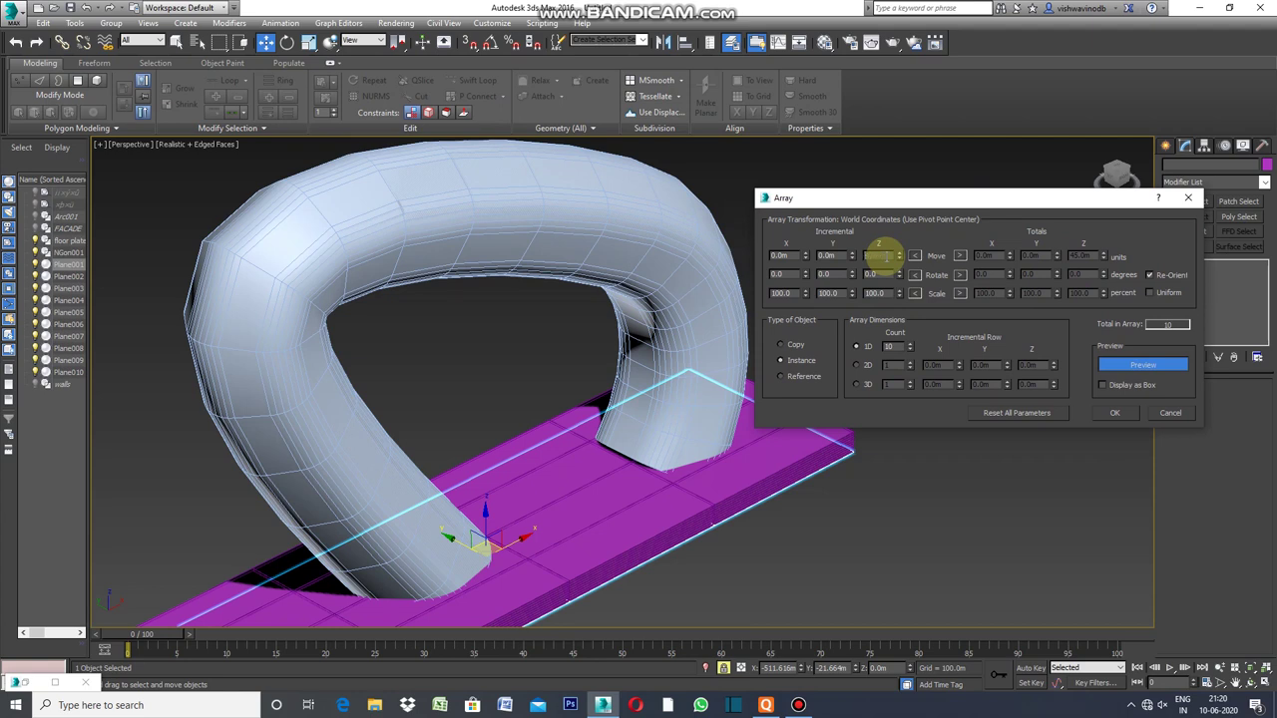
text(6)
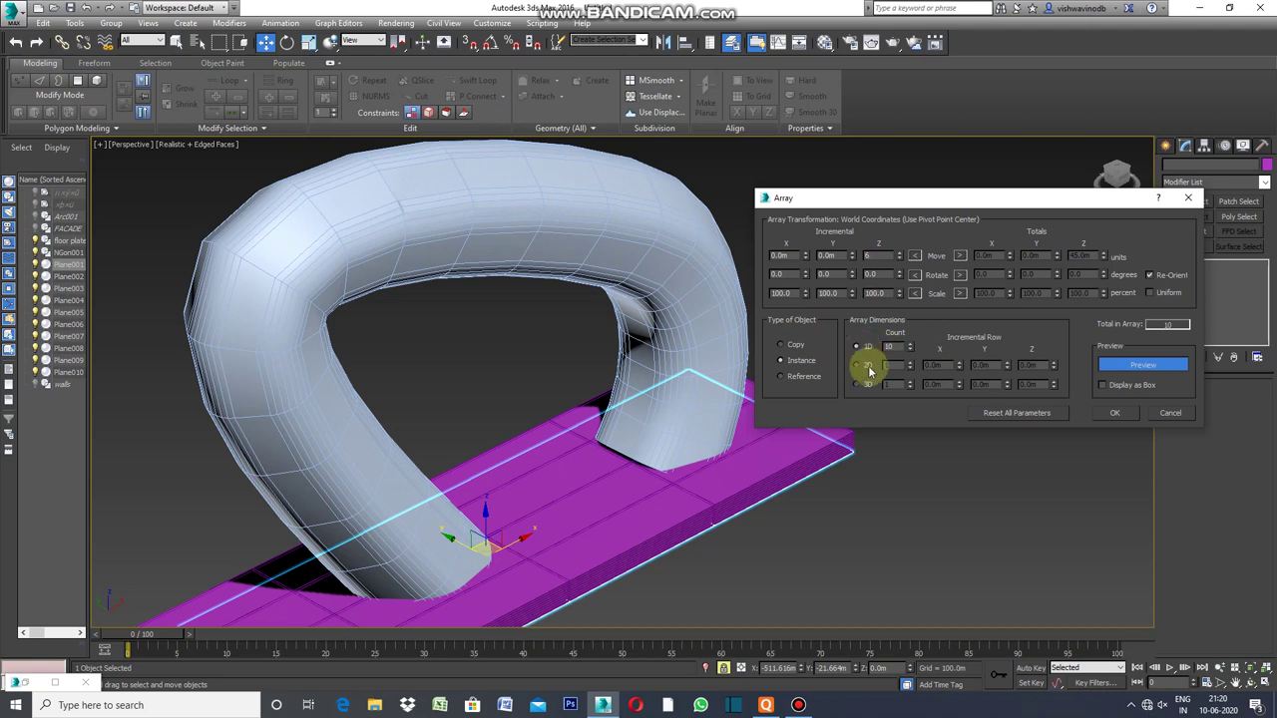
double_click(893, 345)
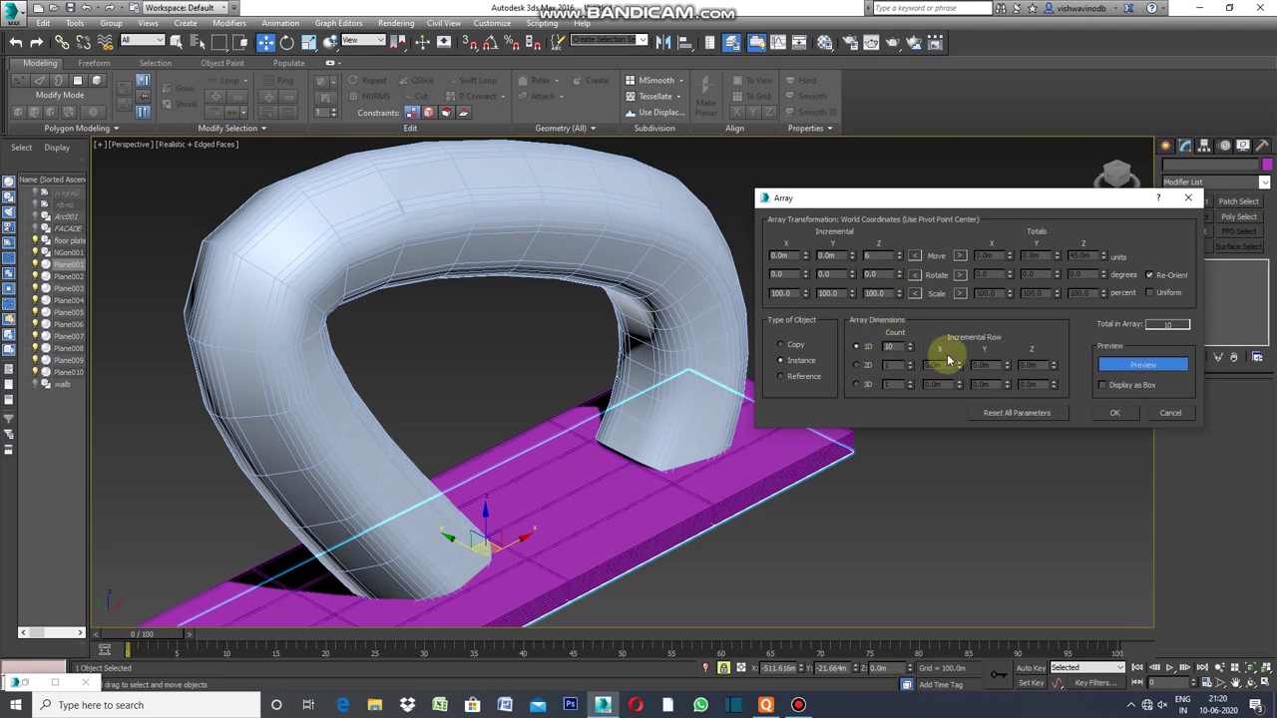
click(1125, 367)
click(1126, 367)
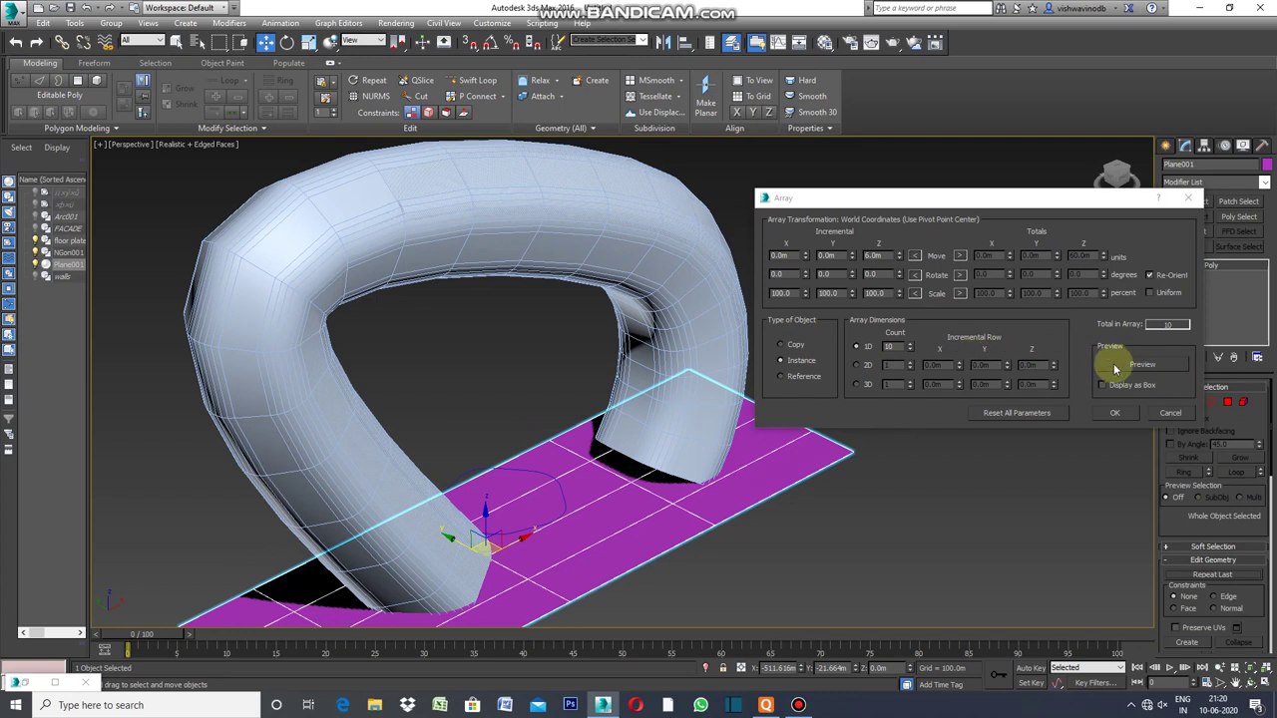
click(1126, 366)
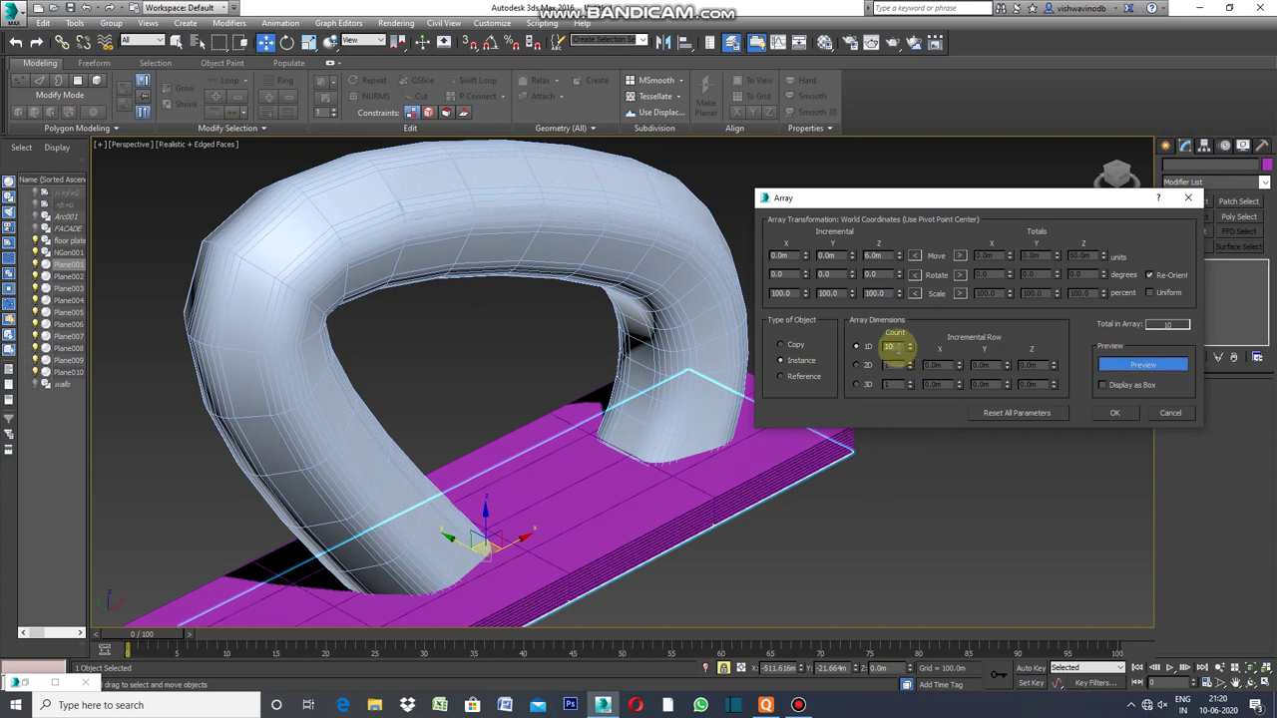
- Raise the array count through 50, 70 and 120 to 130 instances and create it
text(5)
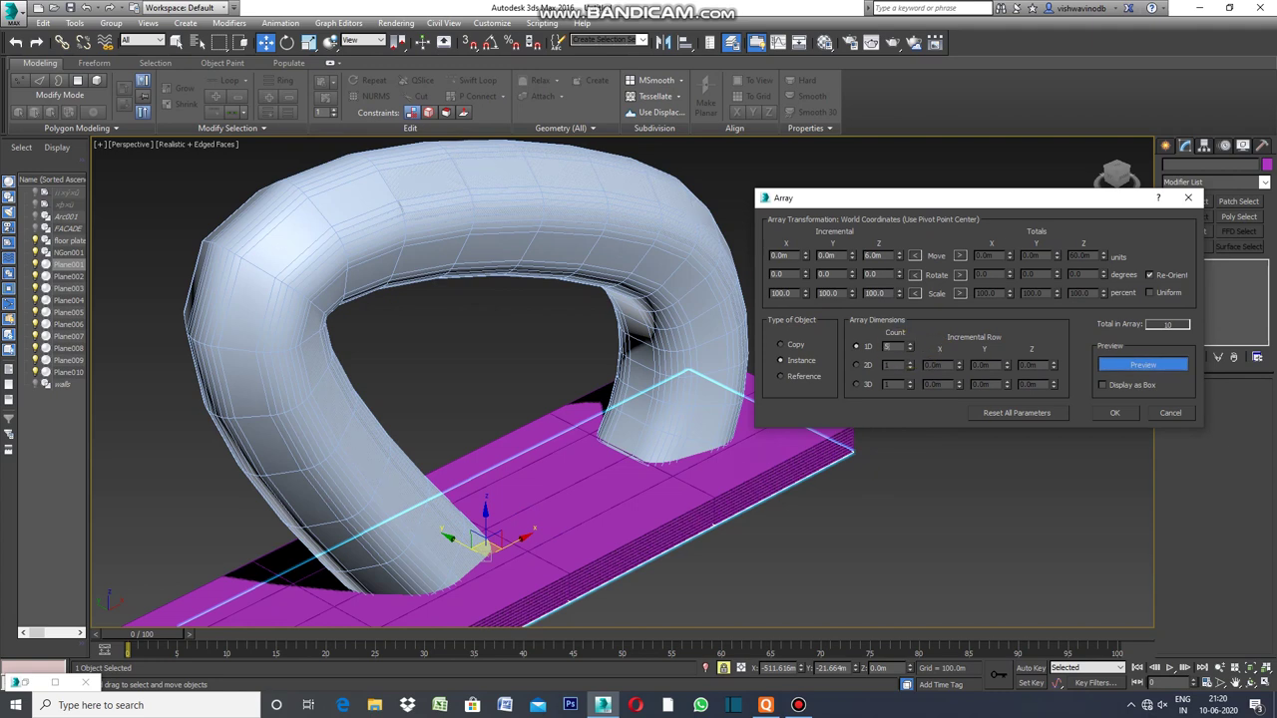
click(896, 348)
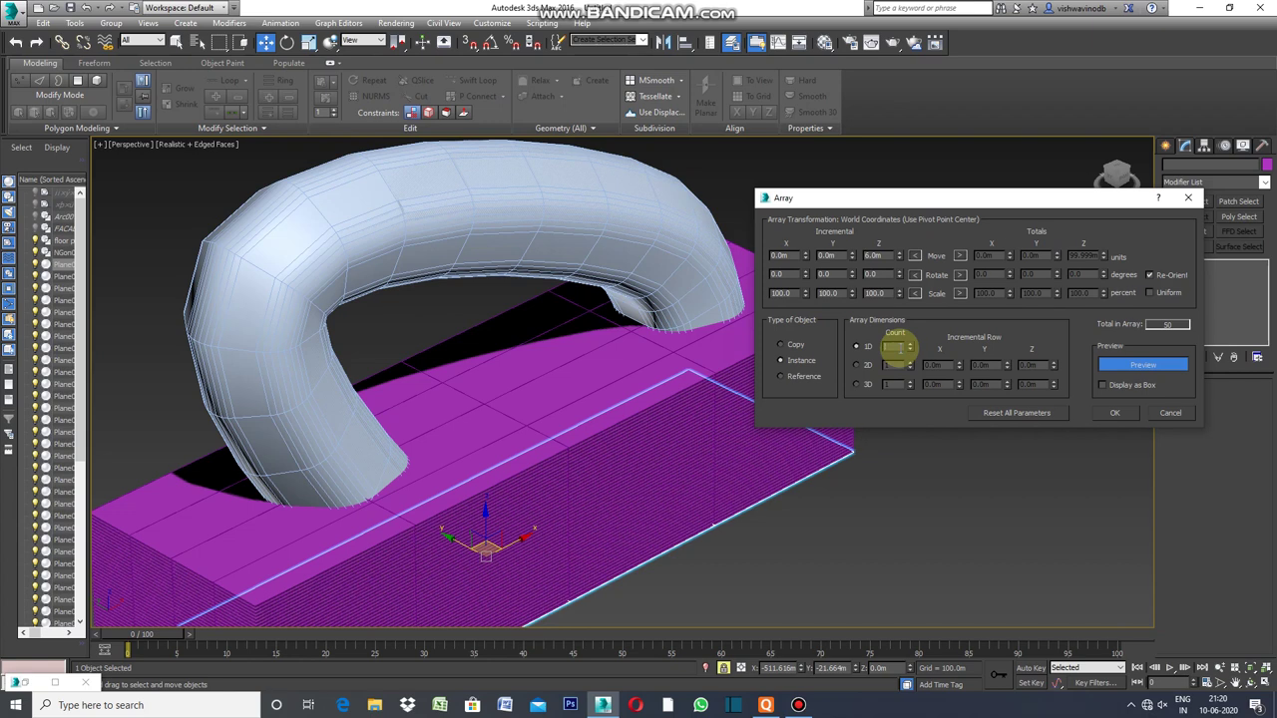
text(7)
click(895, 346)
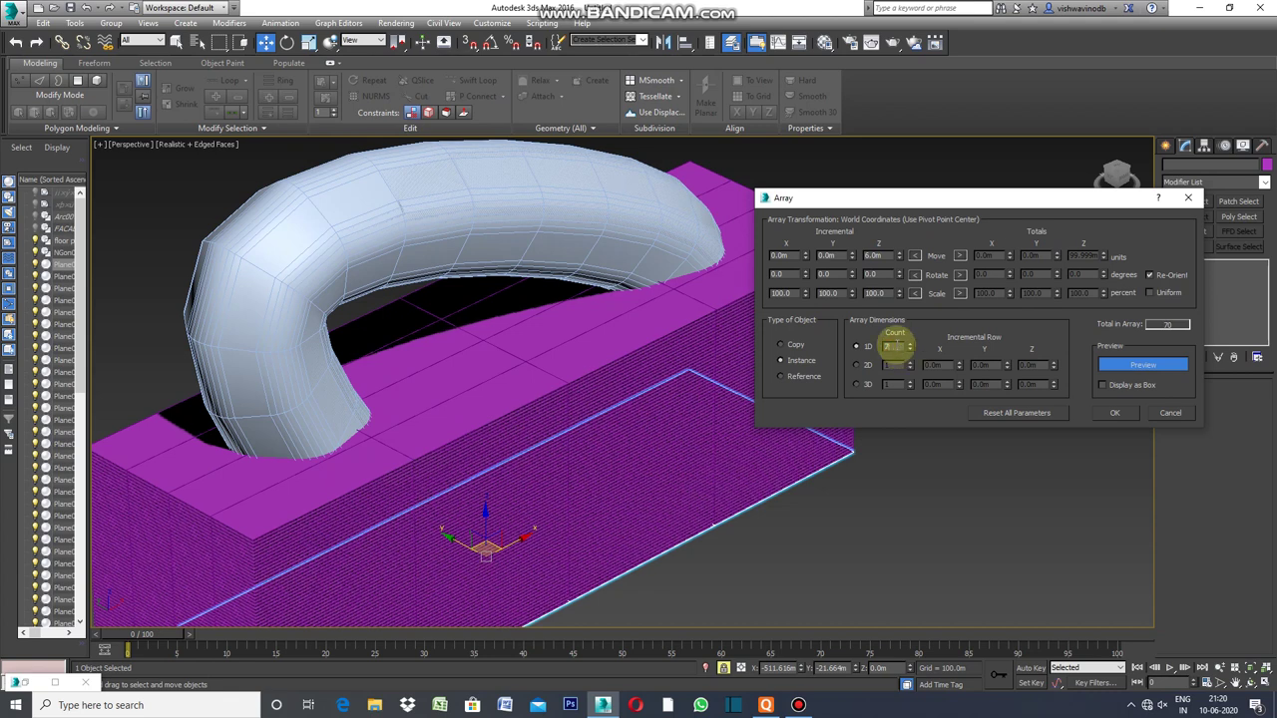
text(12)
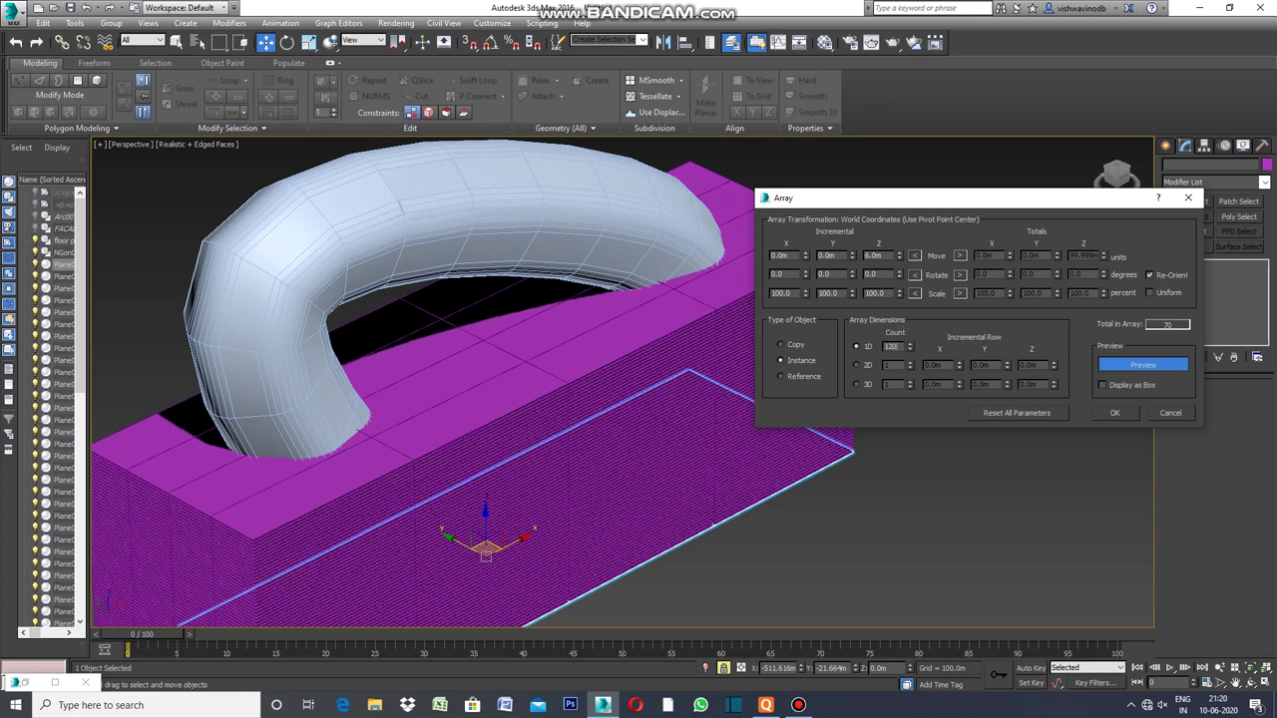
click(895, 346)
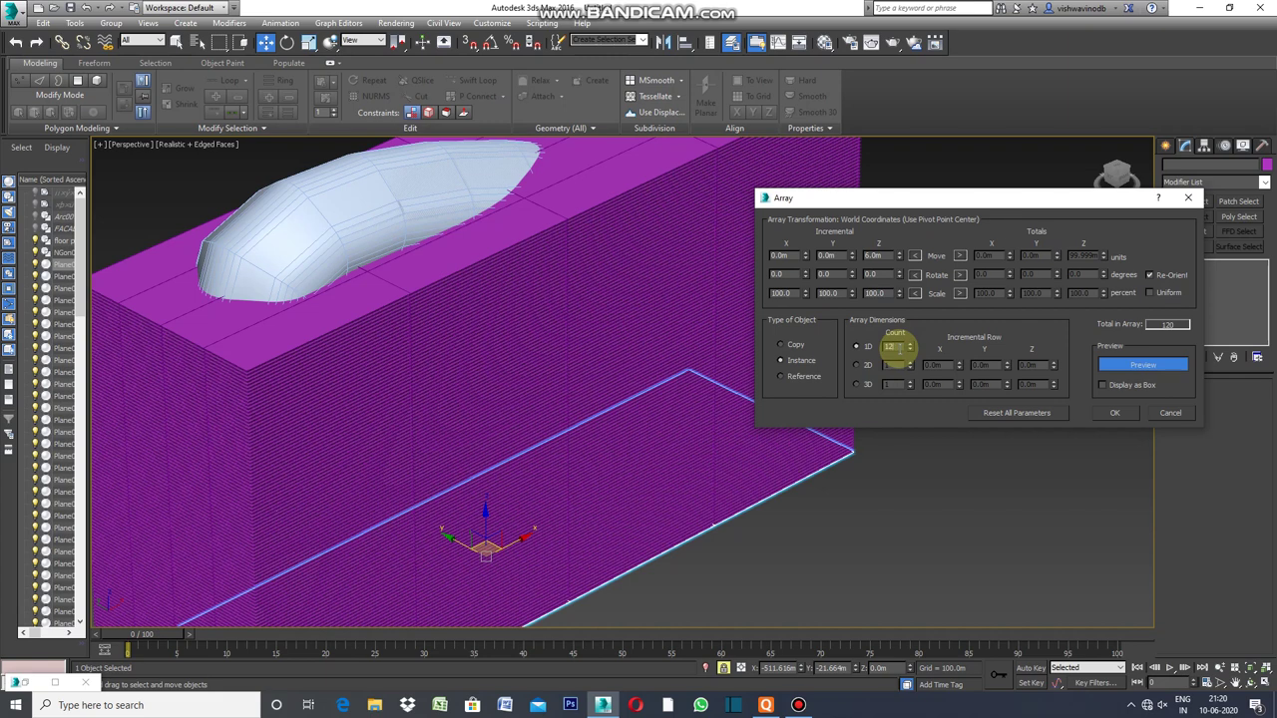
text(13)
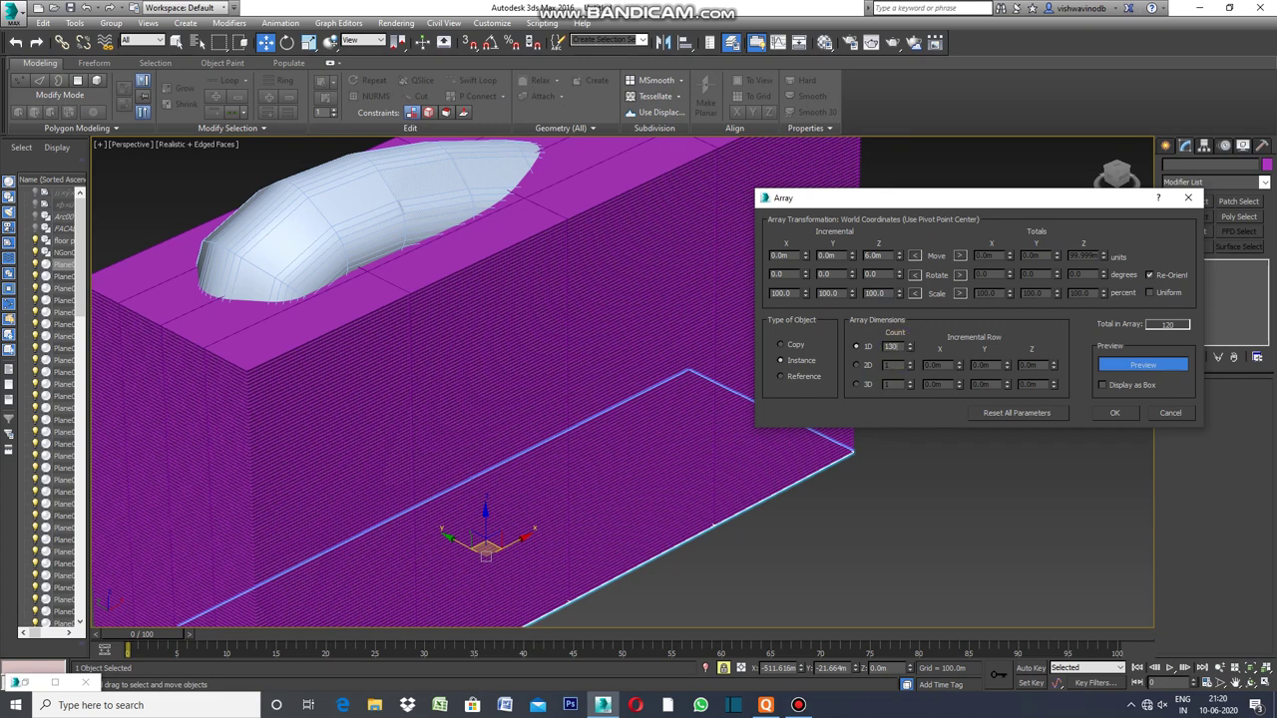
double_click(894, 347)
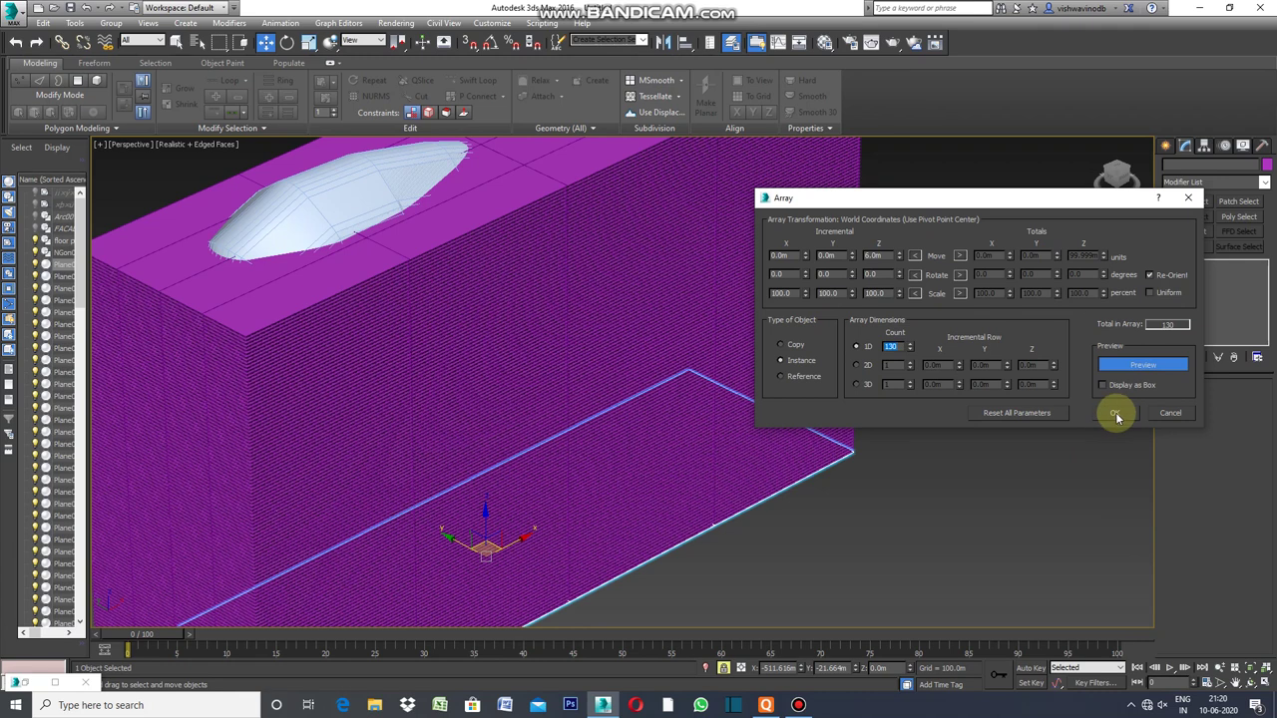
click(1116, 417)
click(602, 343)
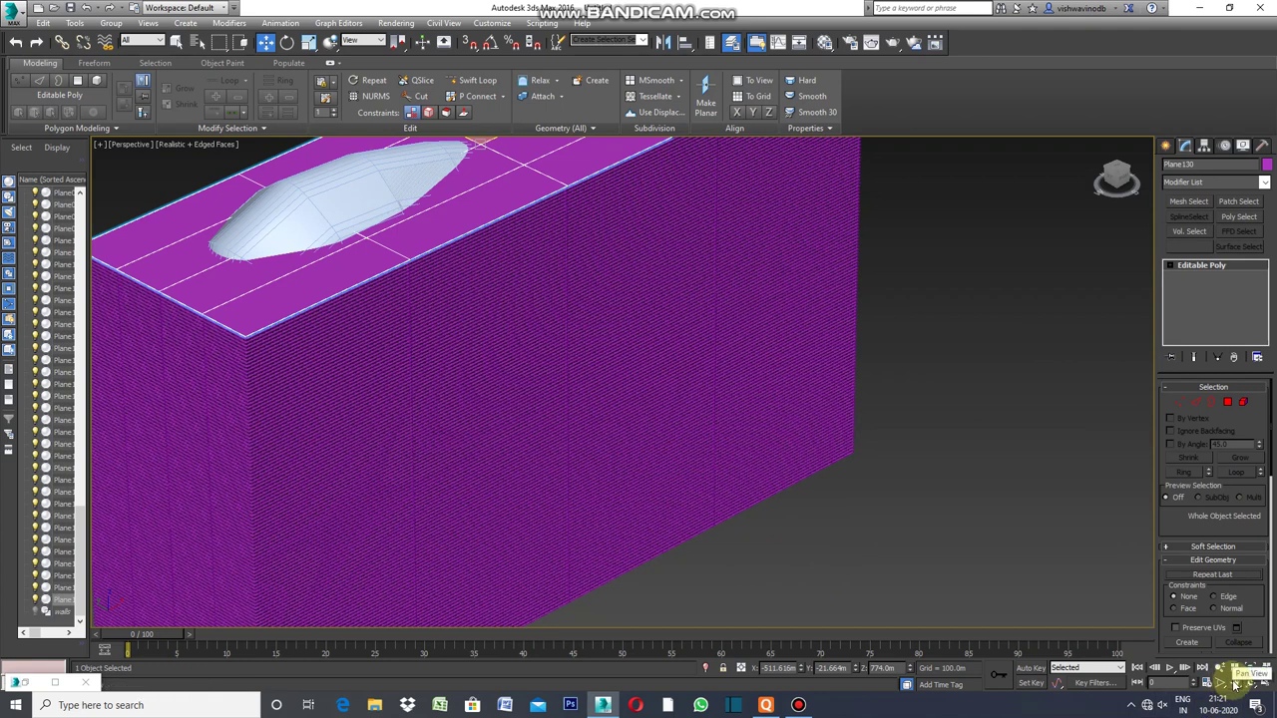
- Return to the four-view layout and maximize the Front viewport, zooming in
click(99, 145)
click(127, 157)
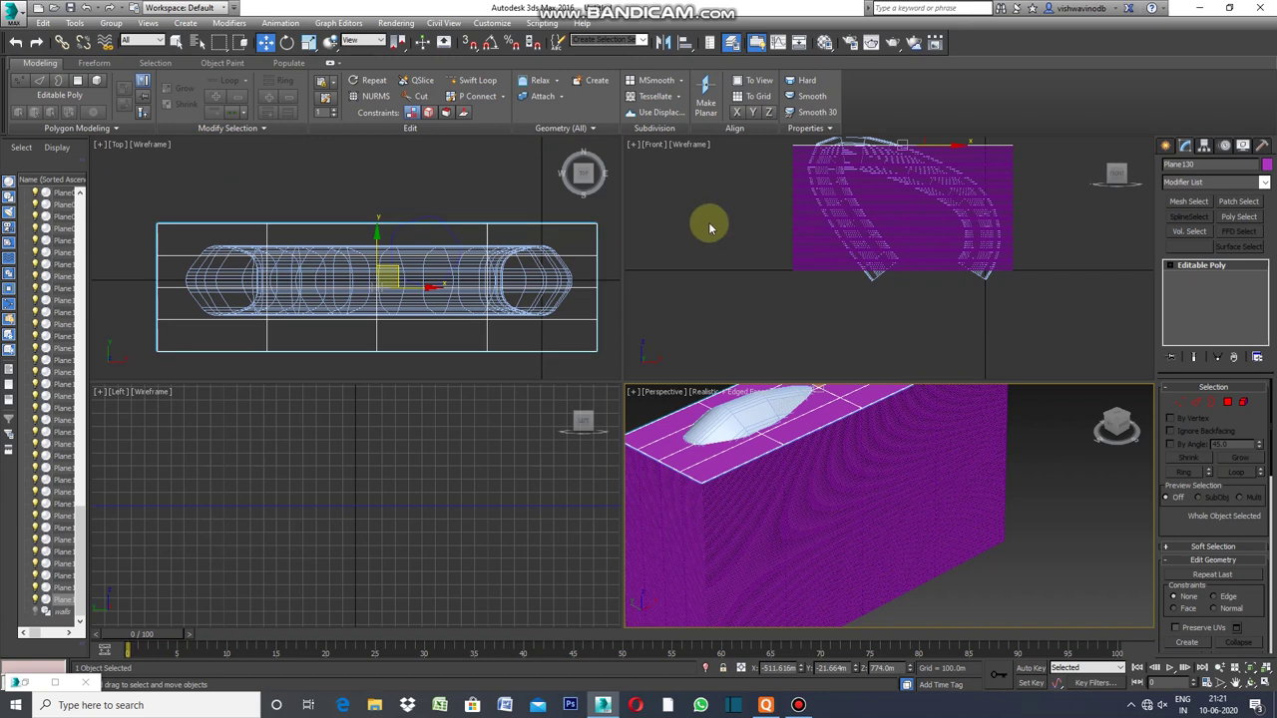
click(637, 152)
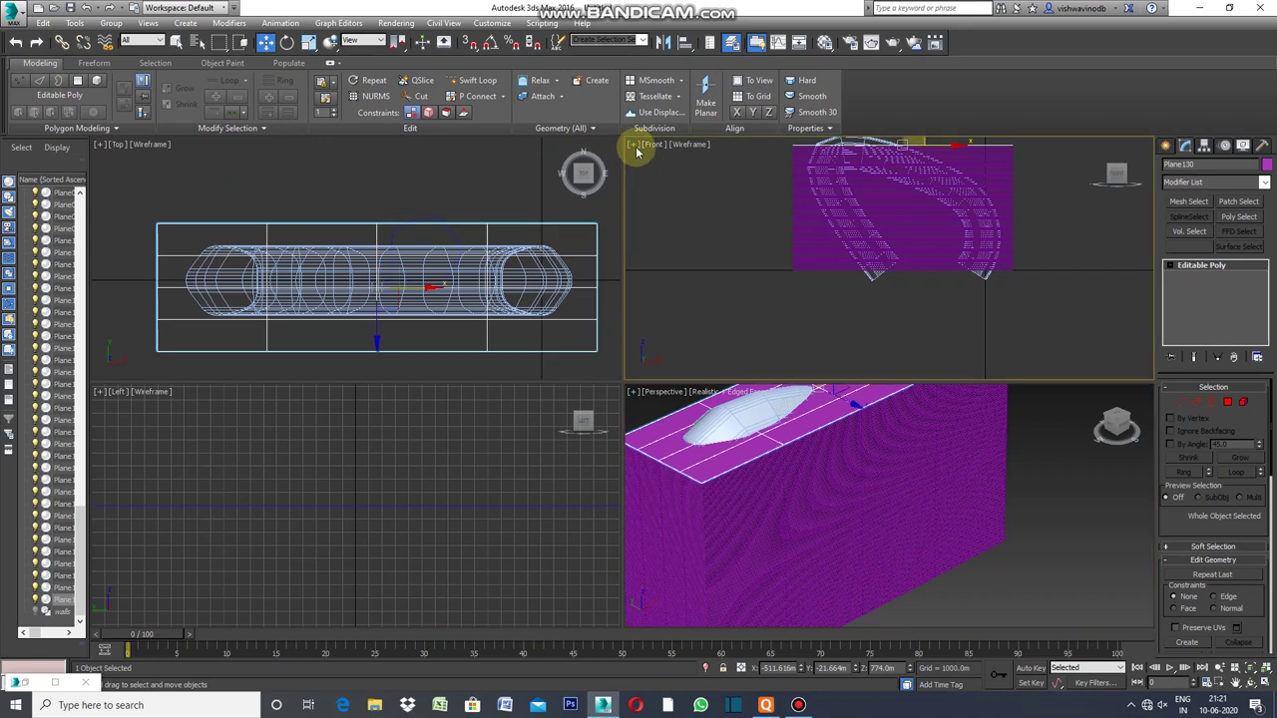
click(636, 152)
click(665, 162)
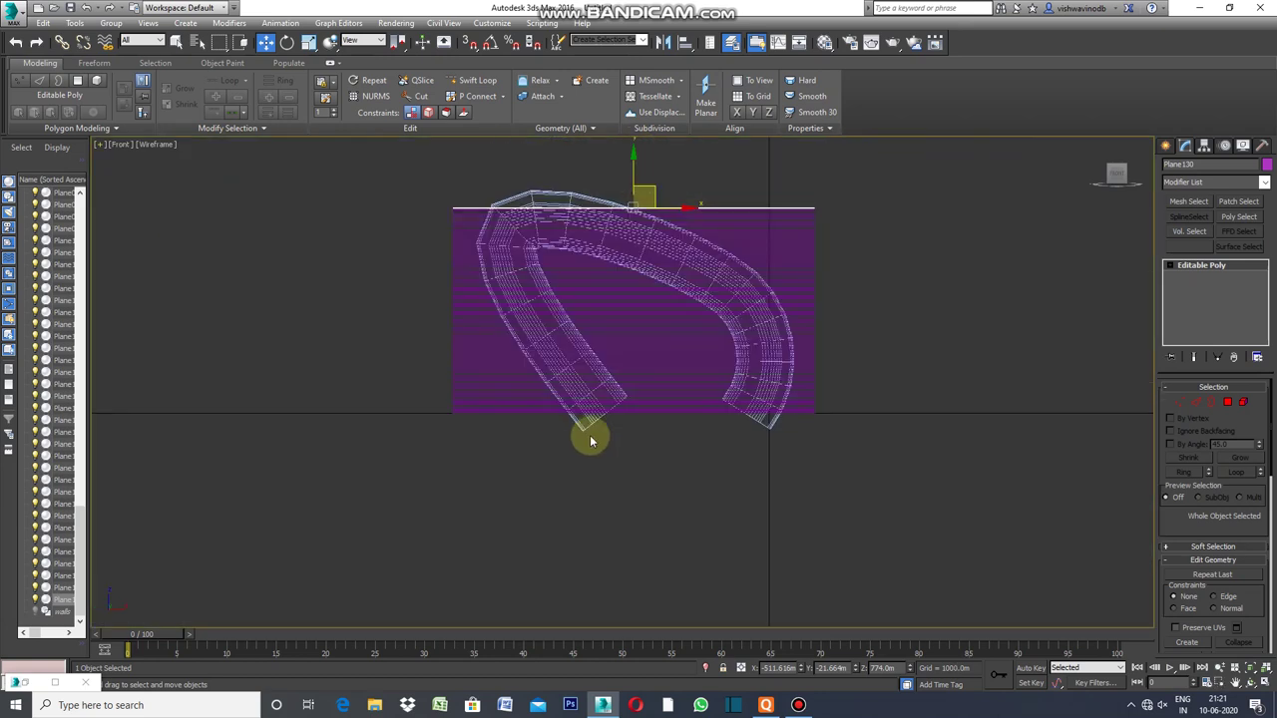
scroll(833, 214, up, 2)
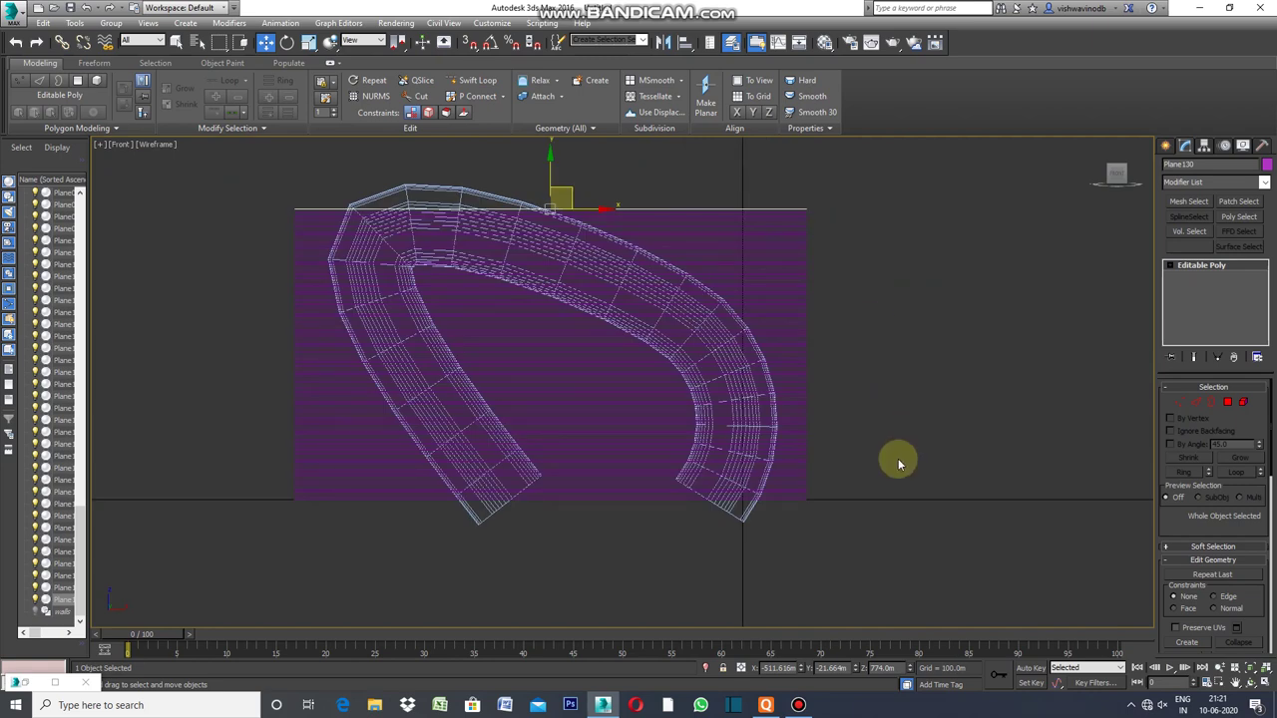
- Region-select all the strip planes, convert them to Editable Poly, then deselect them
mouse_move(910, 176)
mouse_down()
mouse_move(854, 316)
mouse_move(806, 517)
mouse_up()
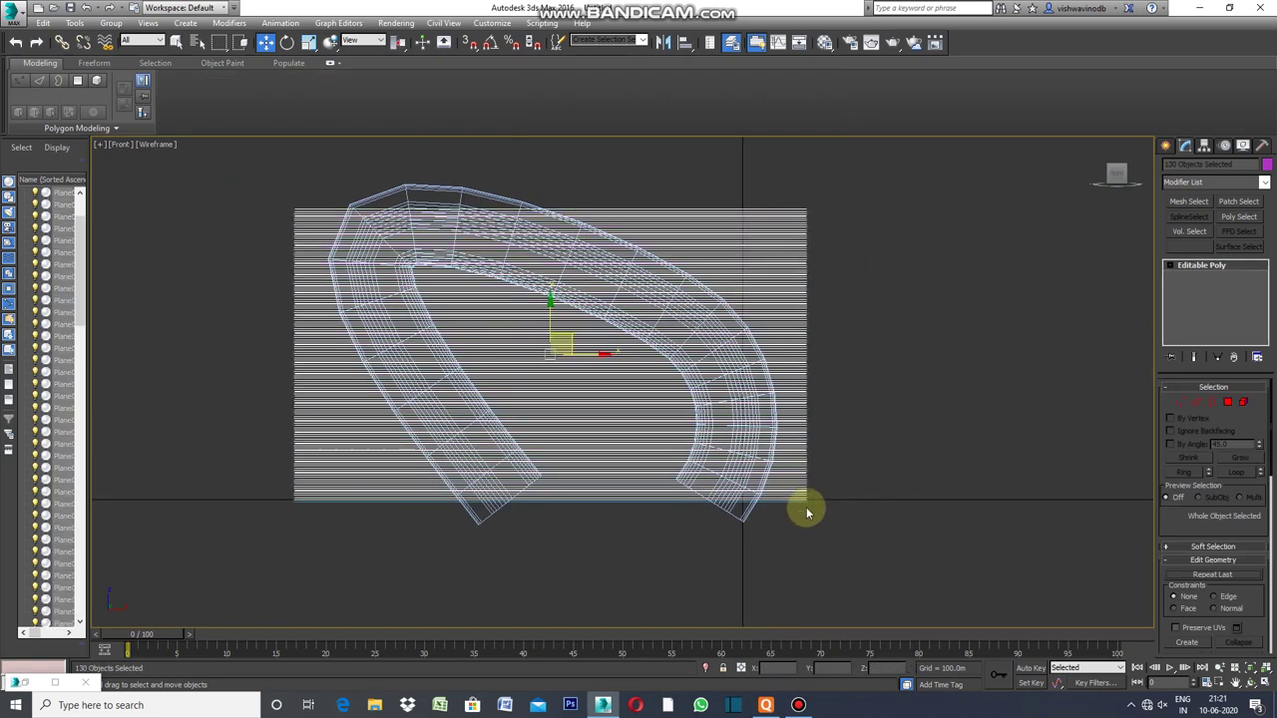
right_click(860, 336)
mouse_move(916, 466)
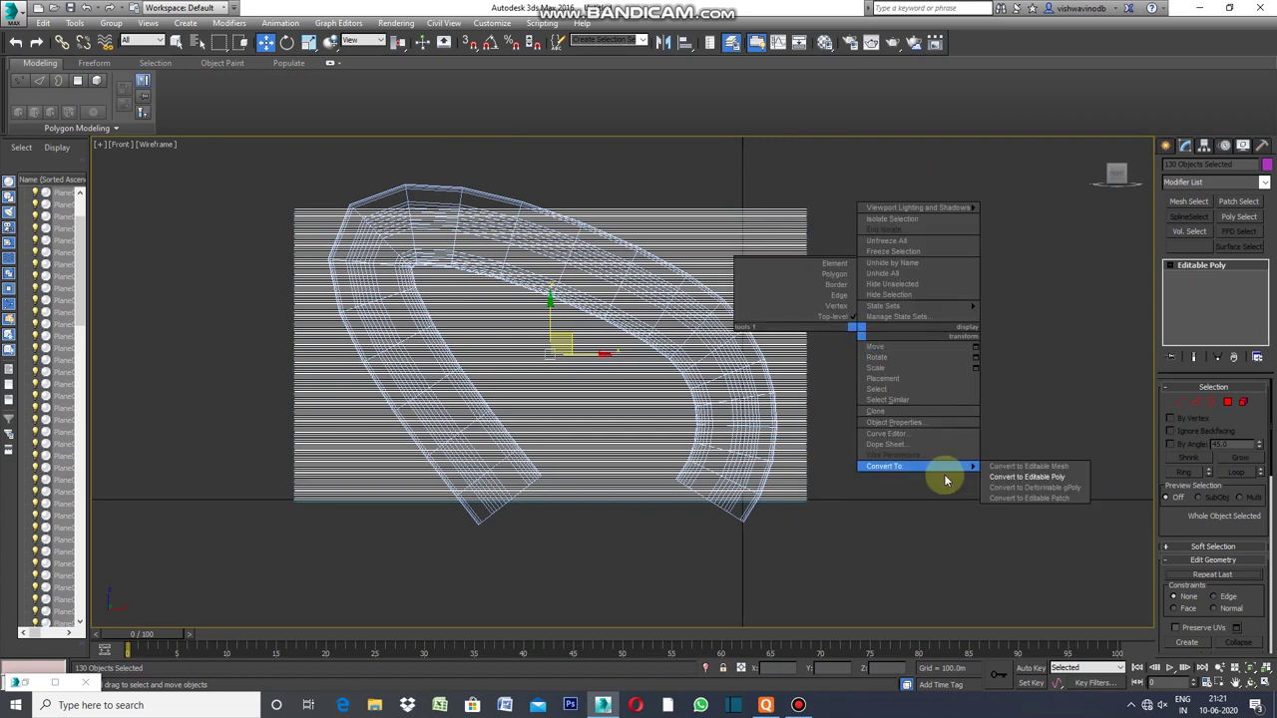
click(1011, 478)
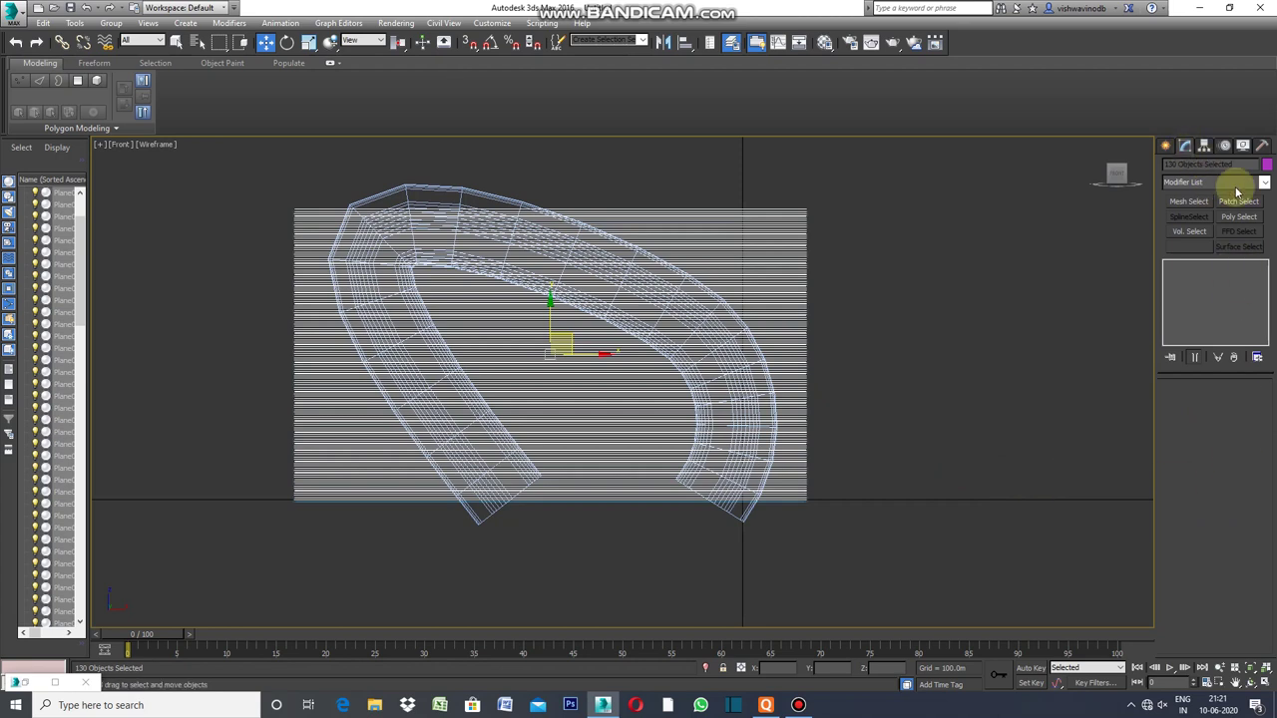
click(878, 235)
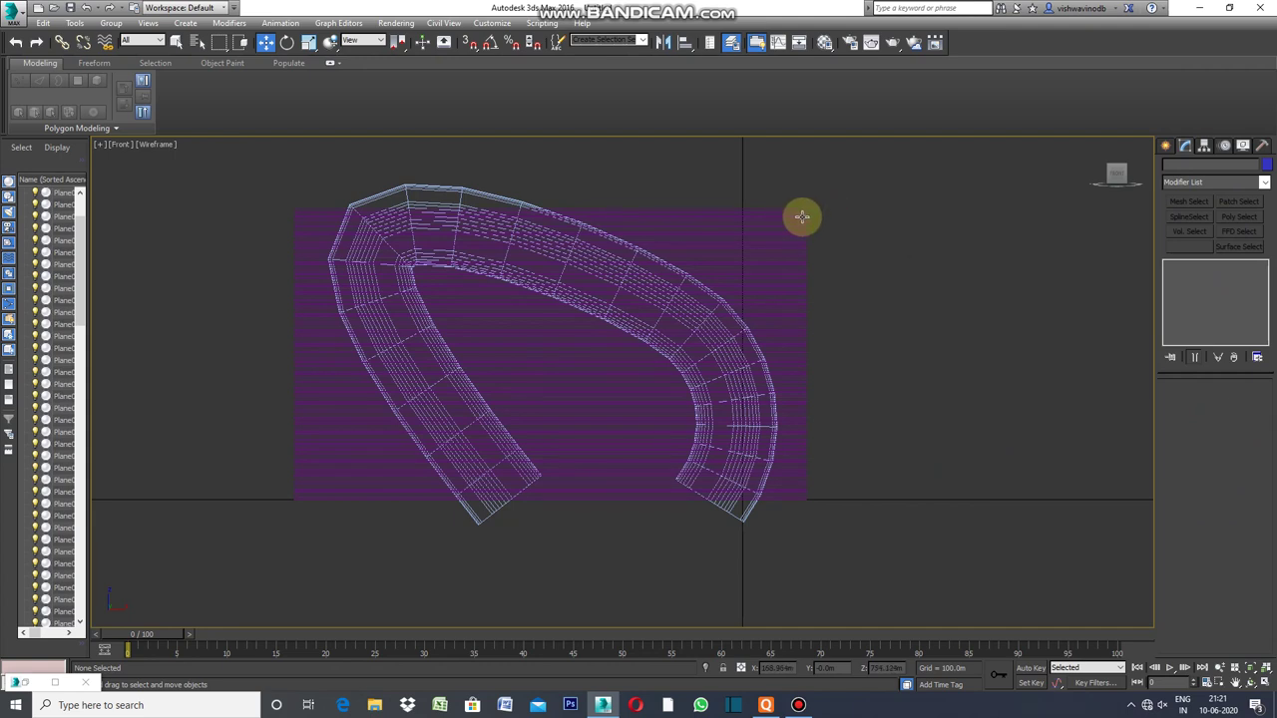
- Select Plane130 and add an Edit Poly modifier to it
scroll(802, 217, up, 5)
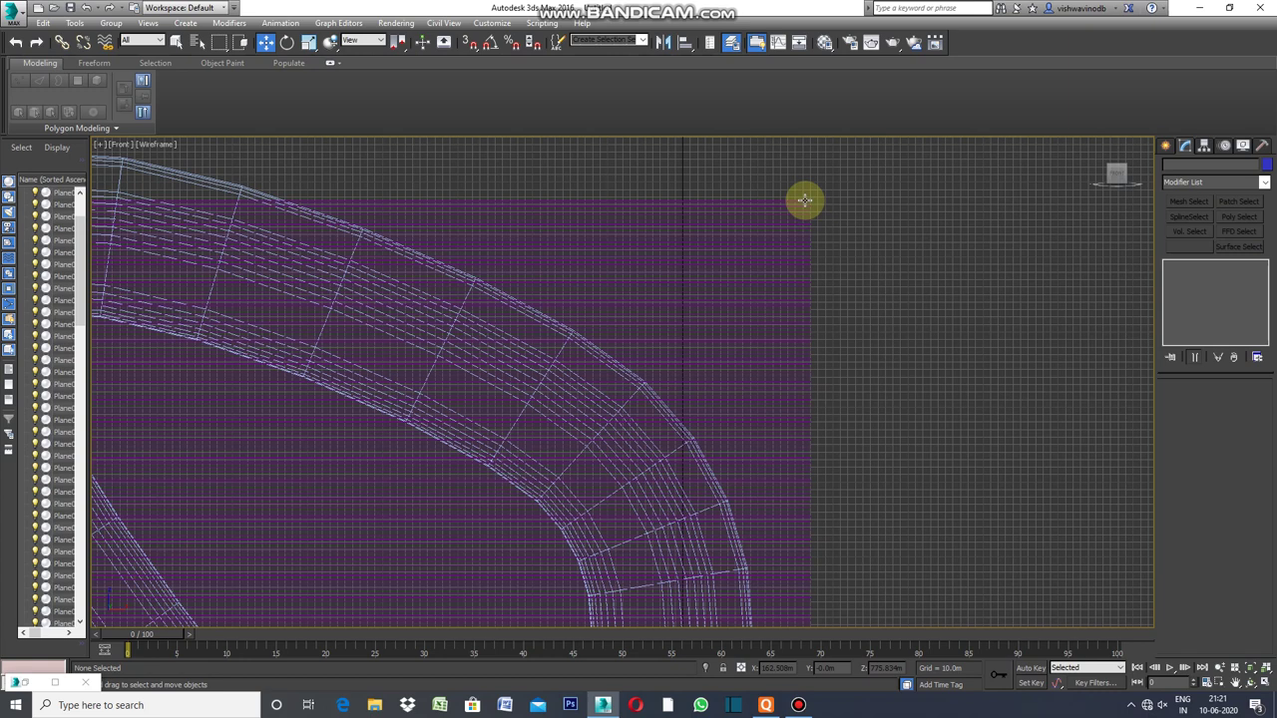
click(805, 200)
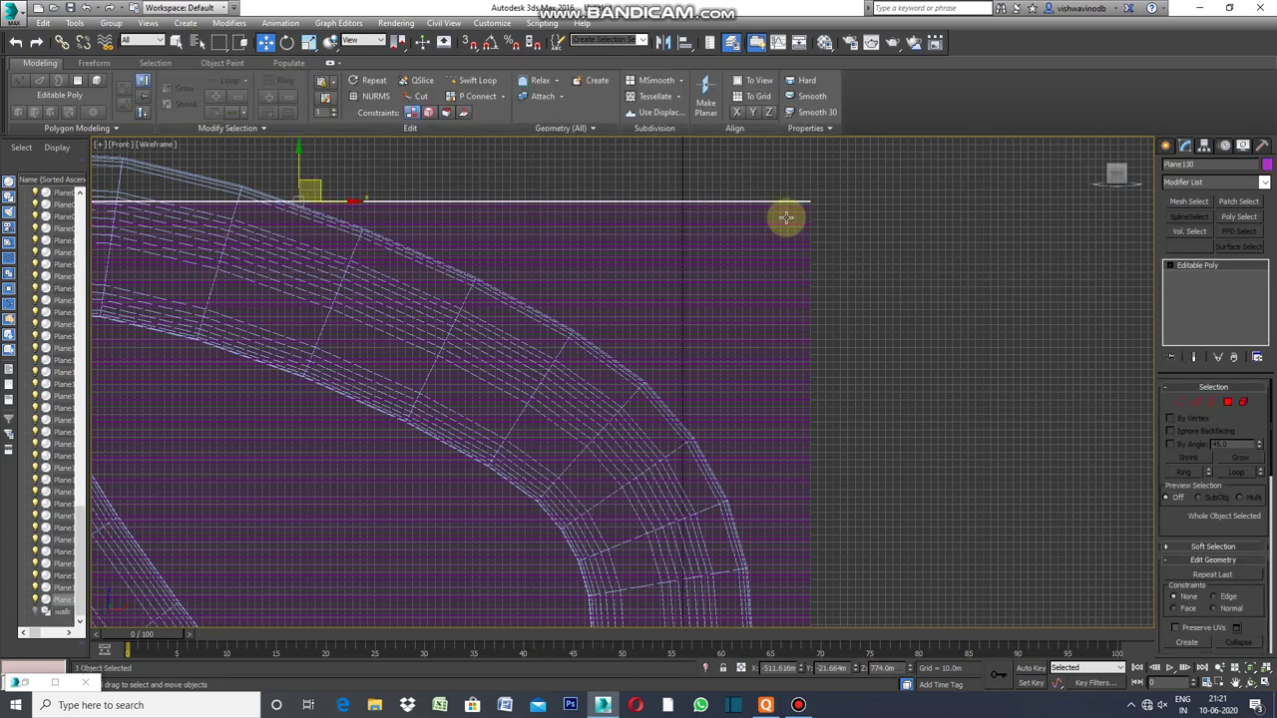
scroll(798, 215, up, 2)
scroll(828, 208, up, 2)
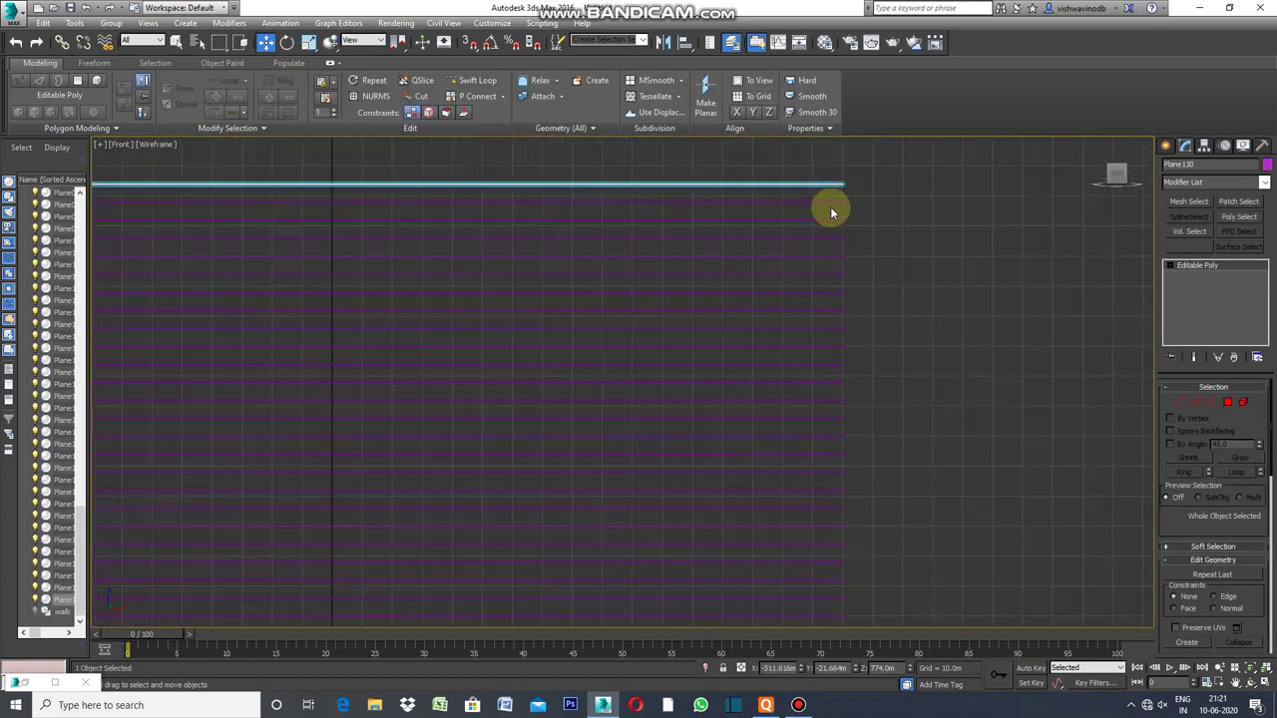
scroll(828, 208, up, 1)
scroll(801, 255, down, 1)
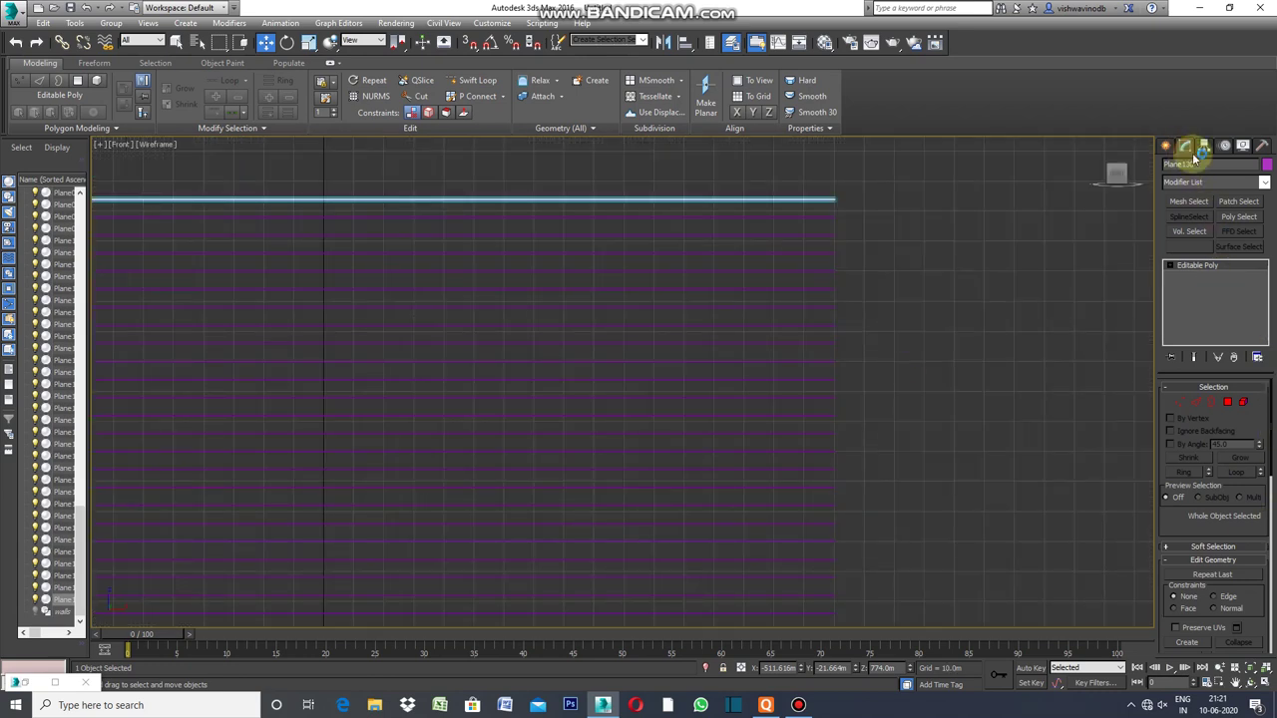
click(1264, 182)
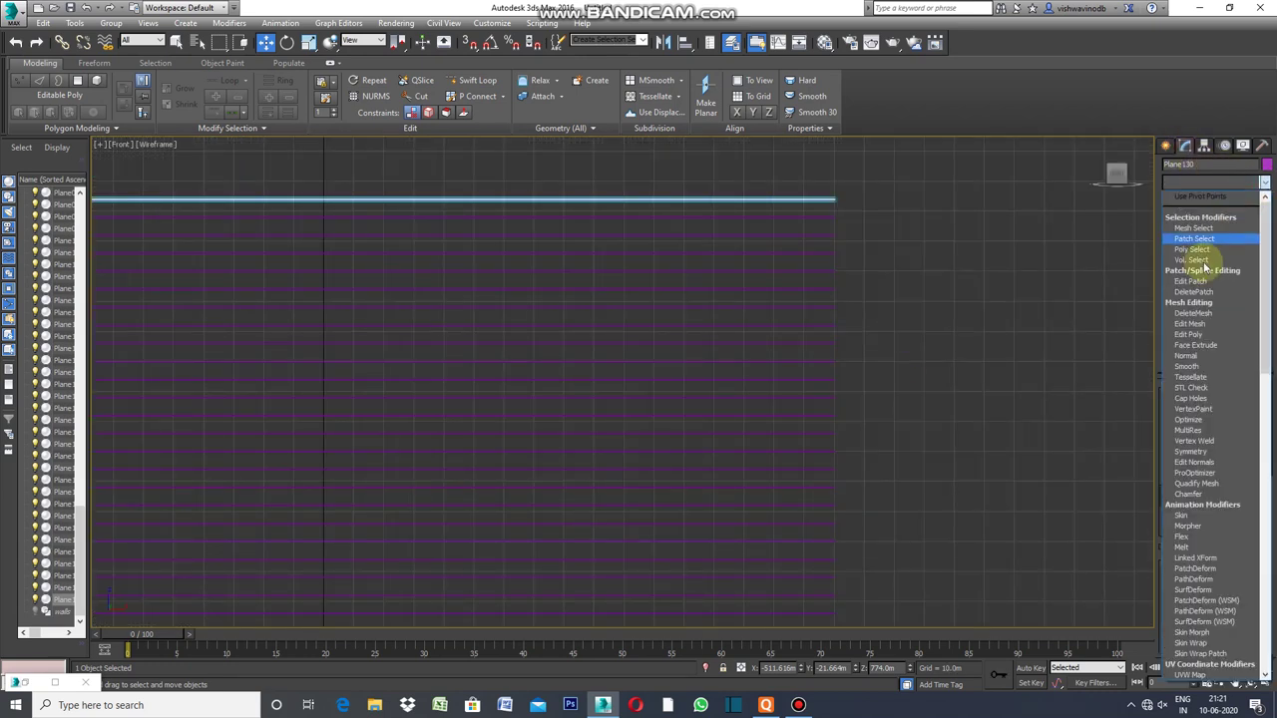
click(1209, 343)
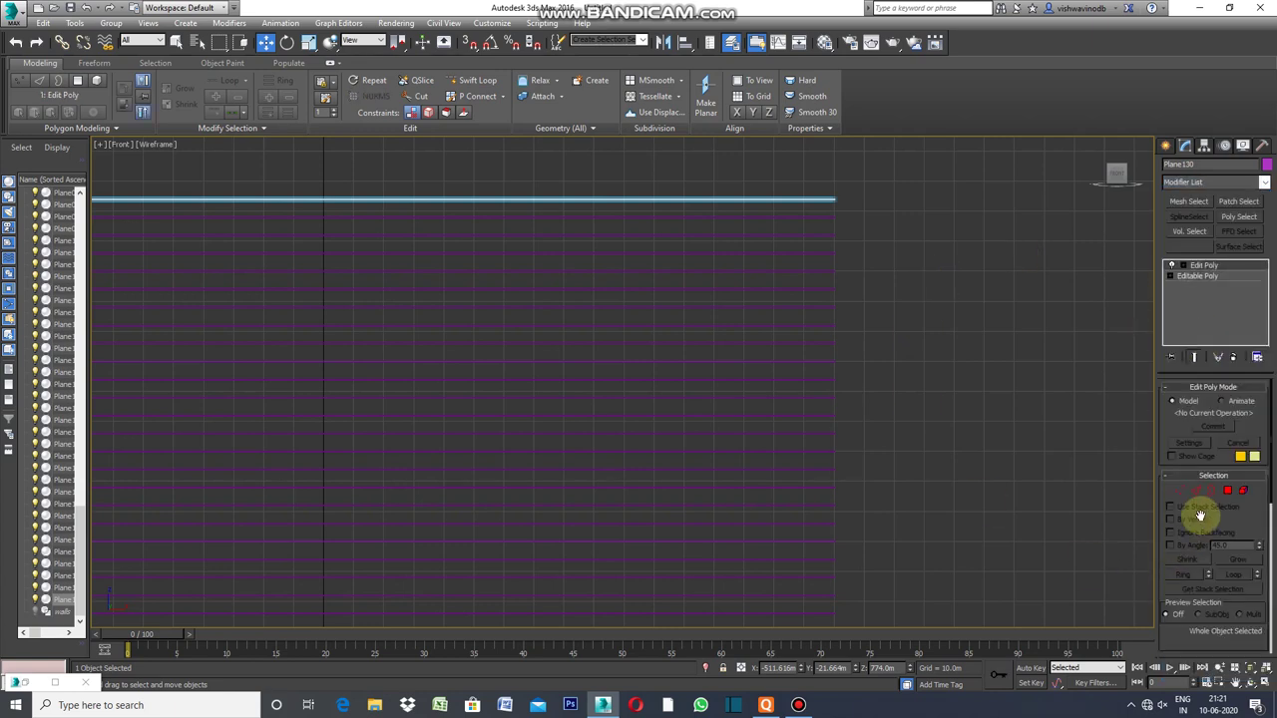
- Attach the remaining strip planes to Plane130, then turn Attach off
mouse_move(1234, 525)
mouse_down()
mouse_move(1268, 475)
mouse_move(1263, 570)
mouse_up()
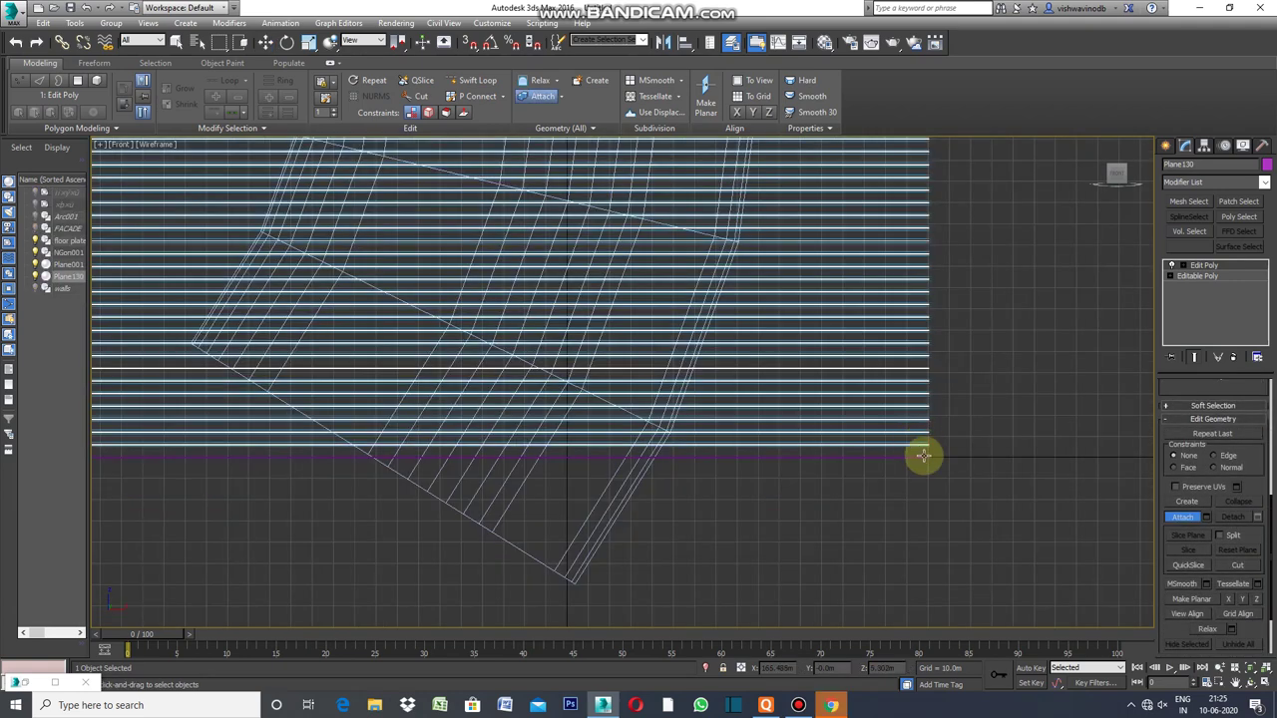
click(914, 454)
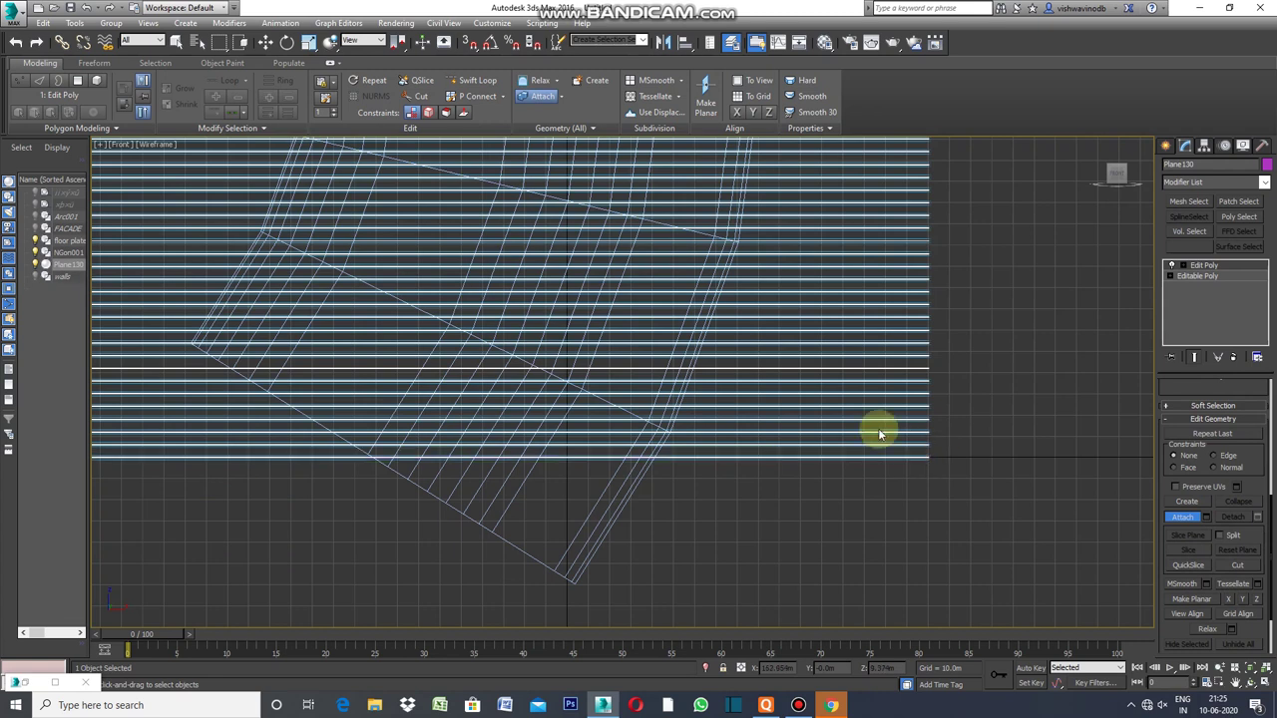
scroll(787, 518, down, 3)
scroll(785, 515, down, 3)
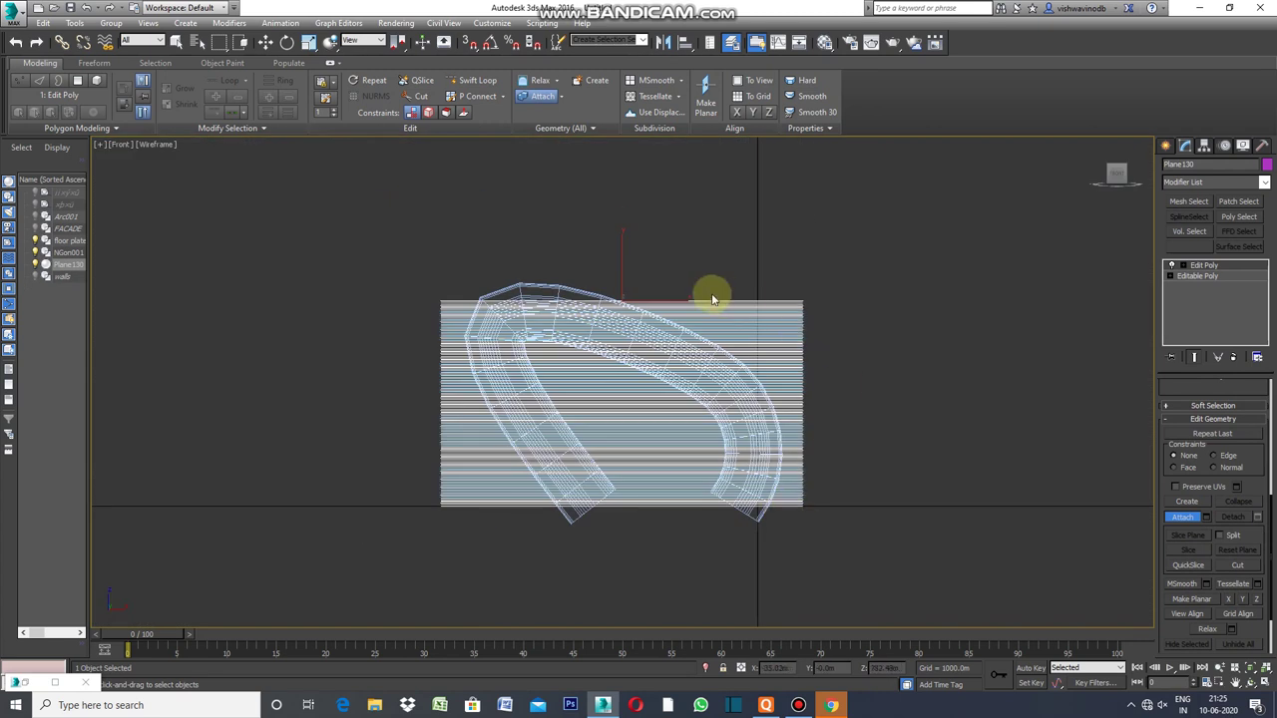
click(1187, 518)
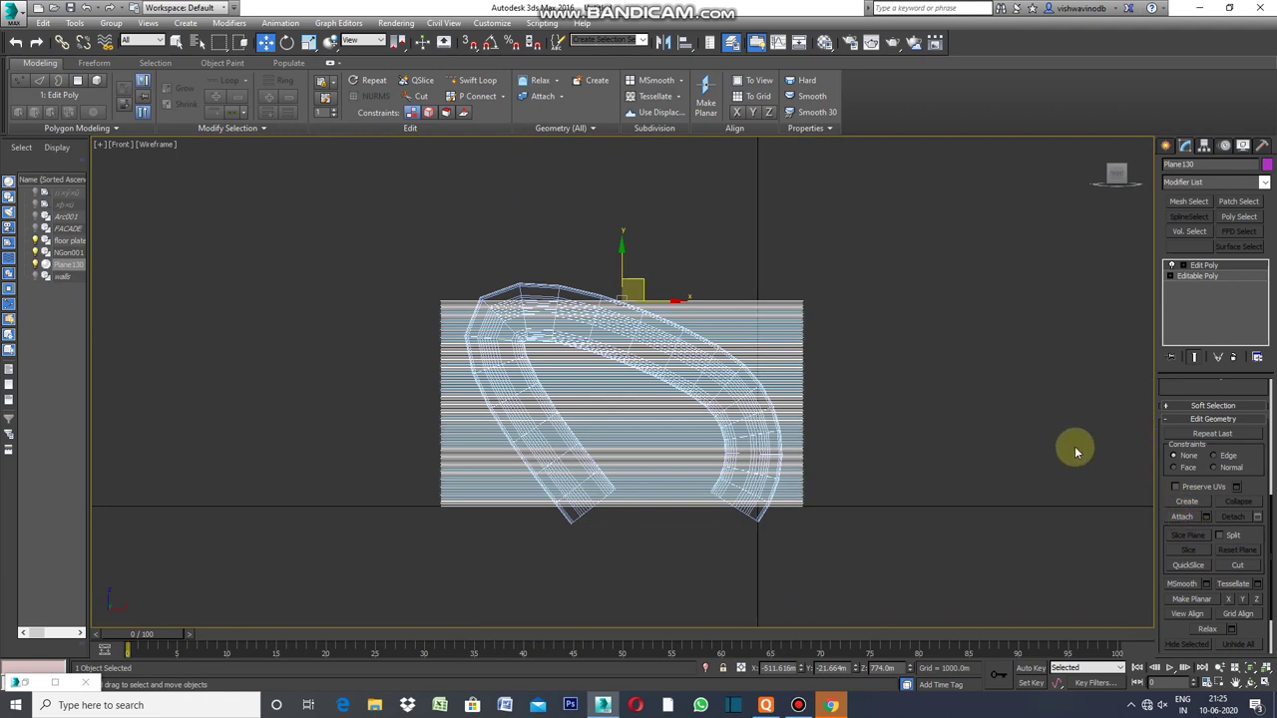
click(1167, 147)
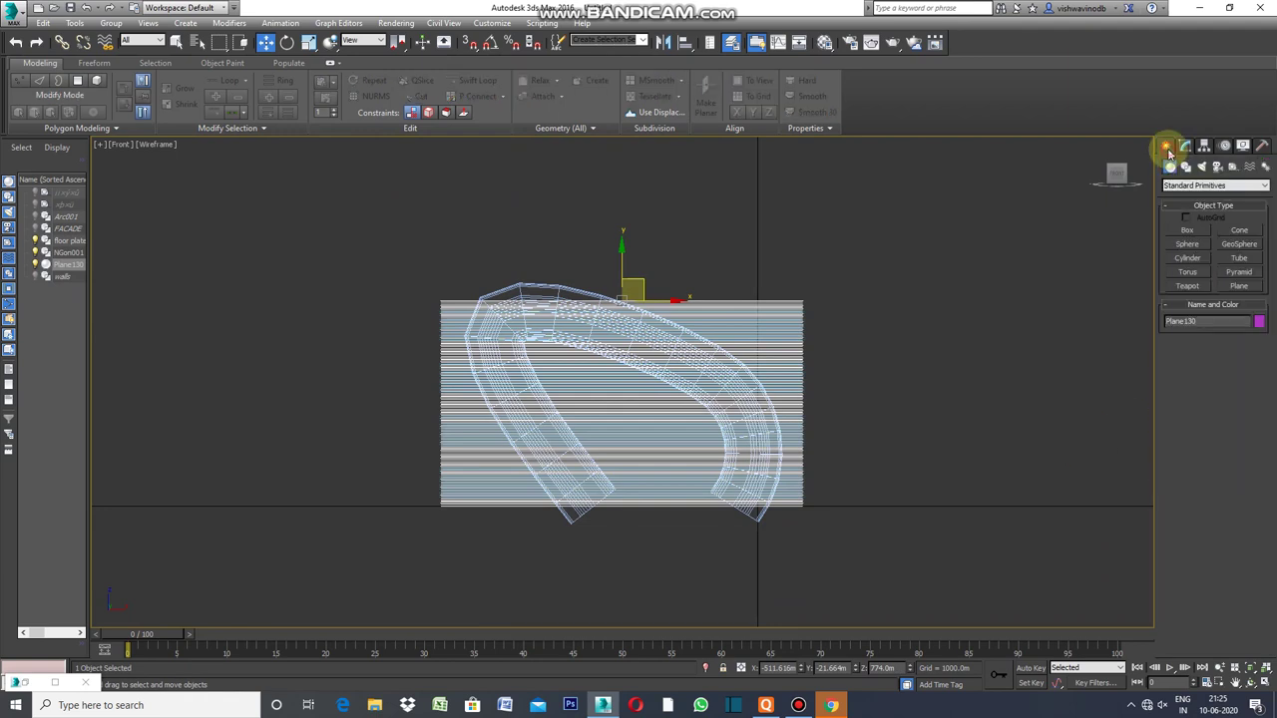
- Deselect, then reselect the combined strip object Plane130
click(1041, 295)
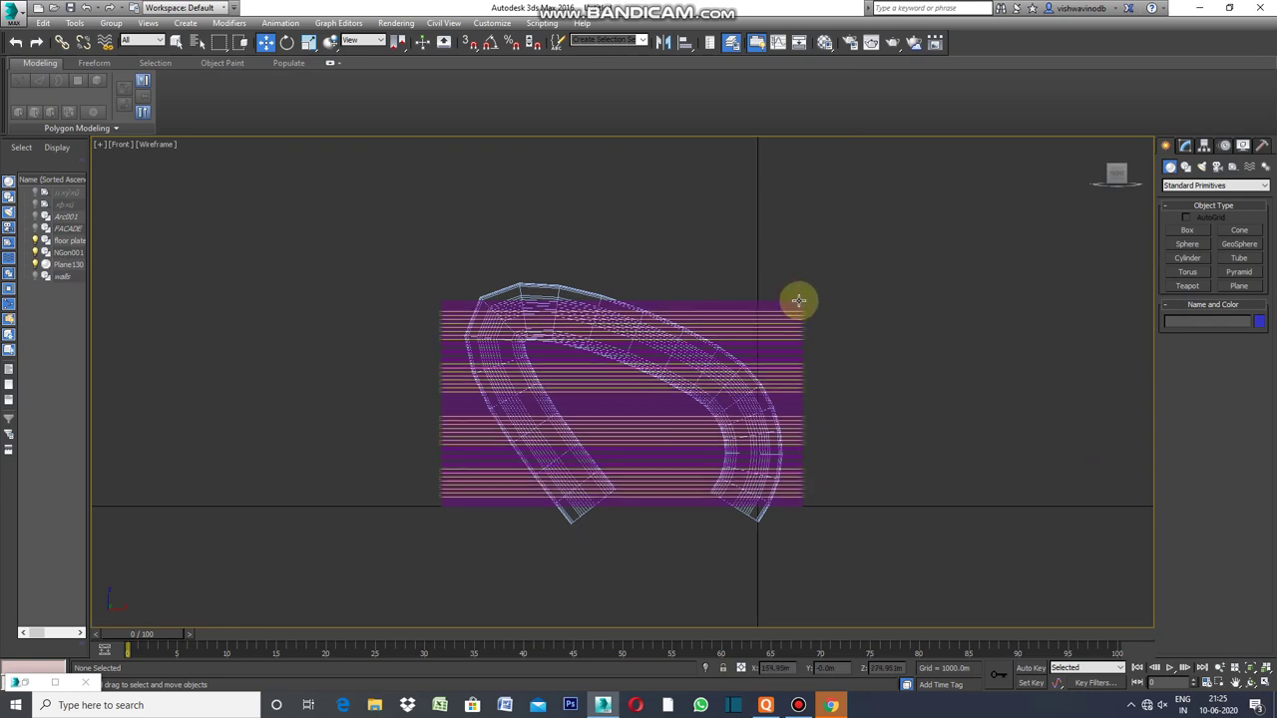
scroll(796, 302, up, 2)
scroll(792, 302, up, 2)
scroll(809, 303, up, 2)
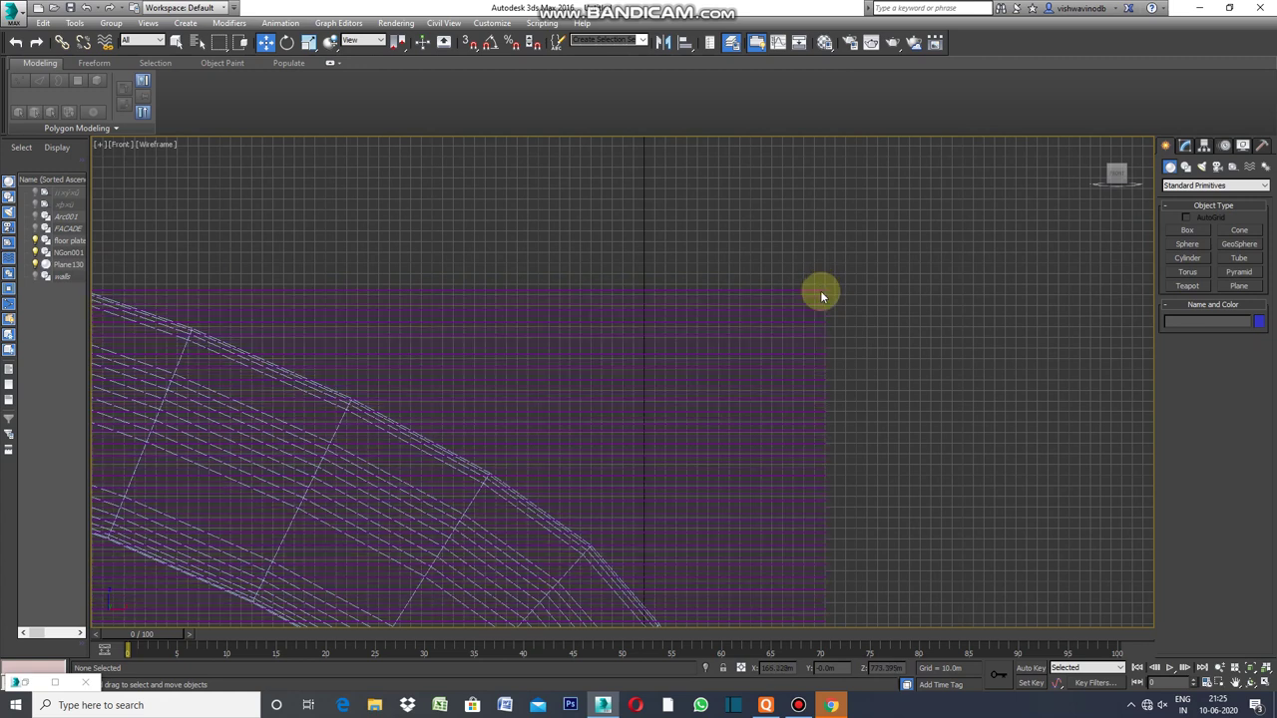
click(820, 290)
scroll(827, 317, down, 3)
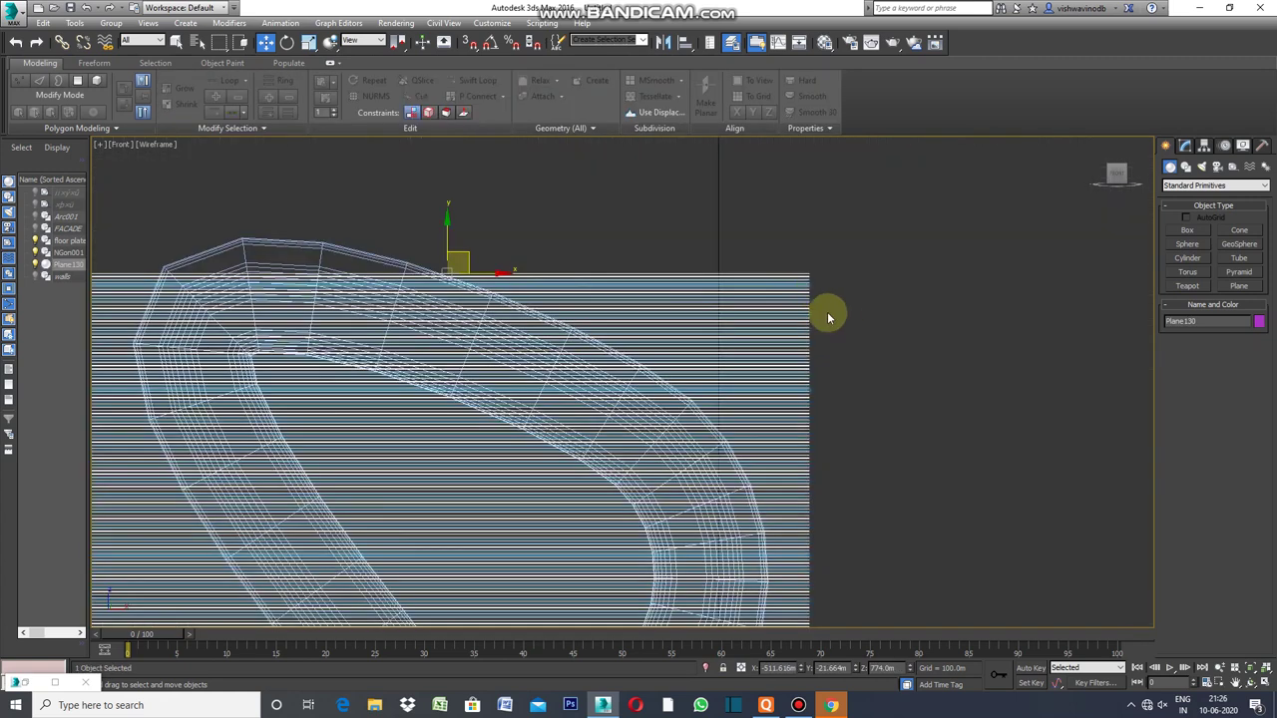
scroll(721, 328, down, 3)
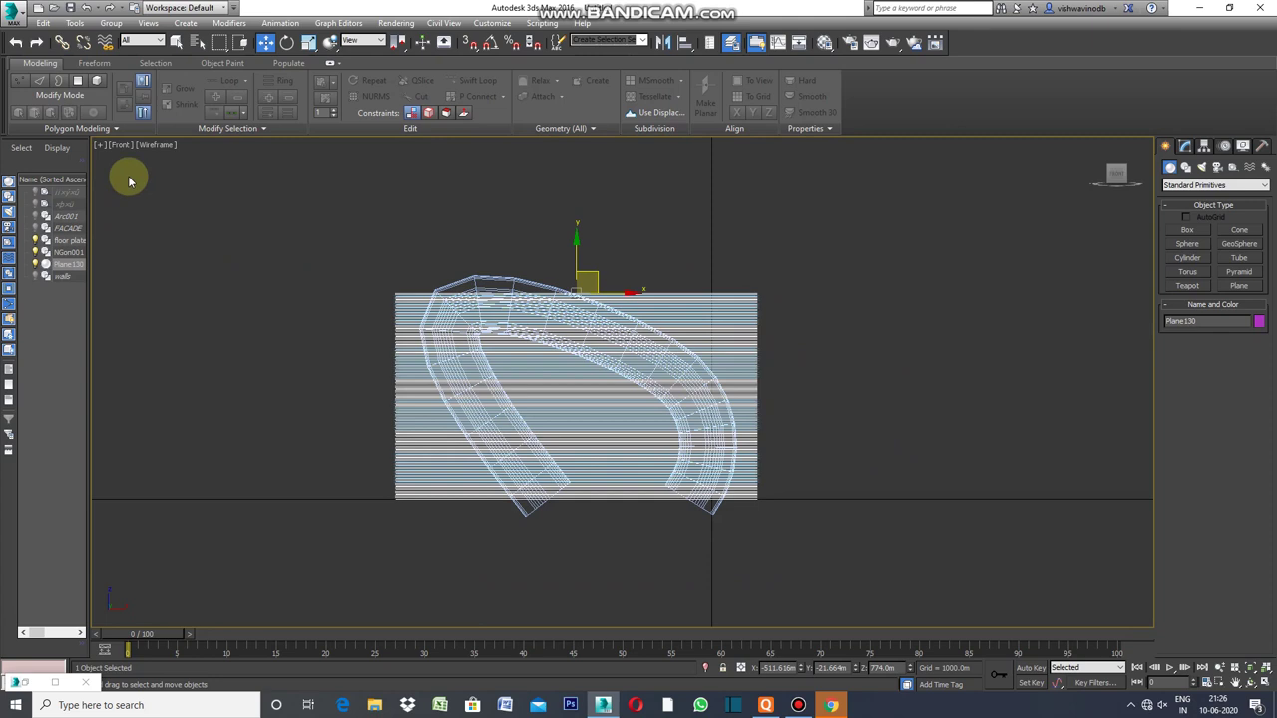
- Restore the four-viewport layout, maximize Perspective, and pan to frame the strips and ellipsoid
click(99, 148)
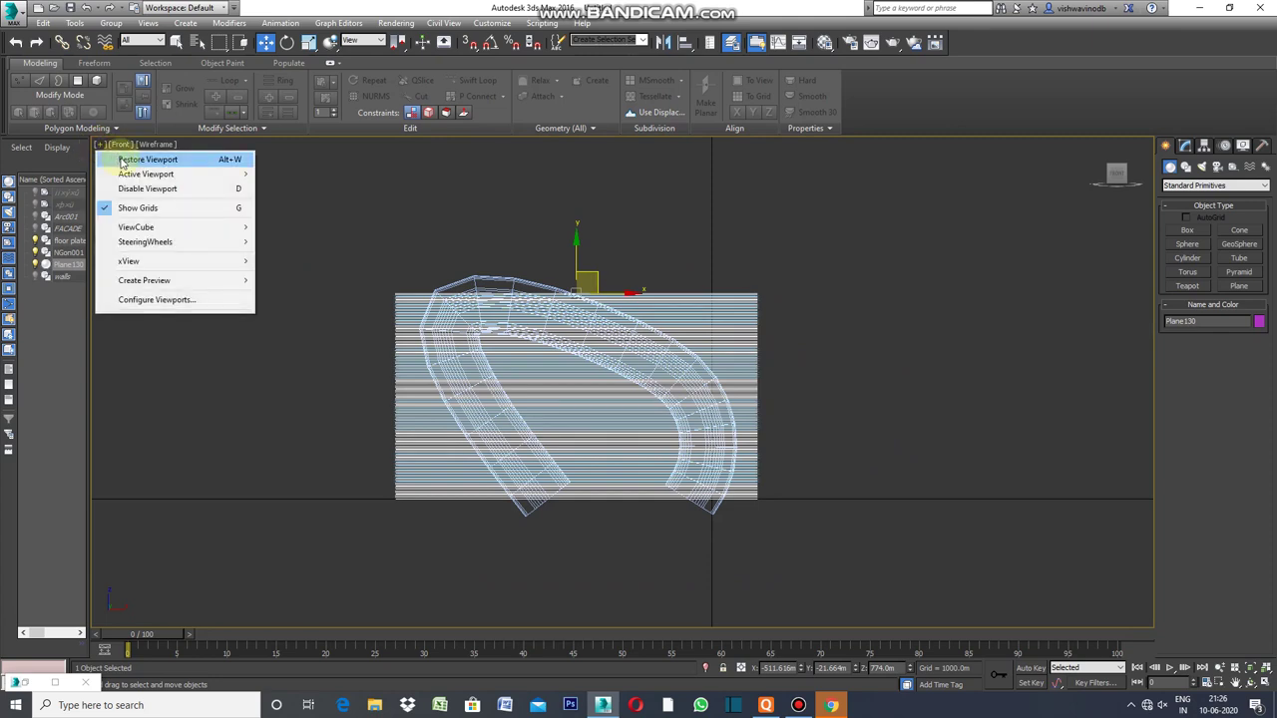
click(122, 159)
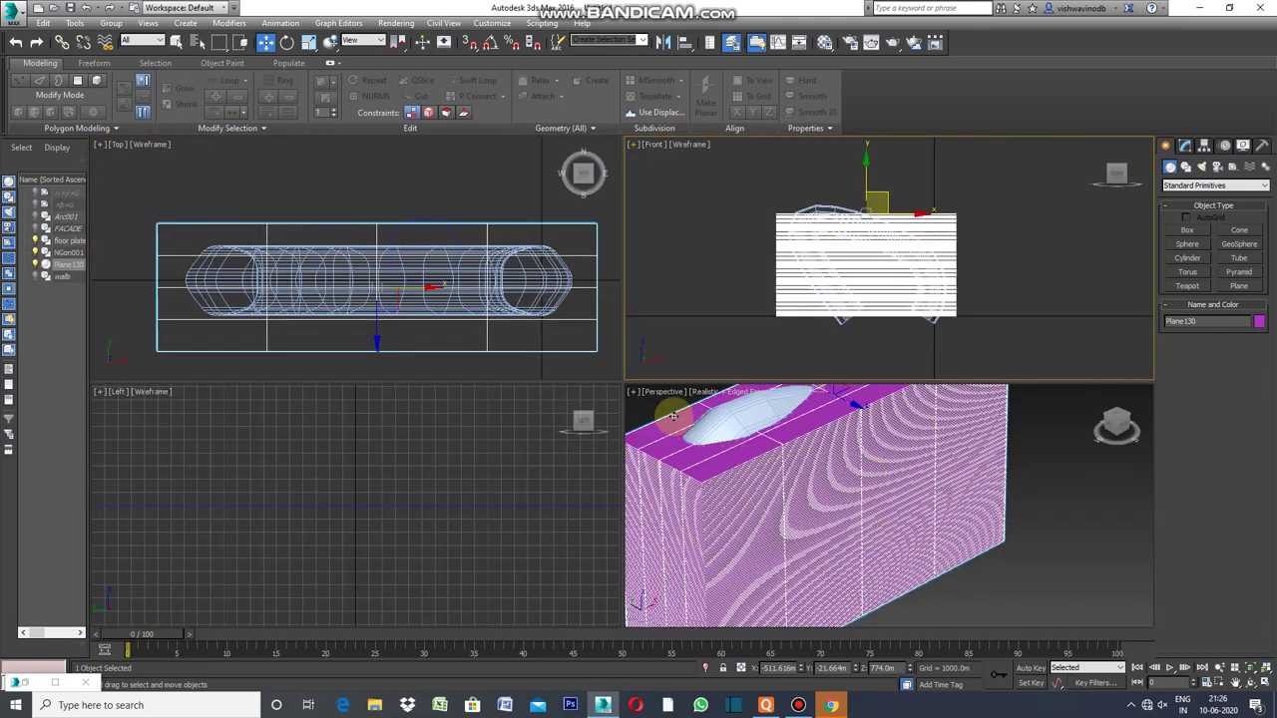
click(635, 395)
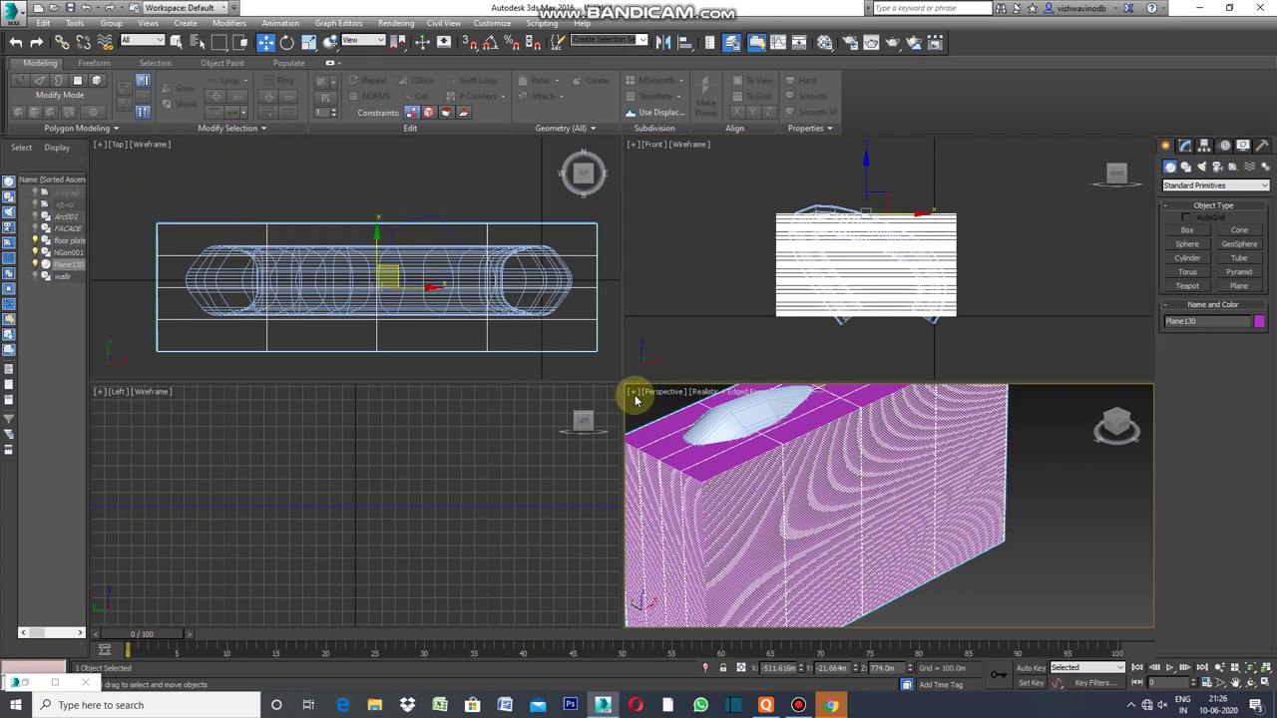
click(635, 394)
click(659, 409)
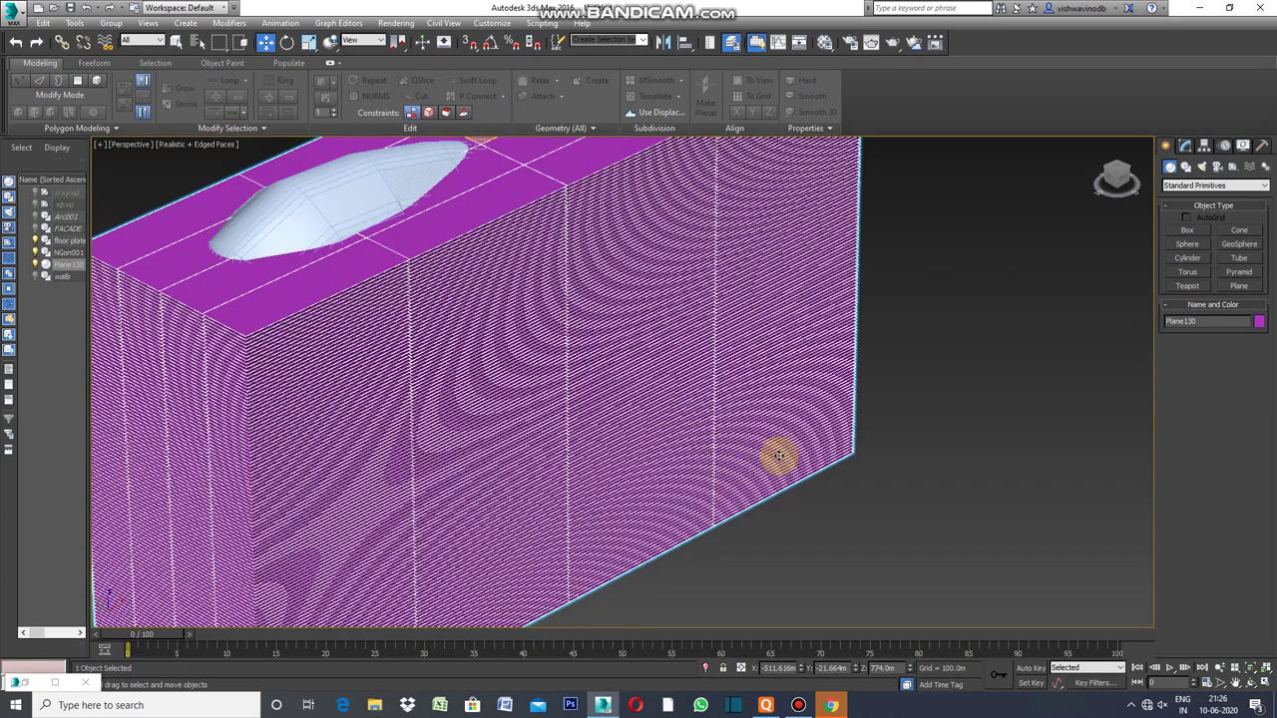
click(1238, 684)
drag(949, 528, 1093, 585)
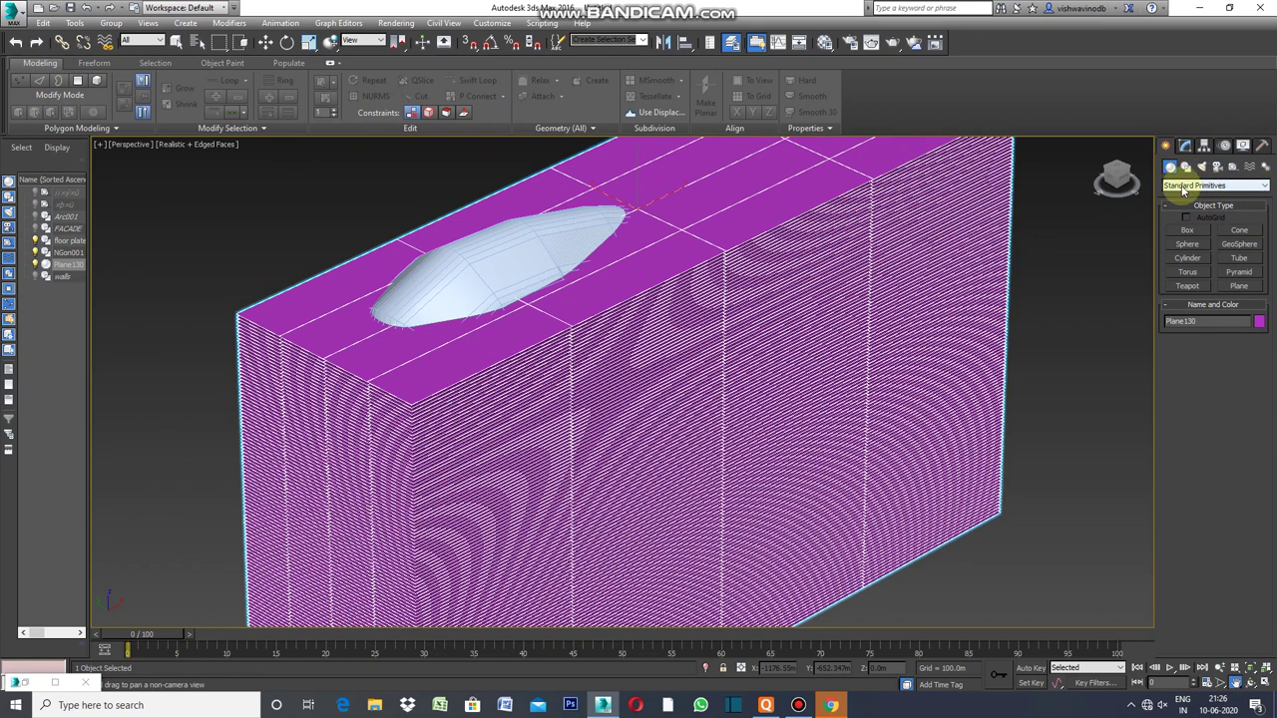
- Apply a ProBoolean Intersection of Plane130 with the arch, keeping only the overlapping strips
click(1265, 186)
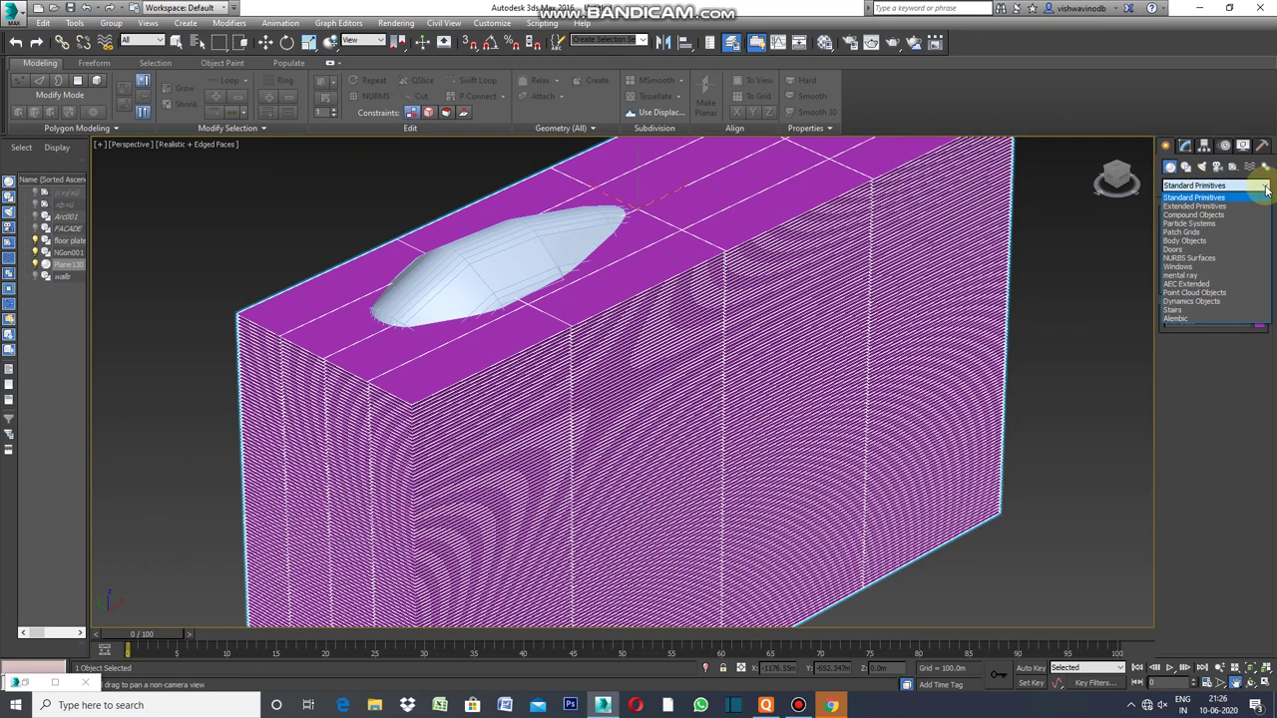
click(1204, 218)
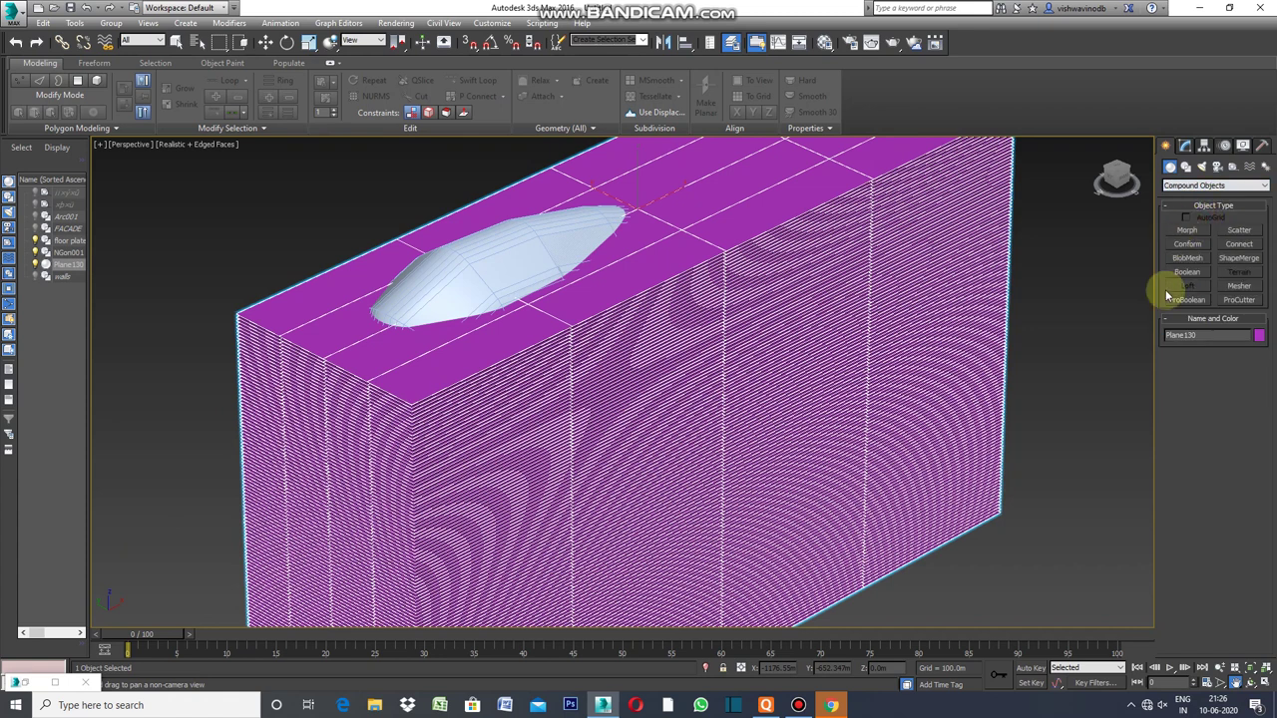
click(1190, 302)
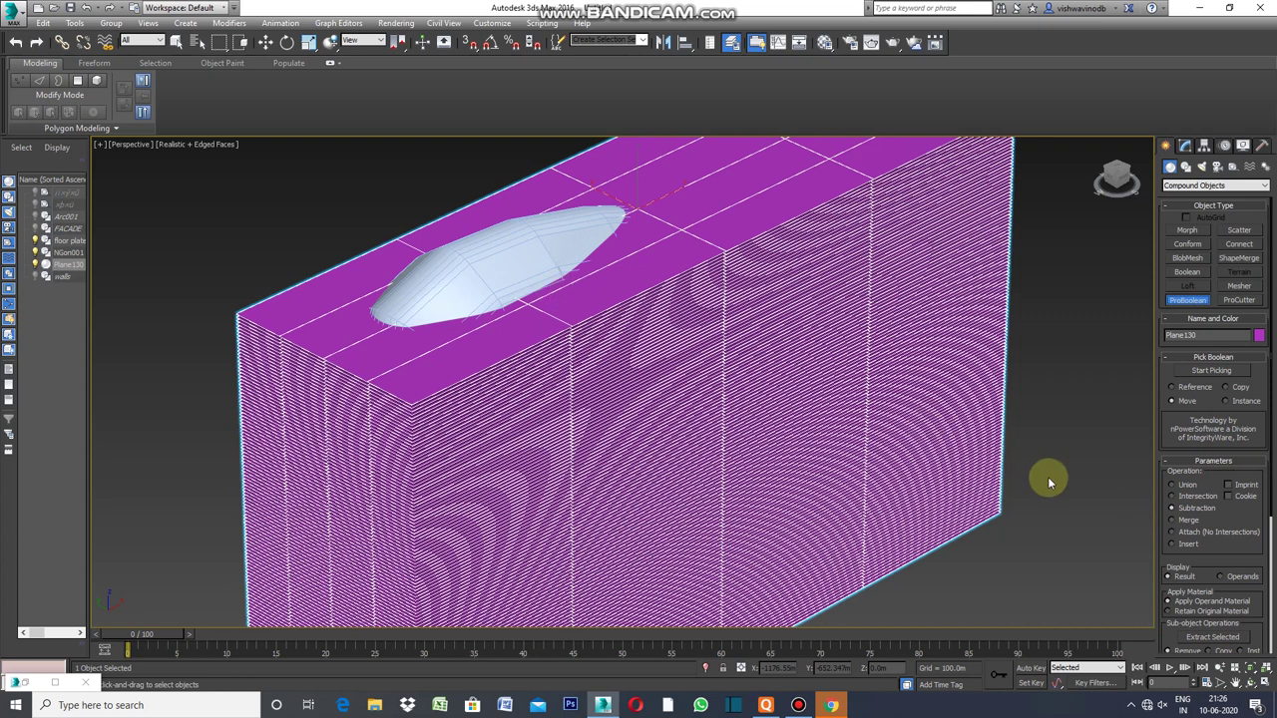
click(1173, 496)
click(579, 328)
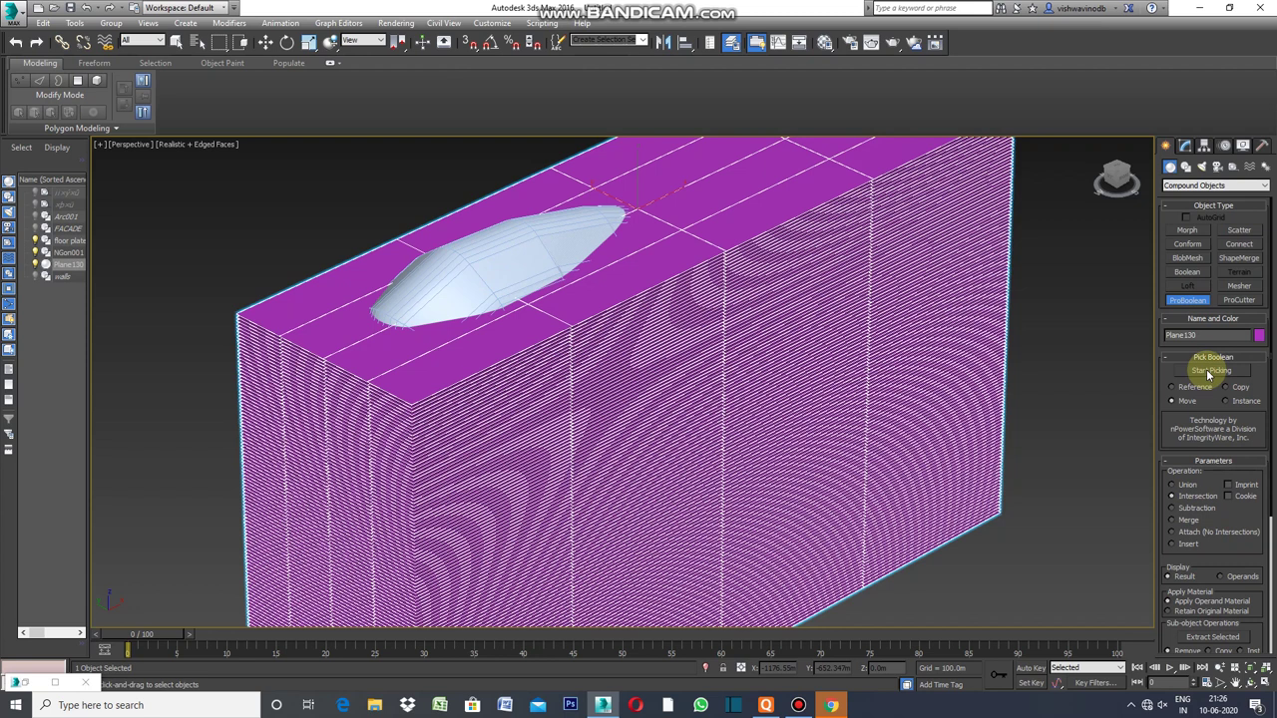
click(575, 288)
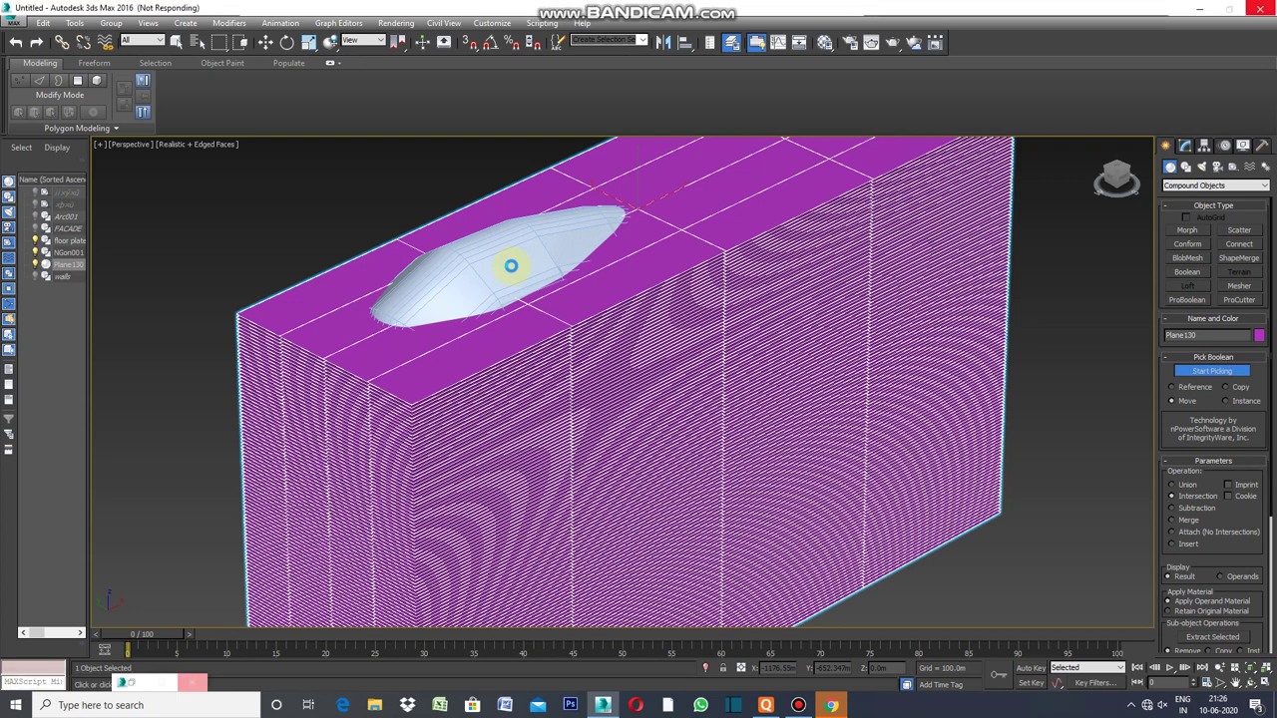
right_click(511, 264)
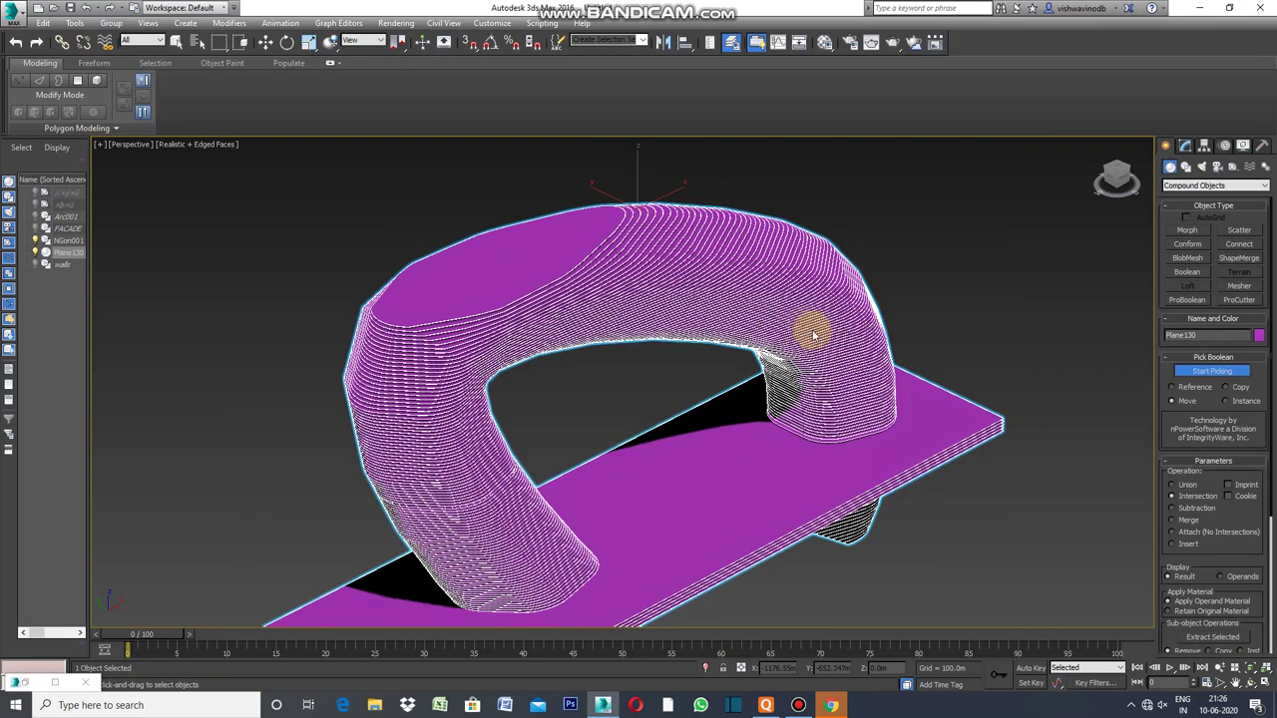
- Rename Plane130 to FLOOR SLABS and set its object colour to grey
scroll(1106, 375, up, 2)
text(FLOOR SLABS)
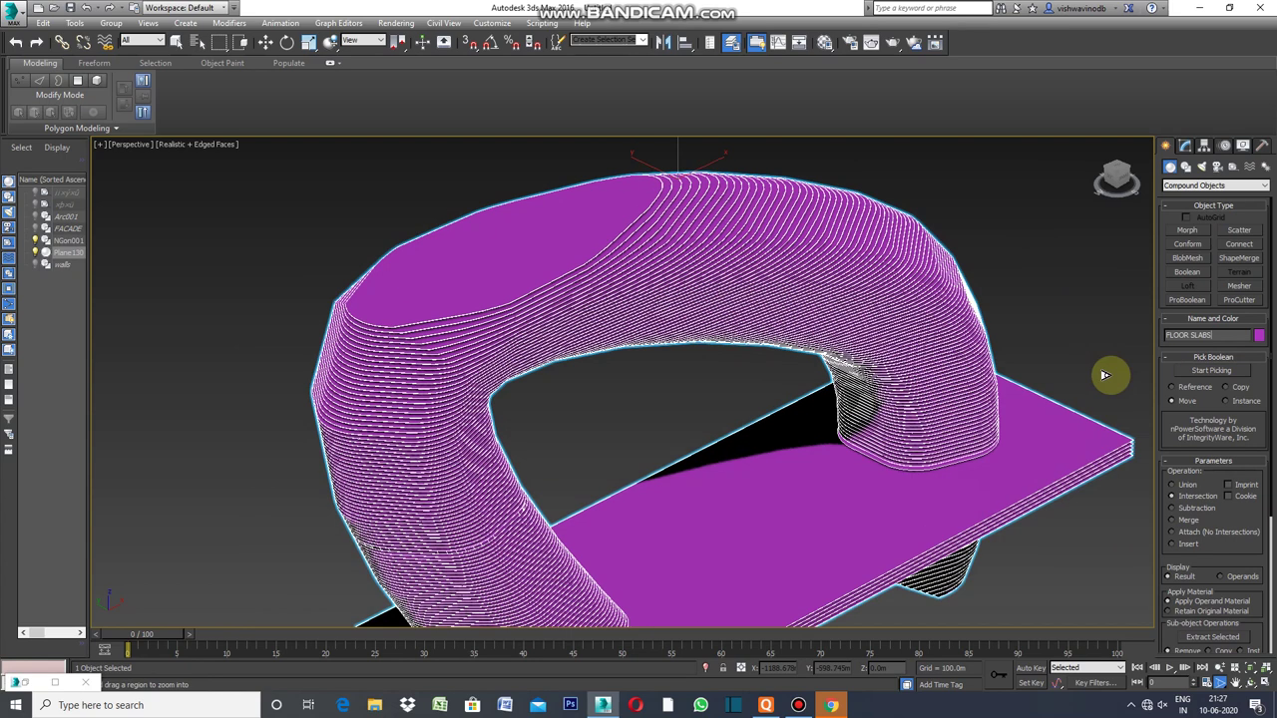
click(1260, 337)
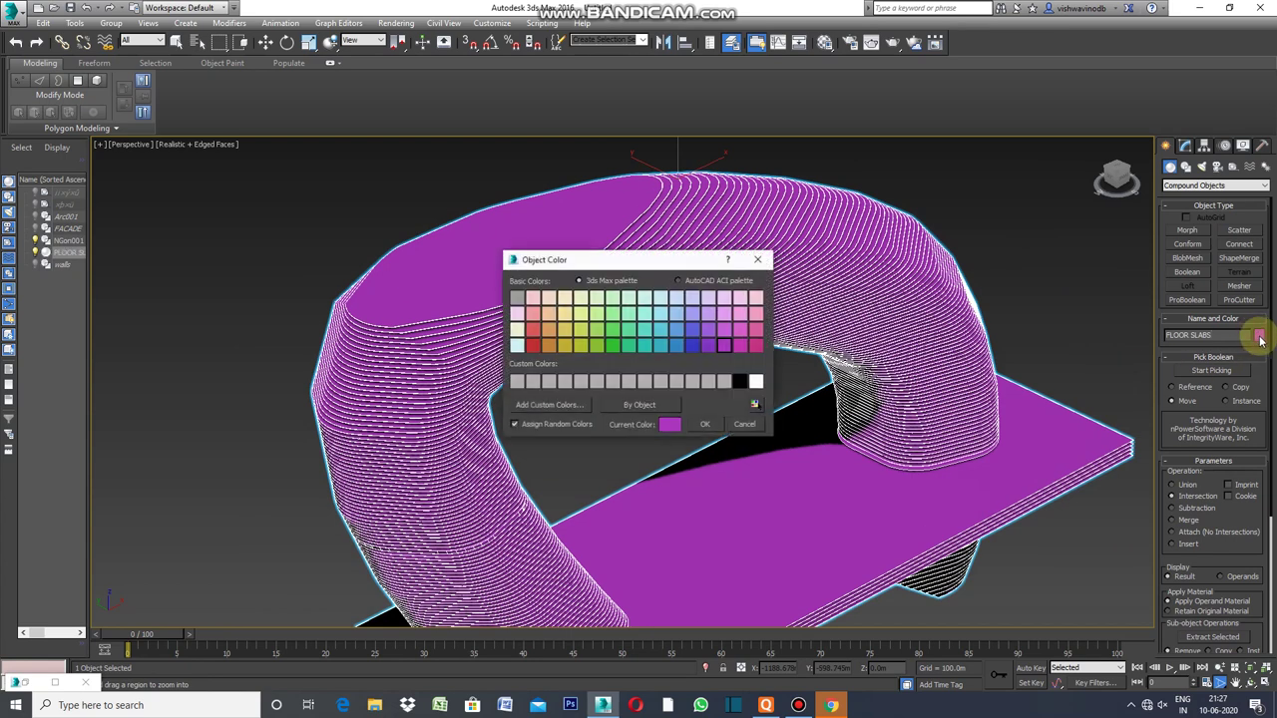
click(518, 301)
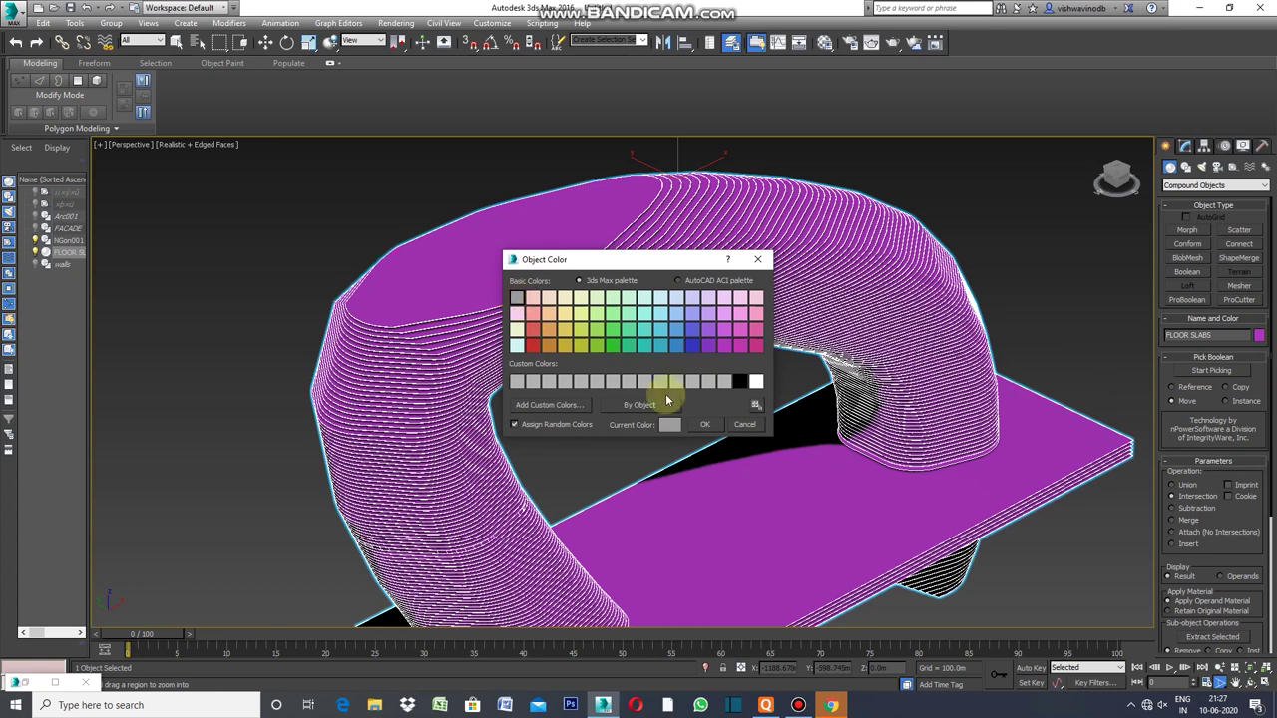
click(704, 424)
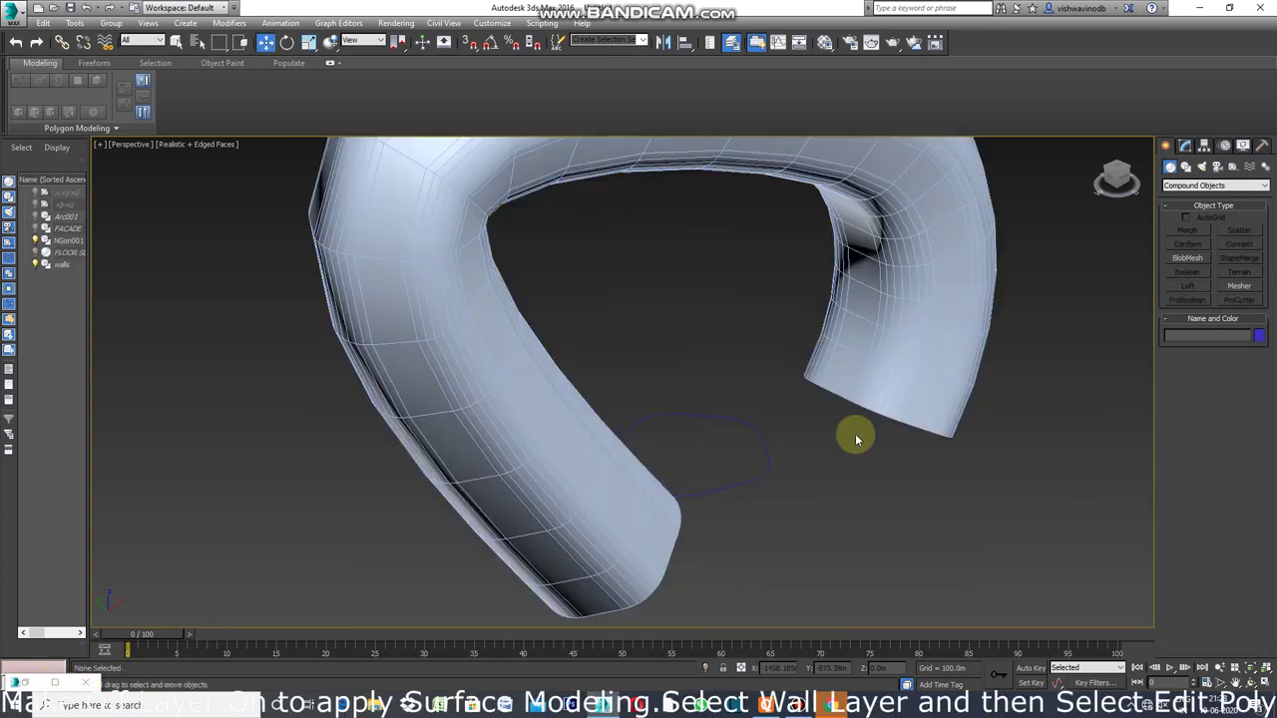
- Select the walls object, then orbit and pan the perspective view to frame both tube ends
click(939, 363)
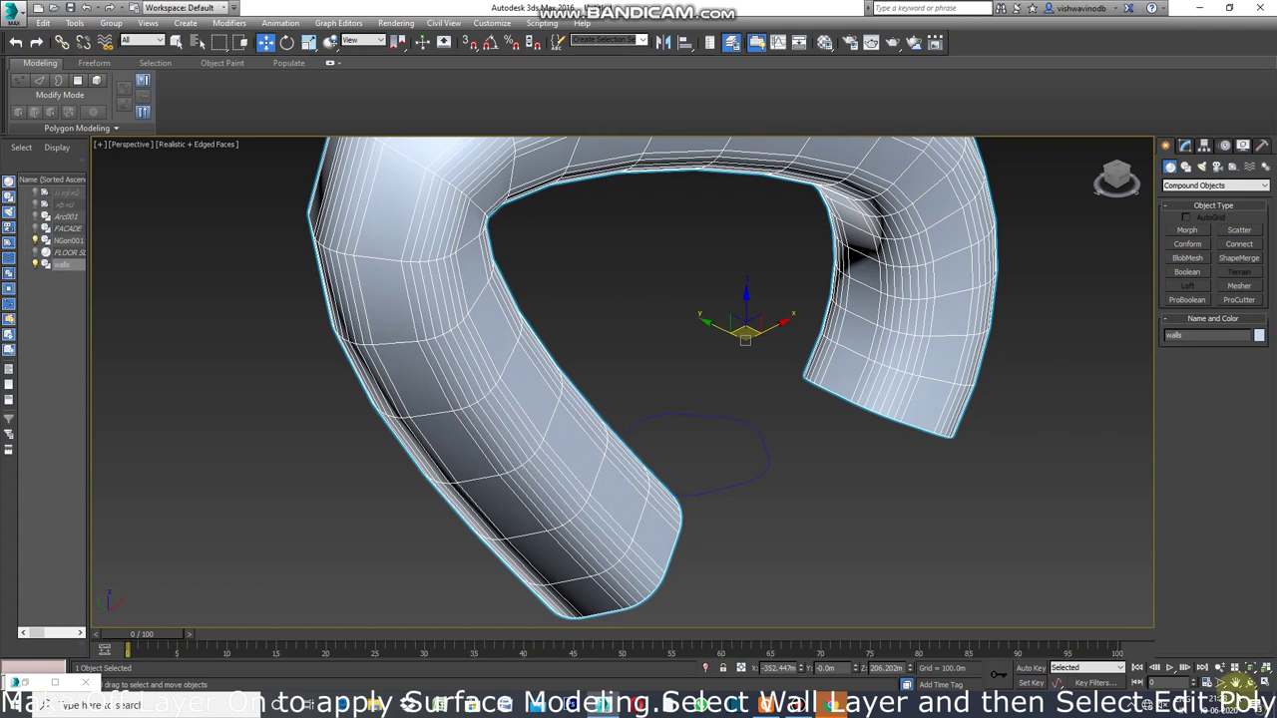
click(1249, 685)
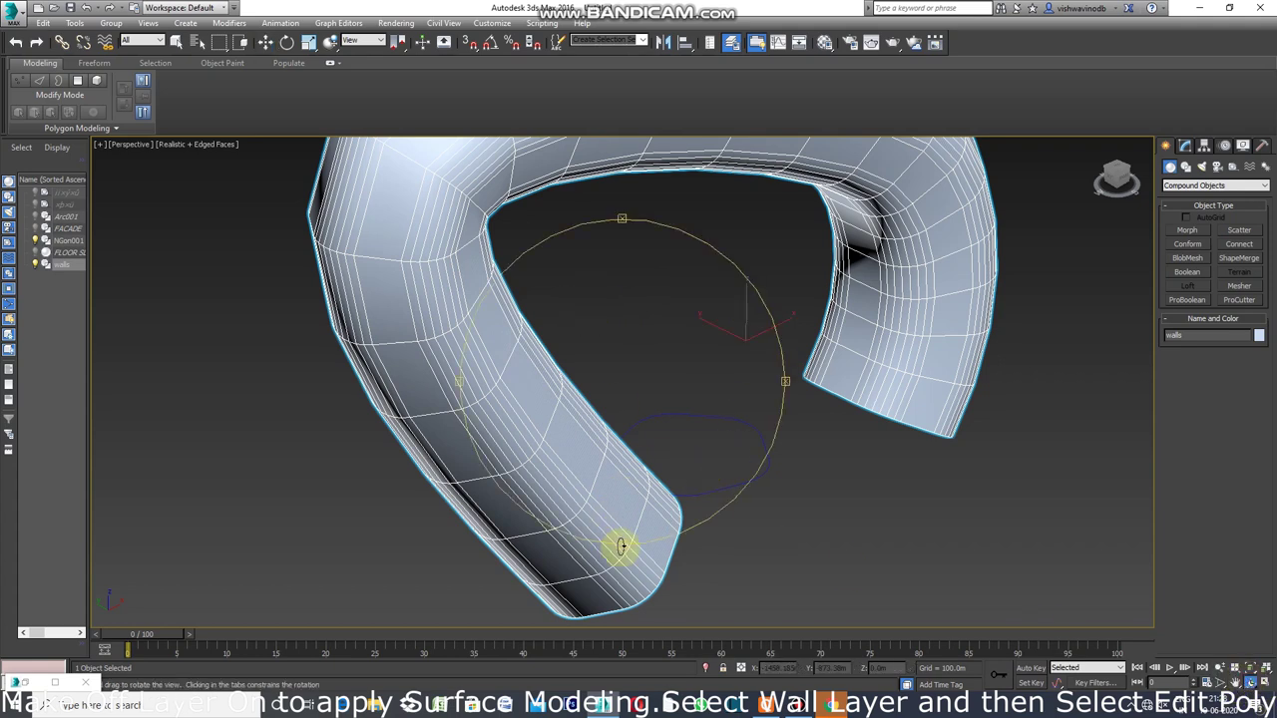
mouse_move(619, 547)
mouse_down()
mouse_move(658, 489)
mouse_move(668, 430)
mouse_up()
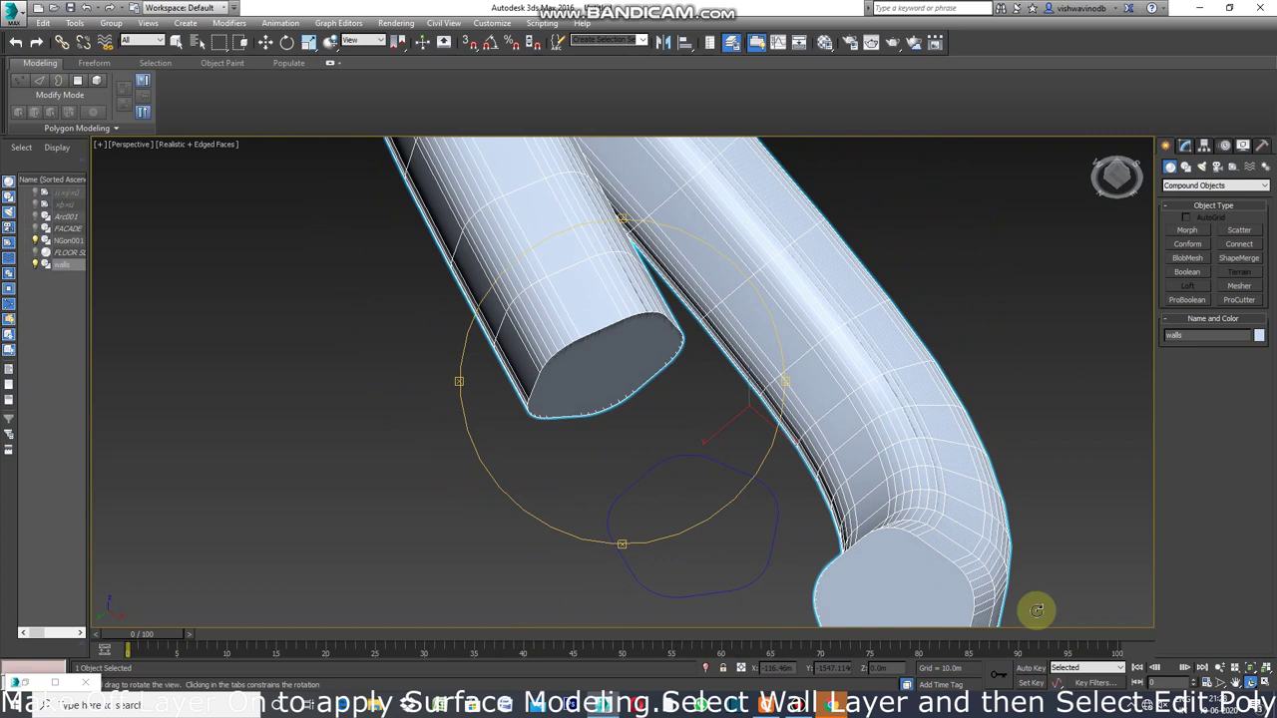
mouse_move(784, 384)
mouse_down()
mouse_move(742, 308)
mouse_move(761, 353)
mouse_up()
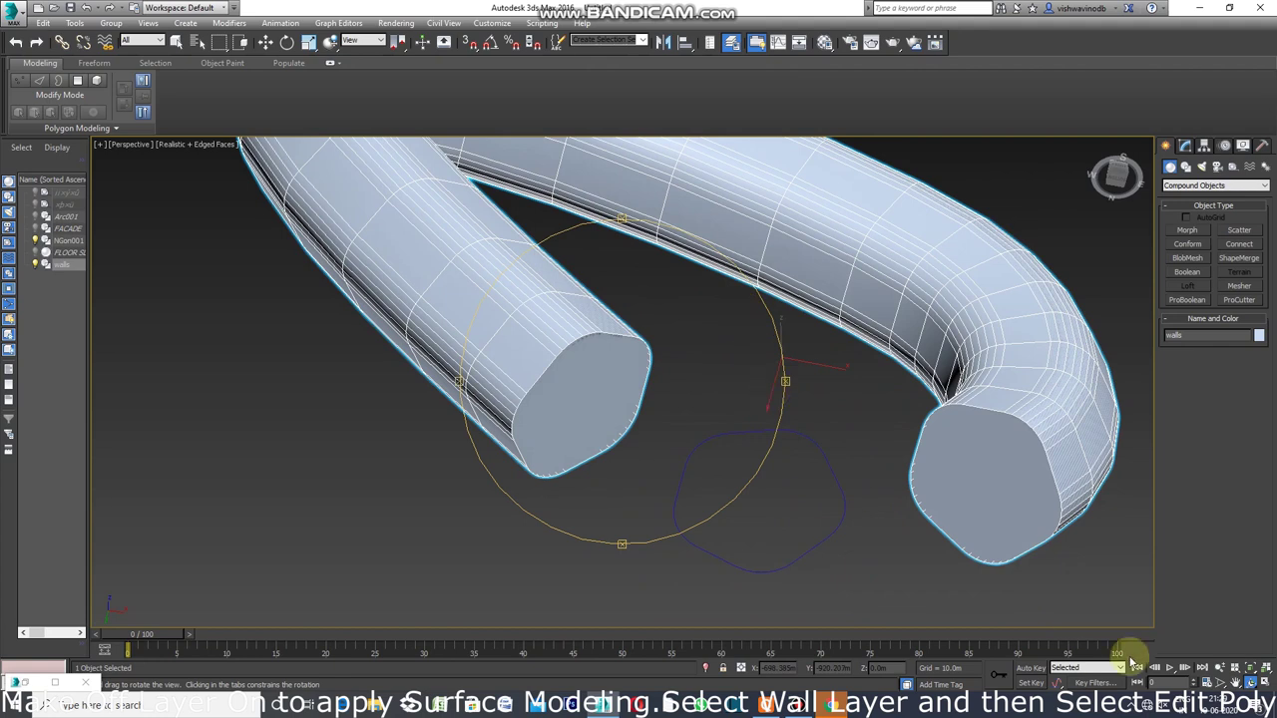
click(1236, 682)
drag(809, 505, 665, 471)
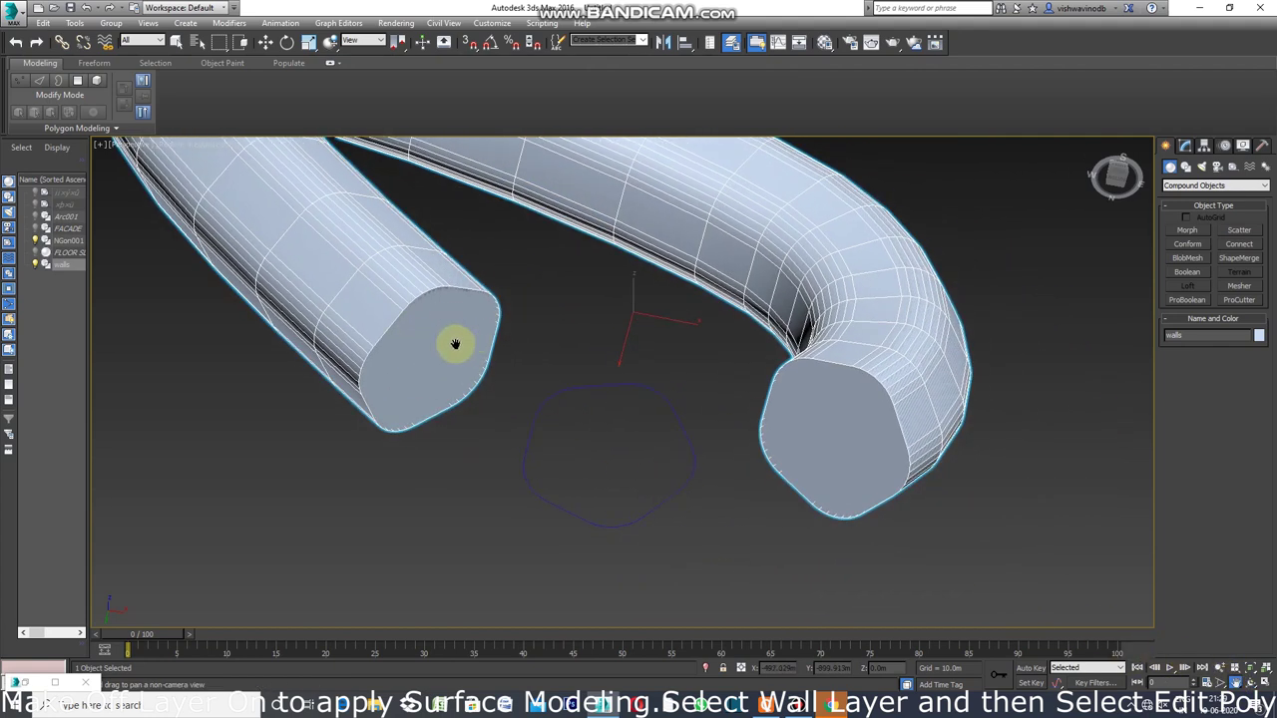
click(1189, 146)
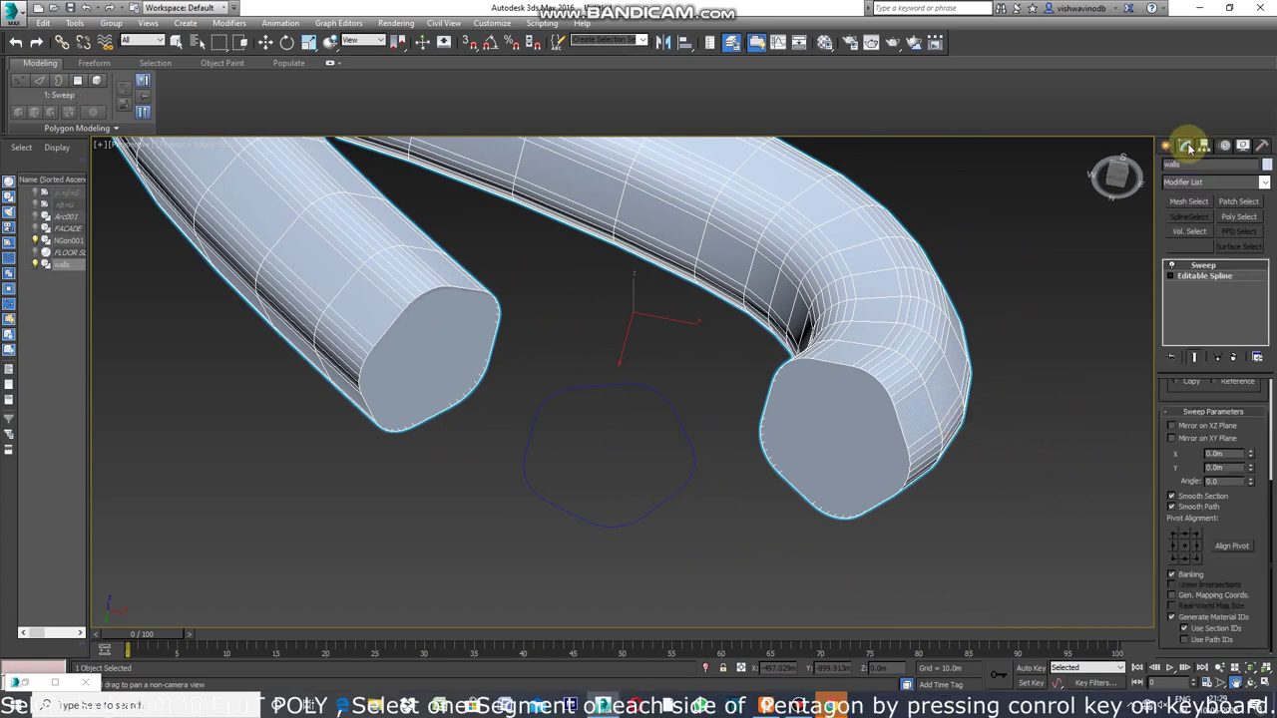
- Add Edit Poly to the walls and delete both tube end-cap polygons
click(1264, 186)
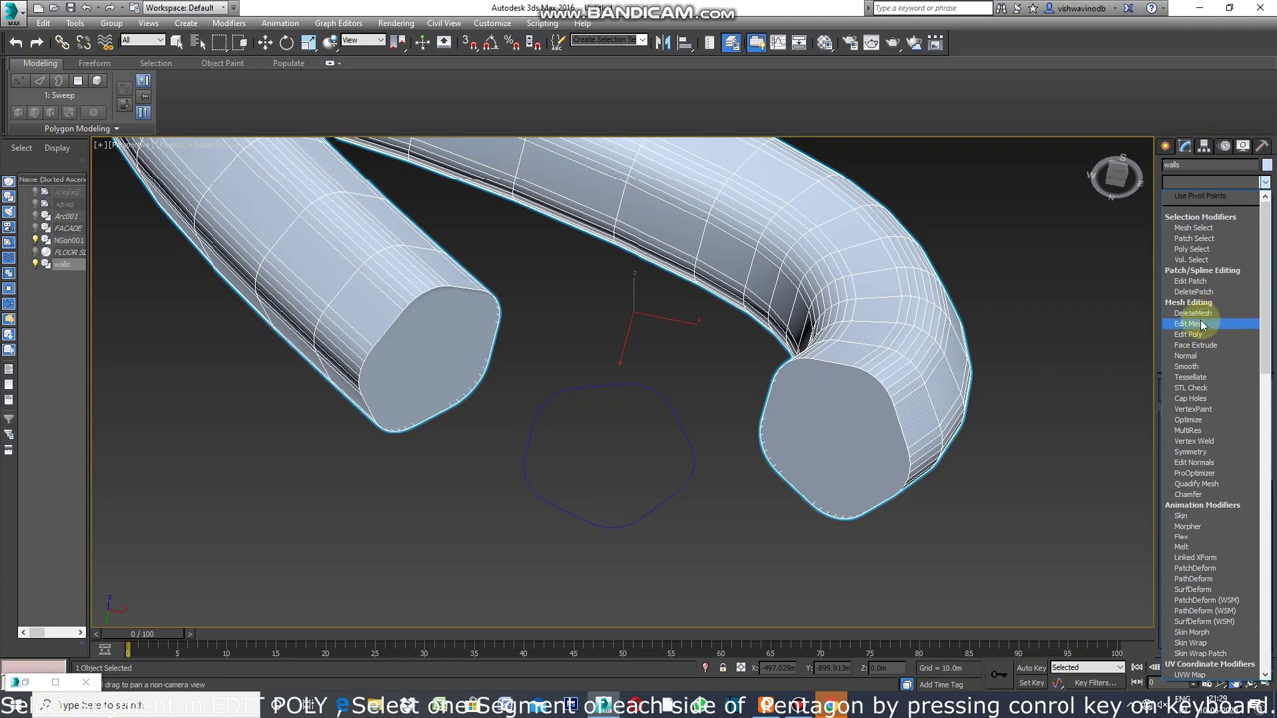
click(1190, 334)
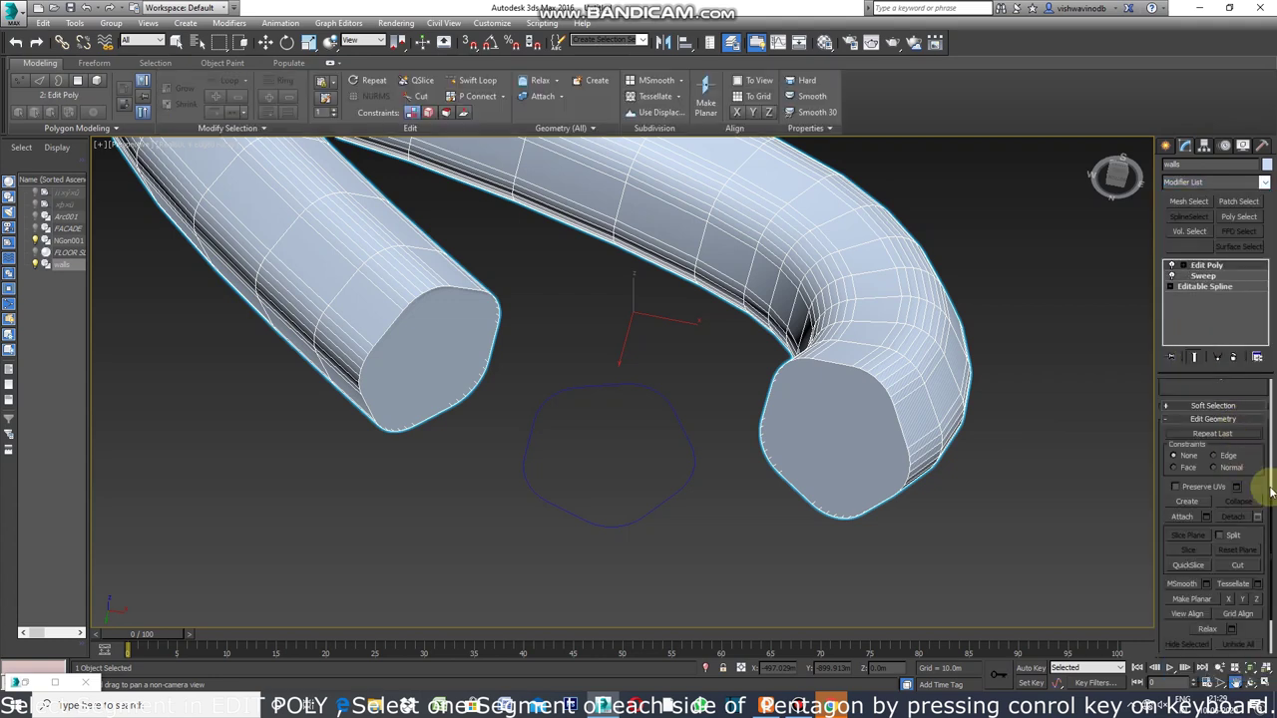
drag(1271, 507, 1264, 388)
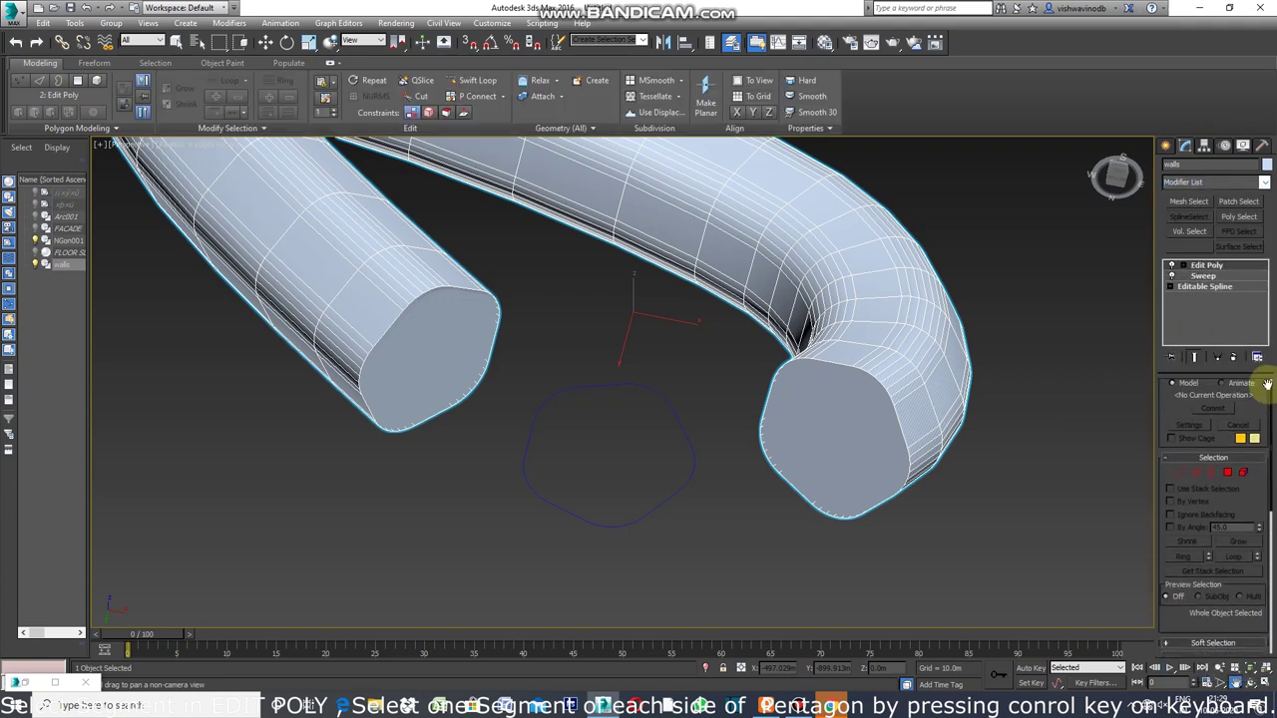
click(1229, 473)
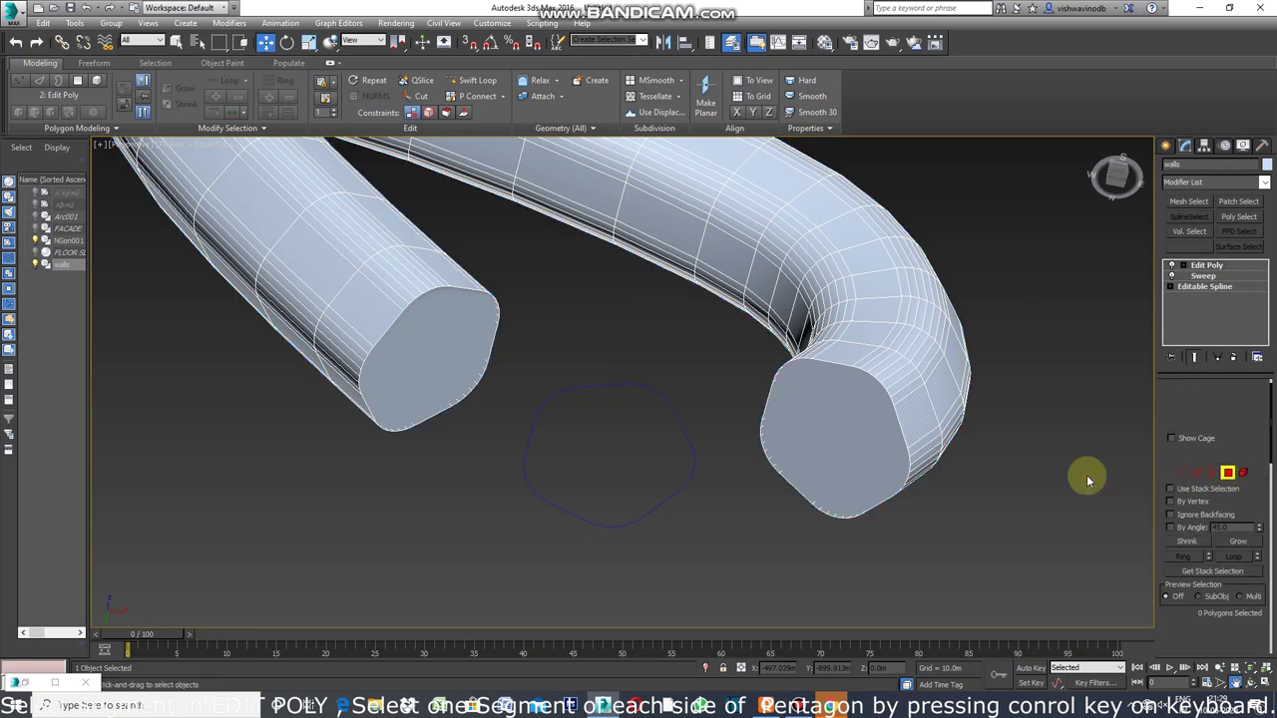
click(851, 436)
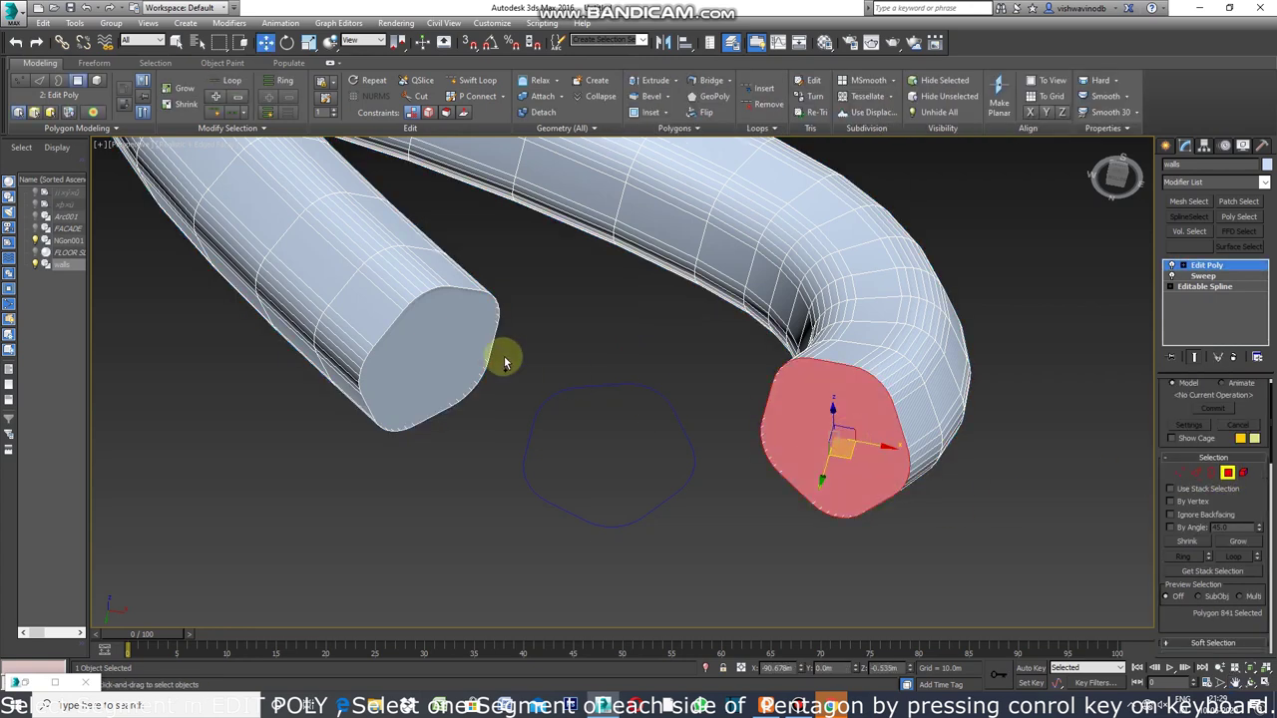
ctrl+click(439, 336)
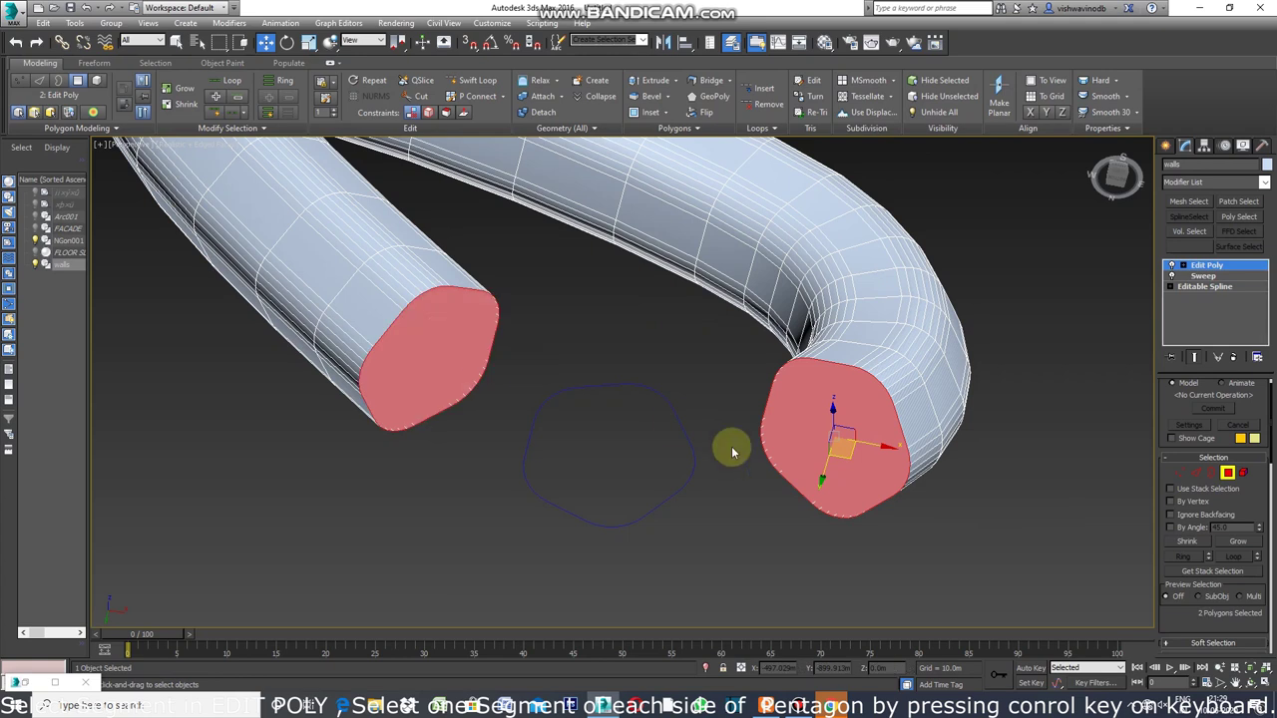
key(Delete)
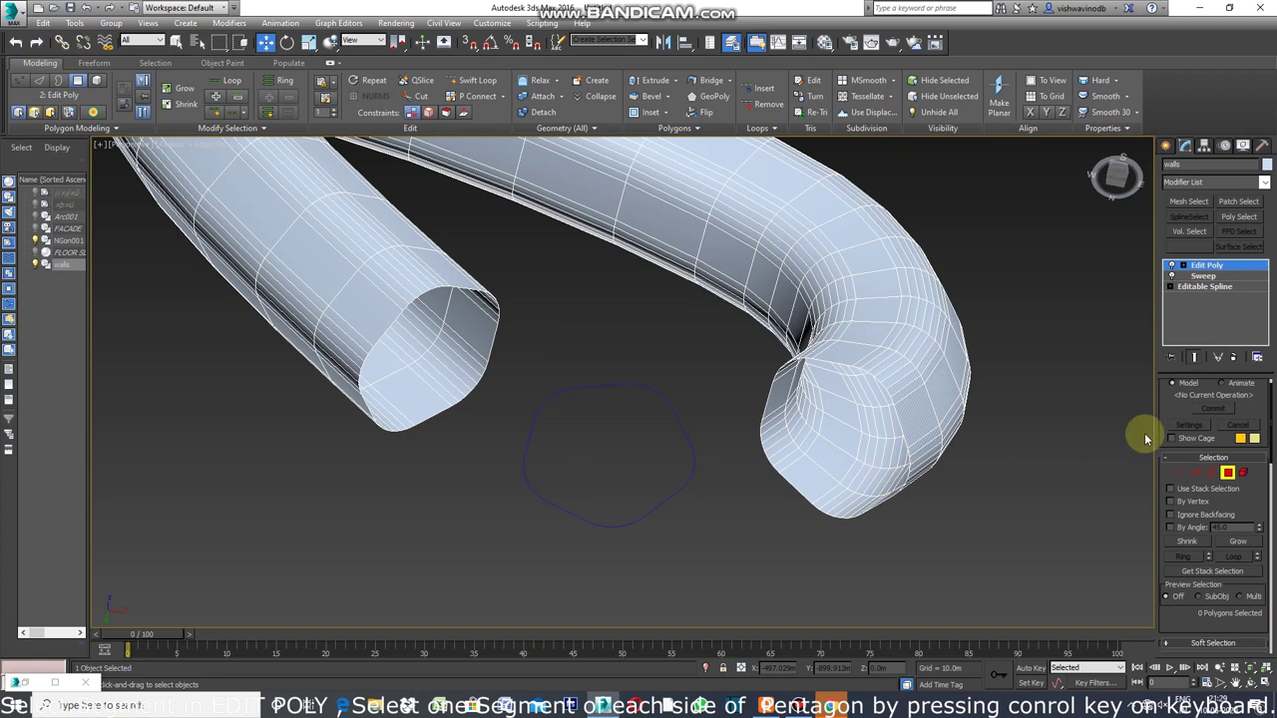
click(1167, 147)
click(1026, 287)
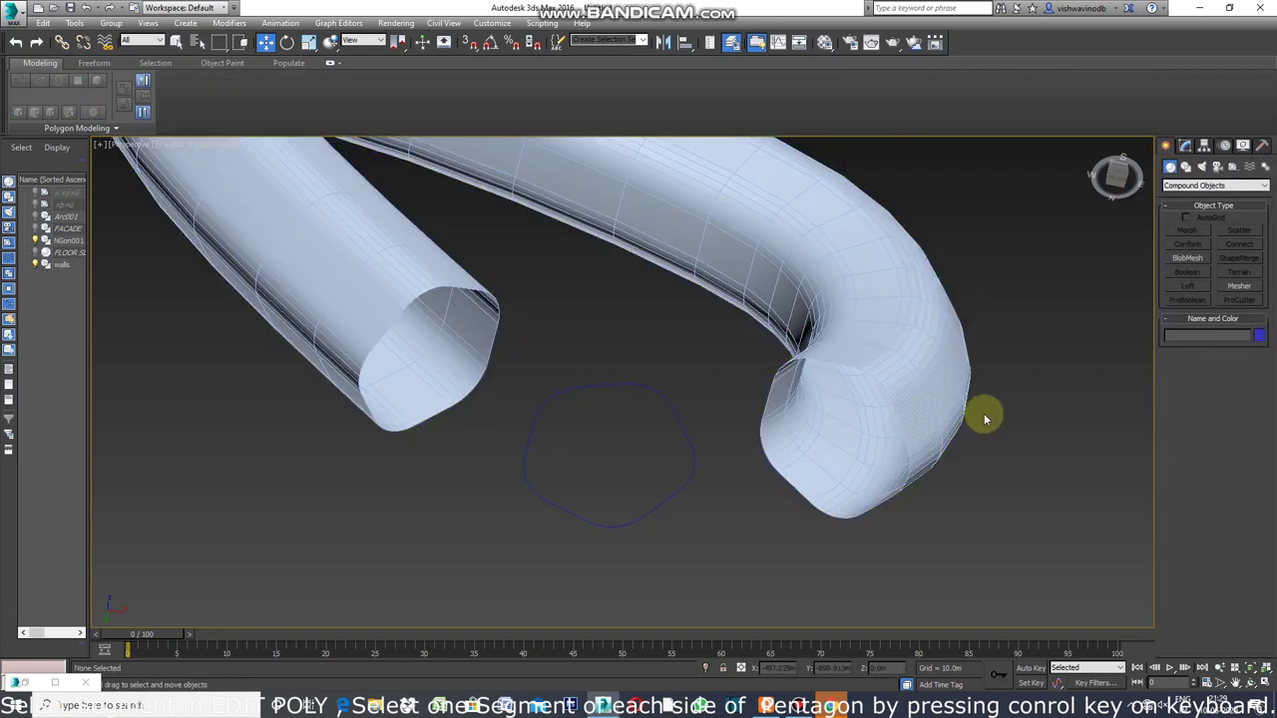
- Select the walls in Edge mode and pick rim edges around the left tube's opening
click(842, 365)
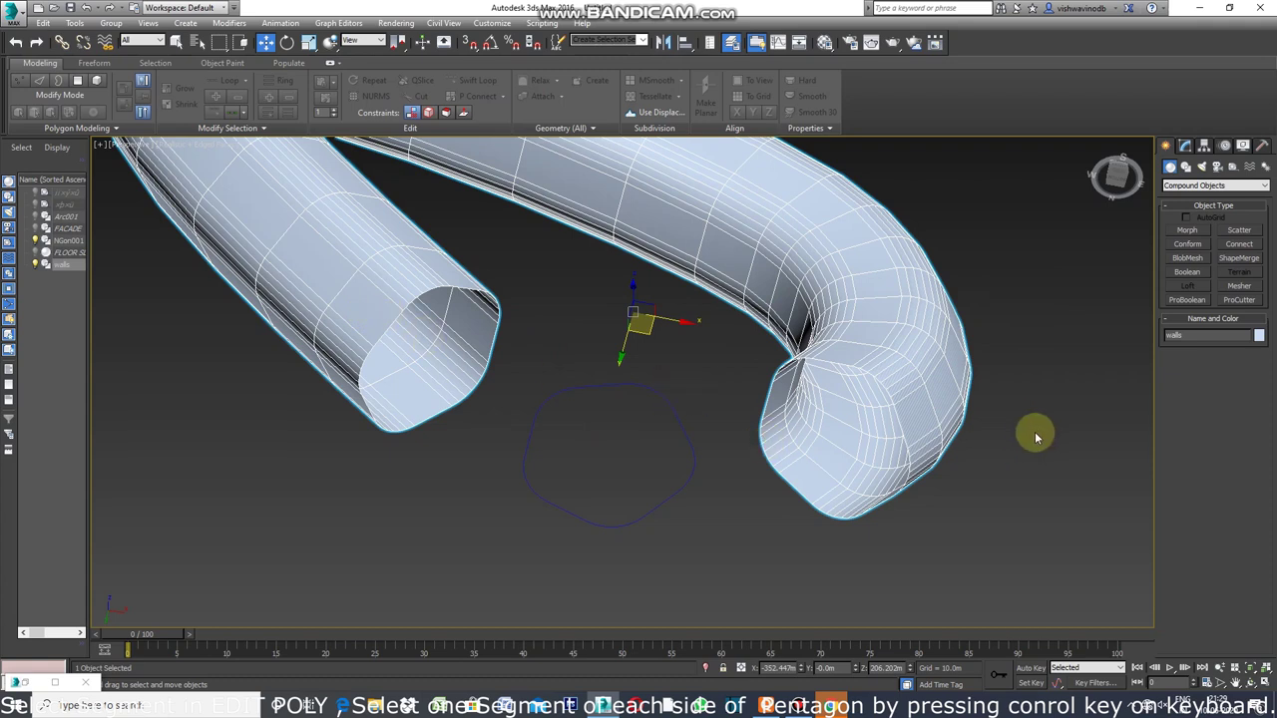
click(1185, 146)
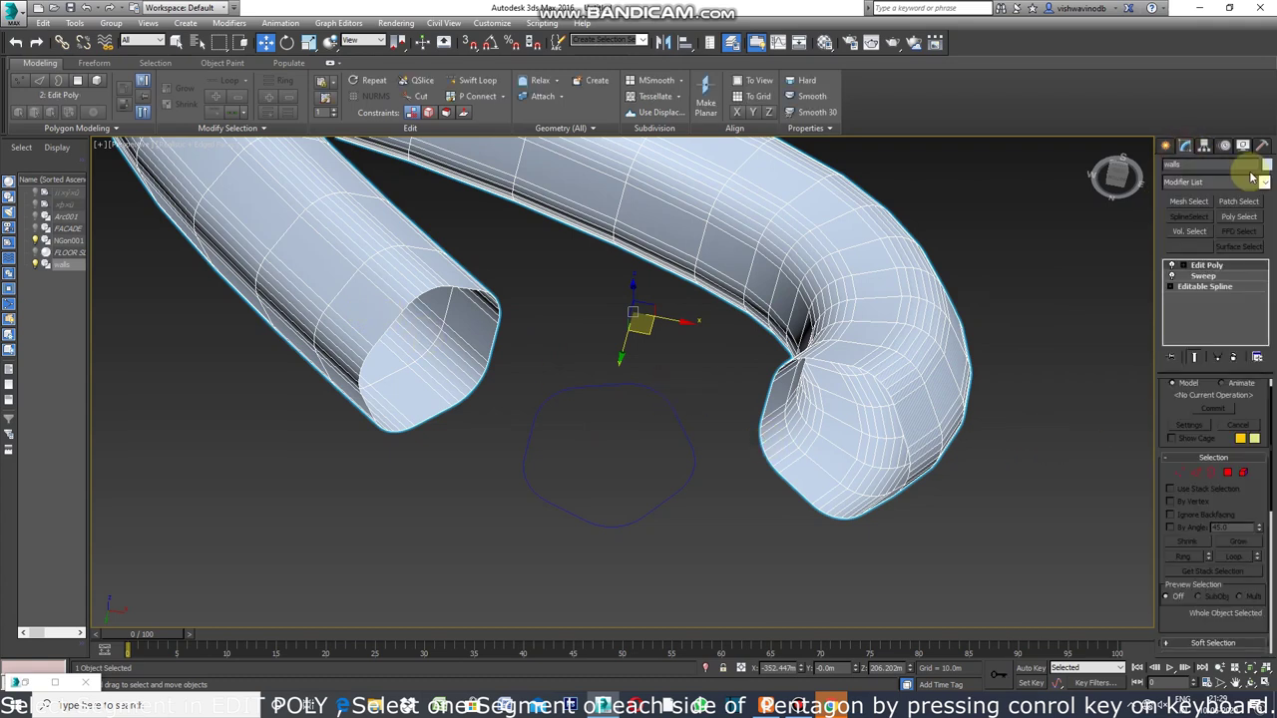
click(1196, 473)
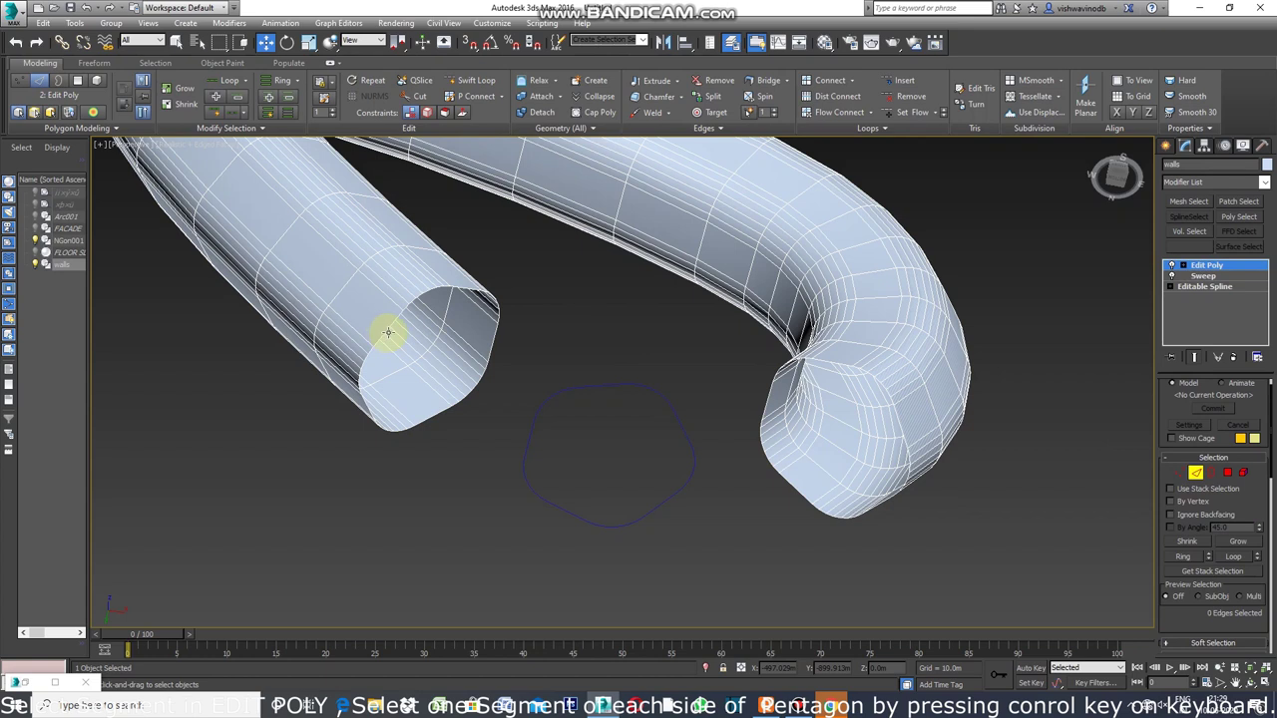
click(387, 328)
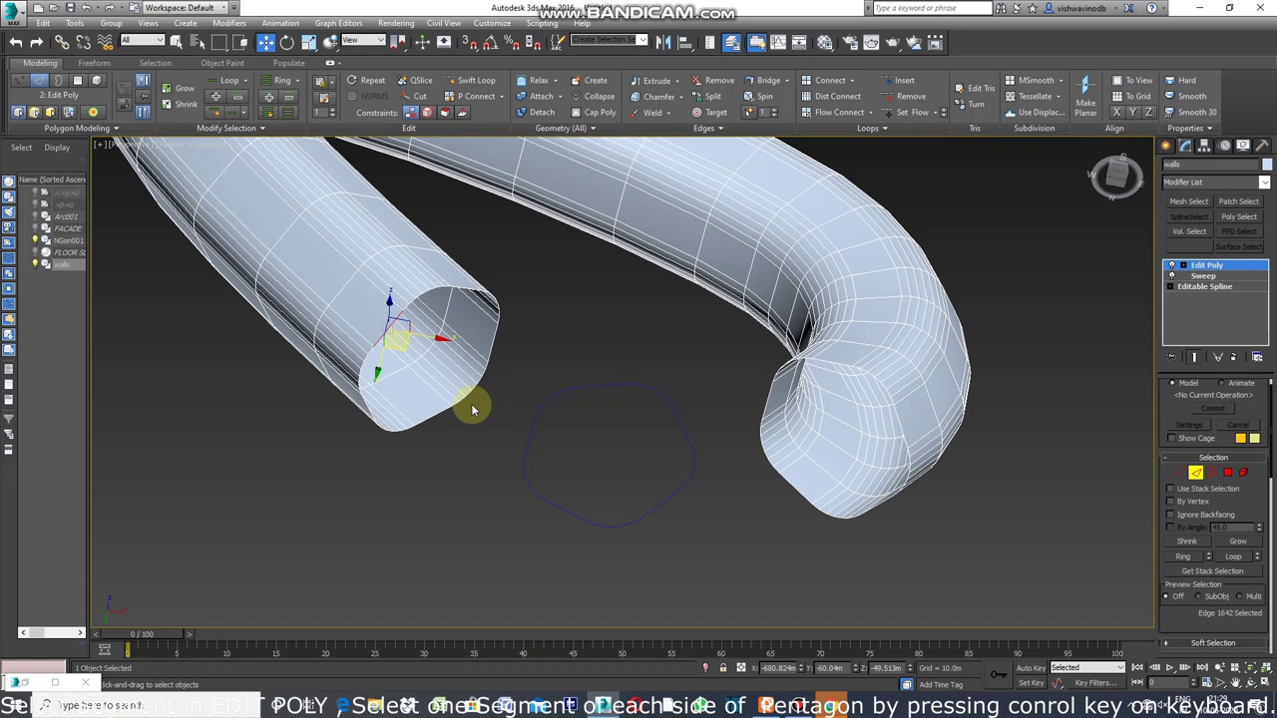
ctrl+click(464, 288)
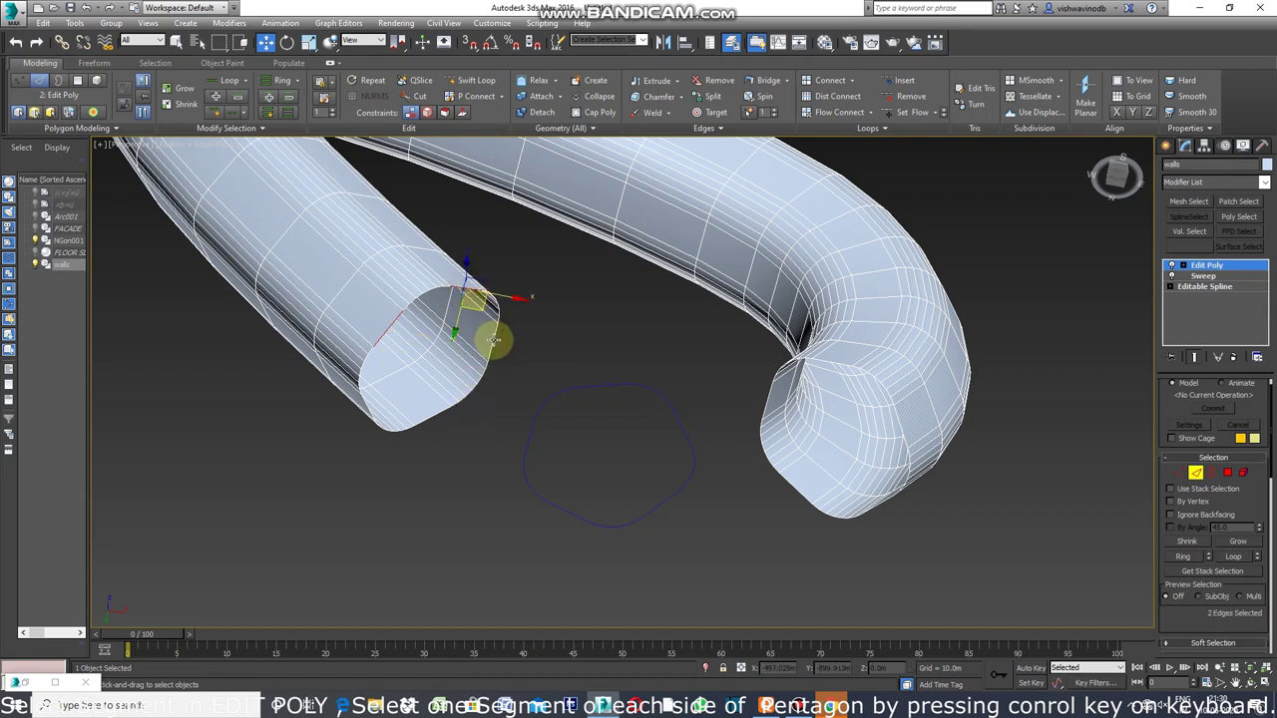
ctrl+click(492, 340)
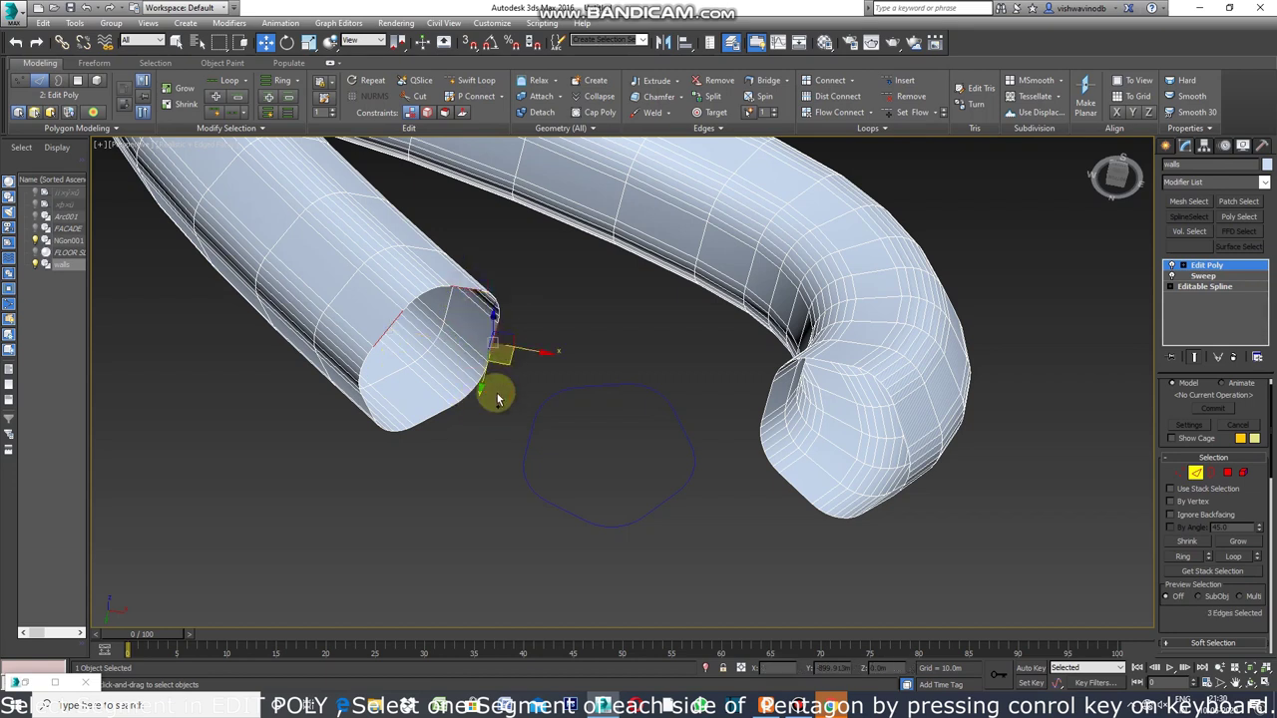
ctrl+click(422, 421)
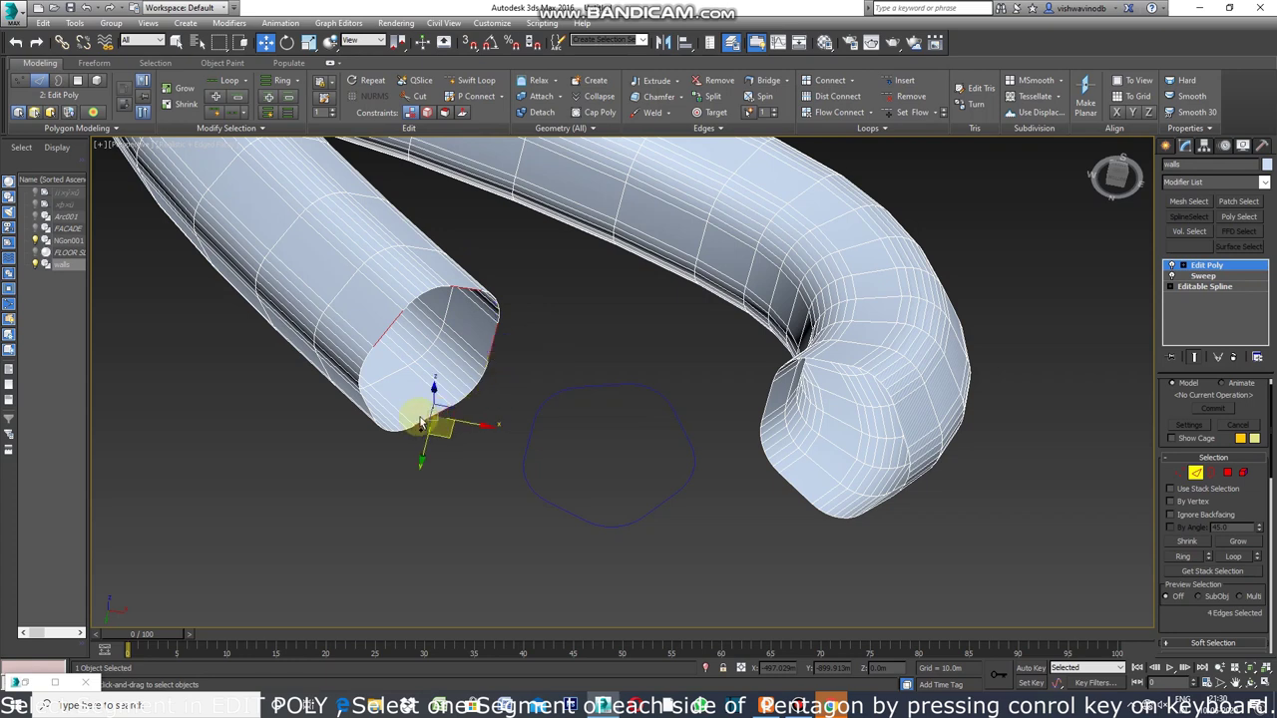
- Add the remaining rim edges and ring them into a 110-edge selection along the tube
ctrl+click(368, 404)
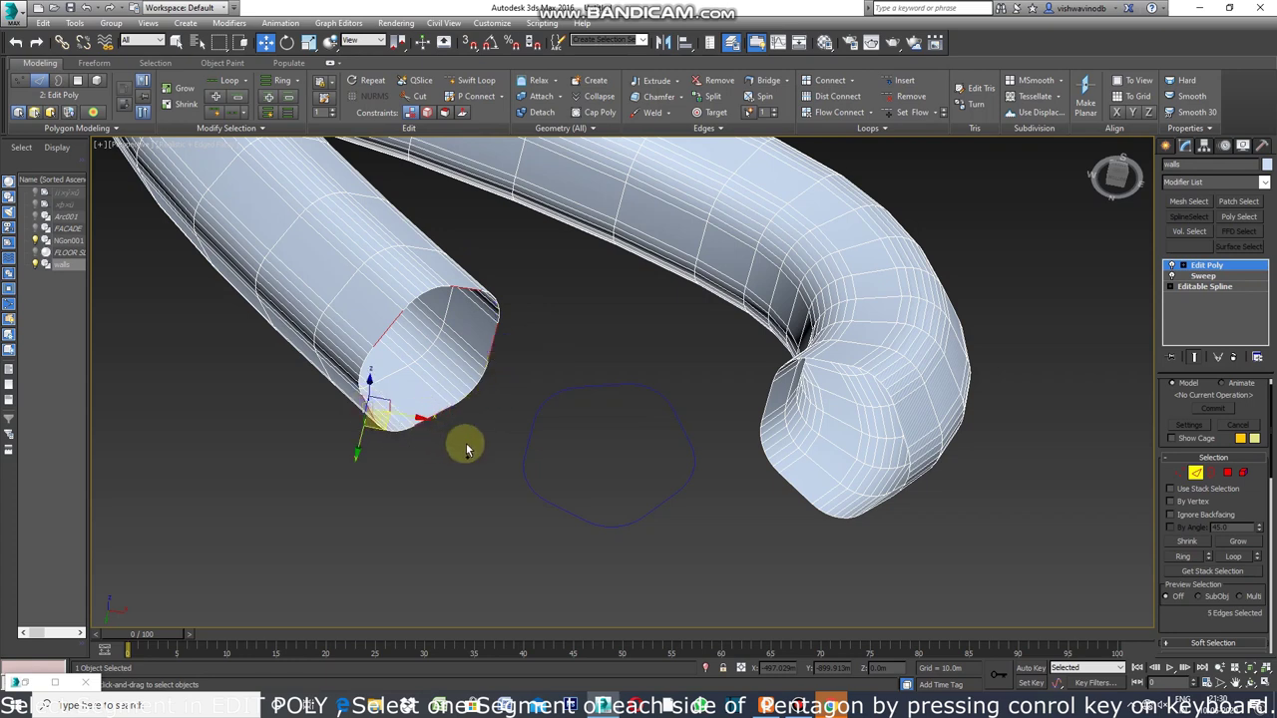
ctrl+click(470, 362)
ctrl+click(470, 293)
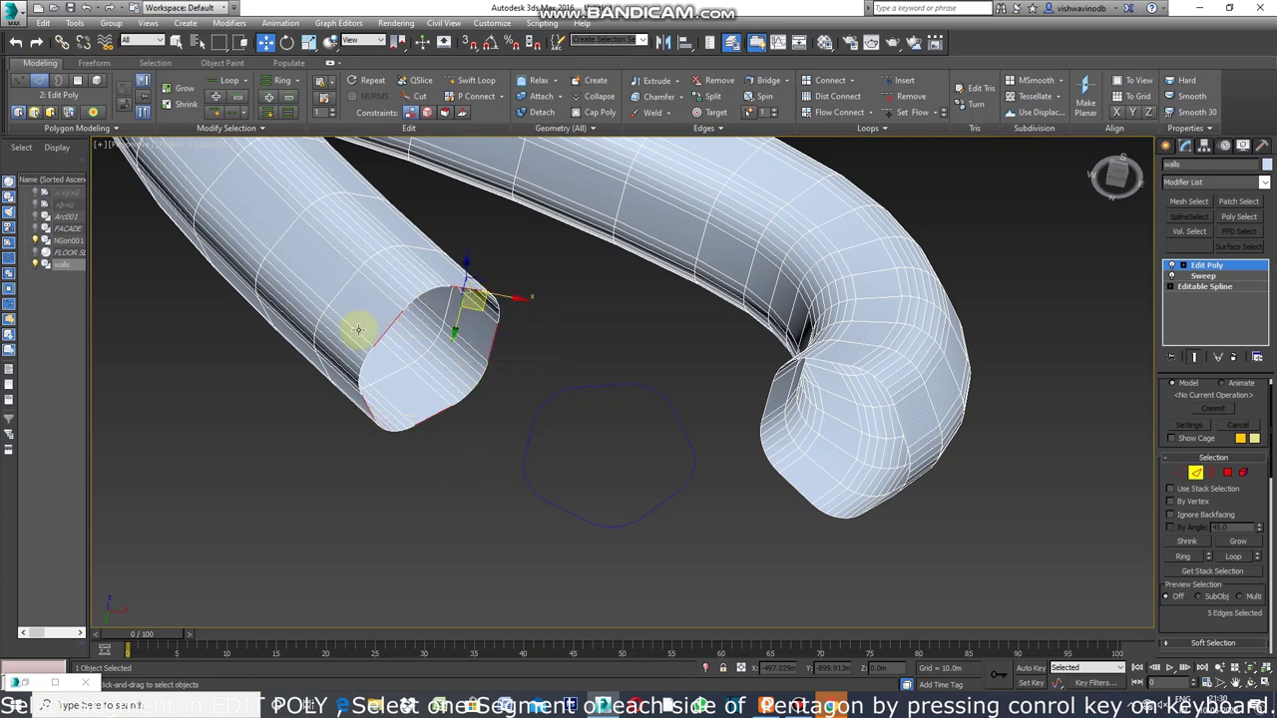
ctrl+click(432, 429)
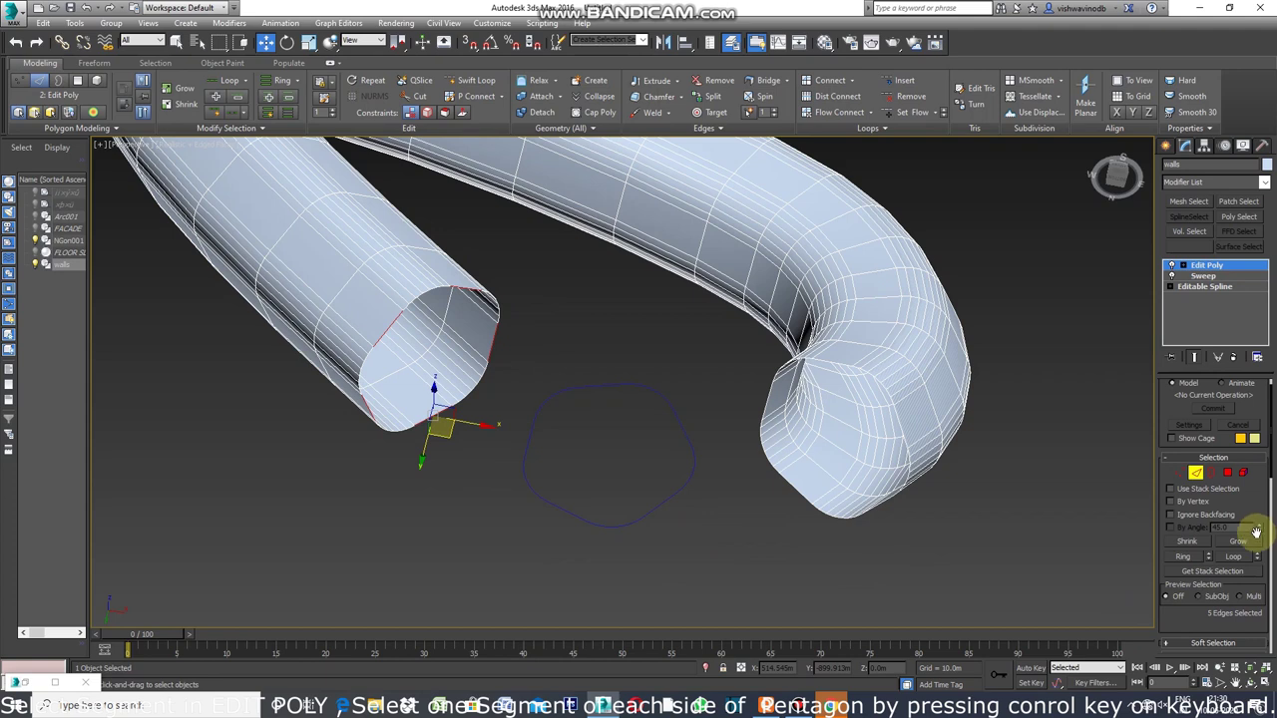
click(1185, 557)
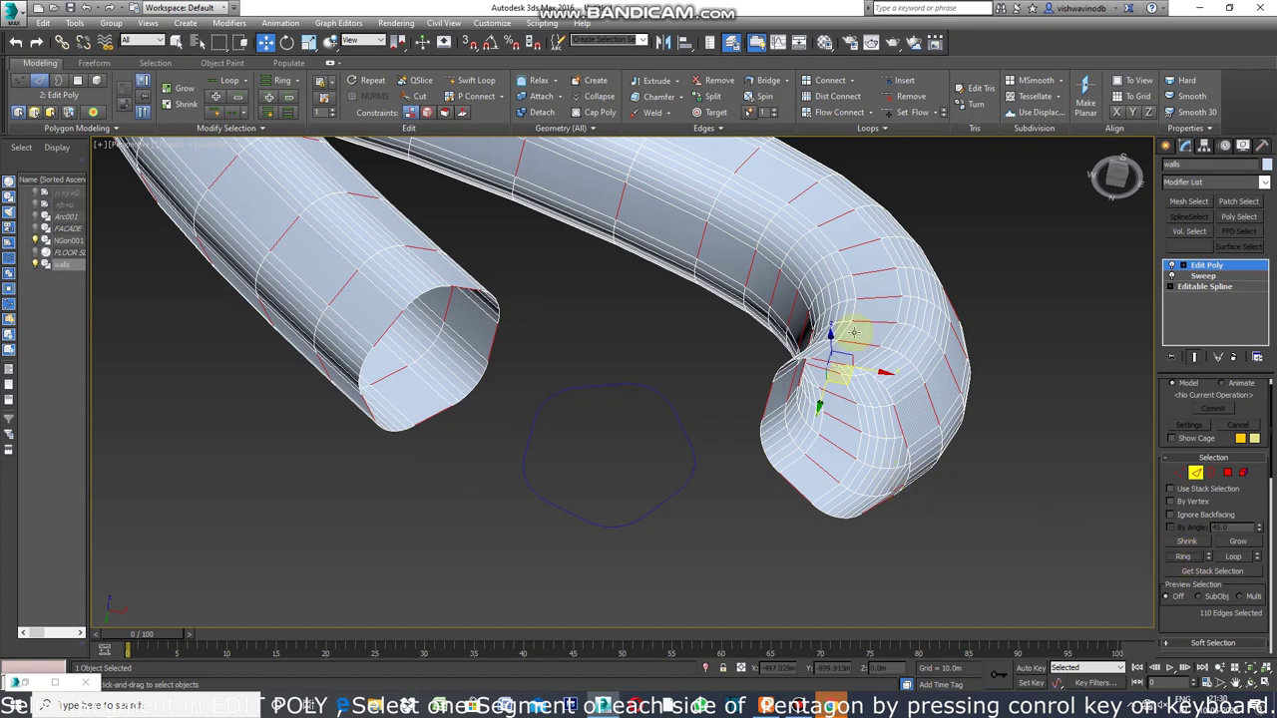
- Orbit to inspect the walls and convert the edge rings into 105 polygon strips
click(1252, 684)
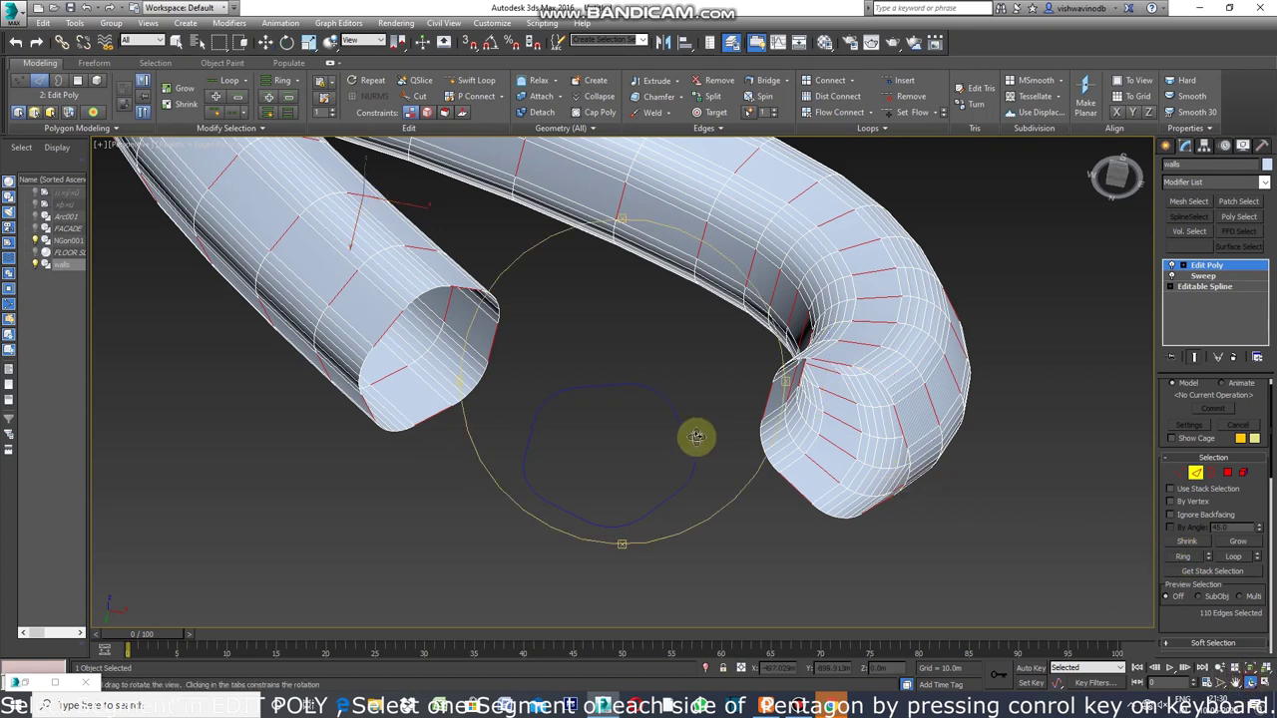
mouse_move(620, 217)
mouse_down()
mouse_move(626, 277)
mouse_move(656, 331)
mouse_up()
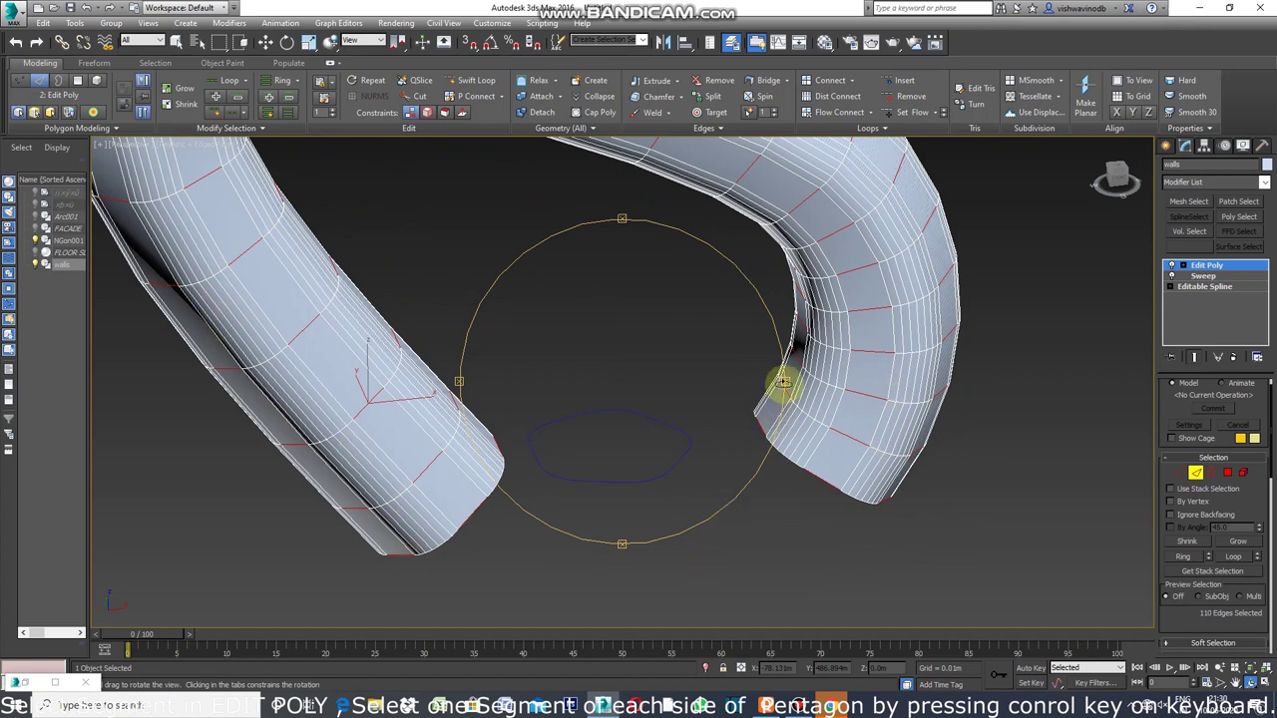
drag(783, 382, 908, 380)
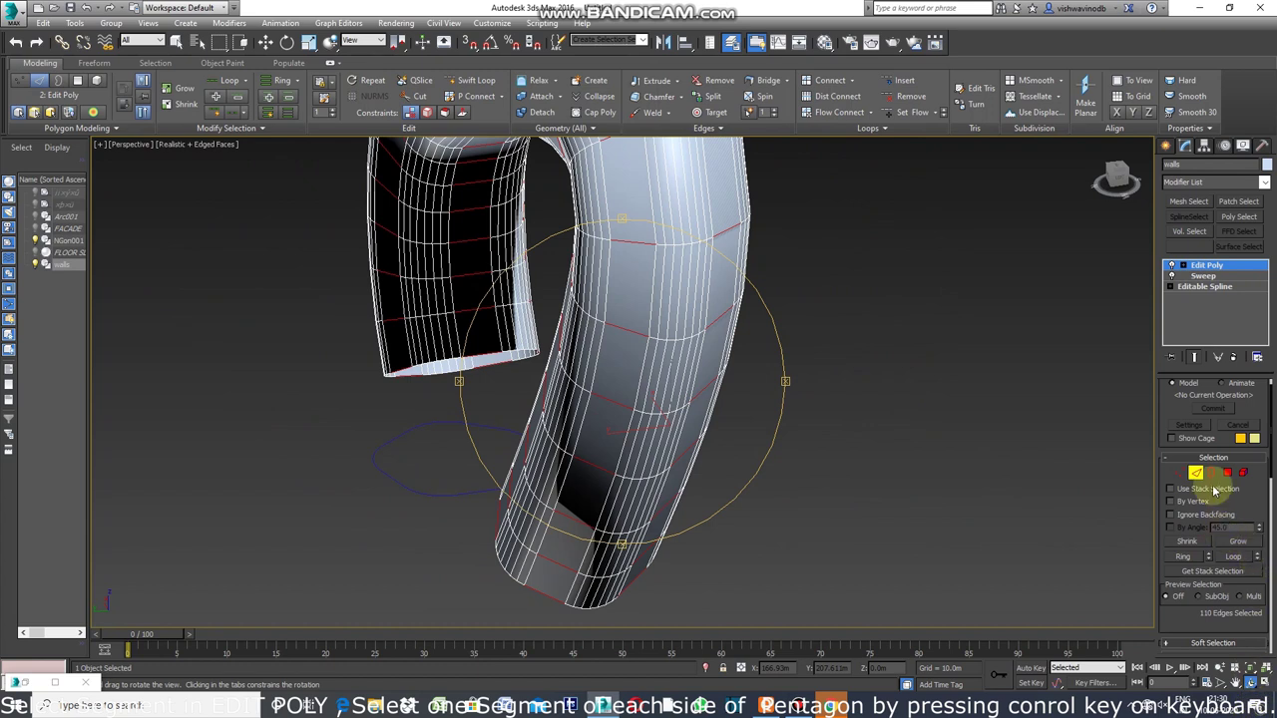
ctrl+click(1228, 473)
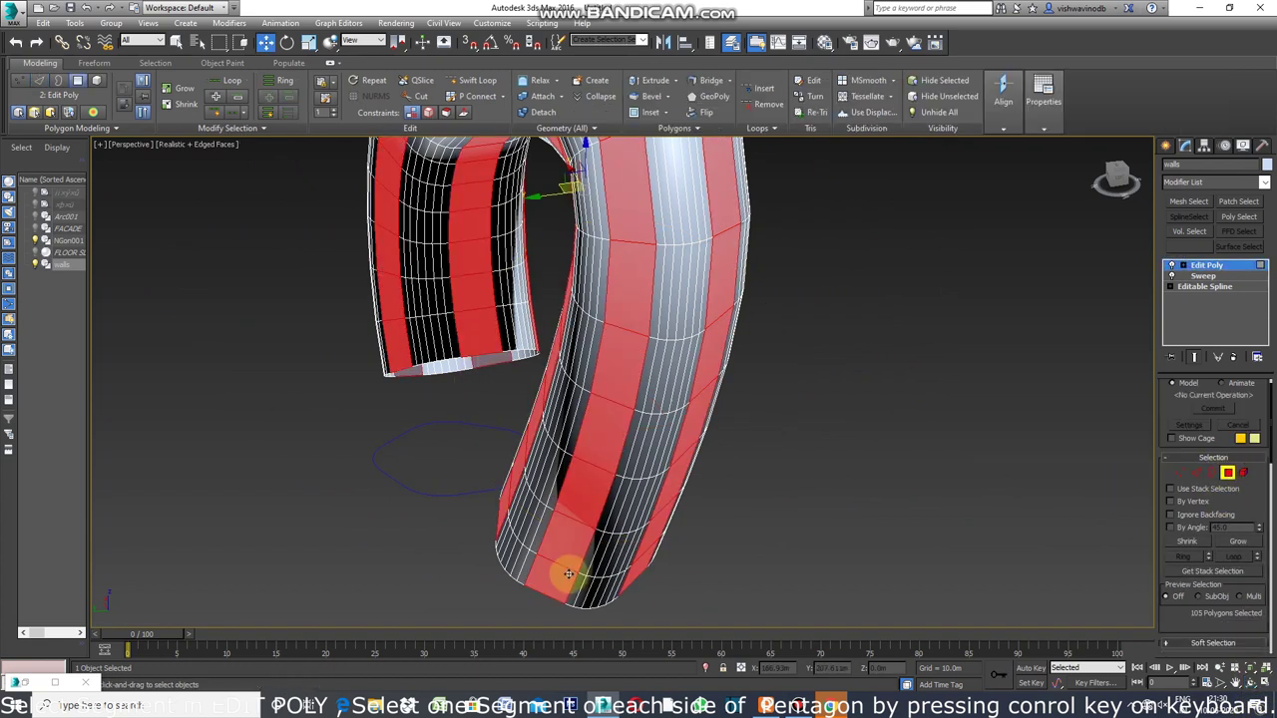
click(1252, 689)
- Detach the strip polygons as a black object, rename walls STRUCTURE WALL, and deselect all
mouse_move(782, 380)
mouse_down()
mouse_move(708, 397)
mouse_move(818, 456)
mouse_up()
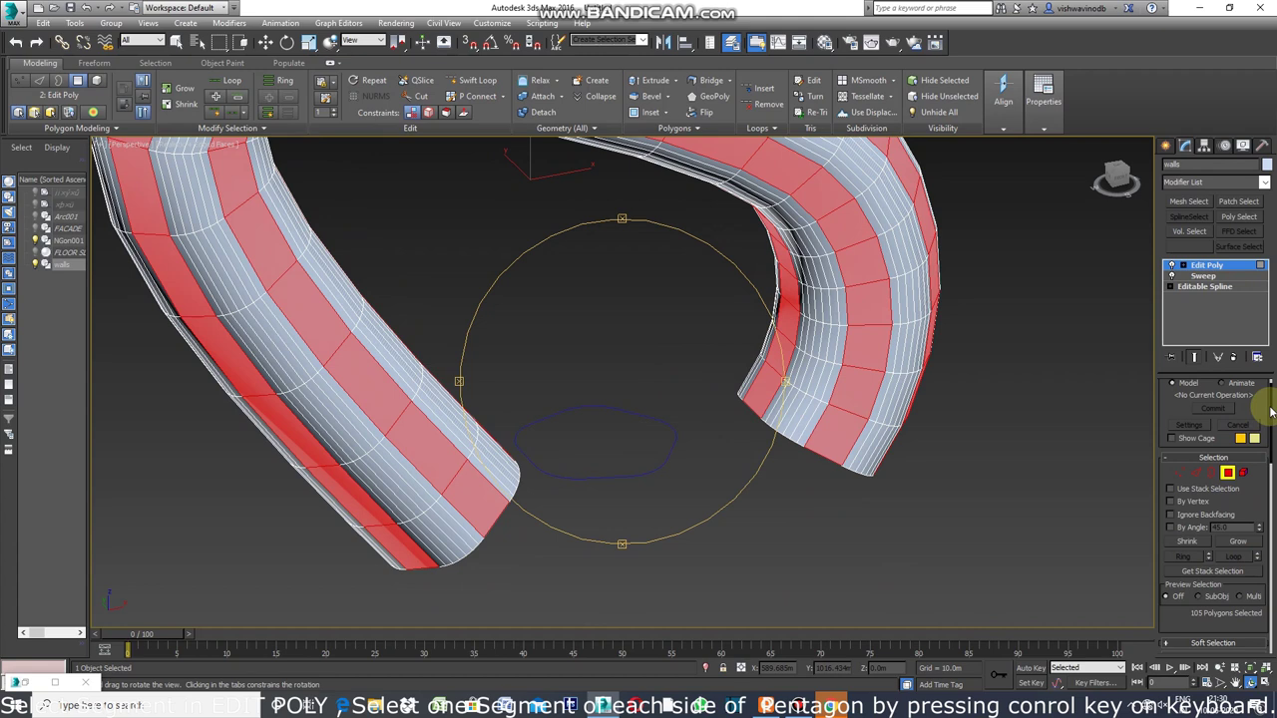
mouse_move(1272, 409)
mouse_down()
mouse_move(1269, 529)
mouse_move(1231, 533)
mouse_up()
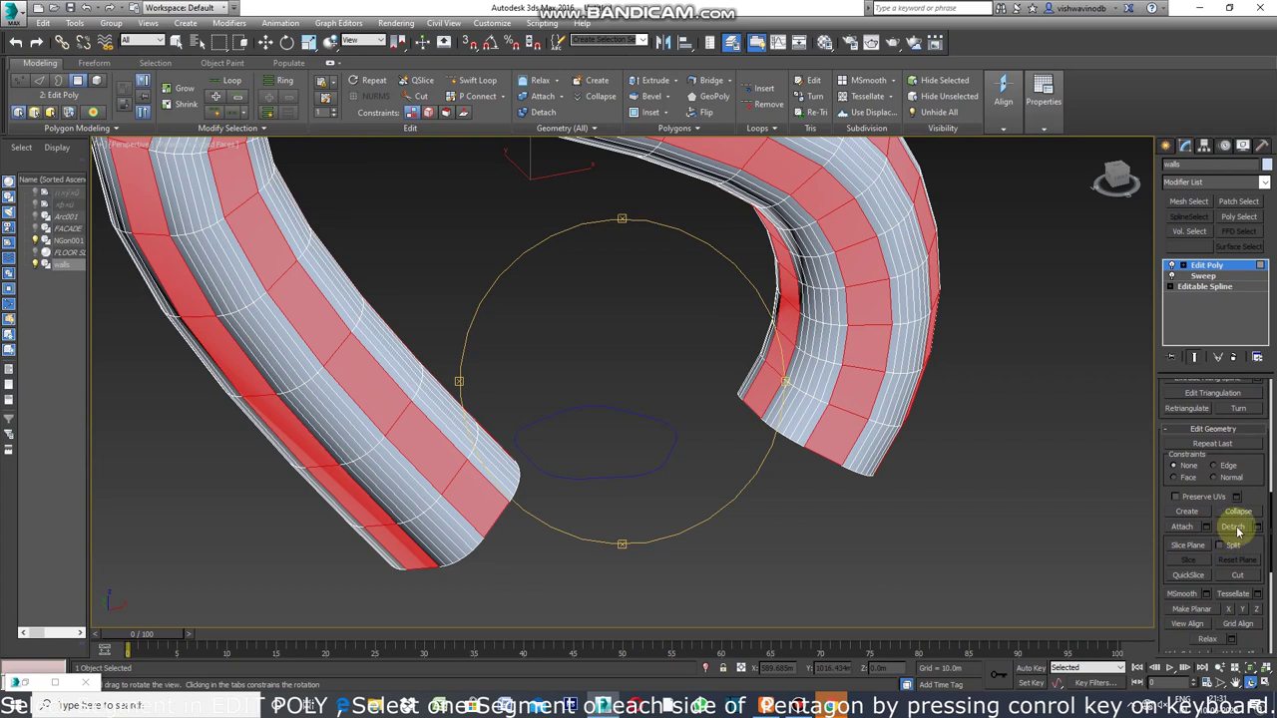
click(1237, 530)
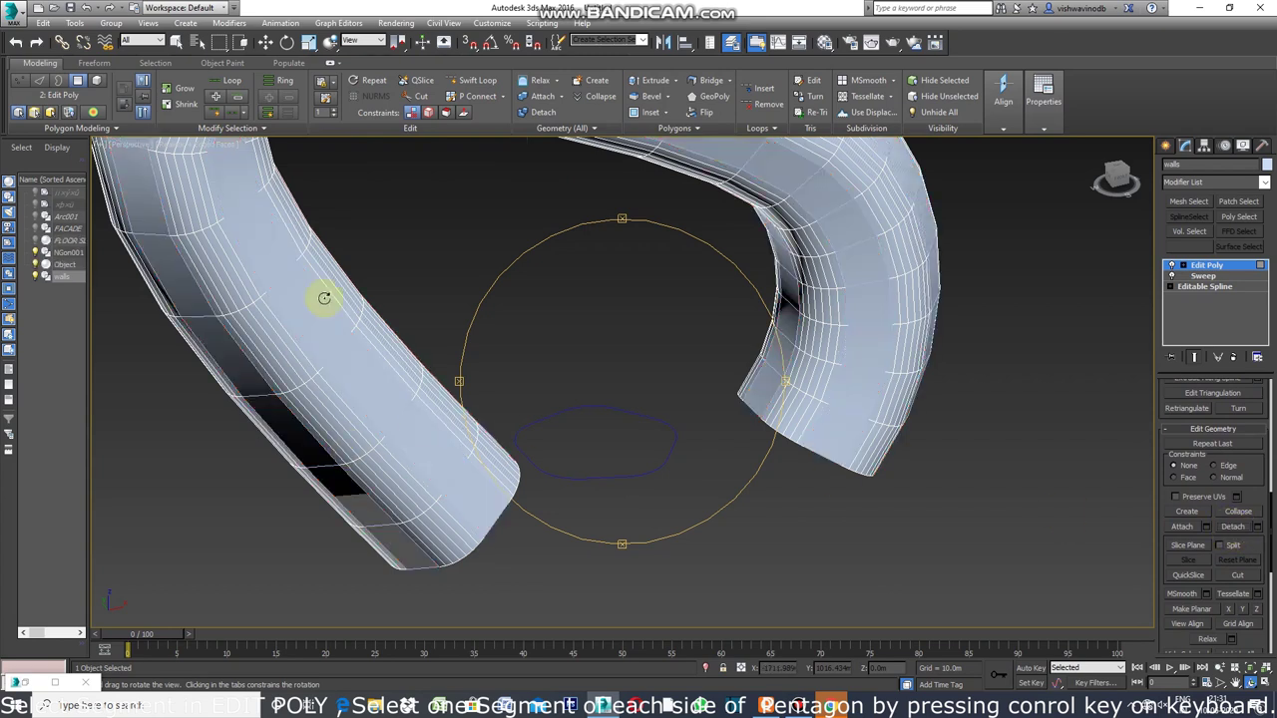
text(STRUCTURE WALL)
click(704, 425)
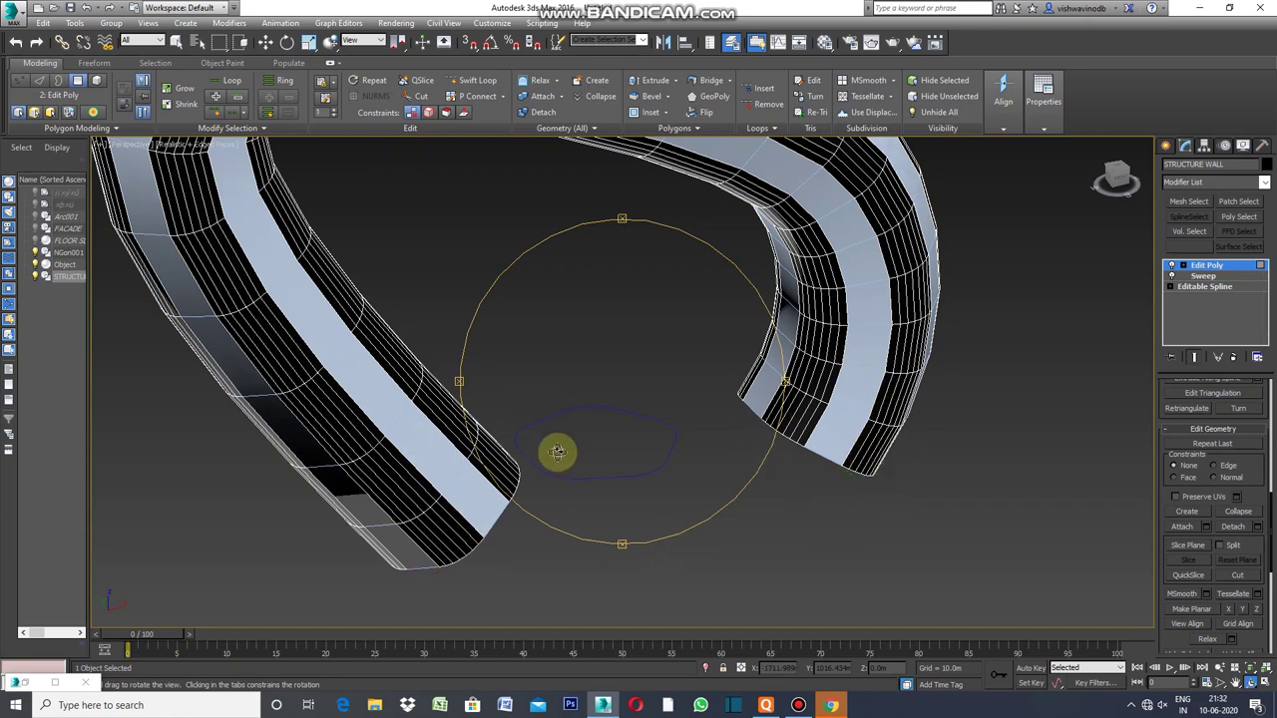
right_click(828, 550)
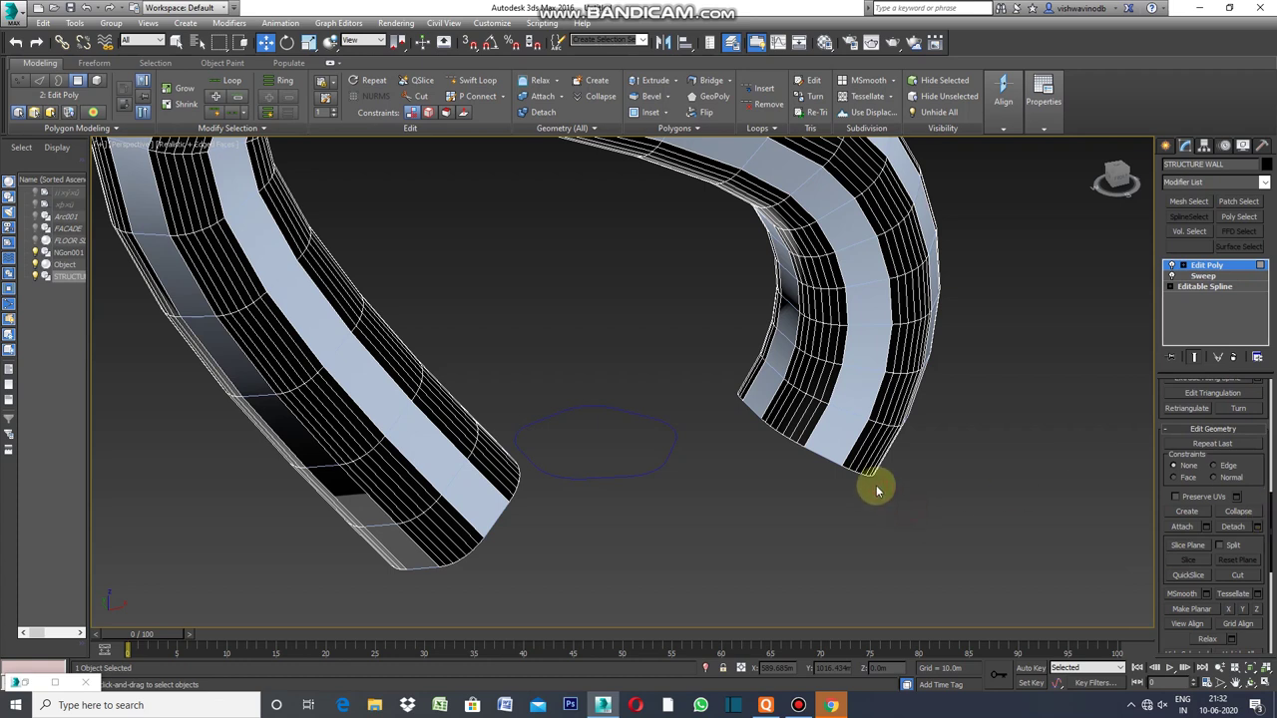
click(1166, 146)
click(1059, 339)
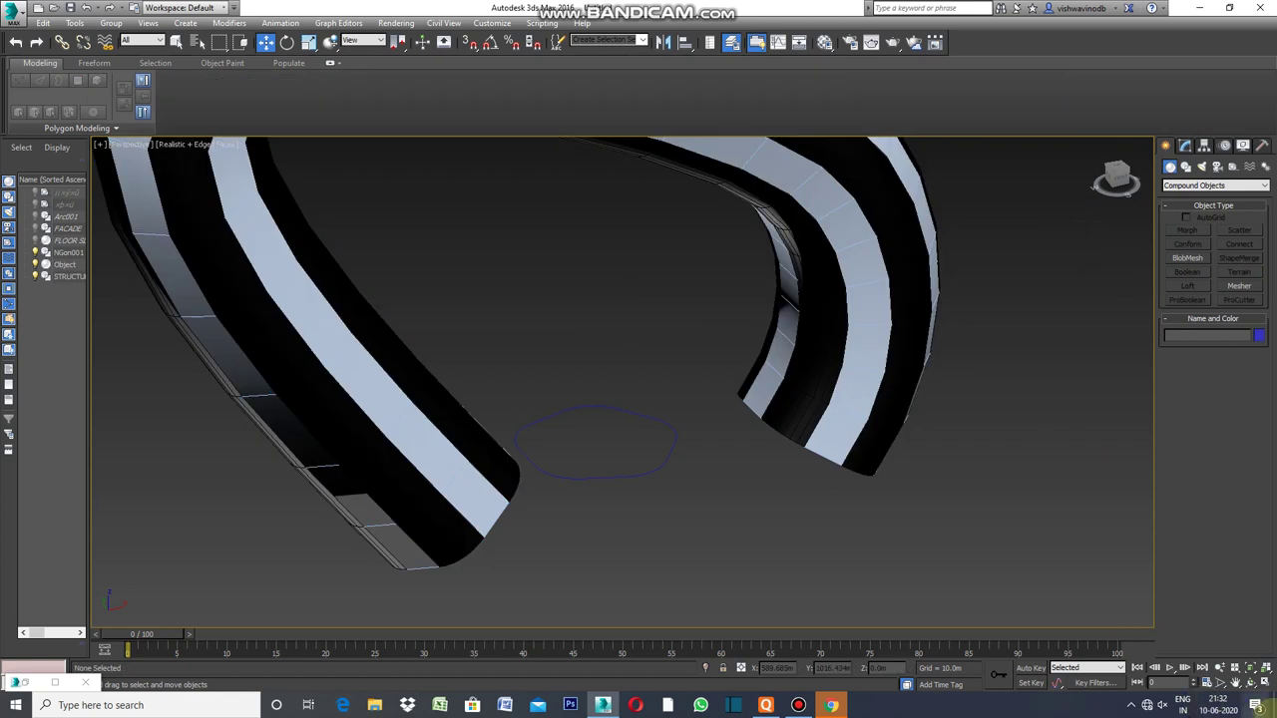
click(1238, 683)
mouse_move(665, 370)
mouse_down()
mouse_move(679, 436)
mouse_move(700, 452)
mouse_move(695, 436)
mouse_up()
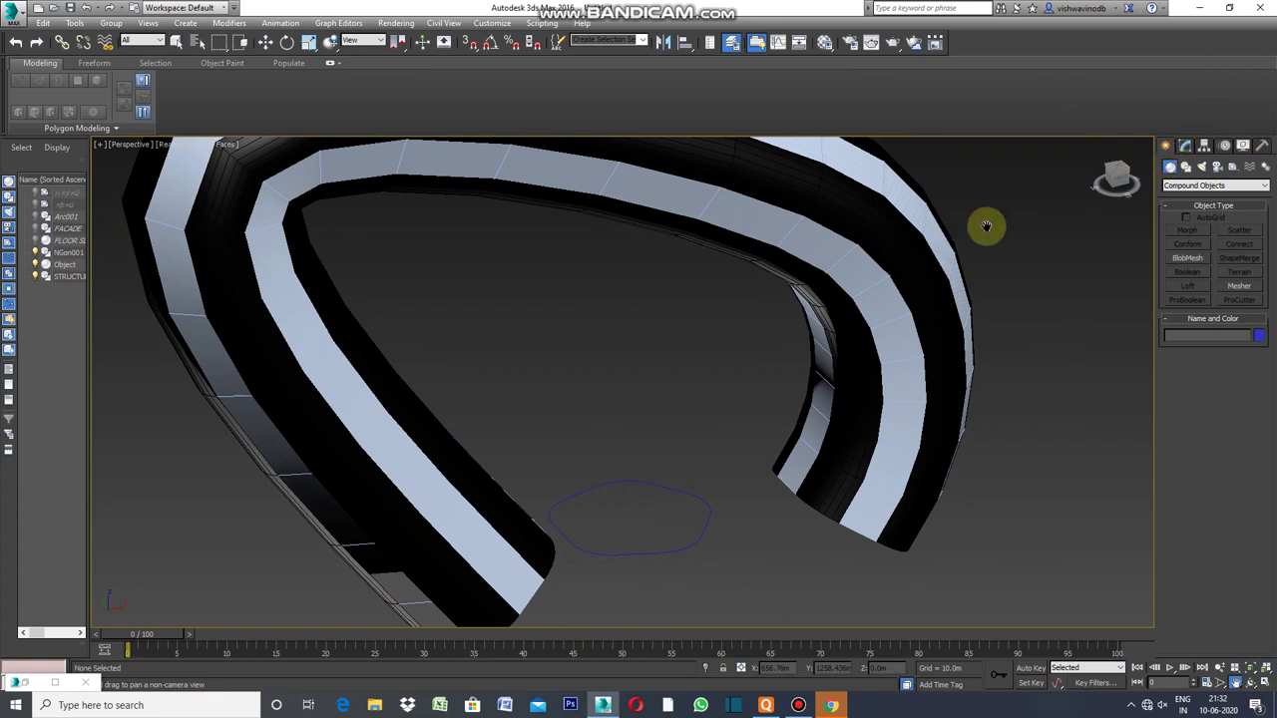
click(176, 42)
click(884, 521)
click(875, 516)
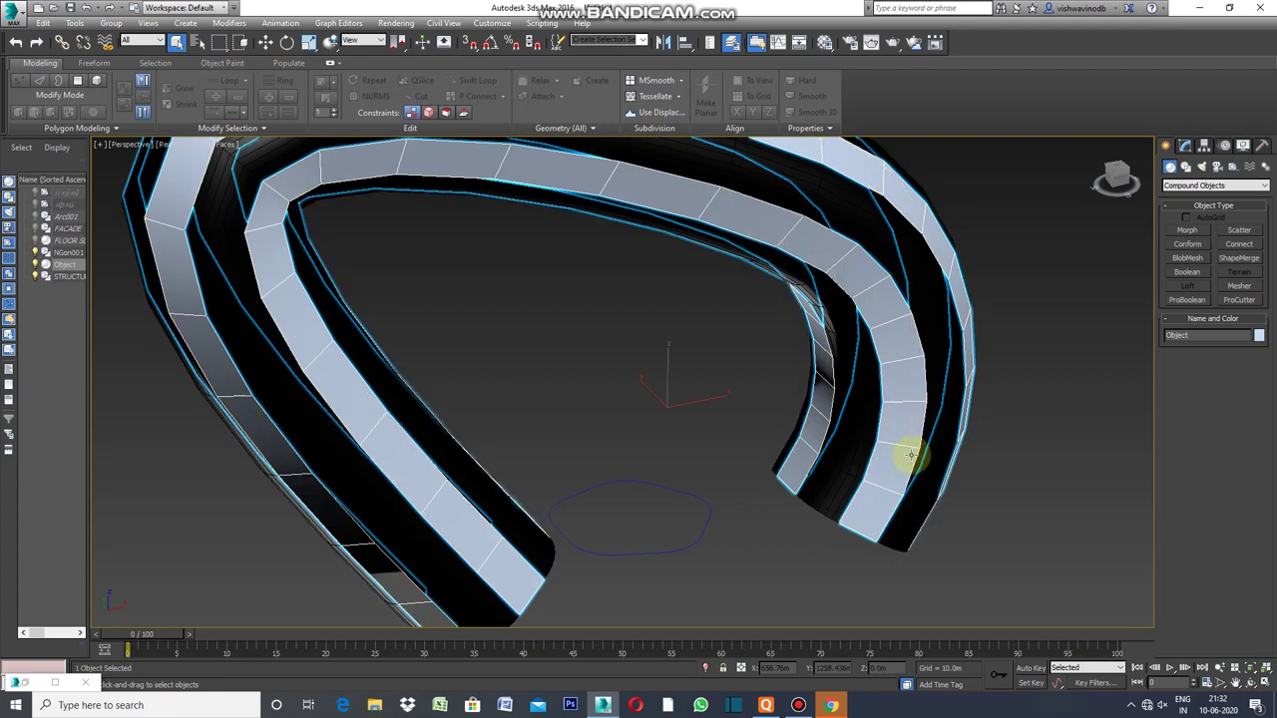
- Add an Edit Poly modifier to the black strip object and enter Edge sub-object mode
click(1185, 145)
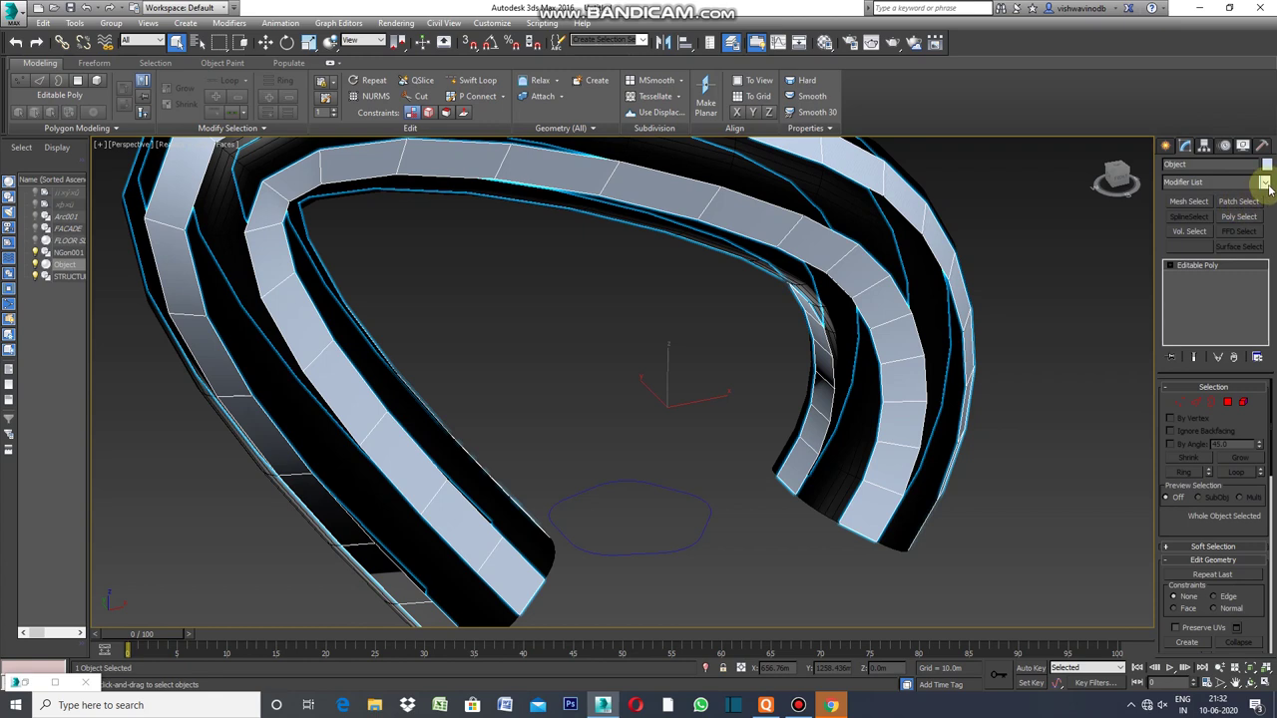
click(1264, 182)
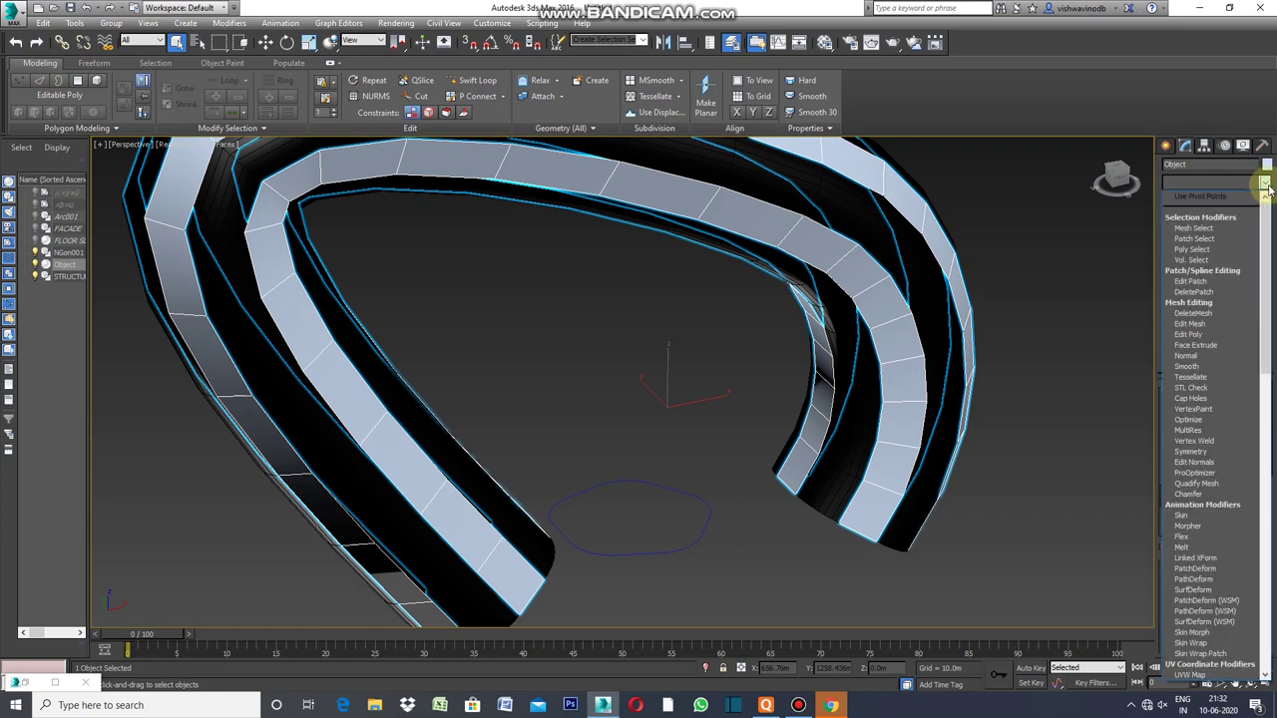
click(1200, 336)
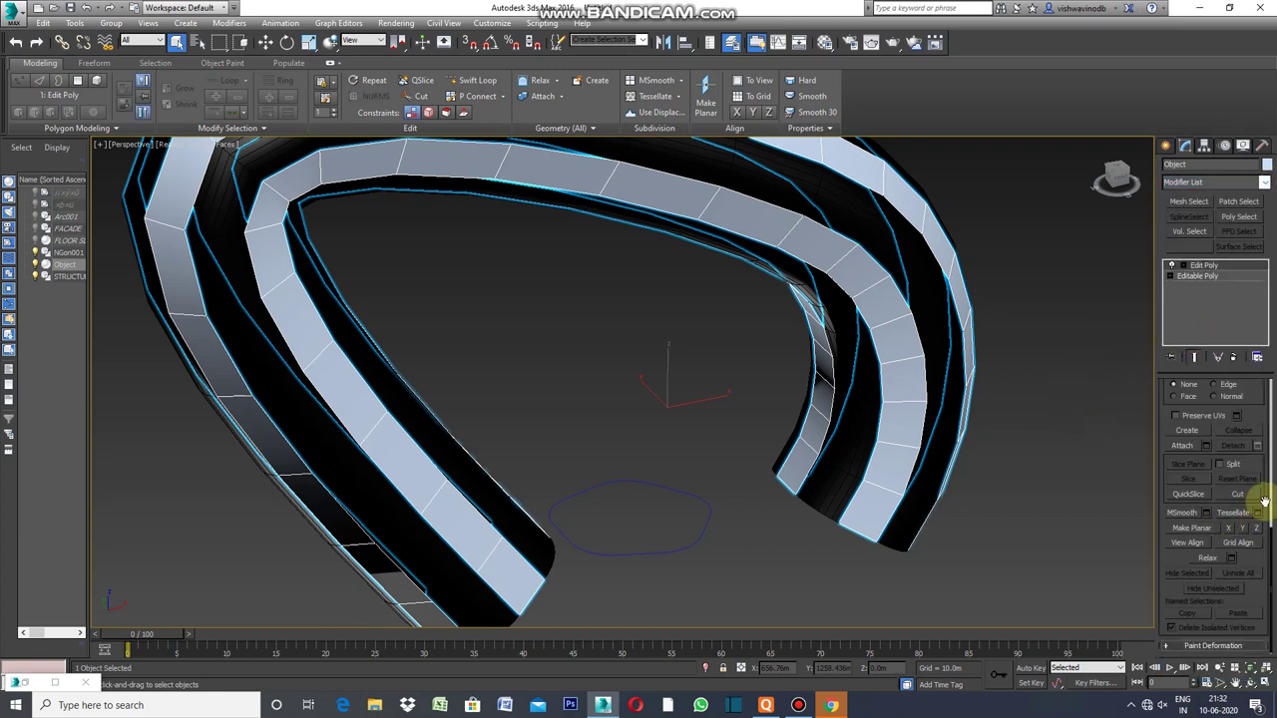
drag(1271, 552, 1270, 379)
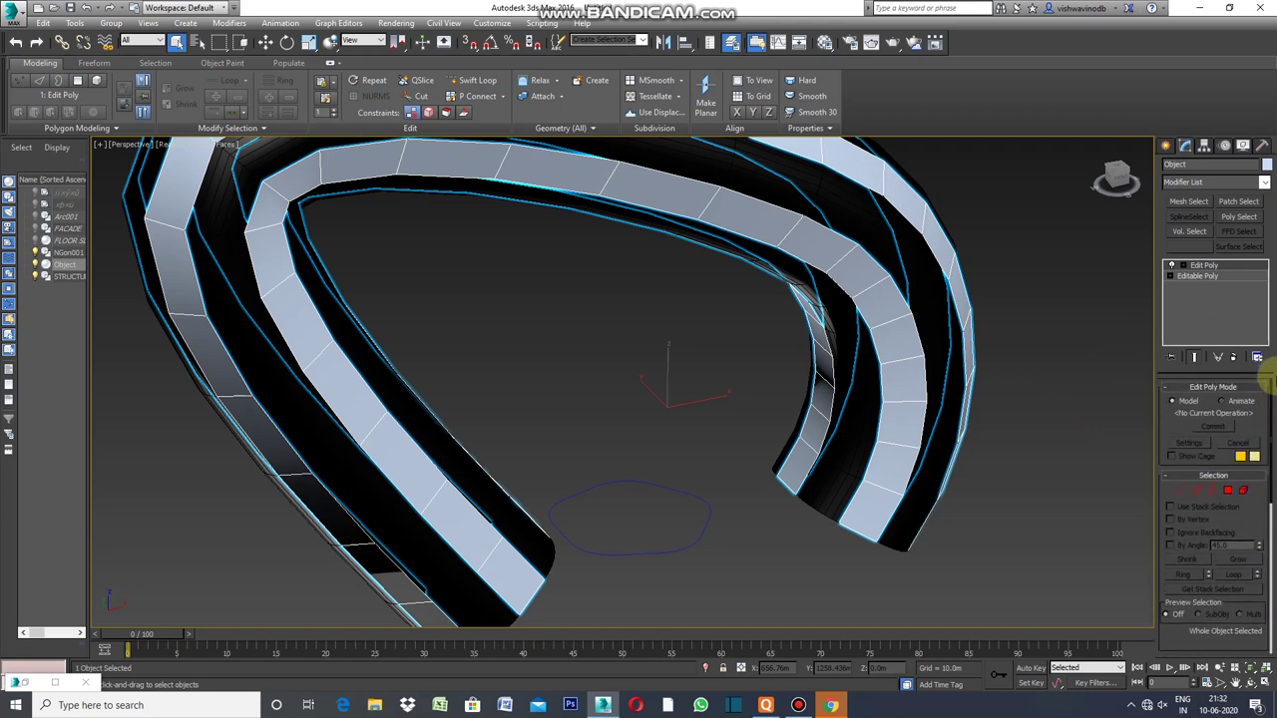
click(1197, 493)
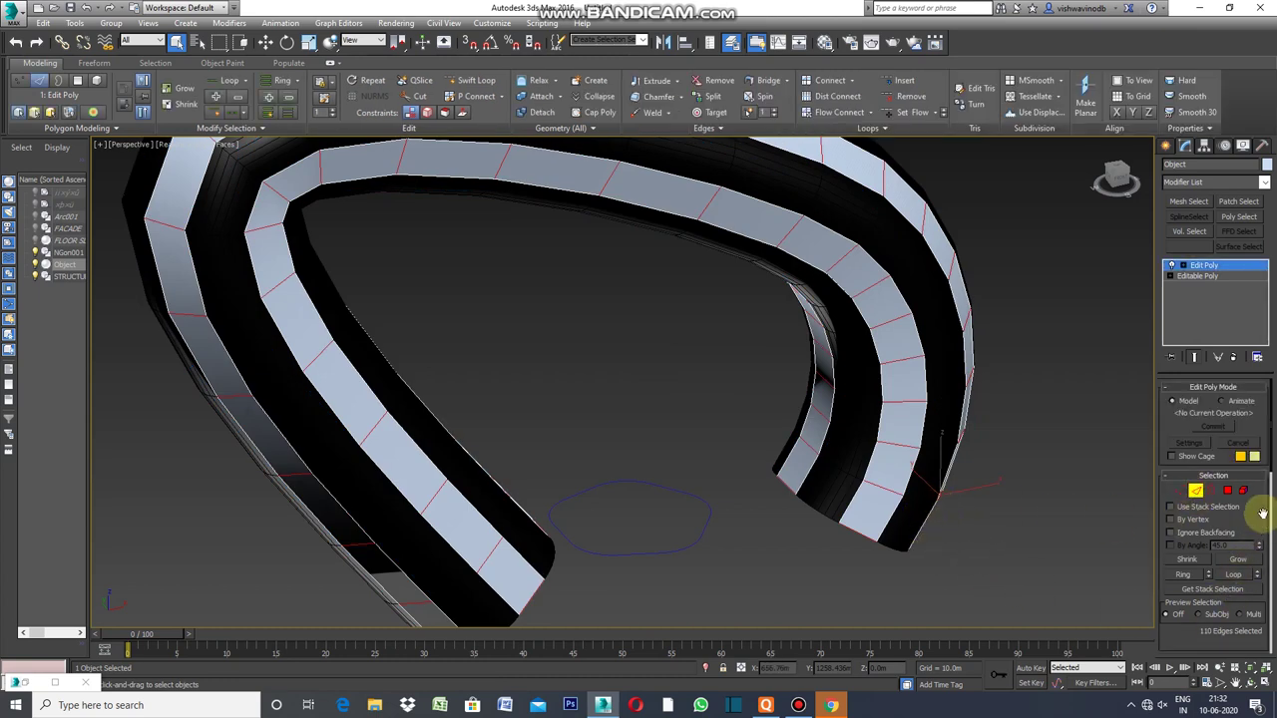
- Connect the selected strip edges with 2 segments, adding two lengthwise edges per strip
drag(1270, 459, 1269, 589)
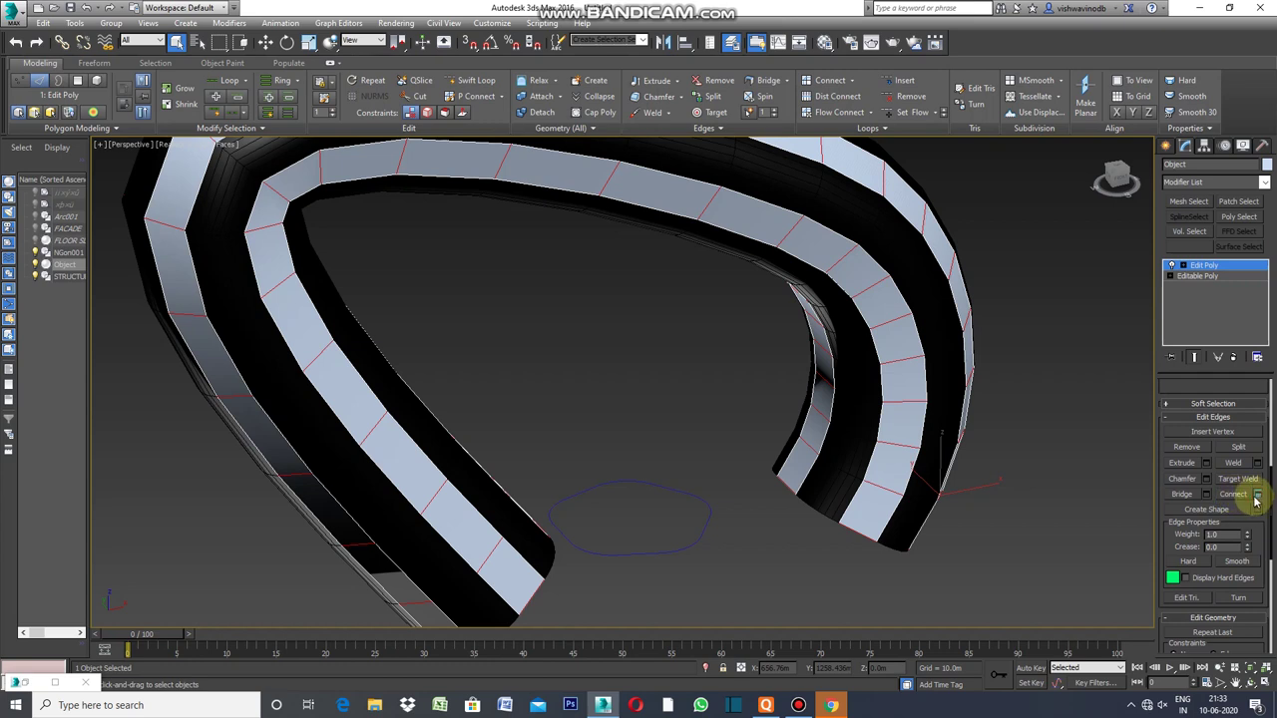
click(1257, 495)
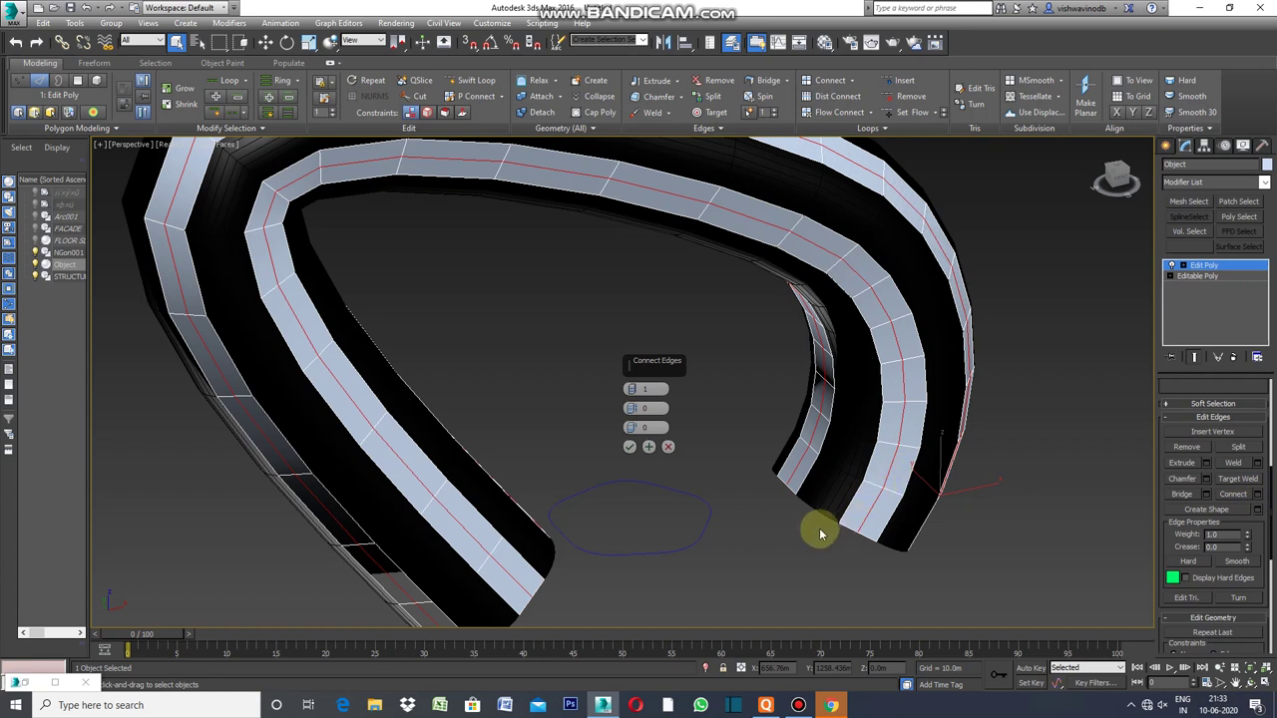
scroll(816, 532, up, 3)
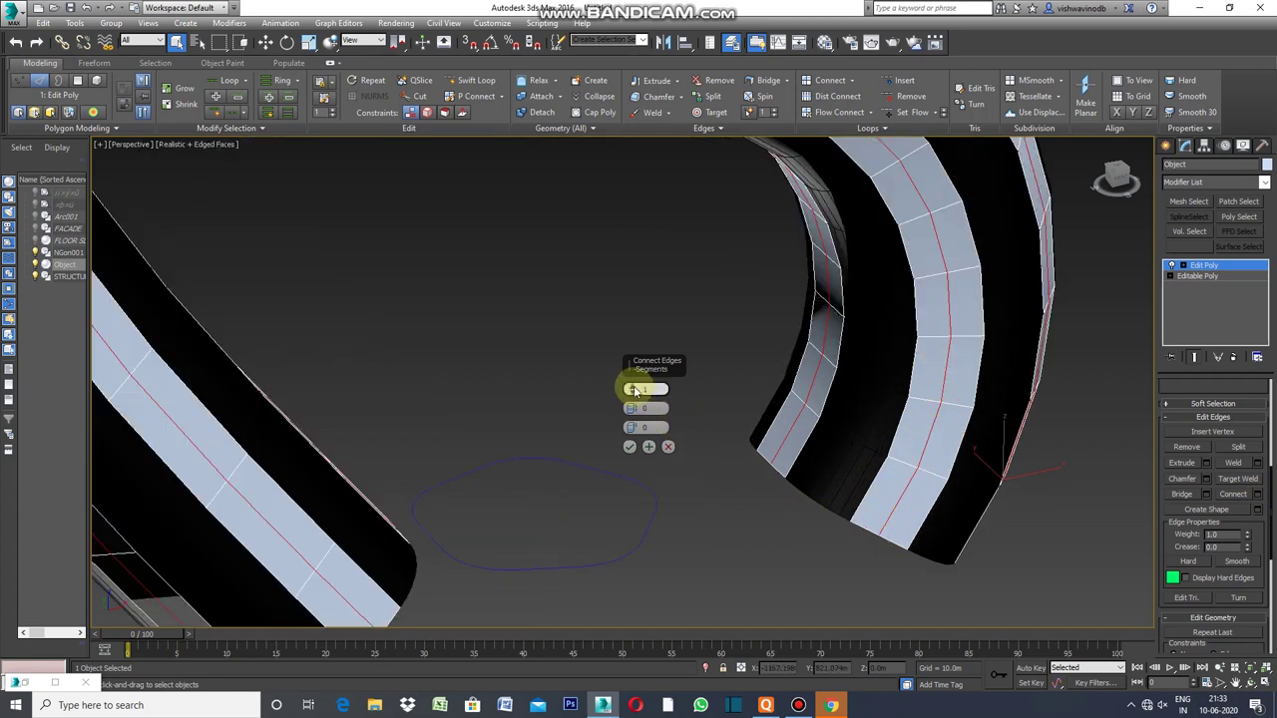
drag(634, 389, 629, 381)
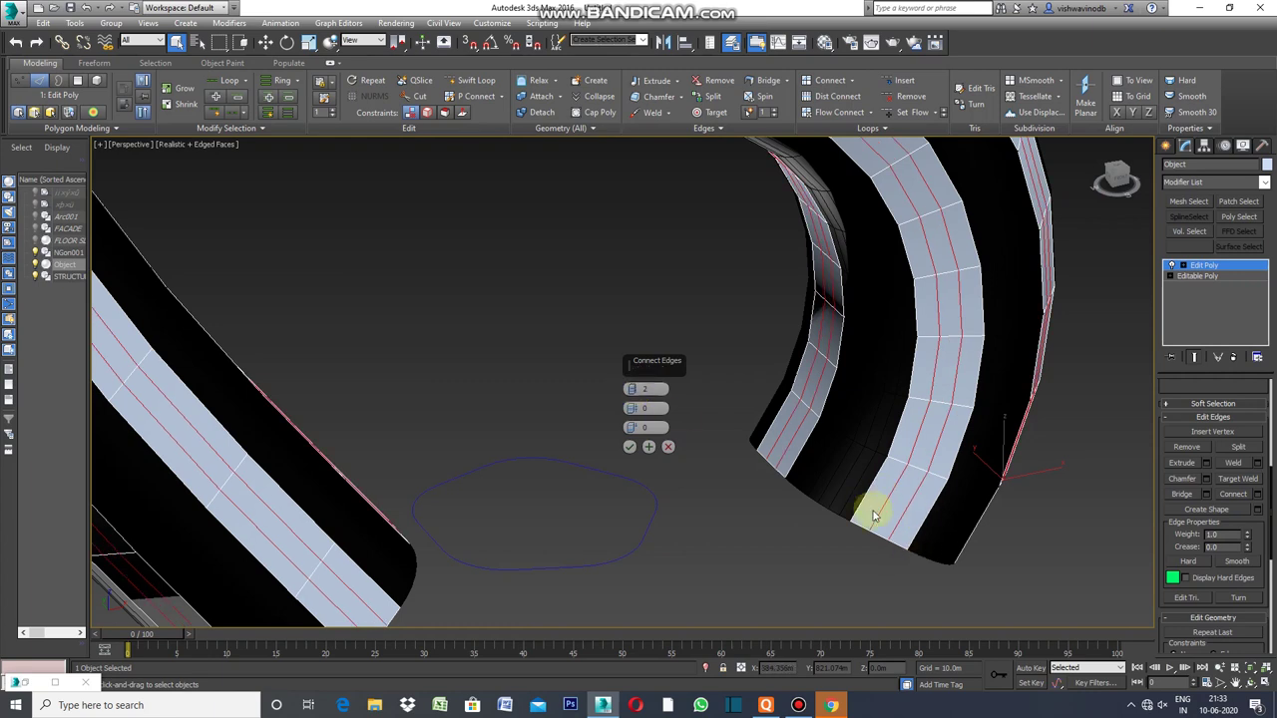
click(629, 448)
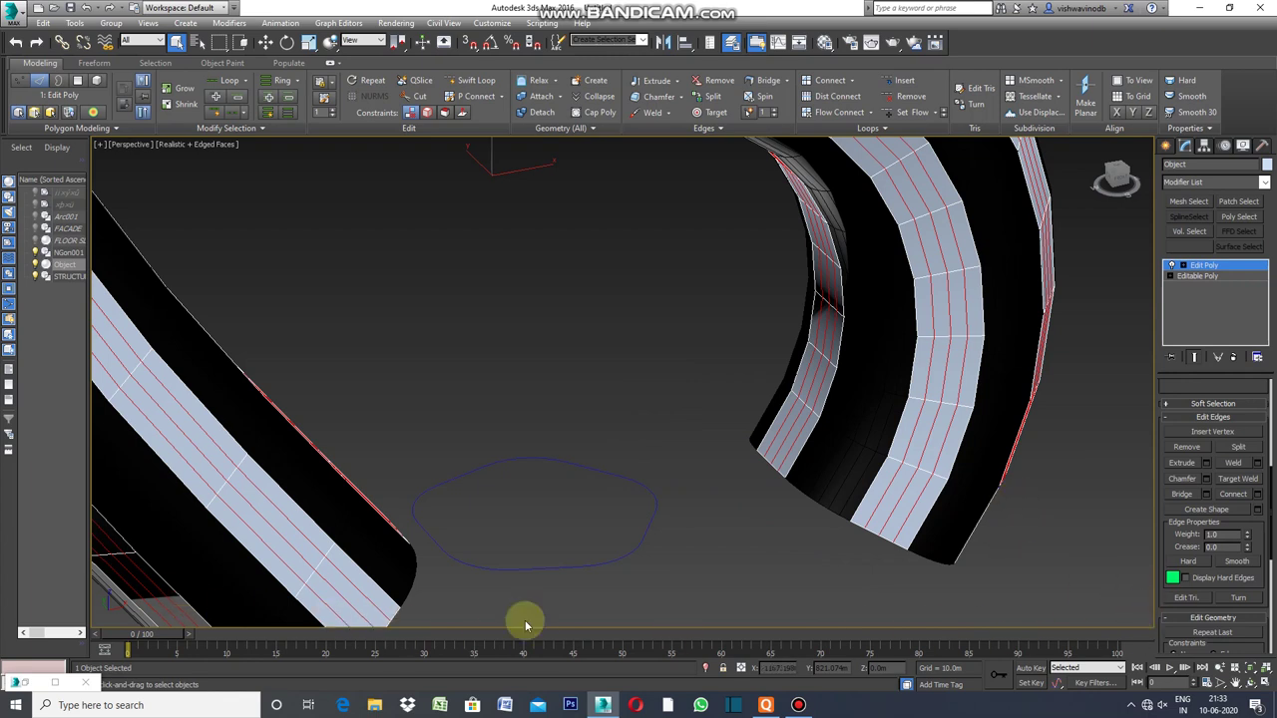
scroll(914, 518, up, 3)
key(ctrl+shift+c)
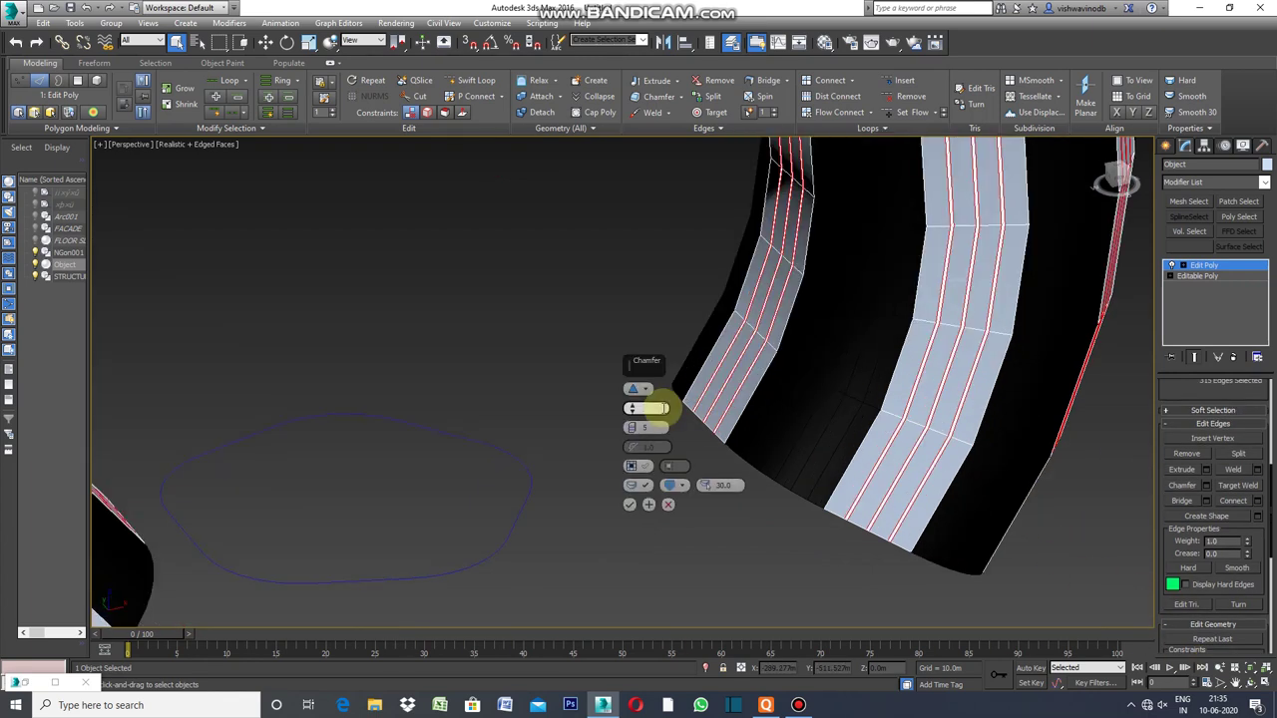
- Chamfer the new lengthwise strip edges by 2.0m with 5 segments
key(Return)
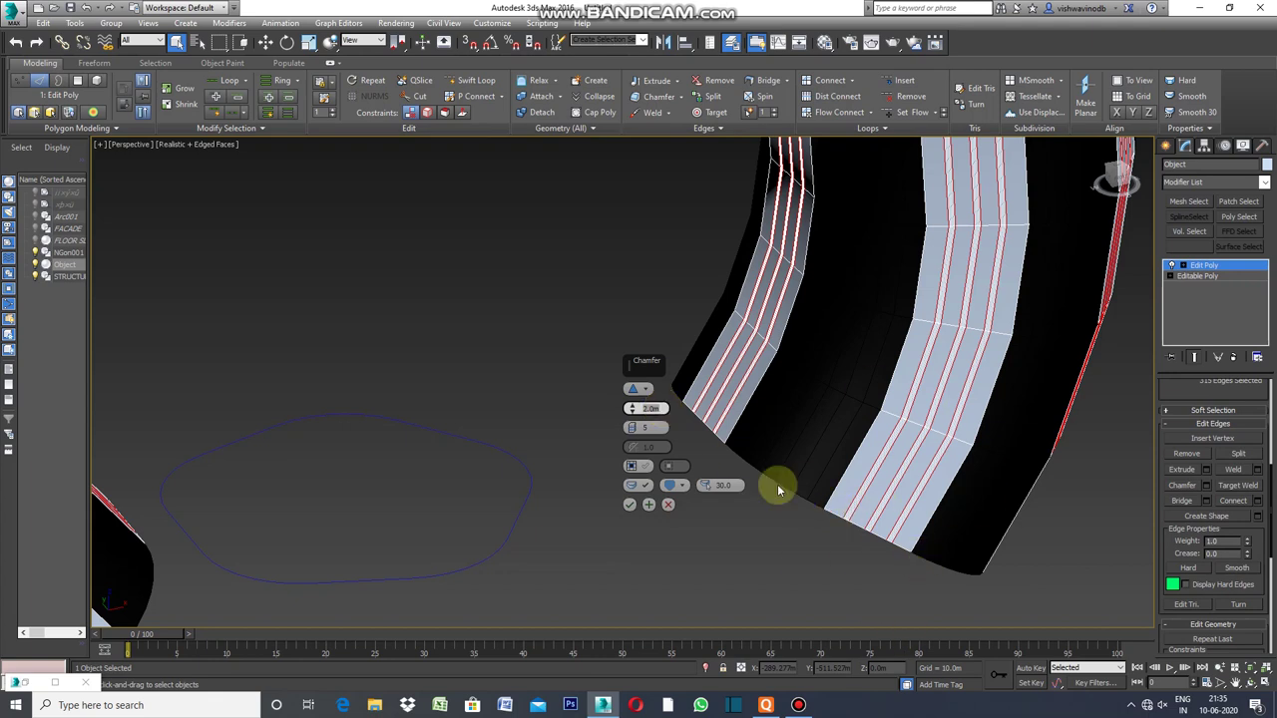
click(630, 504)
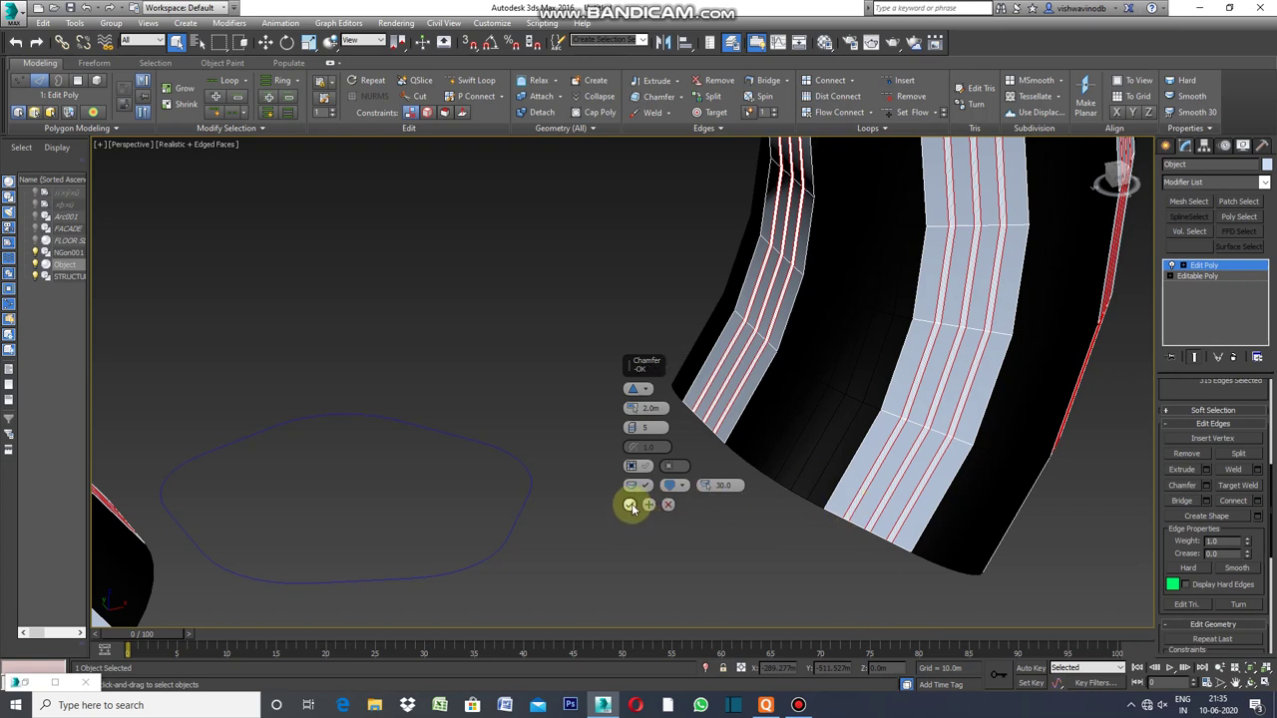
click(631, 505)
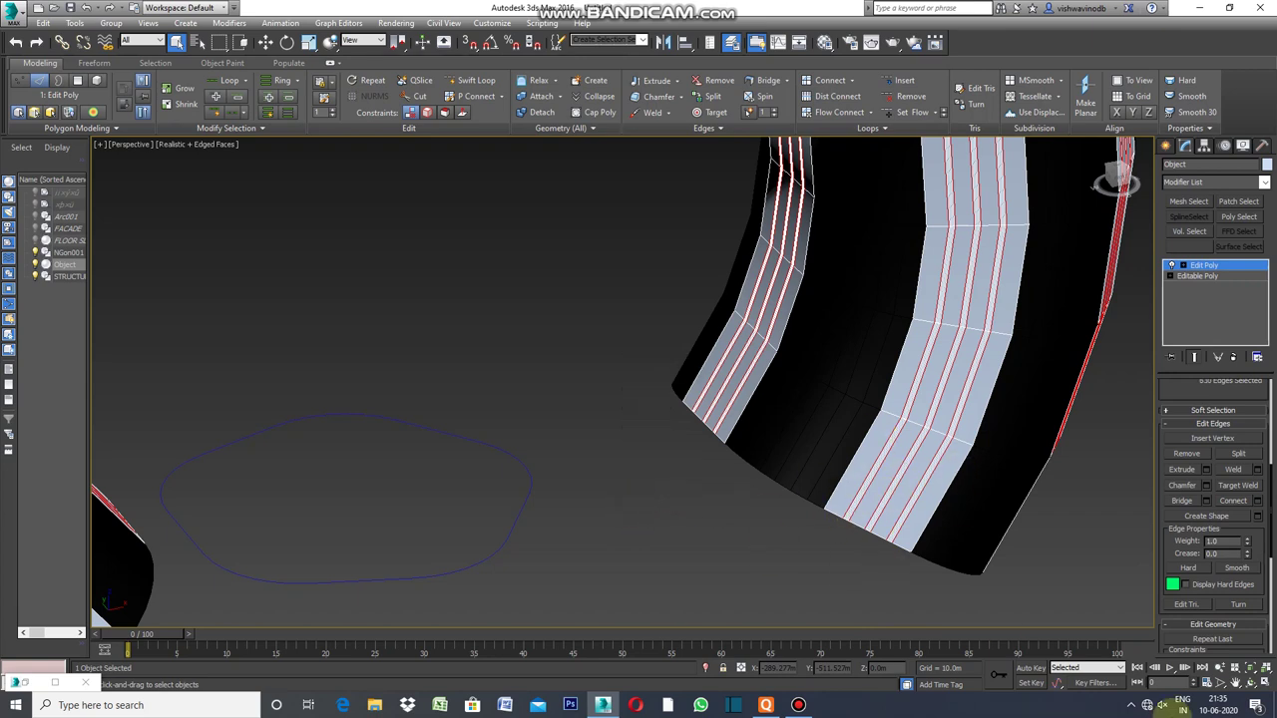
click(1237, 687)
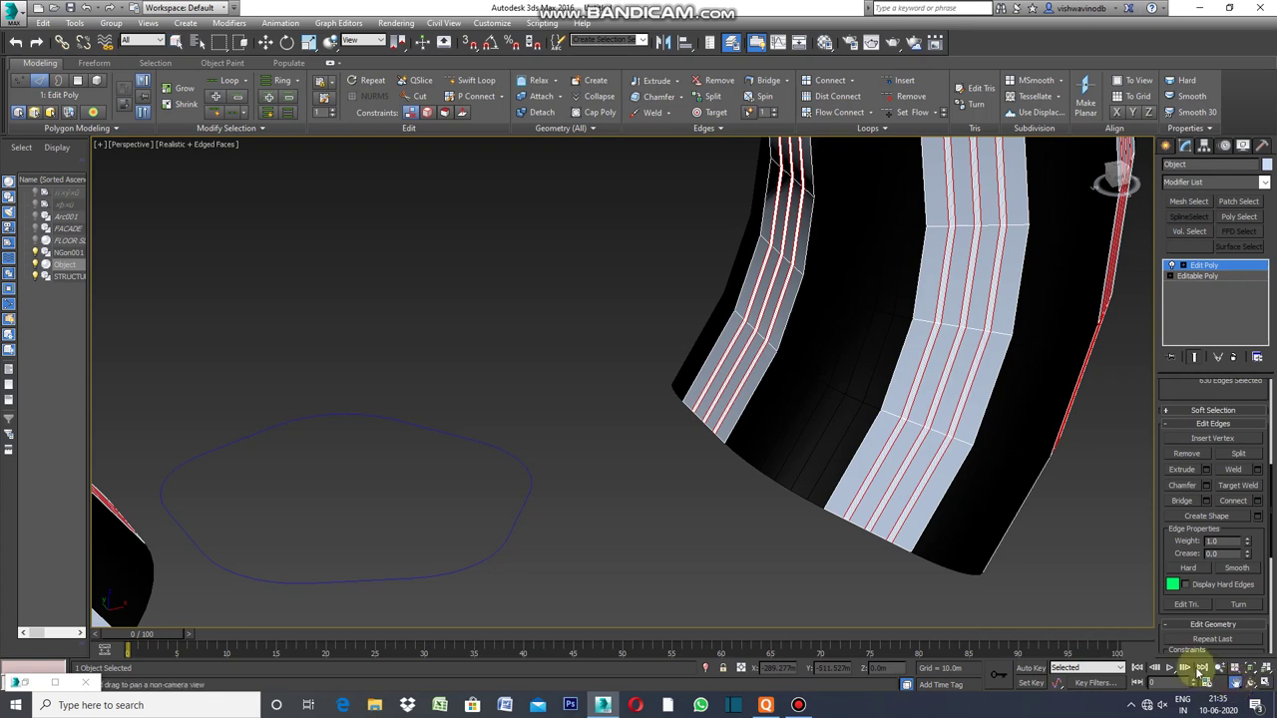
- Detach the selected strip polygons from the wall into a new separate object
drag(842, 542, 735, 528)
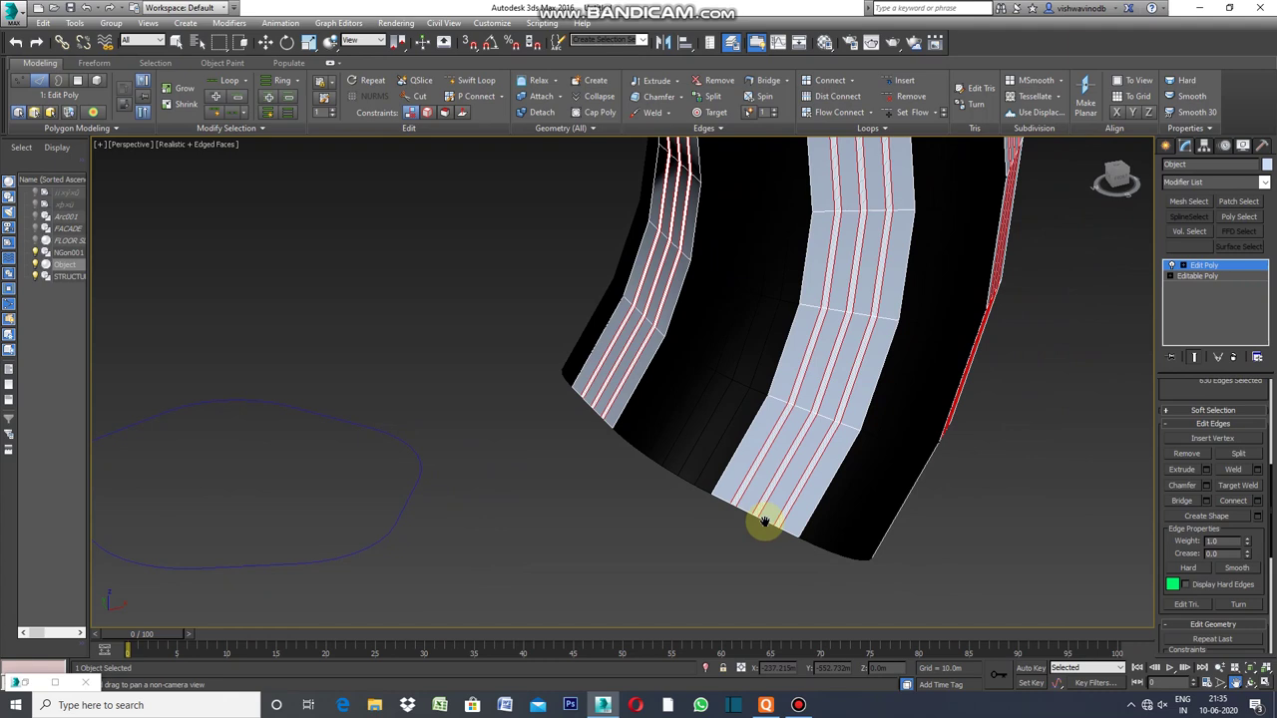
scroll(1267, 519, up, 2)
scroll(1257, 488, up, 2)
scroll(1247, 459, up, 1)
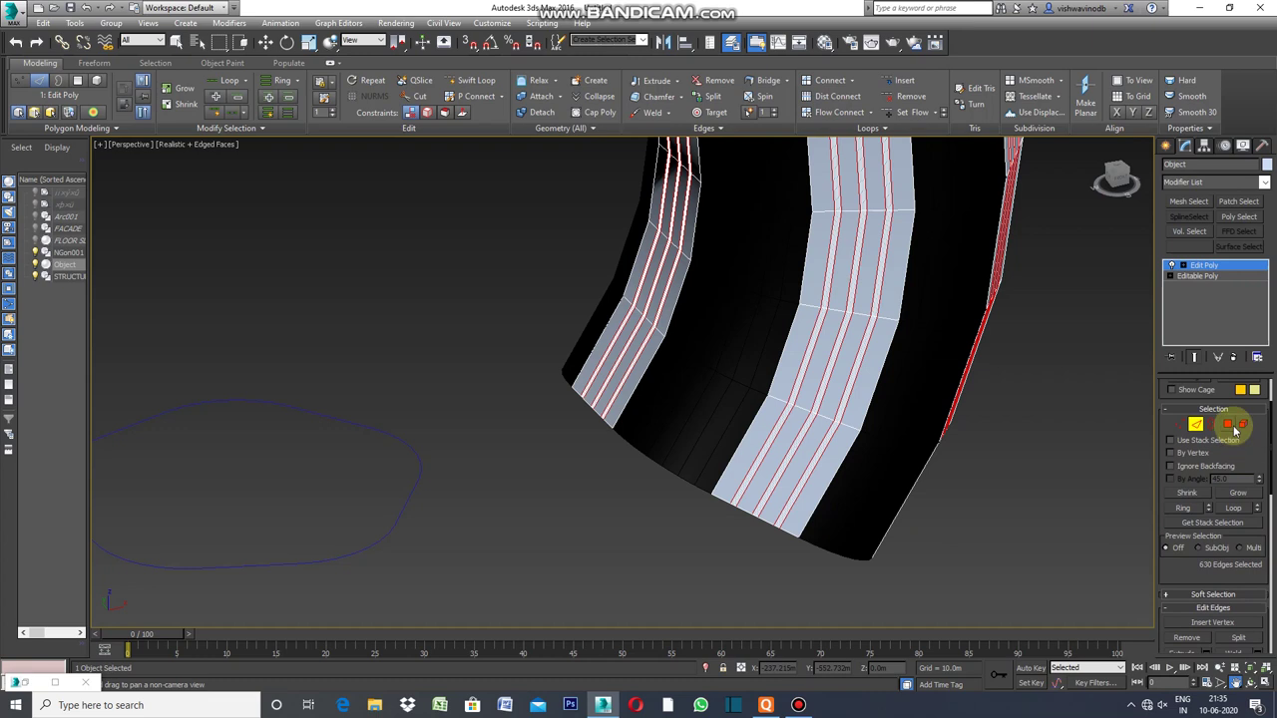
click(1231, 427)
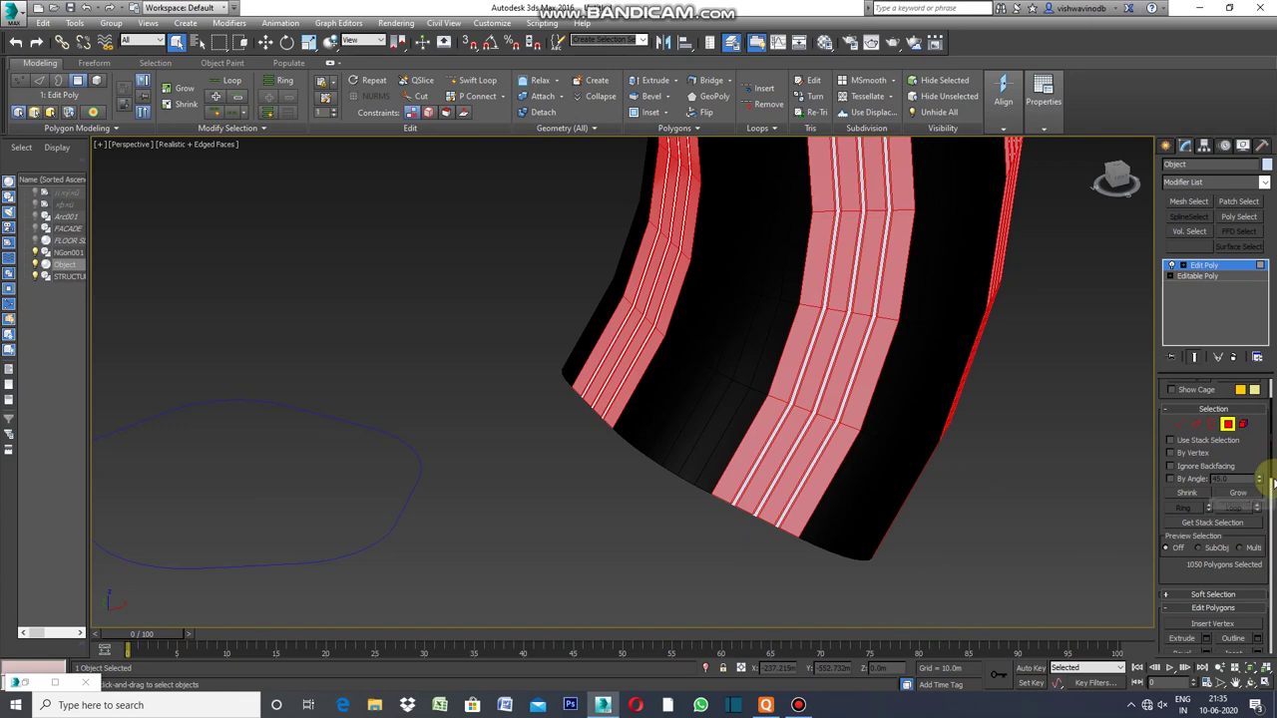
scroll(1272, 465, down, 1)
drag(1272, 465, 1269, 567)
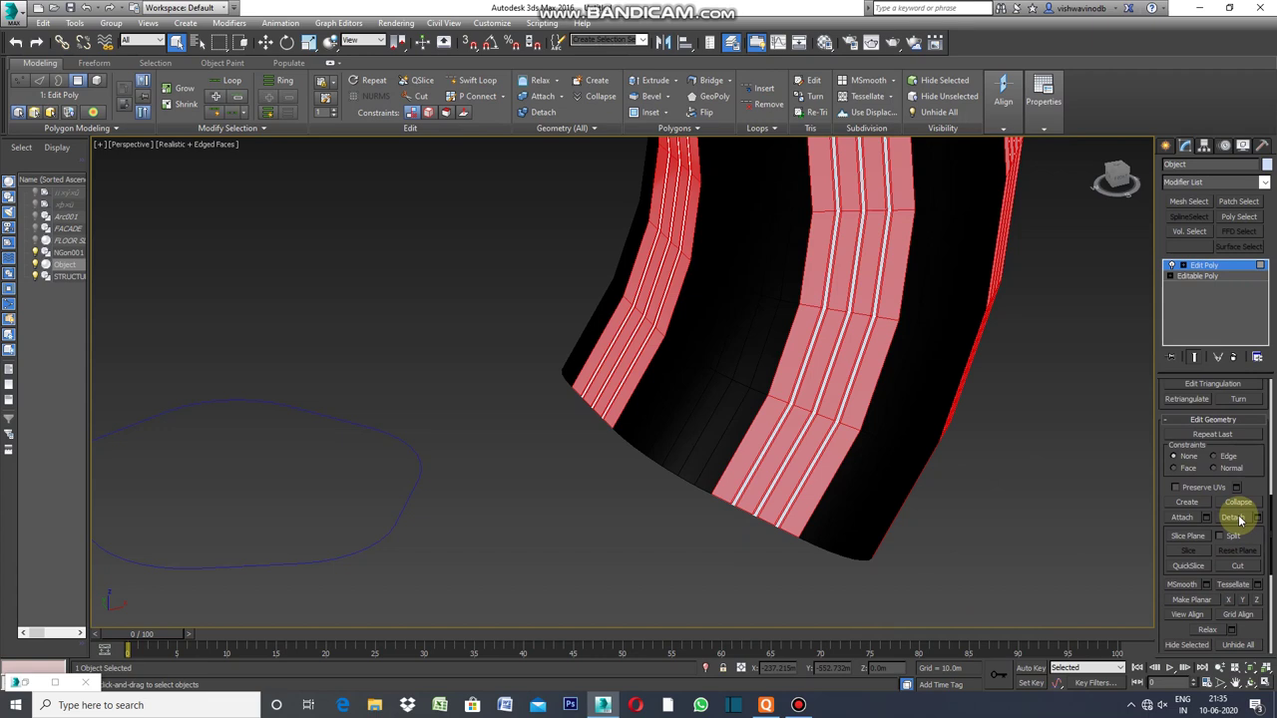
click(1240, 519)
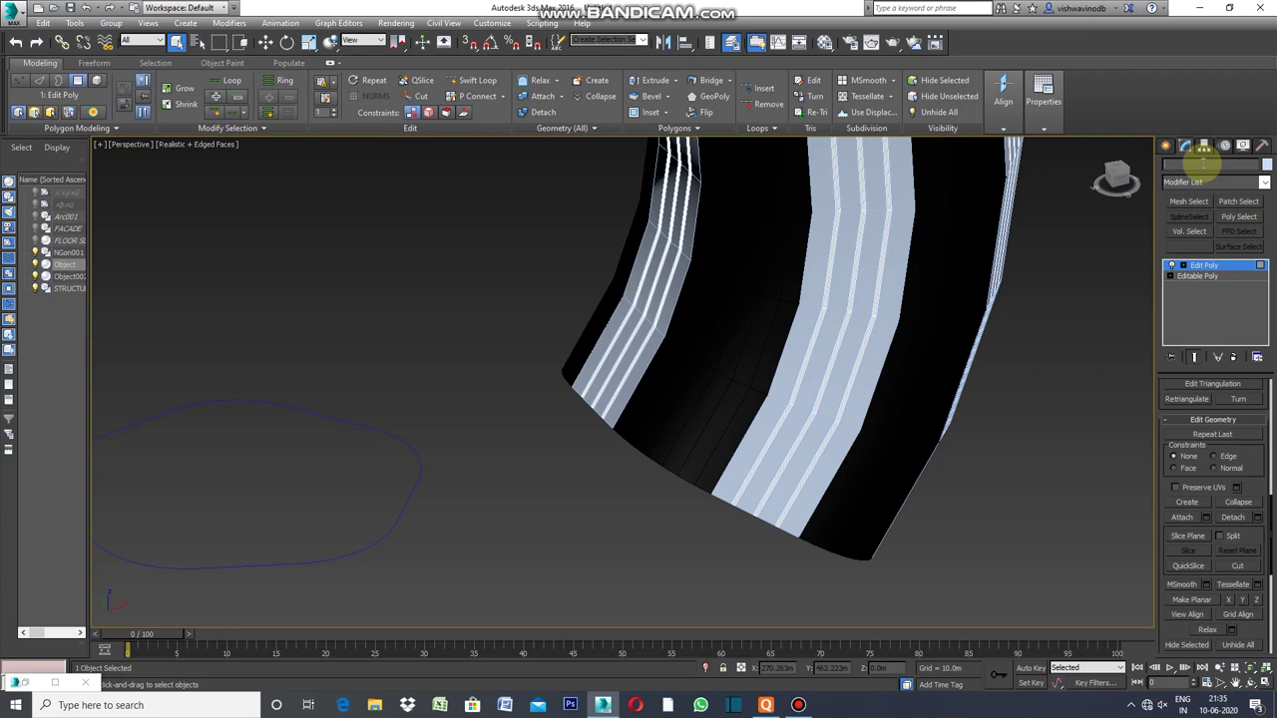
- Rename the remaining wall INTERMEDIATE STRUCTURE ELEMENT and set its object colour to black
click(1203, 161)
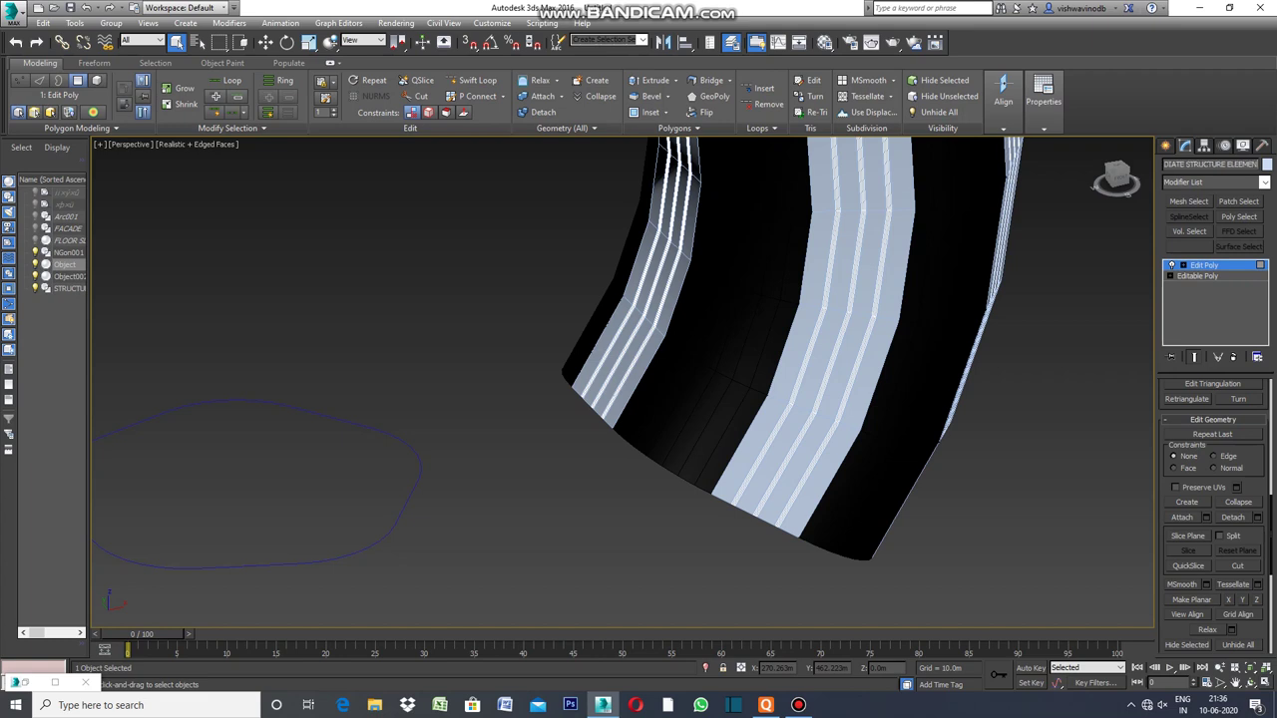
click(1267, 165)
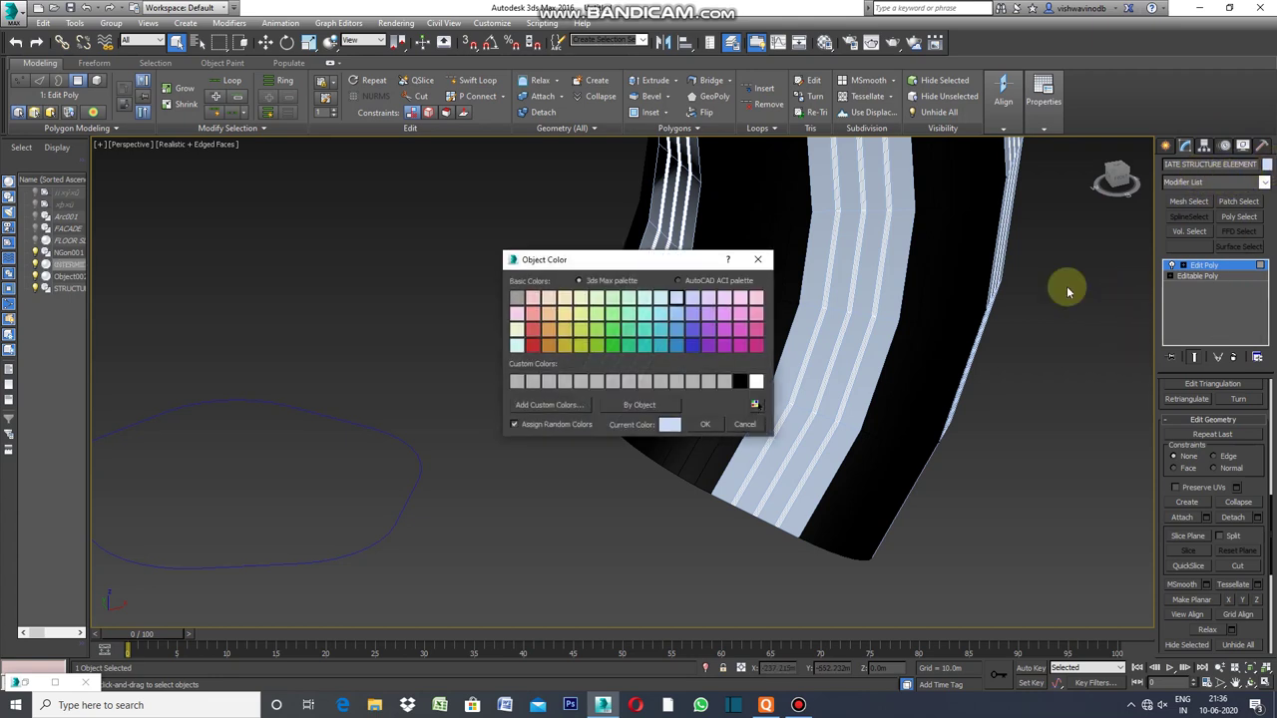
click(739, 384)
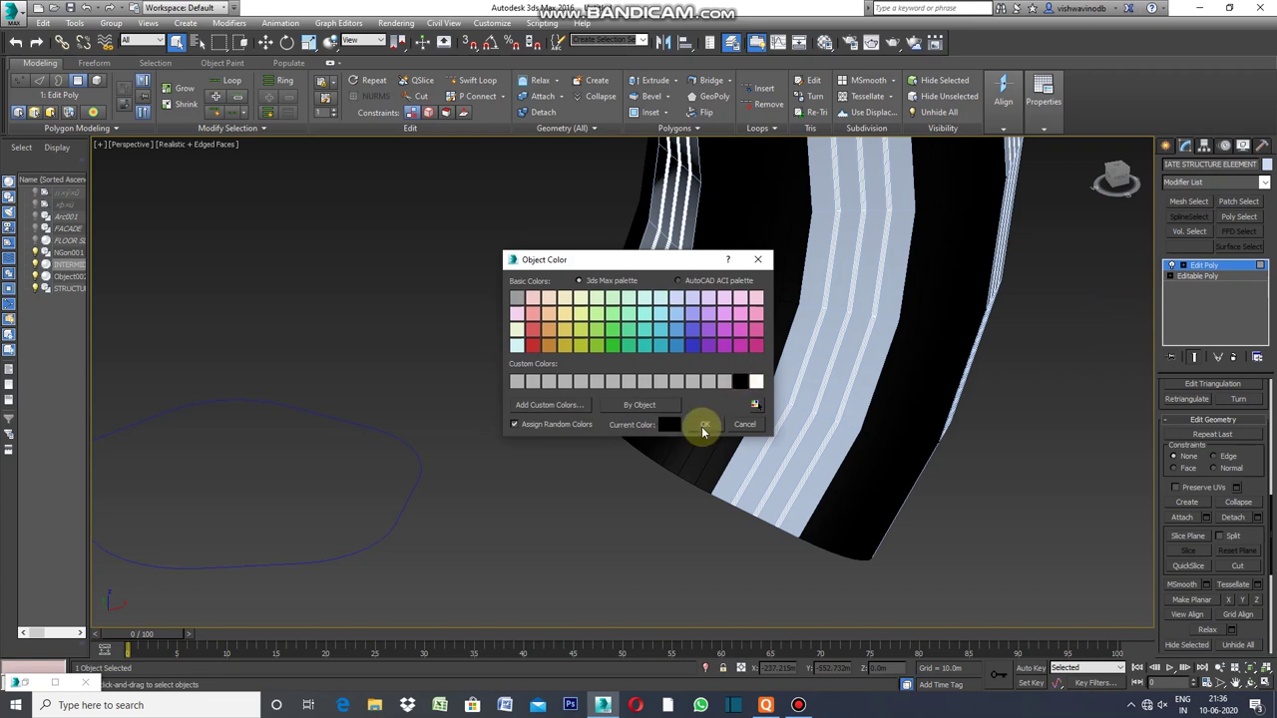
click(702, 425)
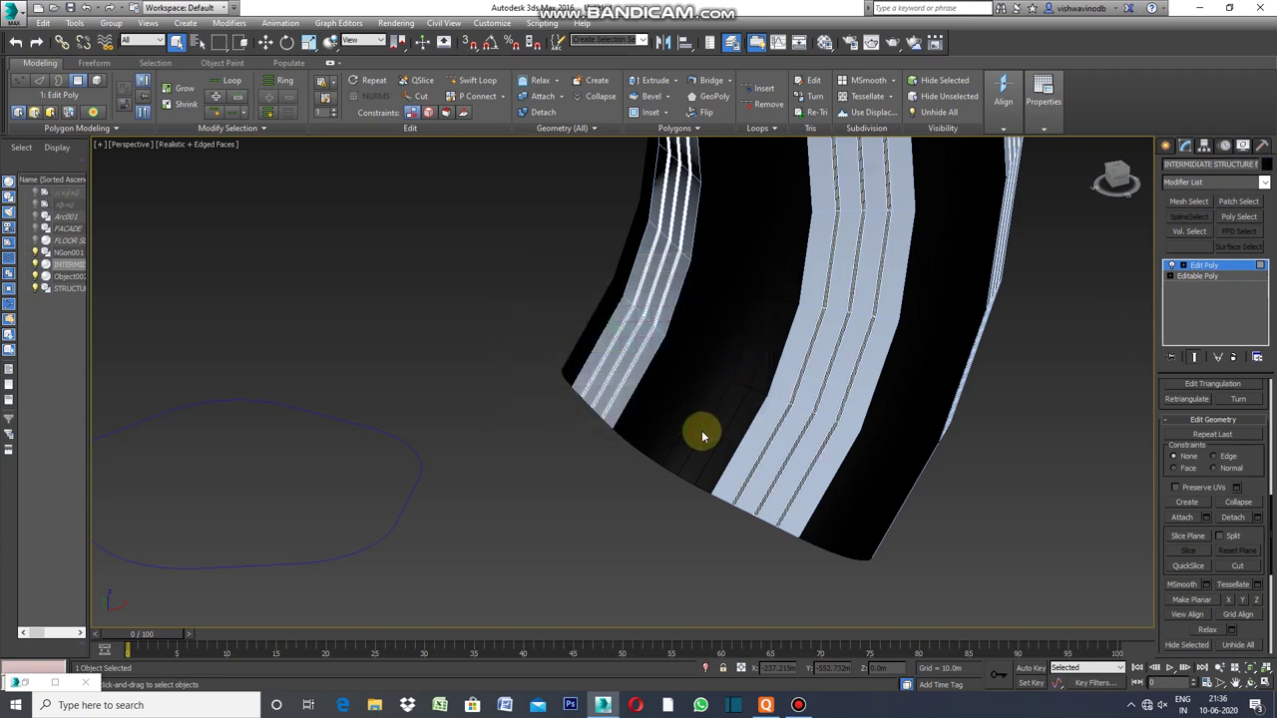
click(1219, 683)
scroll(790, 516, up, 2)
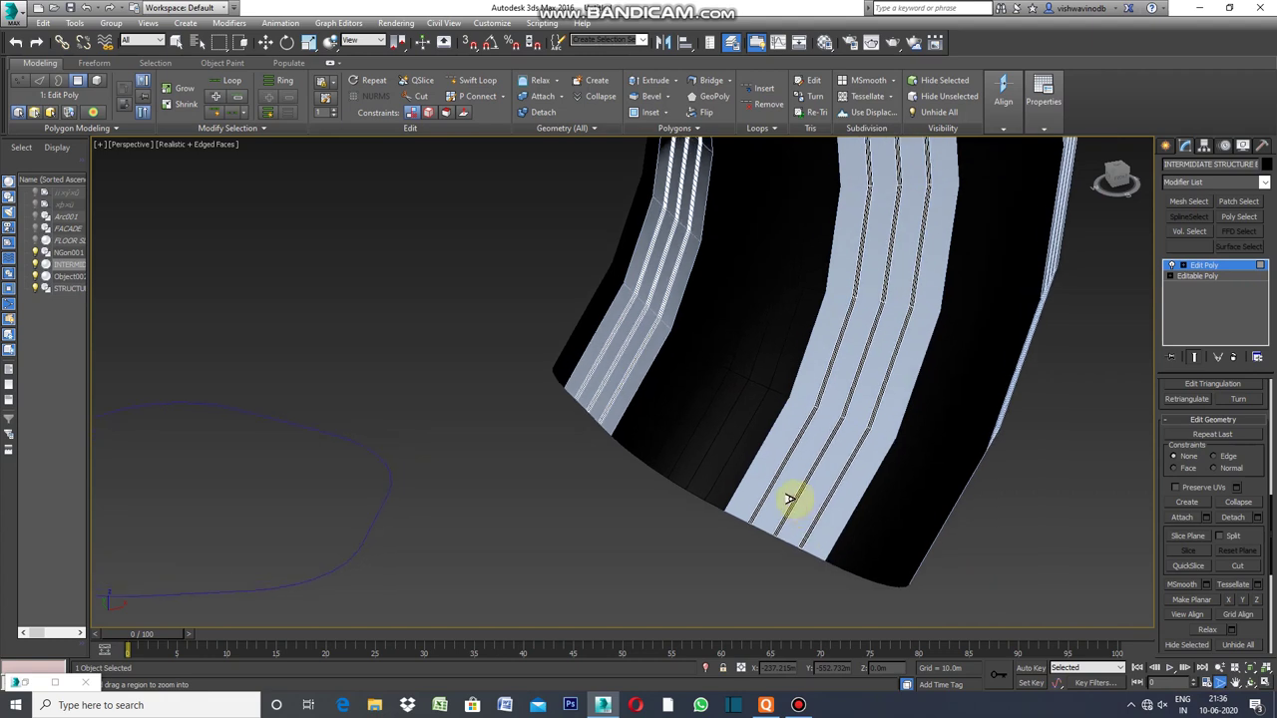
- Zoom the perspective view in and back out to inspect the model
scroll(792, 499, up, 3)
scroll(809, 468, up, 2)
scroll(823, 456, up, 1)
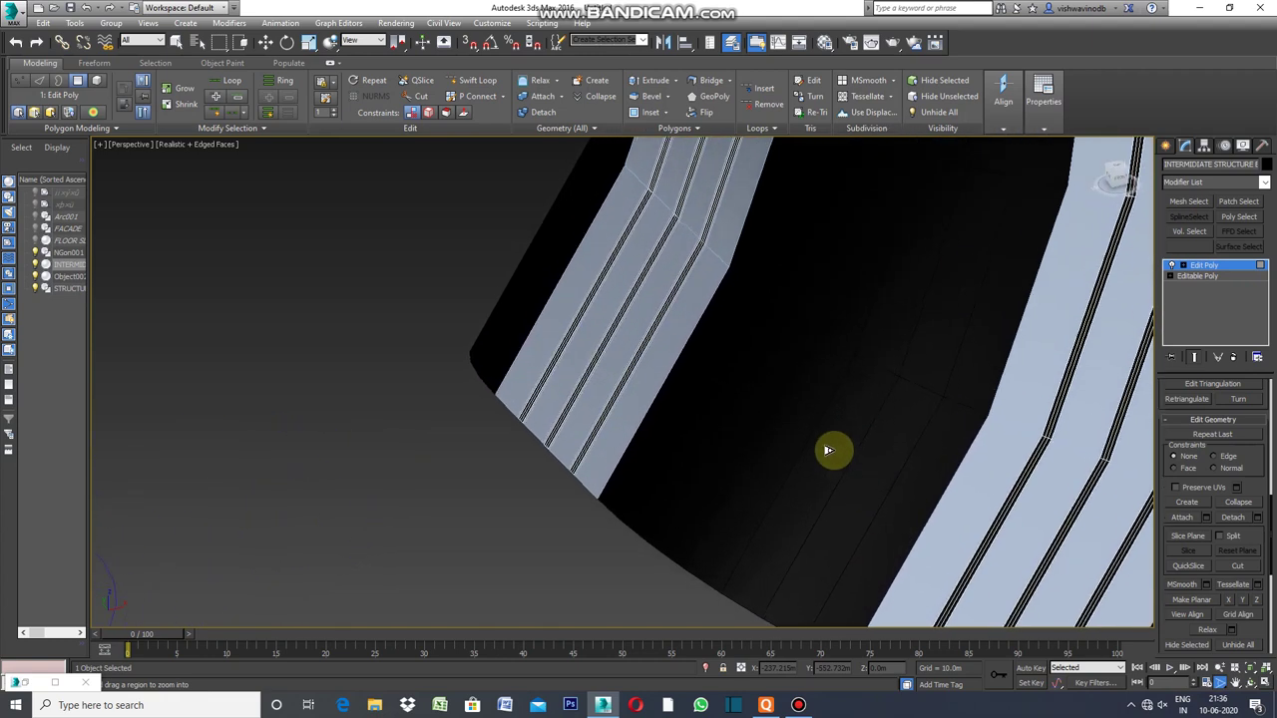
scroll(829, 450, down, 2)
scroll(835, 490, down, 2)
scroll(835, 516, down, 1)
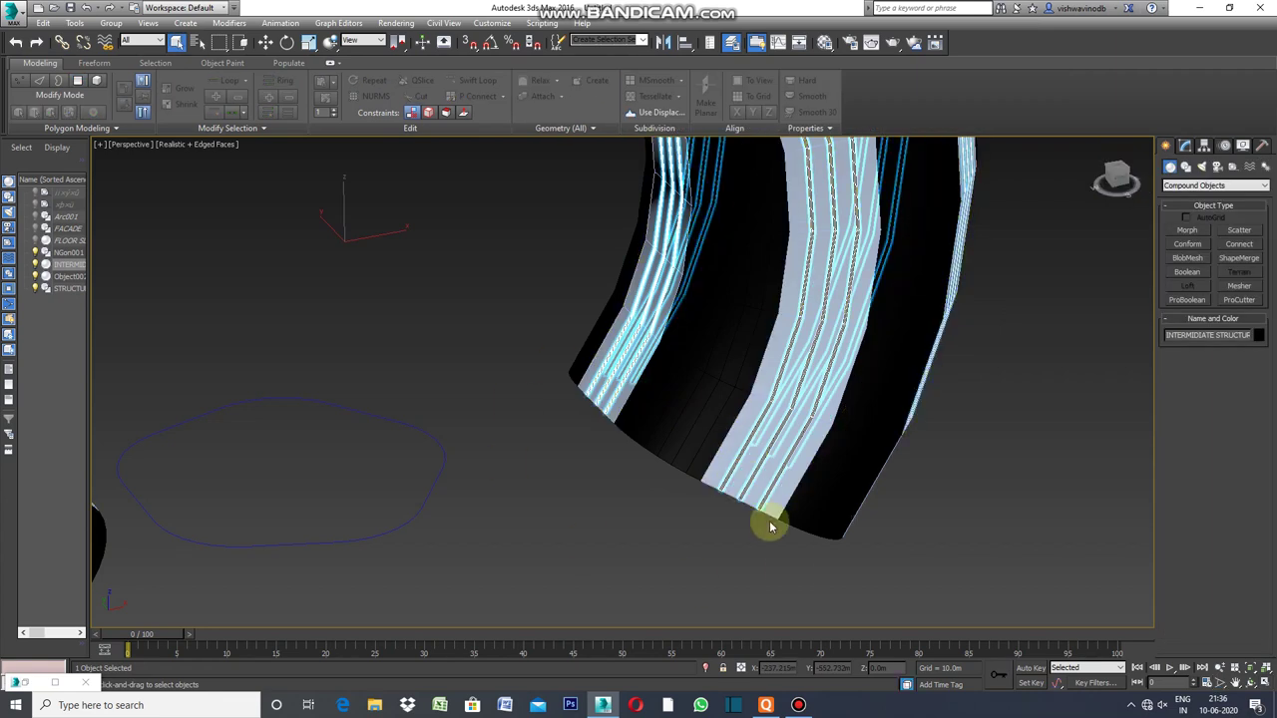
- Return to the Modify panel without adding a modifier and orbit around the arch gaps
click(1186, 146)
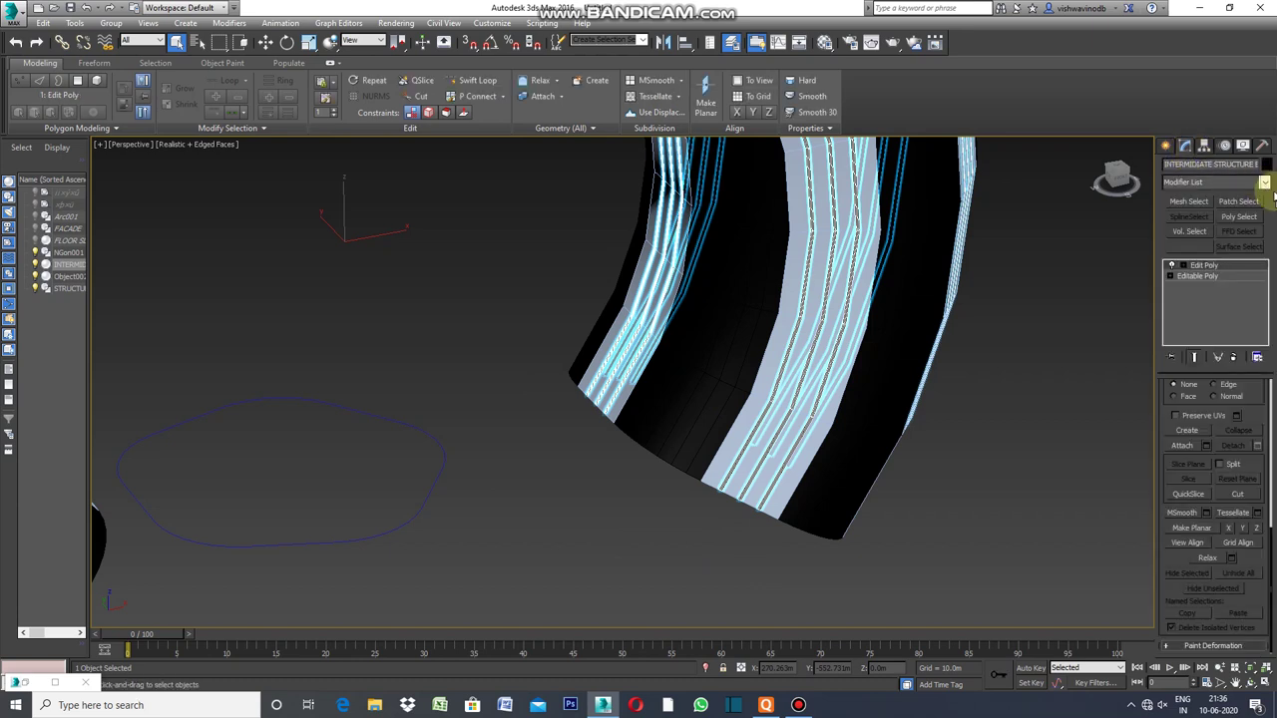
click(1265, 184)
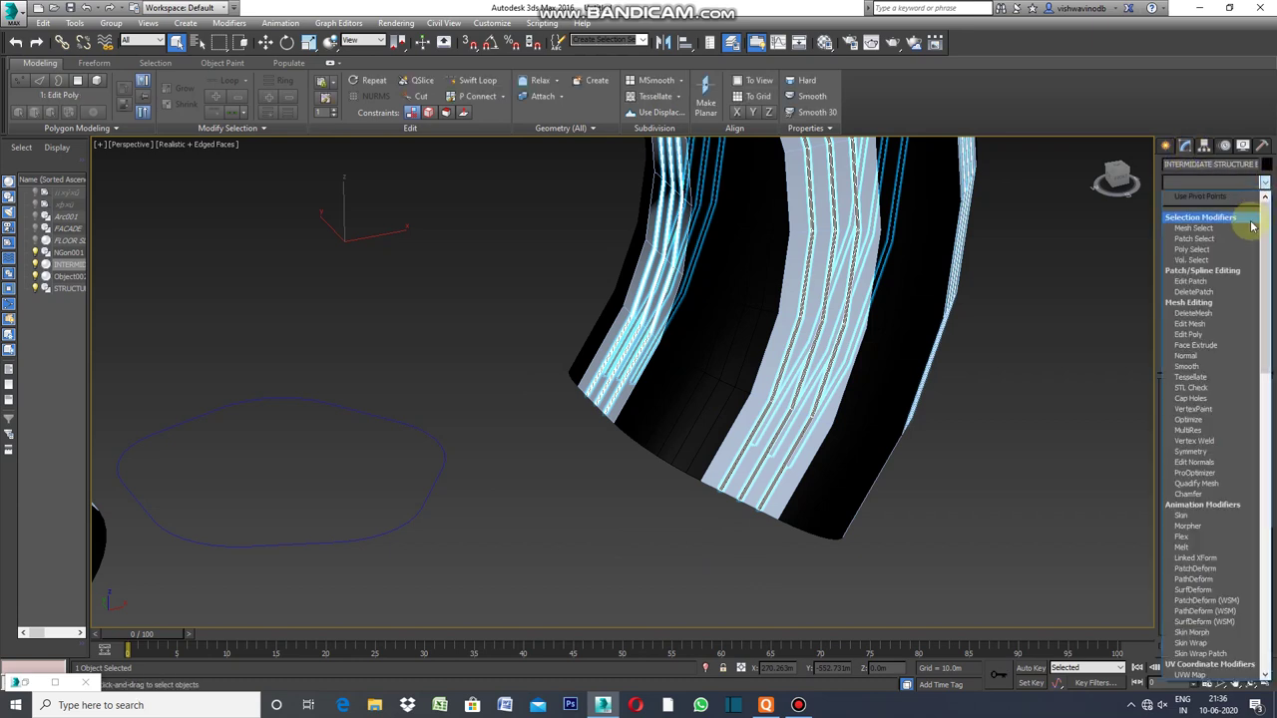
click(1061, 387)
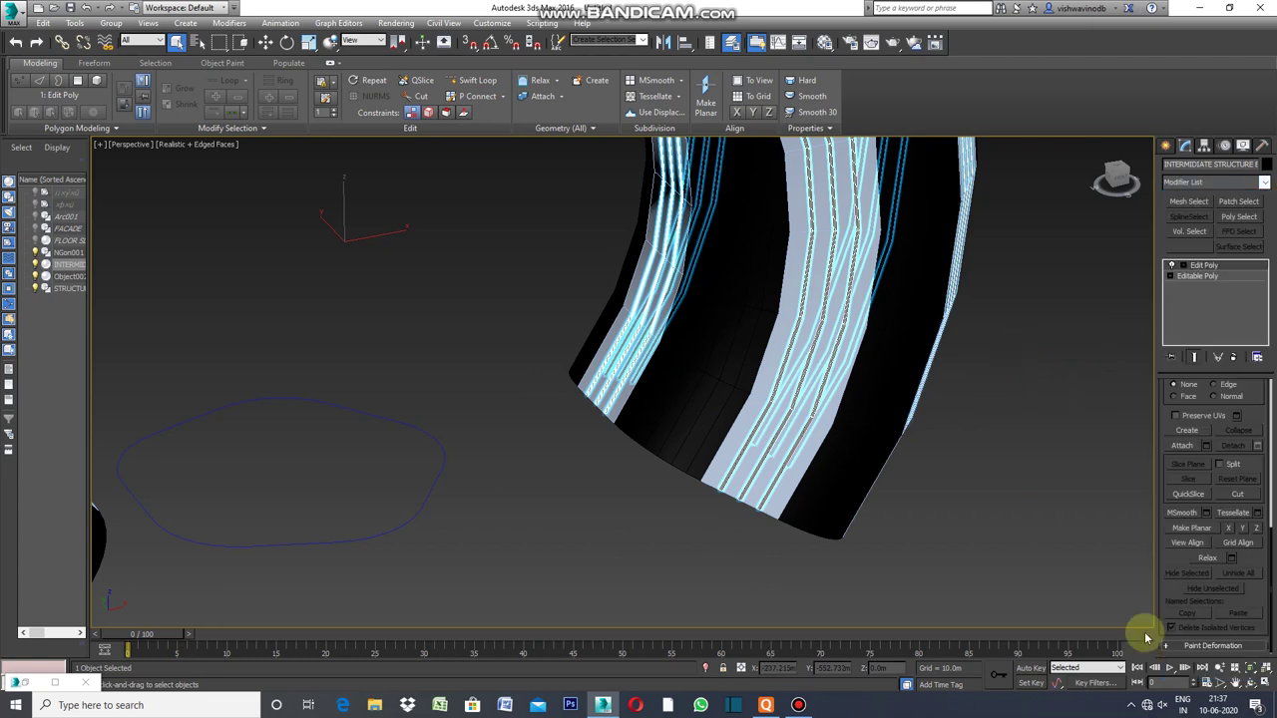
click(1250, 682)
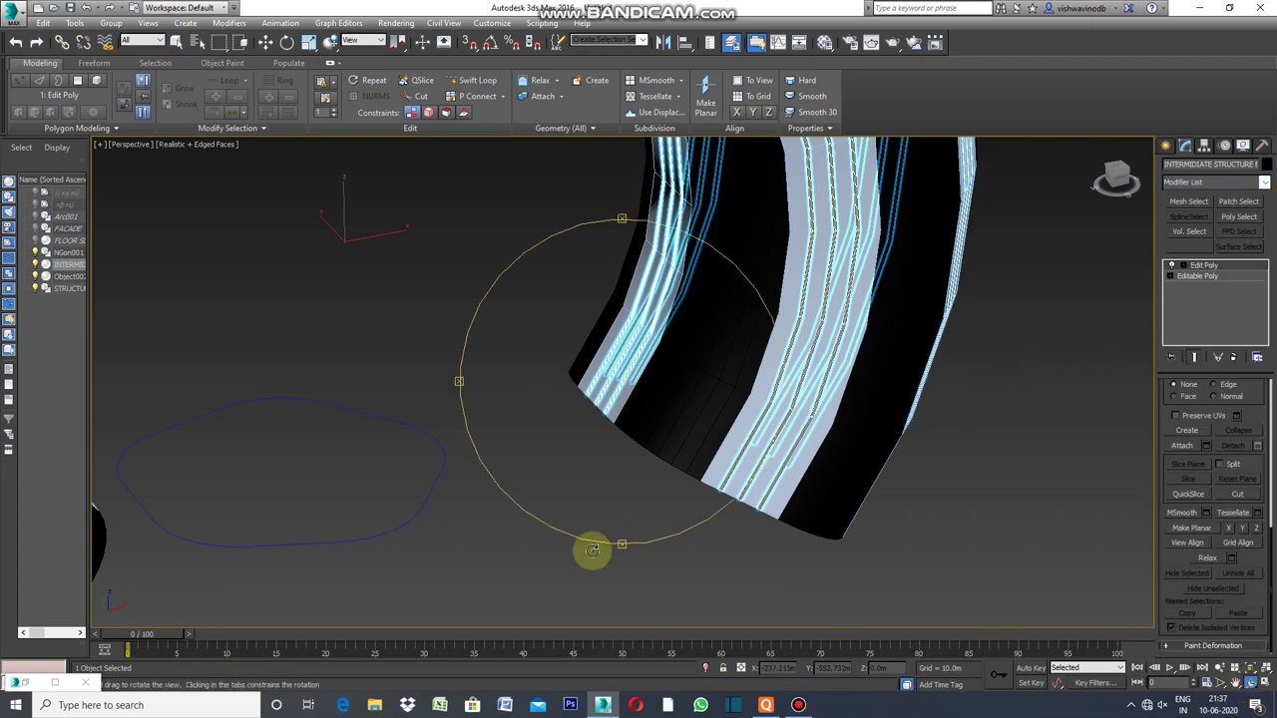
mouse_move(622, 546)
mouse_down()
mouse_move(649, 521)
mouse_move(668, 410)
mouse_move(679, 423)
mouse_up()
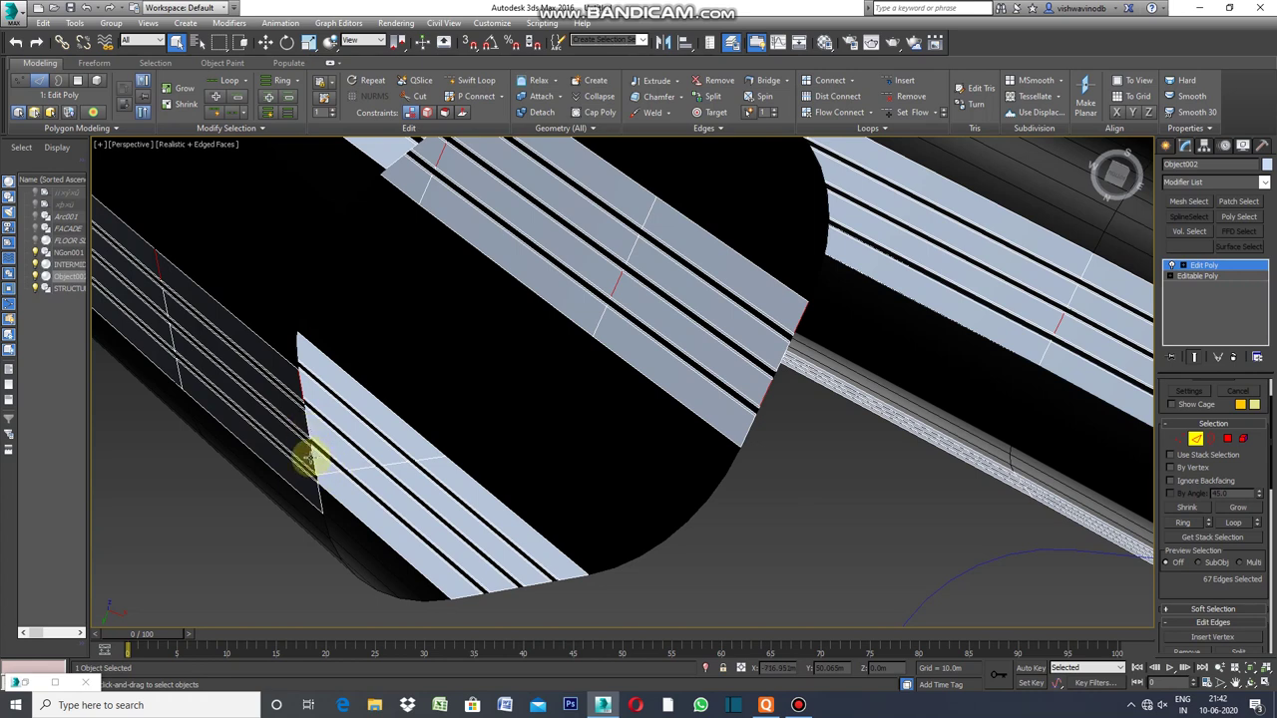
- Add two strip border edges, extend them into rings, preview as polygons, then clear the selection
ctrl+click(310, 459)
ctrl+click(565, 579)
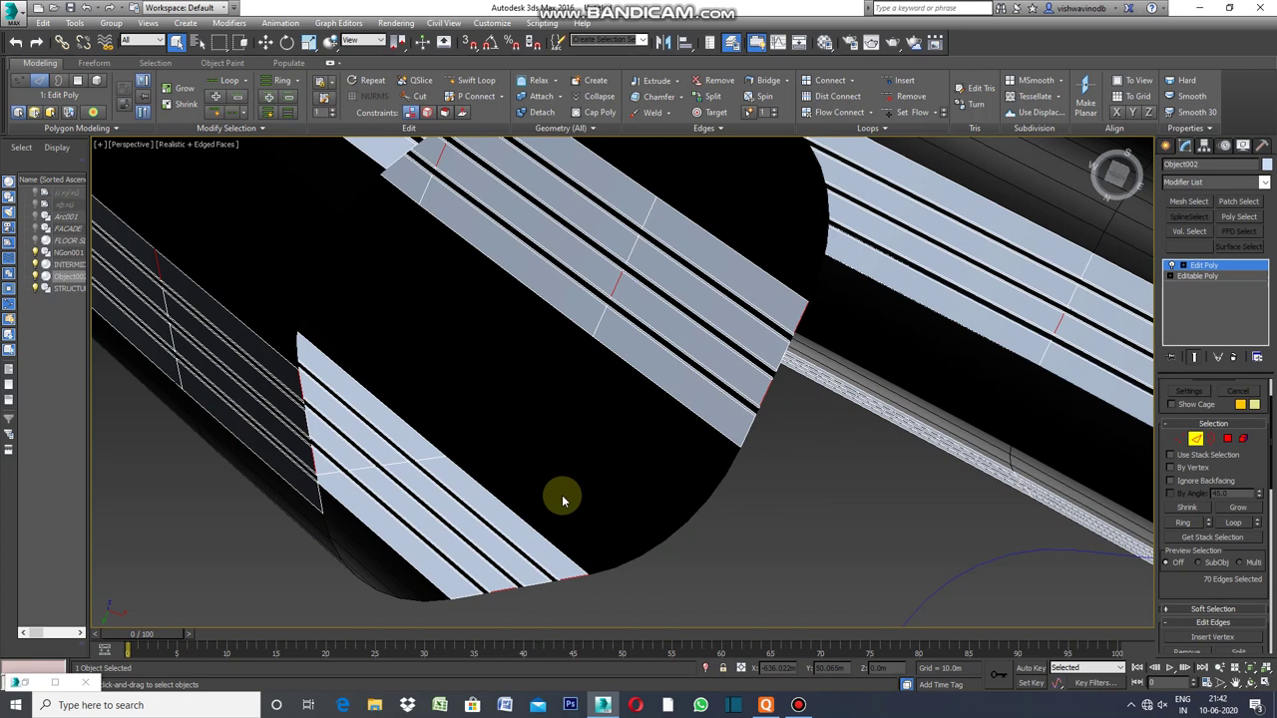
click(1183, 523)
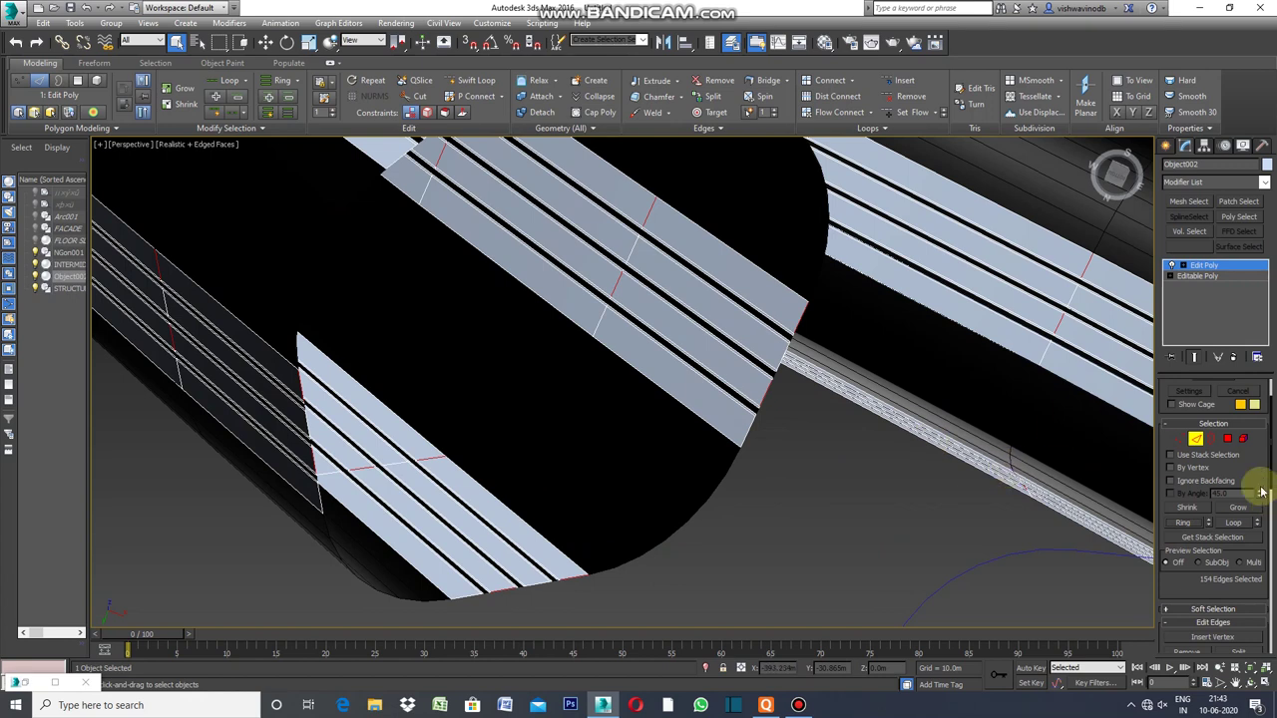
ctrl+click(1228, 439)
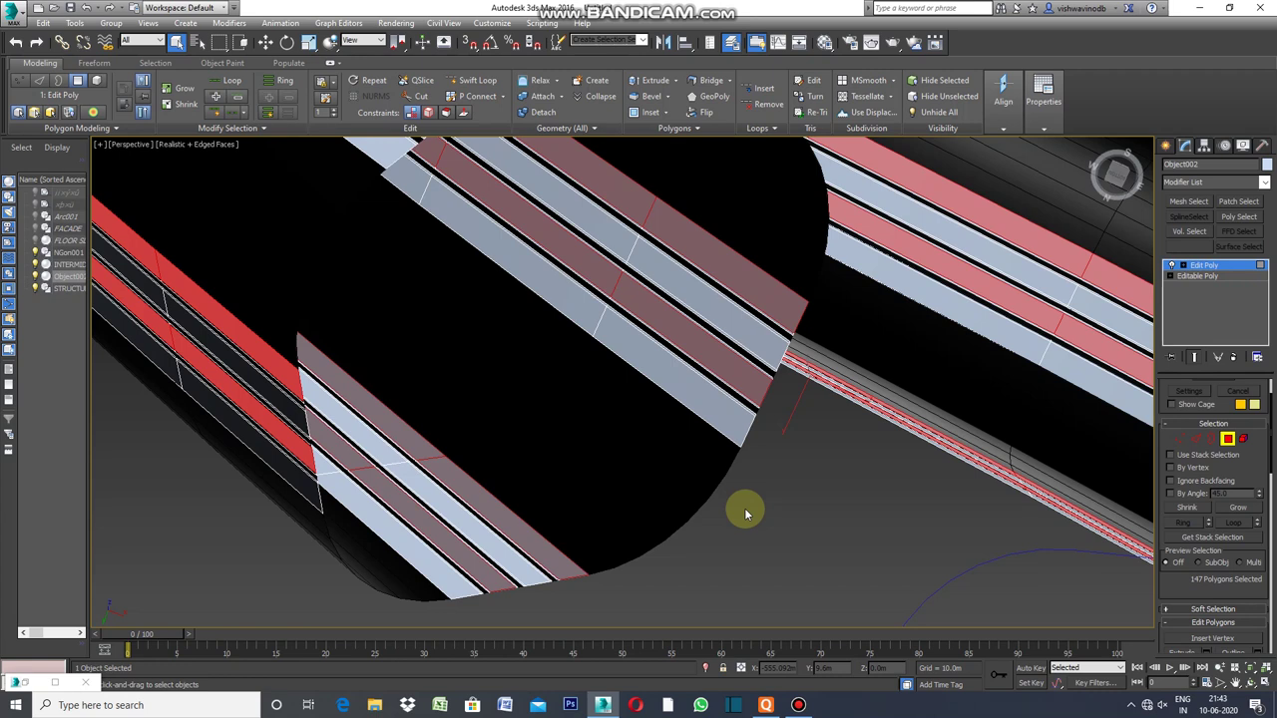
click(874, 486)
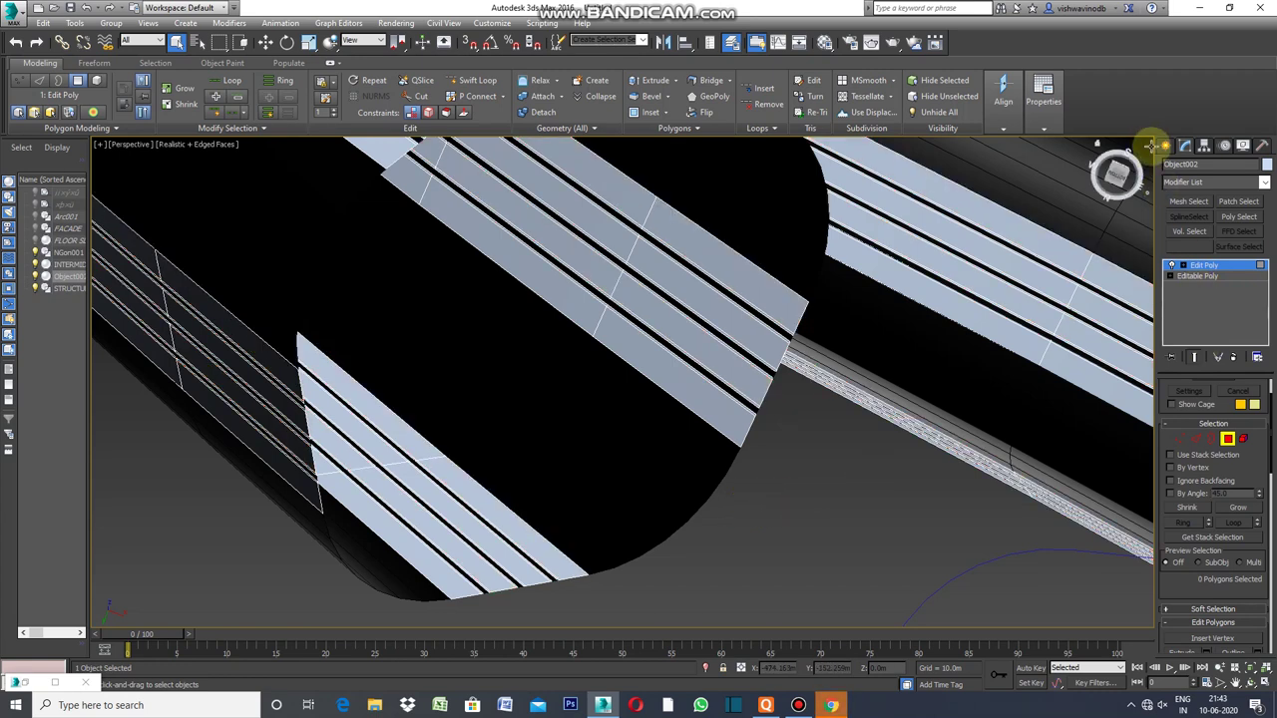
click(1165, 146)
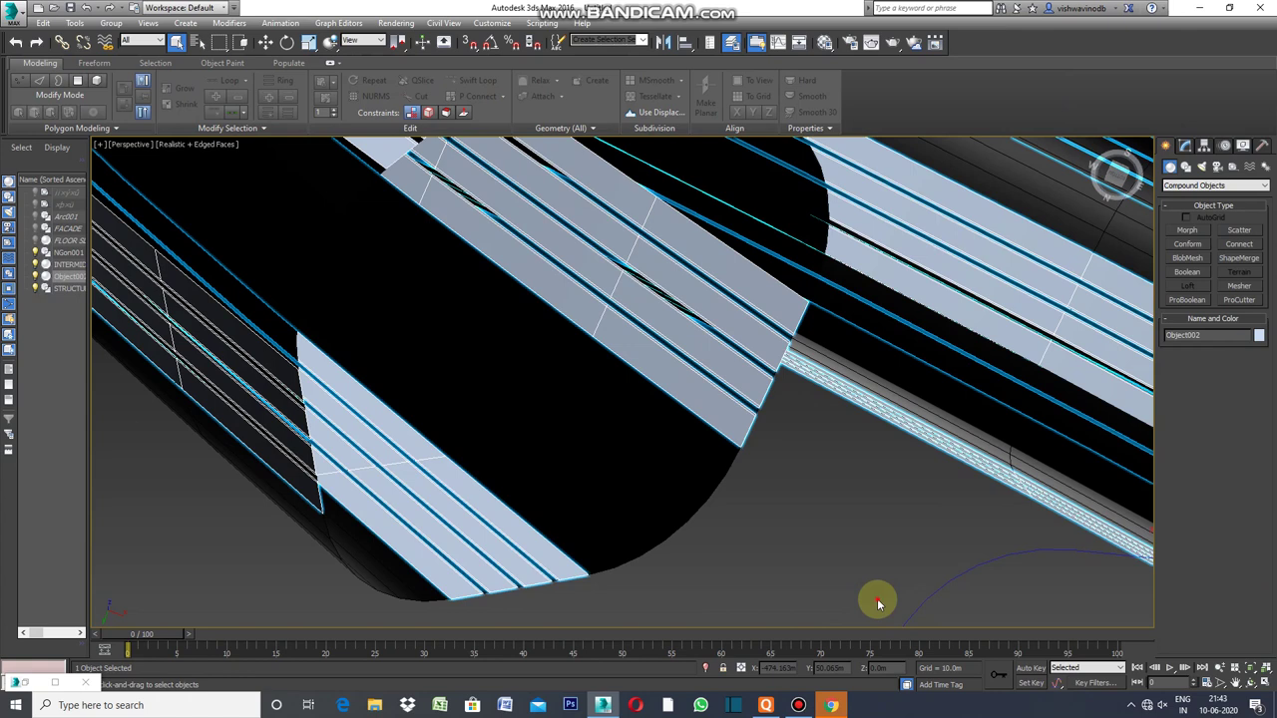
- Reselect the glazing strip object and add border edges on its top, bottom and left sides
click(875, 599)
click(763, 404)
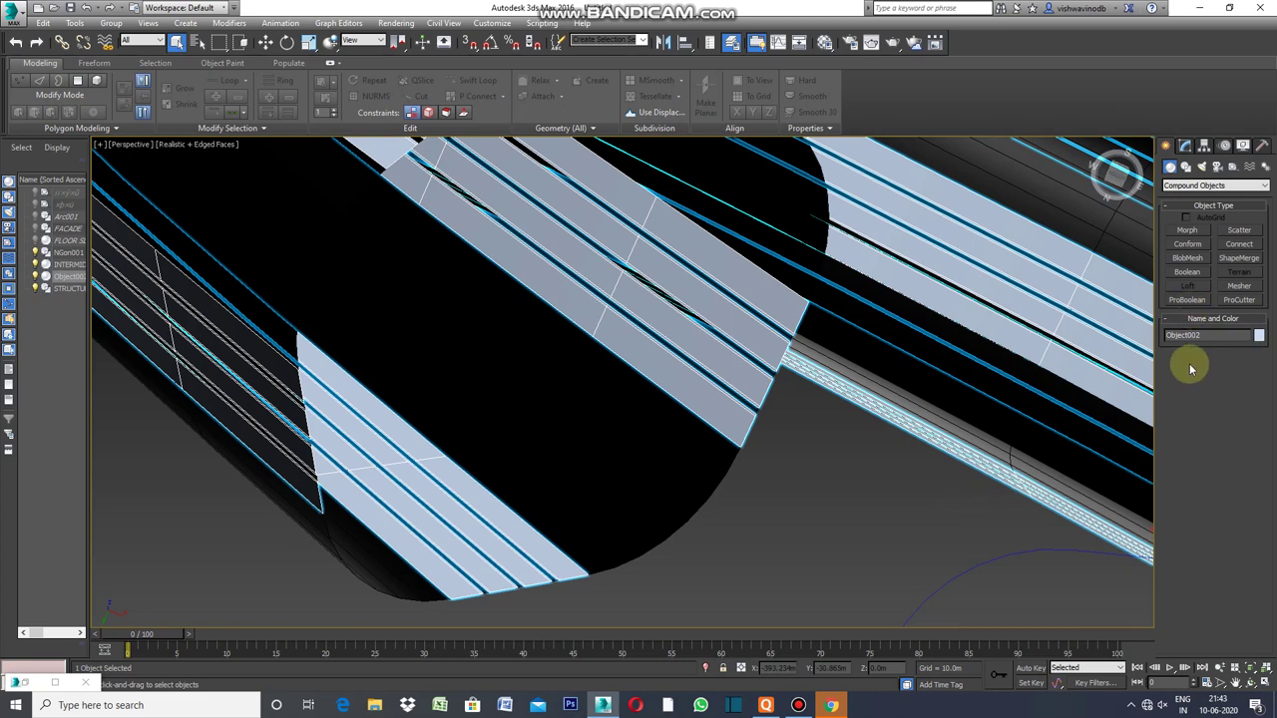
click(1185, 145)
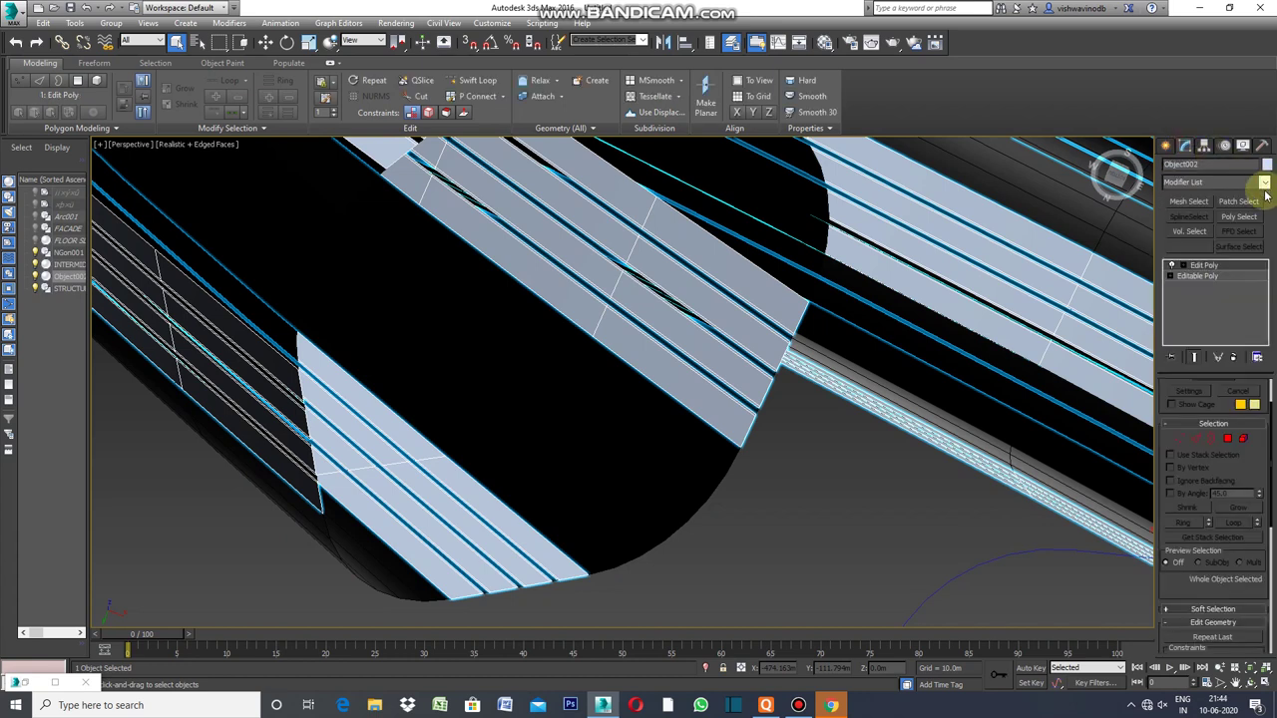
click(1197, 439)
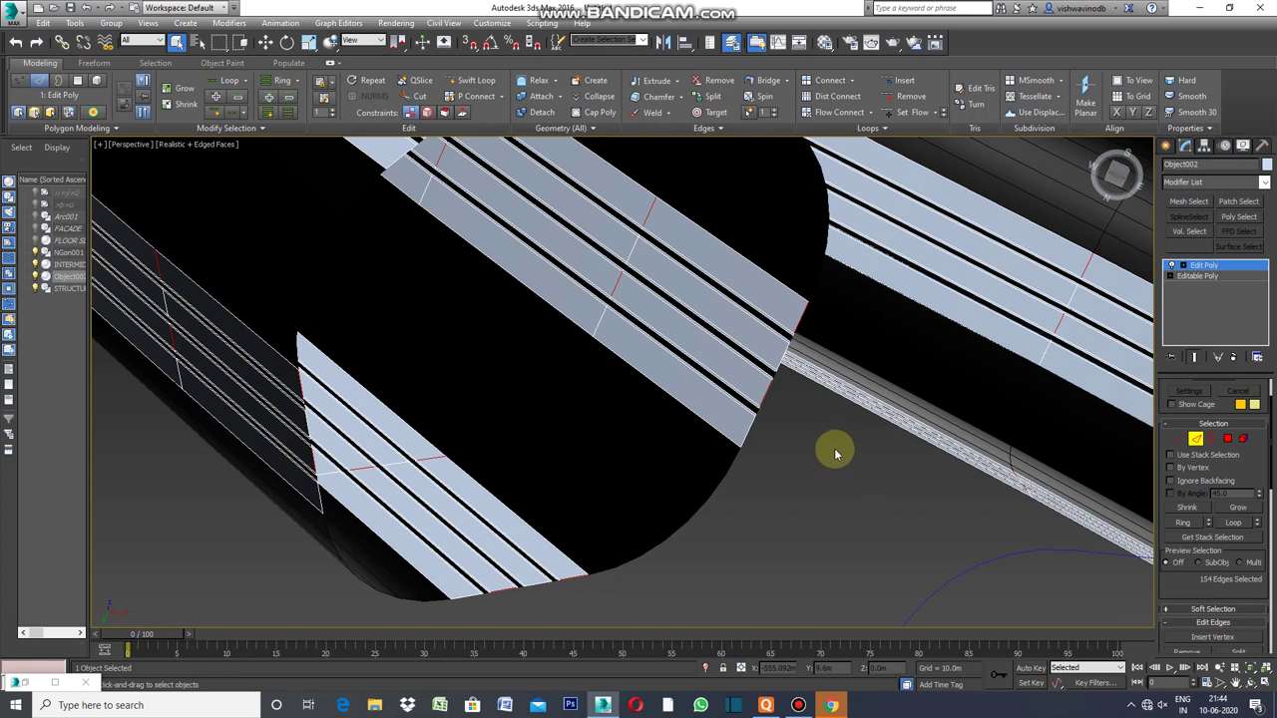
ctrl+click(782, 360)
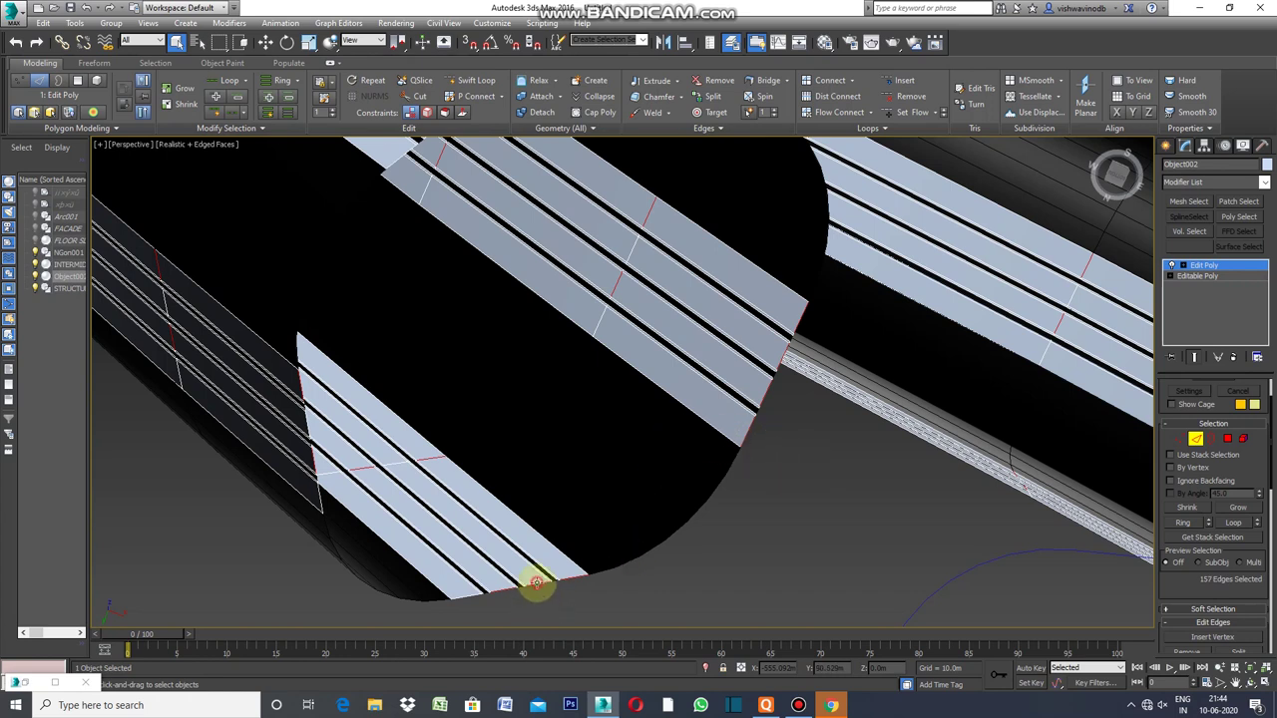
ctrl+click(461, 595)
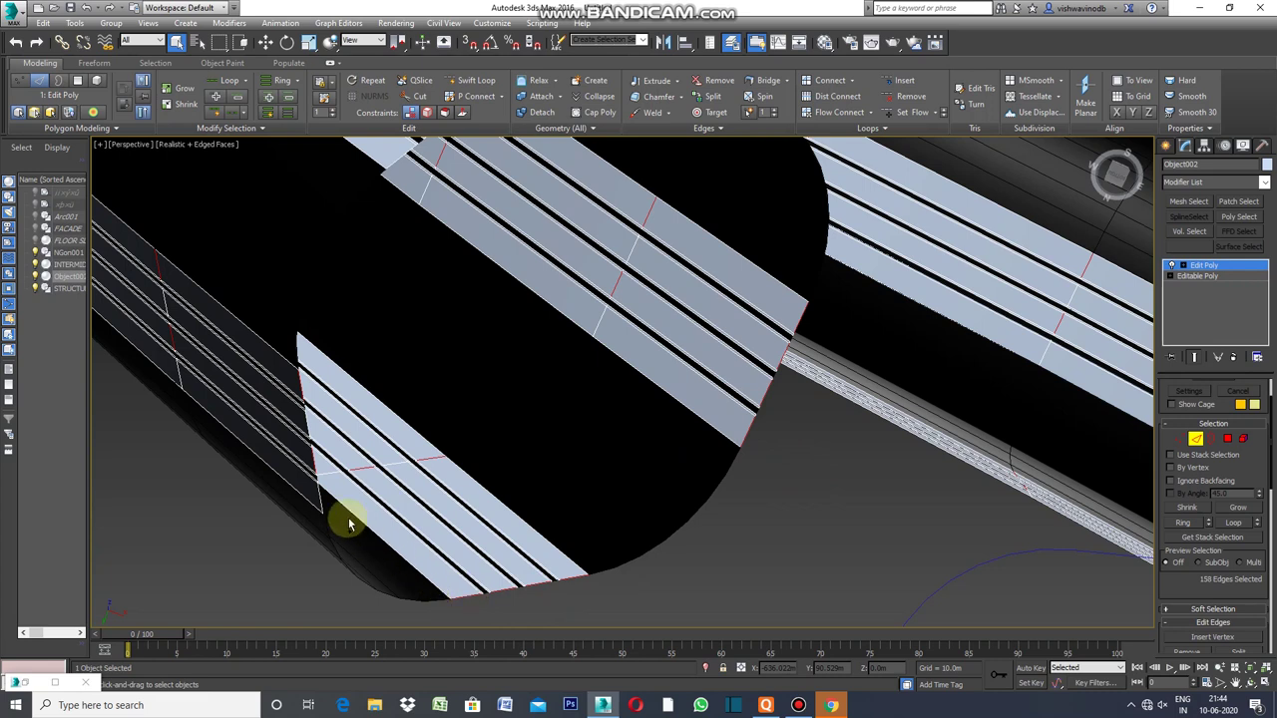
ctrl+click(316, 496)
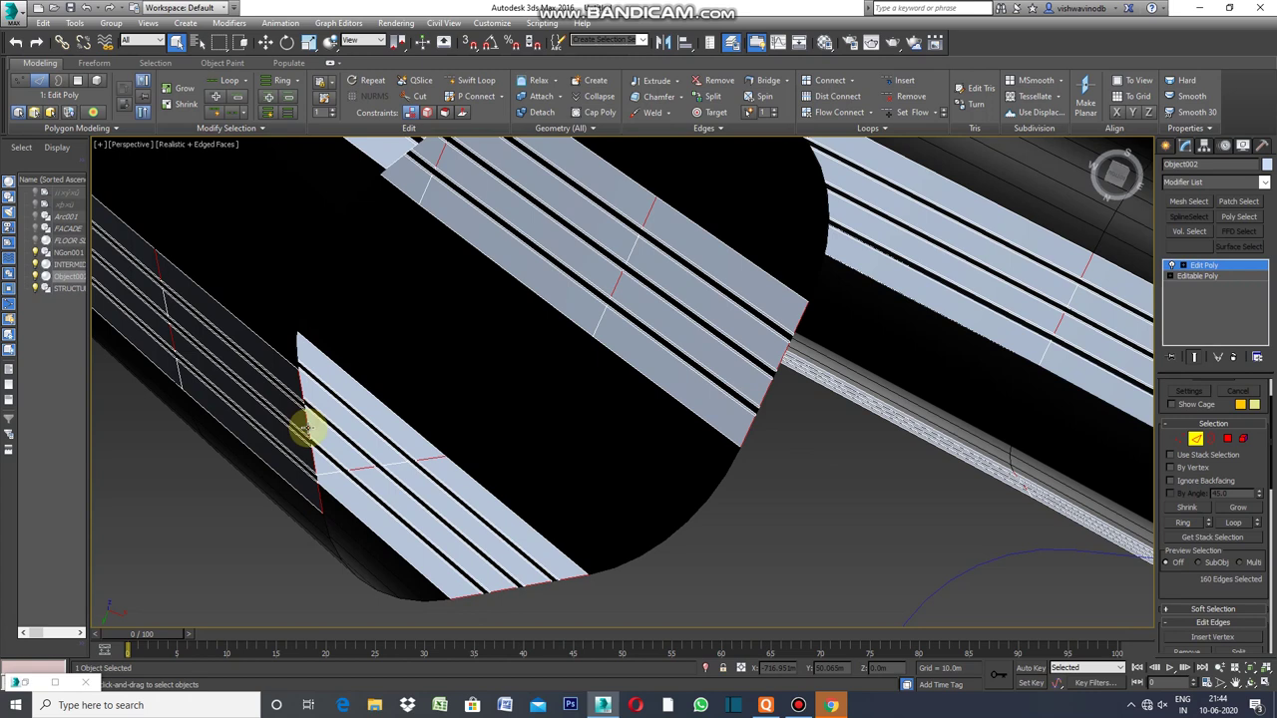
ctrl+click(295, 380)
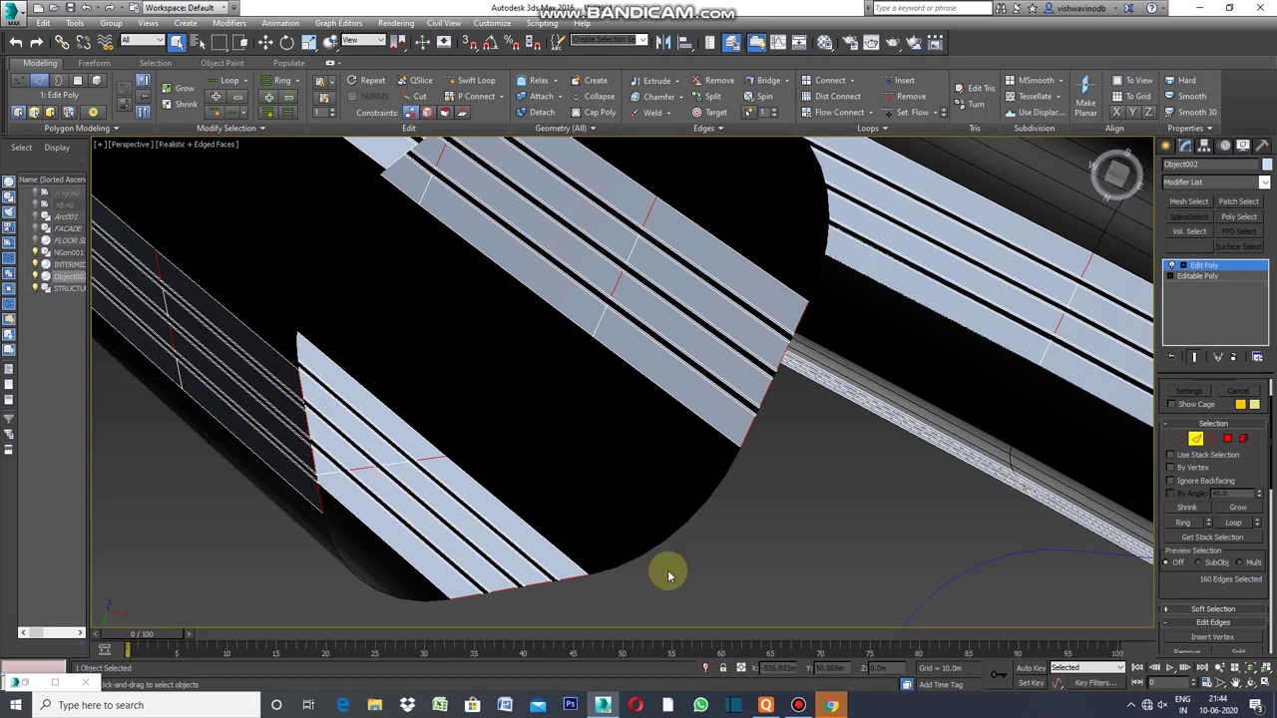
- Add the two diagonal corner edges, extend to rings, and convert to 336 strip polygons
click(1234, 682)
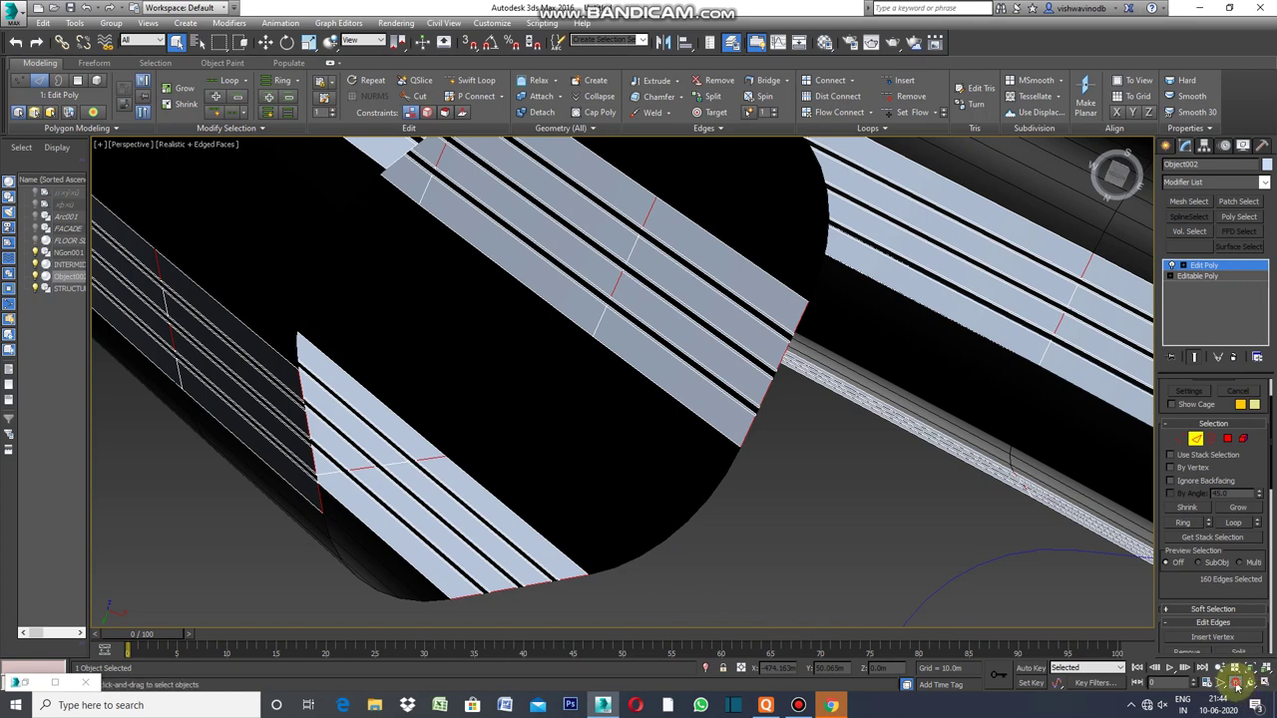
drag(849, 482, 915, 572)
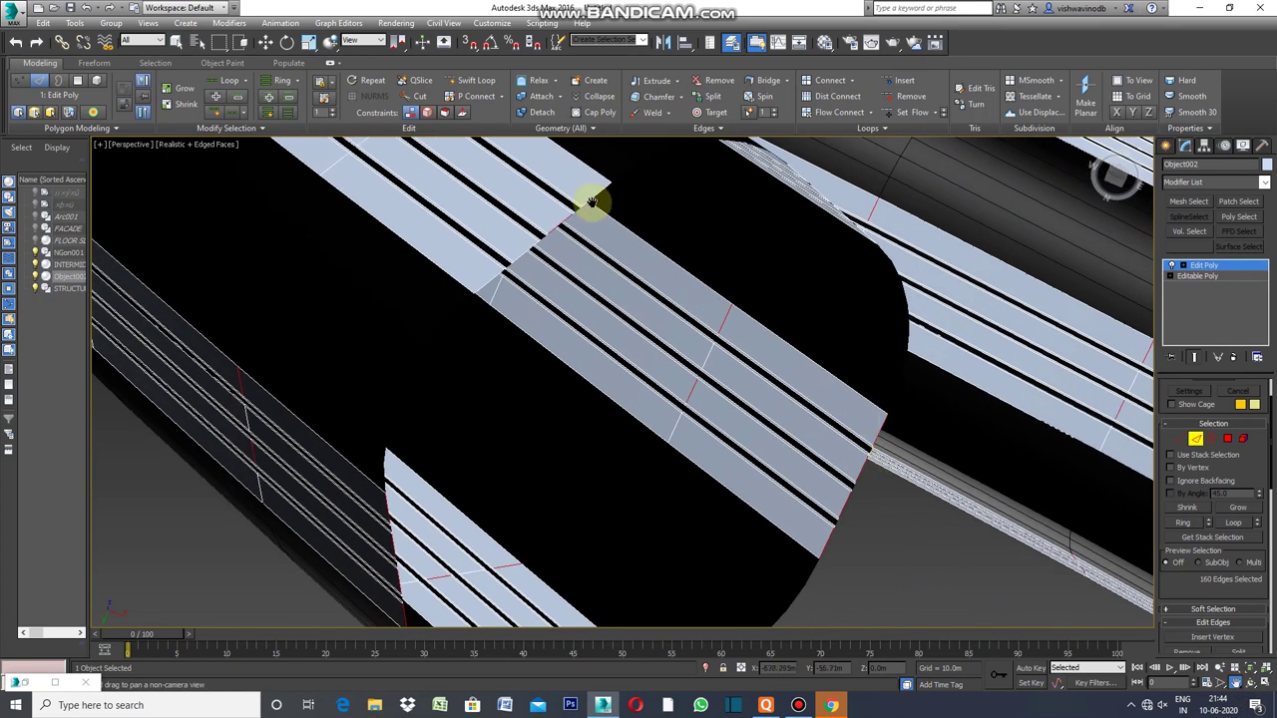
right_click(397, 494)
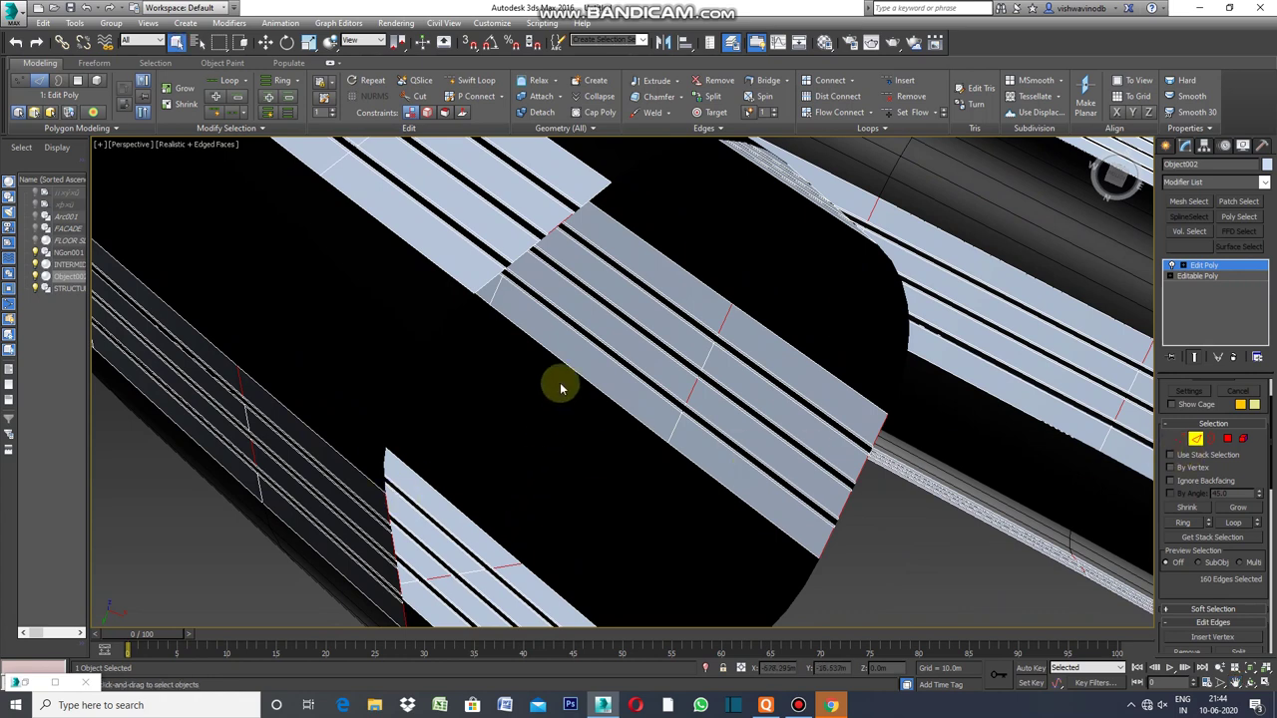
ctrl+click(578, 206)
ctrl+click(530, 248)
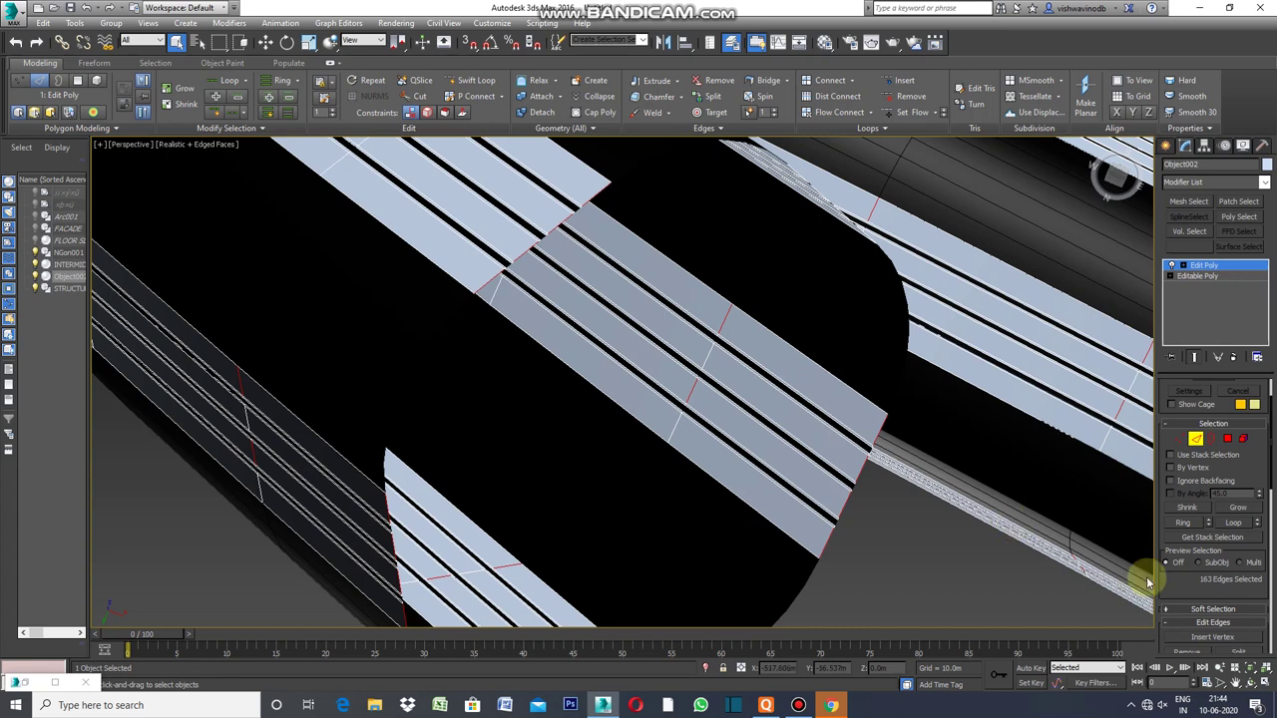
click(1188, 525)
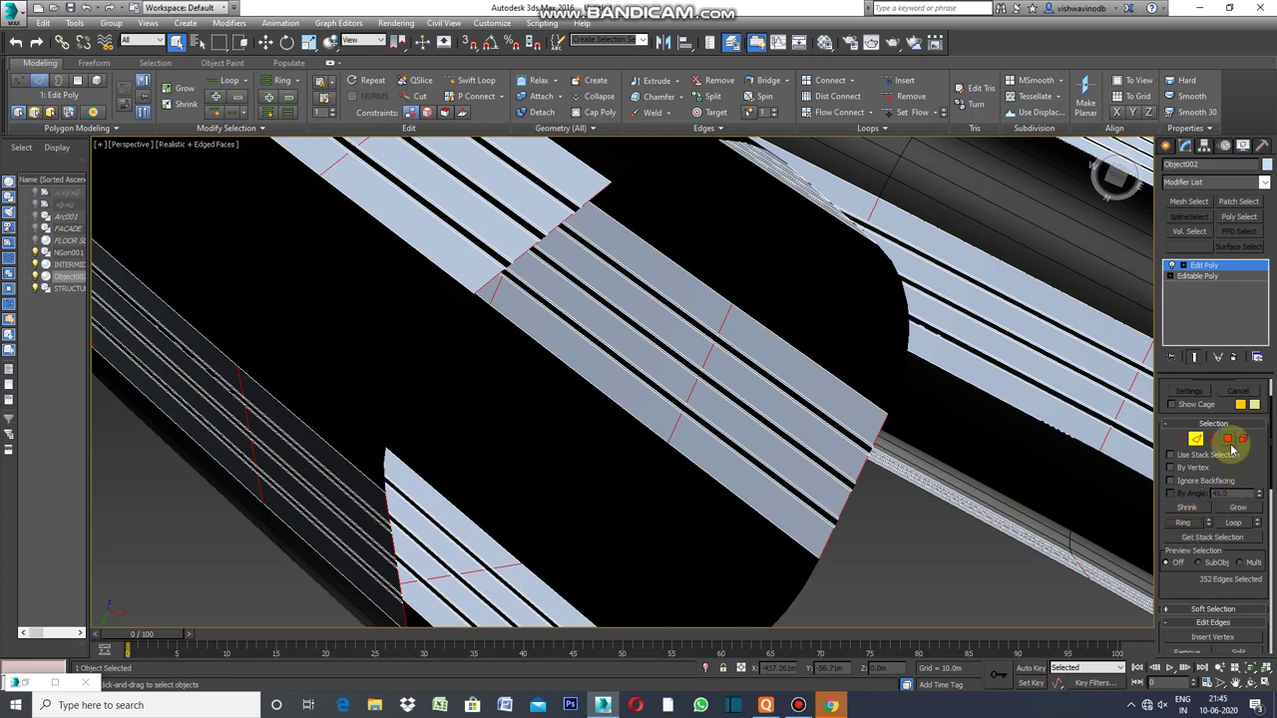
ctrl+click(1228, 439)
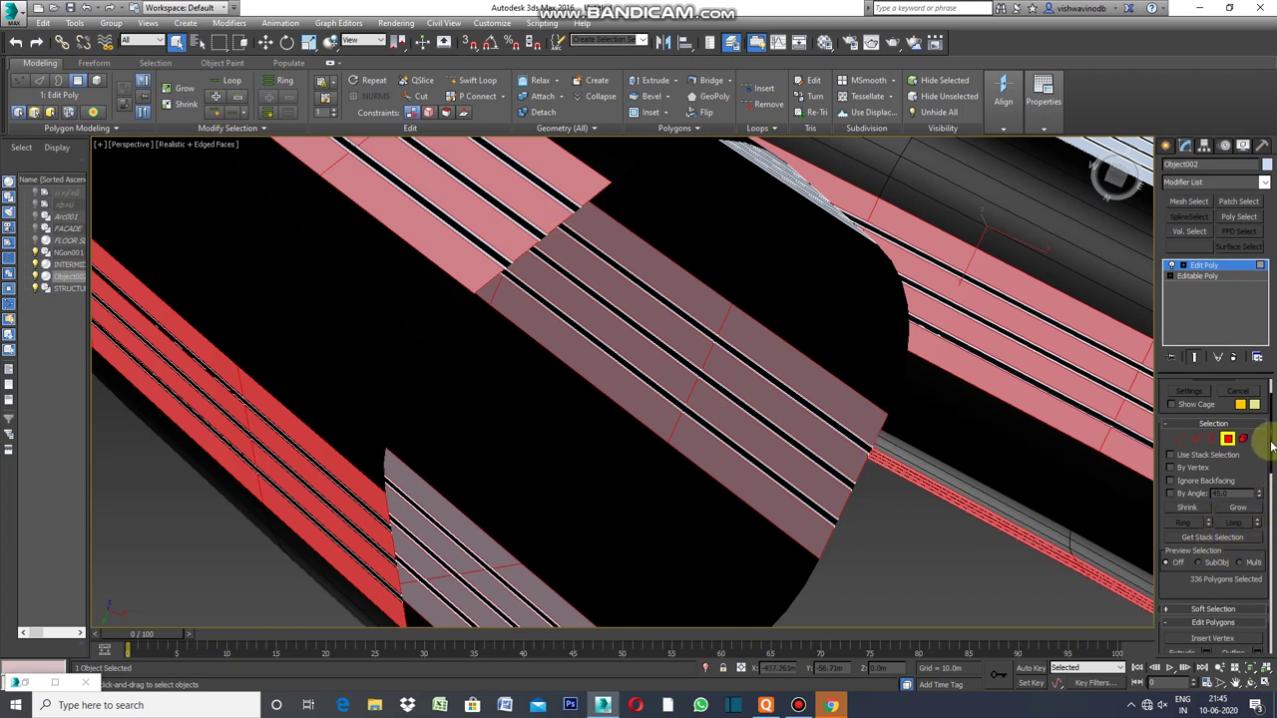
- Inset each selected glazing polygon separately (By Polygon) by 0.95m
scroll(1270, 446, down, 2)
scroll(1269, 448, down, 2)
scroll(1269, 448, down, 2)
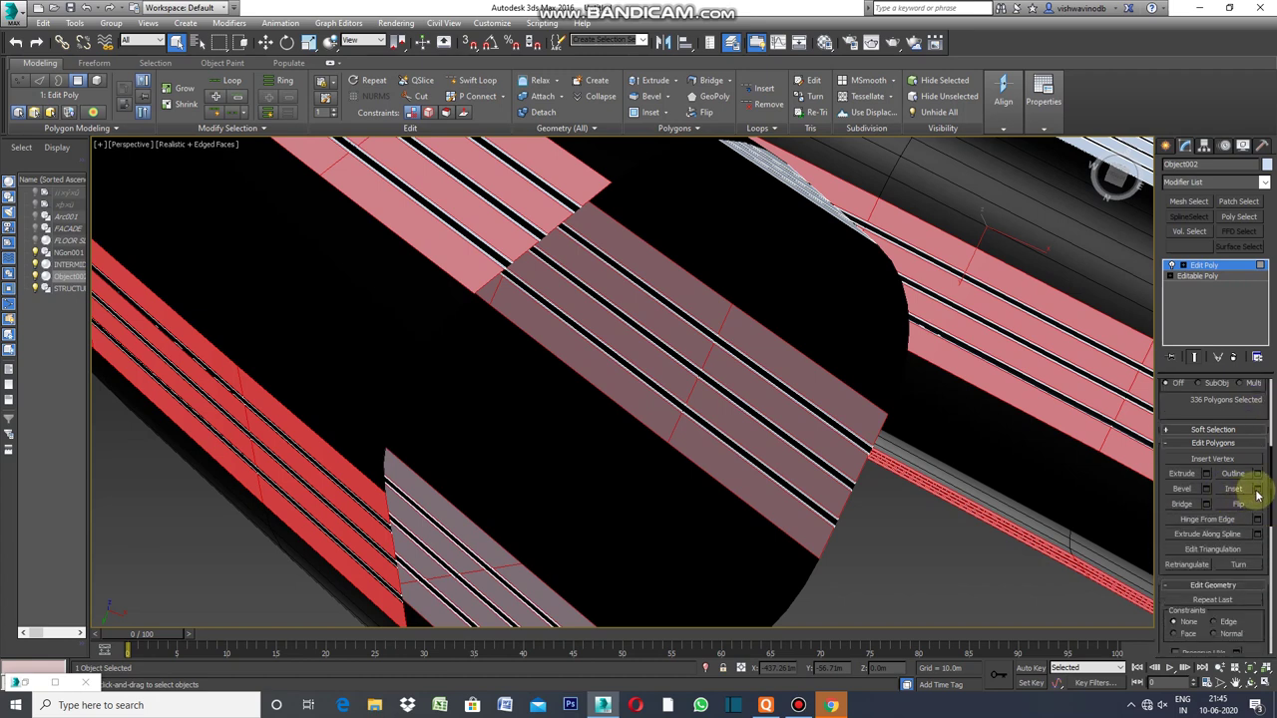
click(1236, 489)
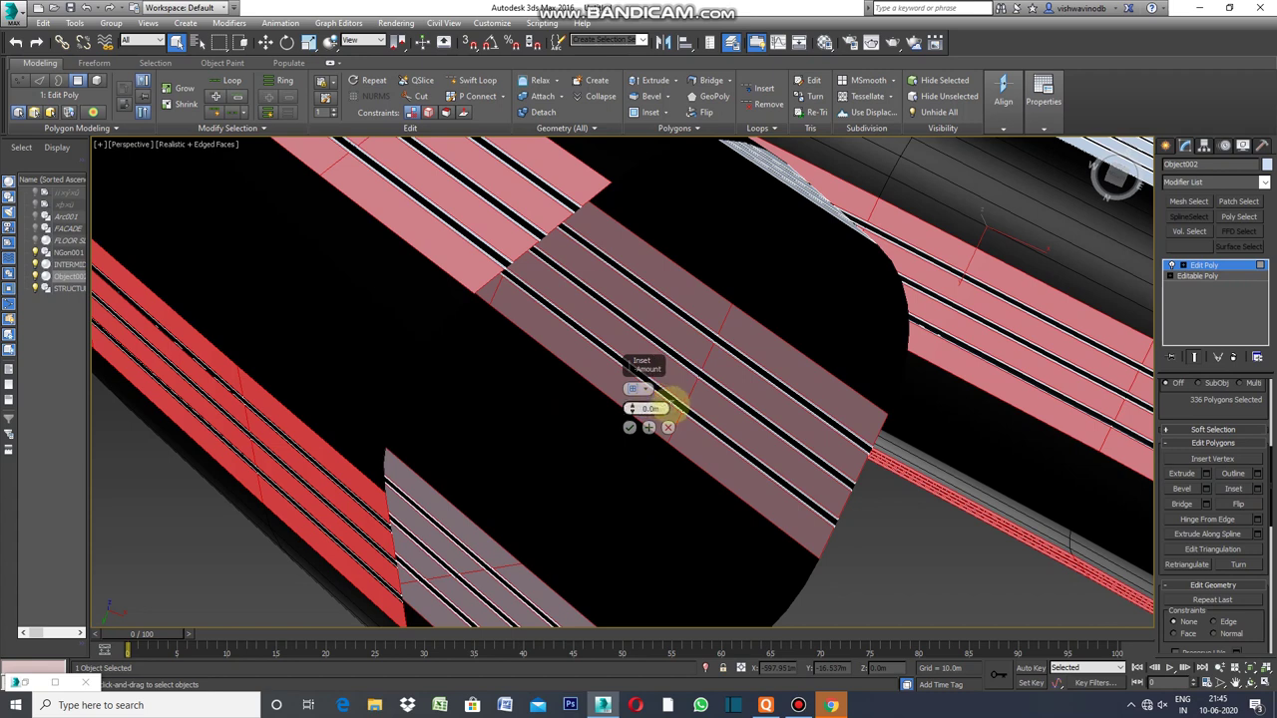
click(647, 391)
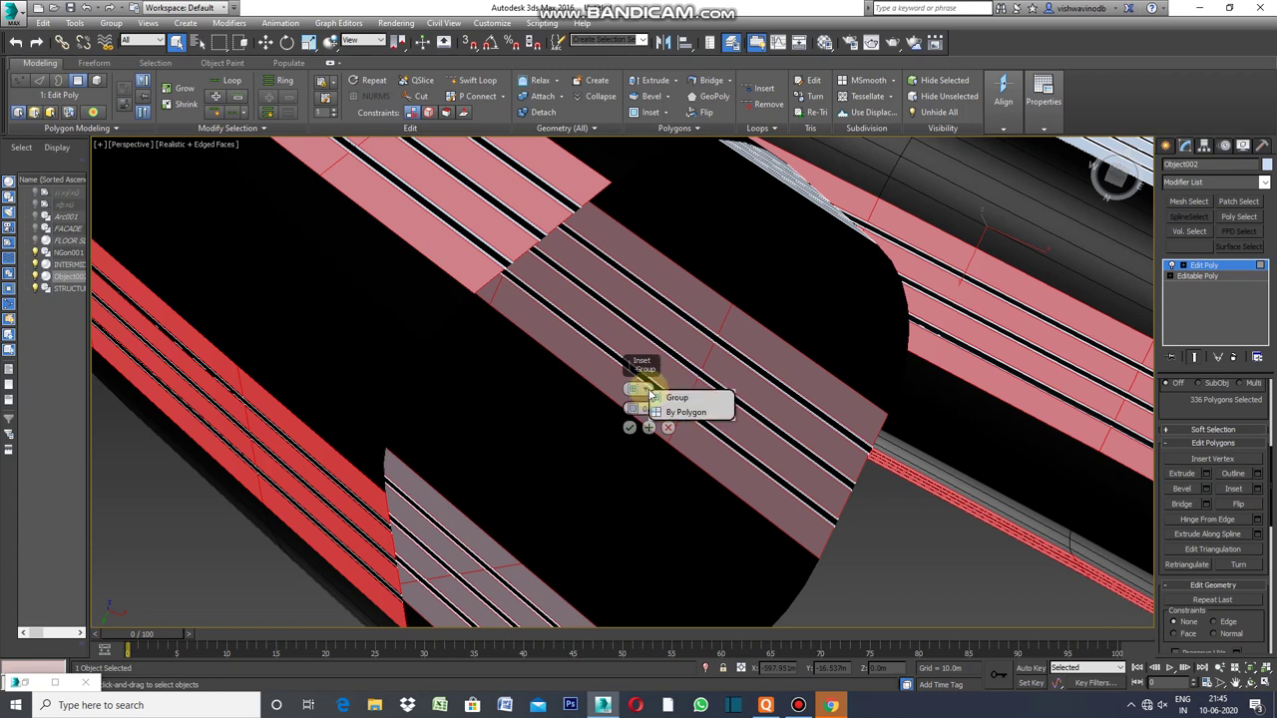
click(698, 415)
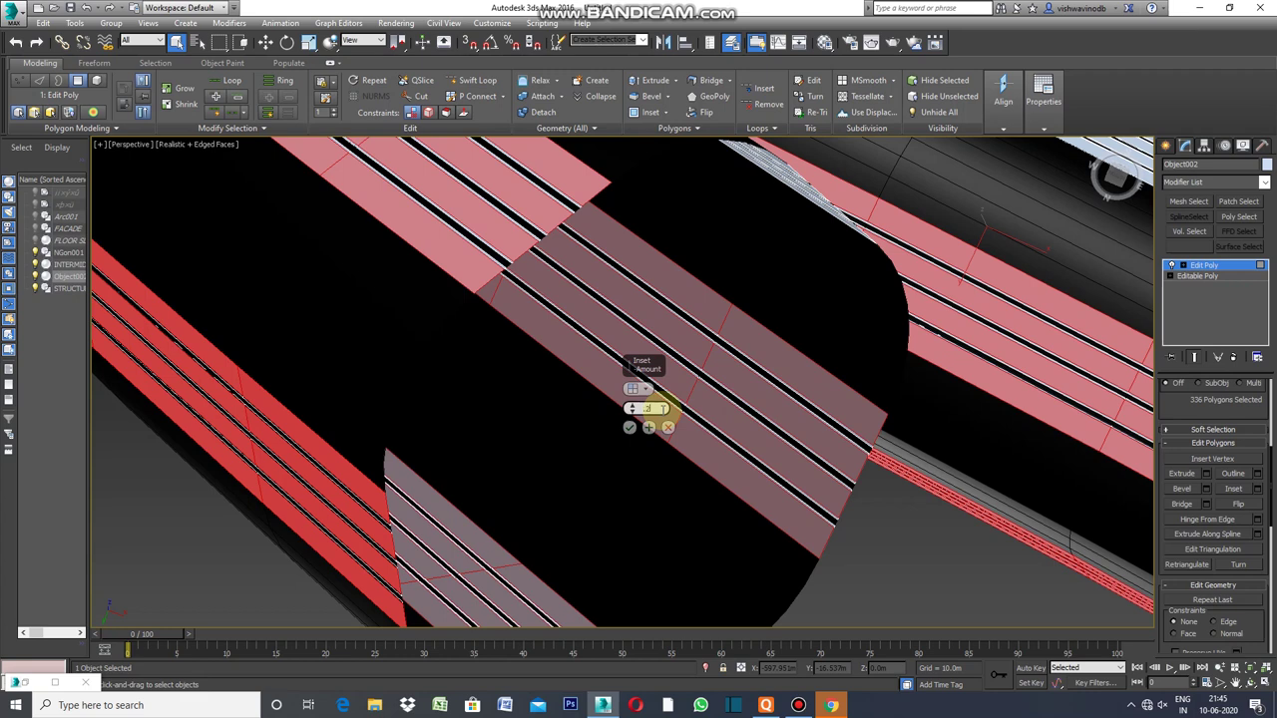
text(0.1)
key(Return)
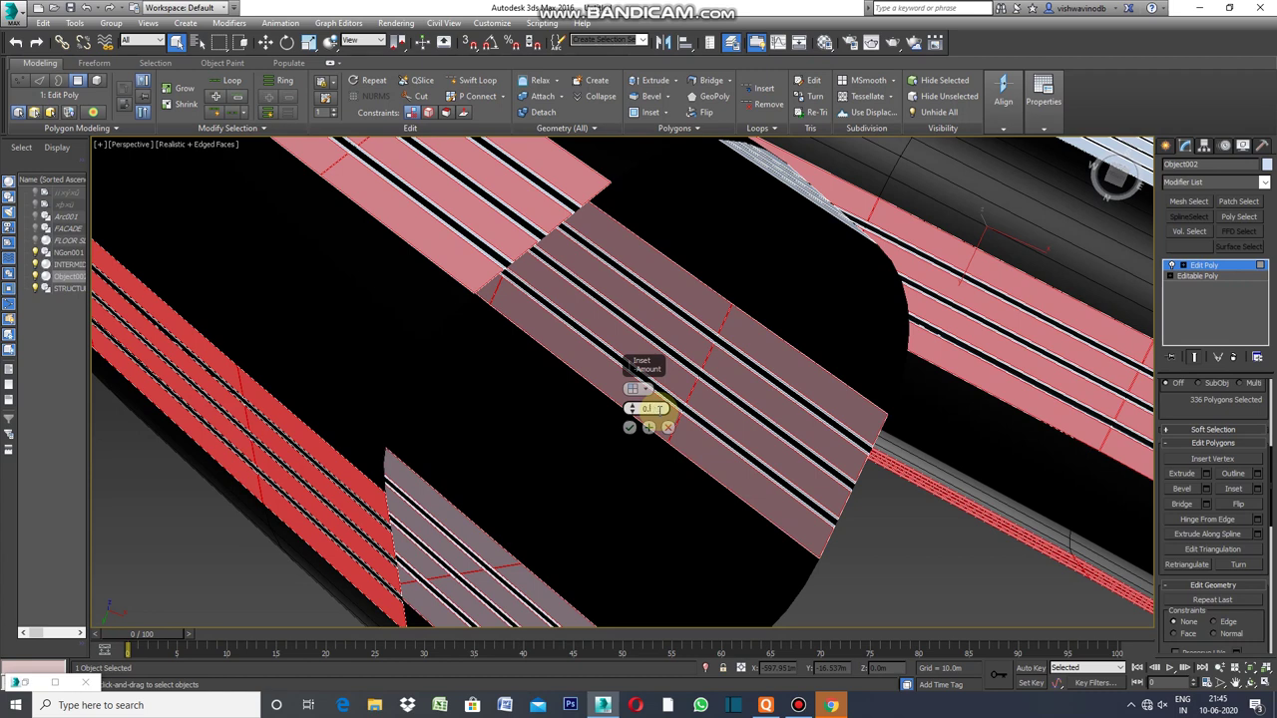
text(95)
key(Return)
click(630, 428)
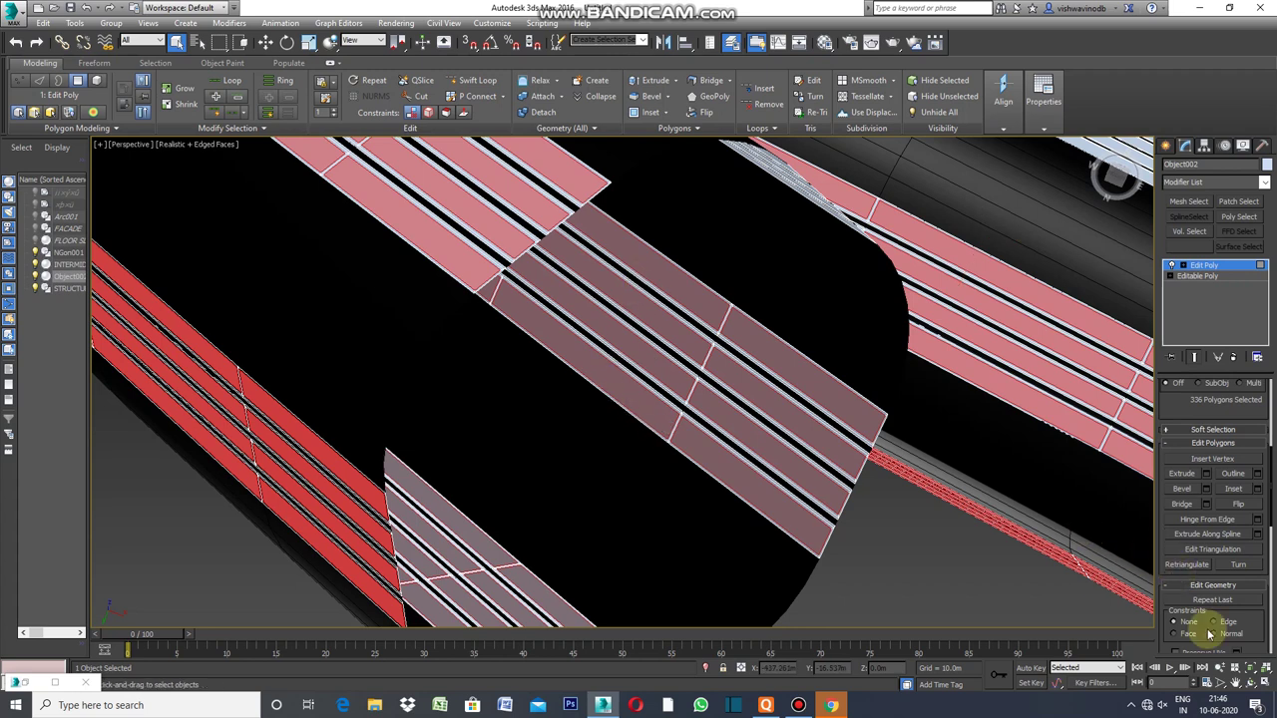
mouse_move(1272, 461)
mouse_down()
mouse_move(1271, 509)
mouse_move(1265, 405)
mouse_move(1267, 461)
mouse_up()
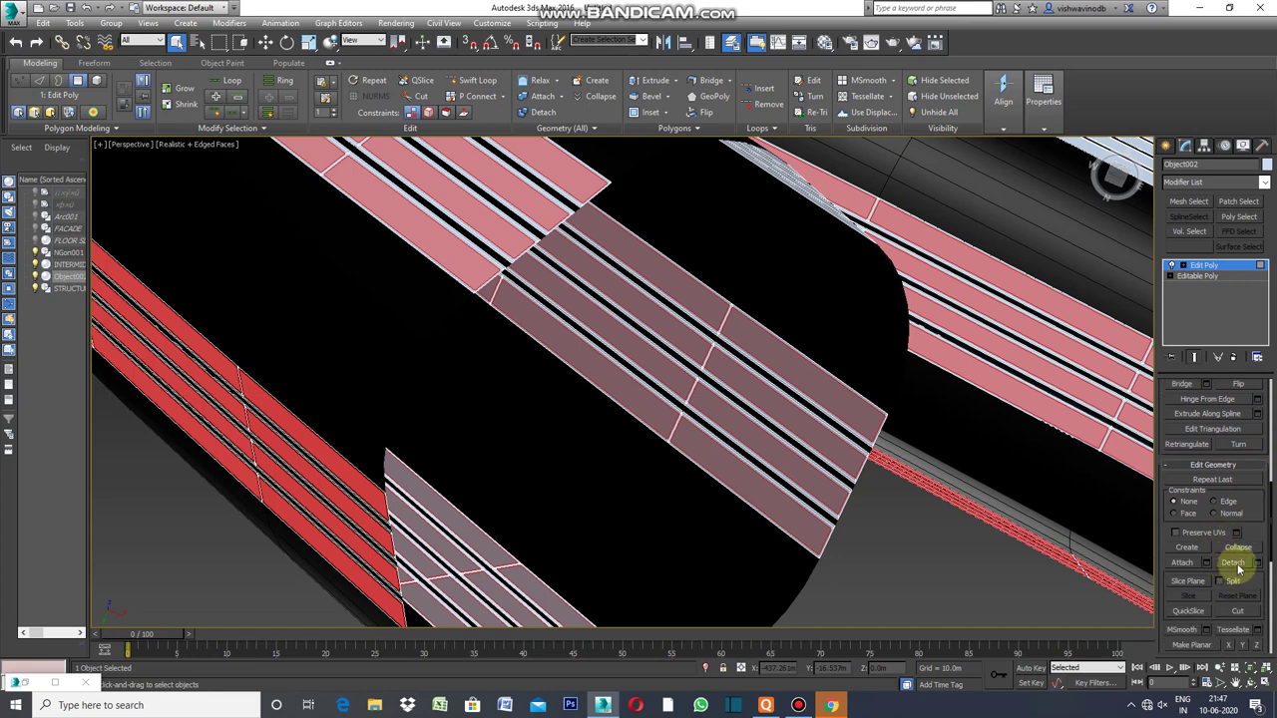
click(1238, 565)
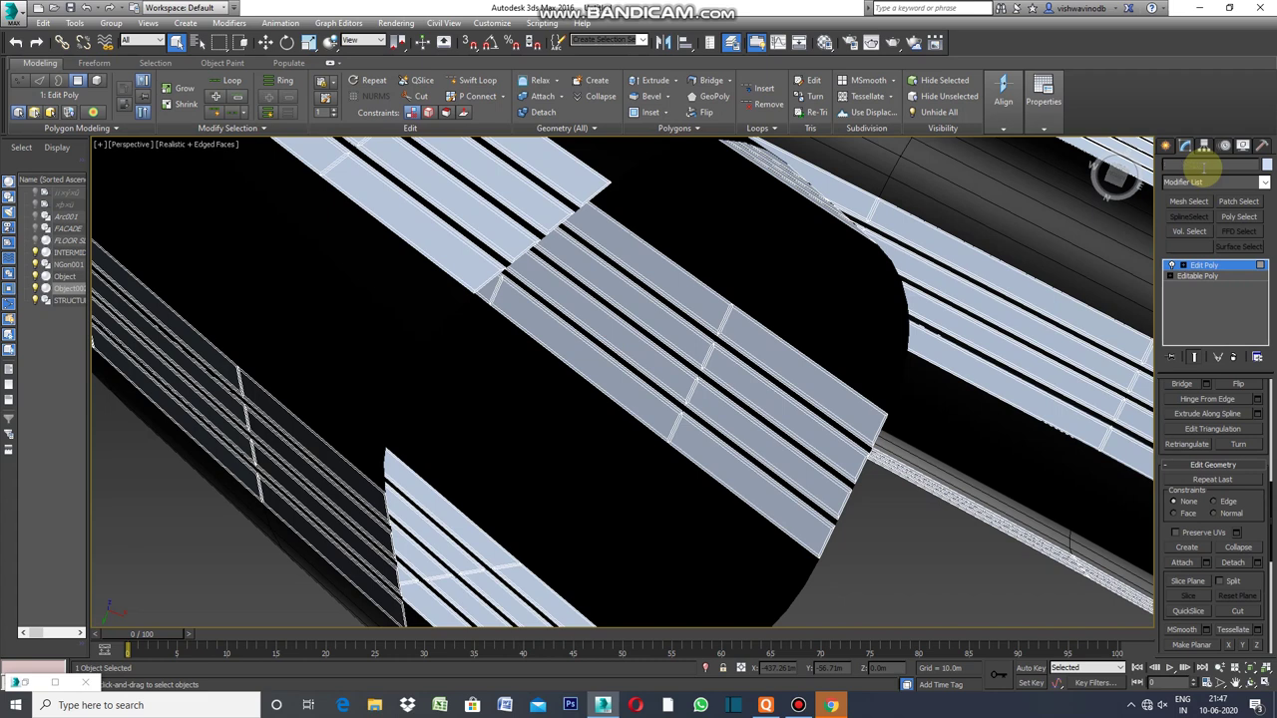
- Name the detached panel object GLAZING MULLIONS and choose white as its object colour
text(c)
text(GLAZING MULLIONS)
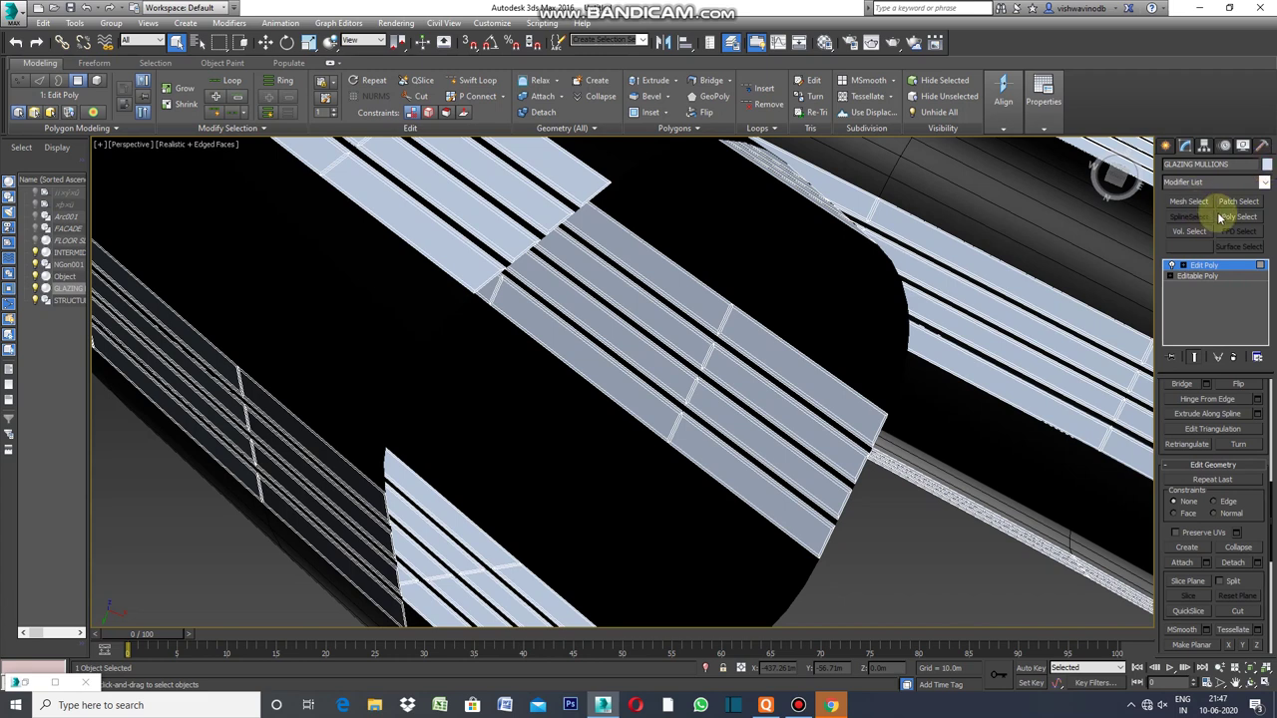
click(1266, 165)
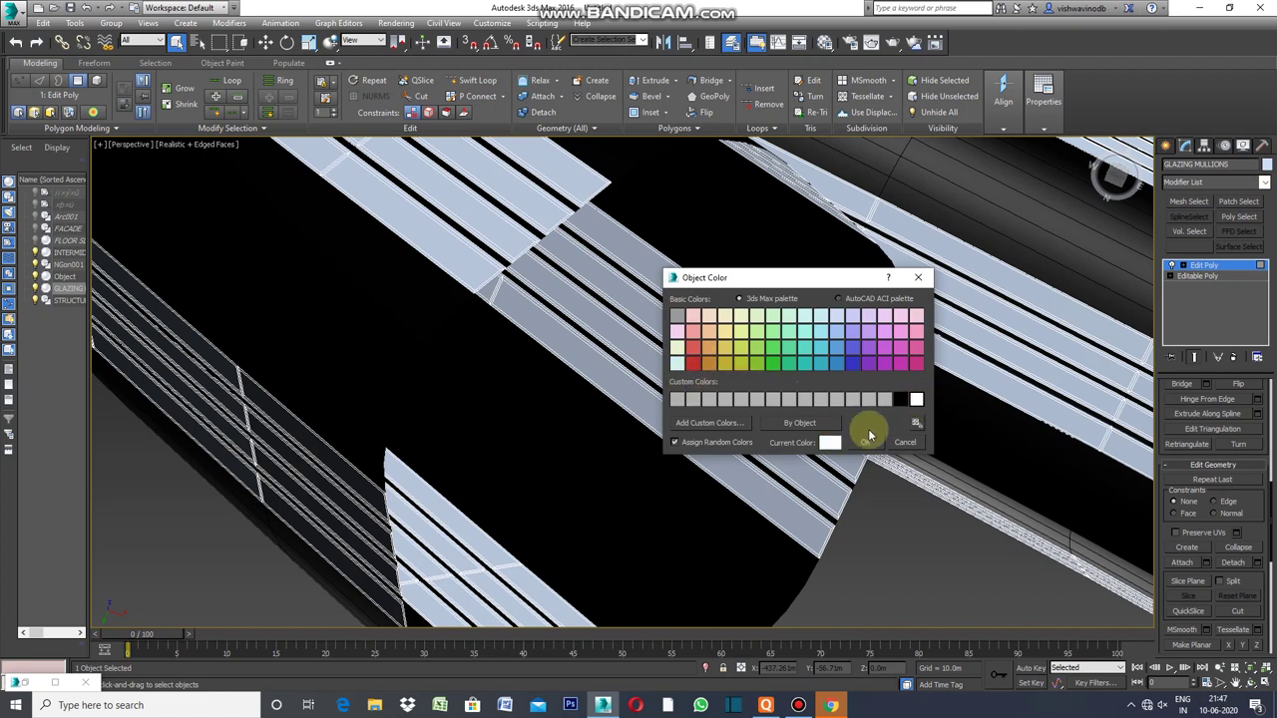
- Confirm the white colour and assign the 01 - Default material to the glazing panels
click(864, 442)
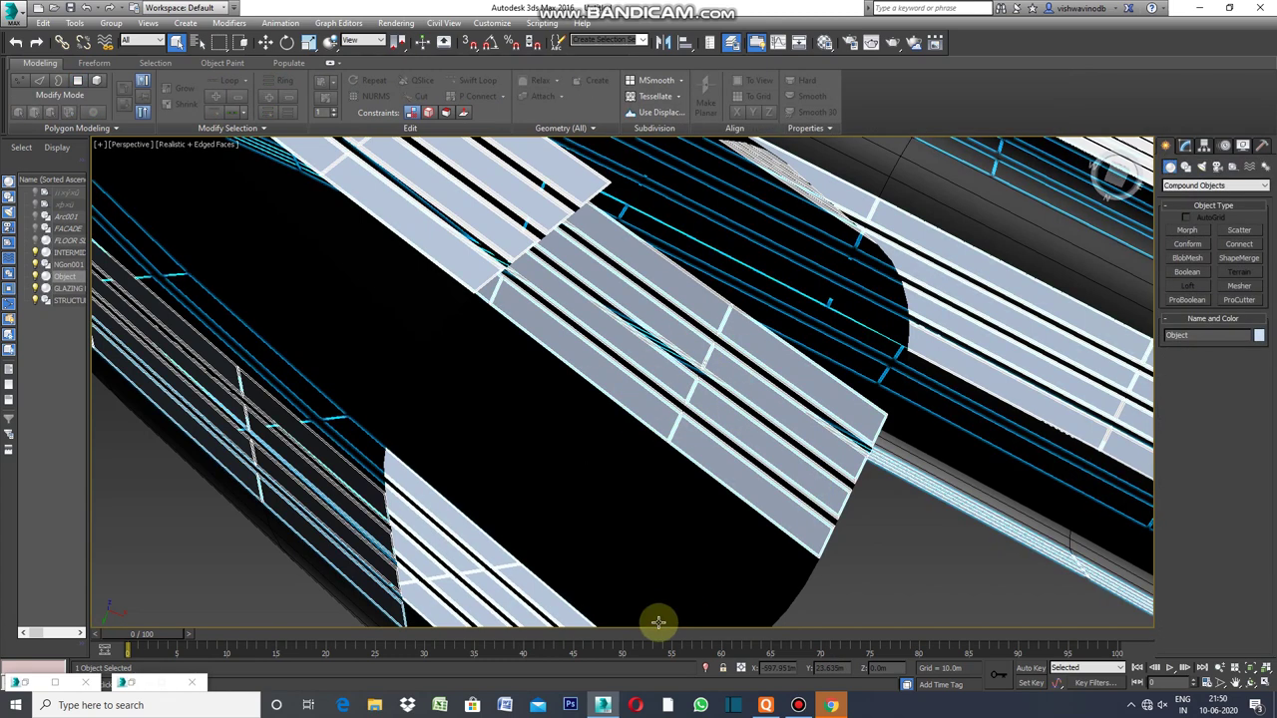
click(131, 684)
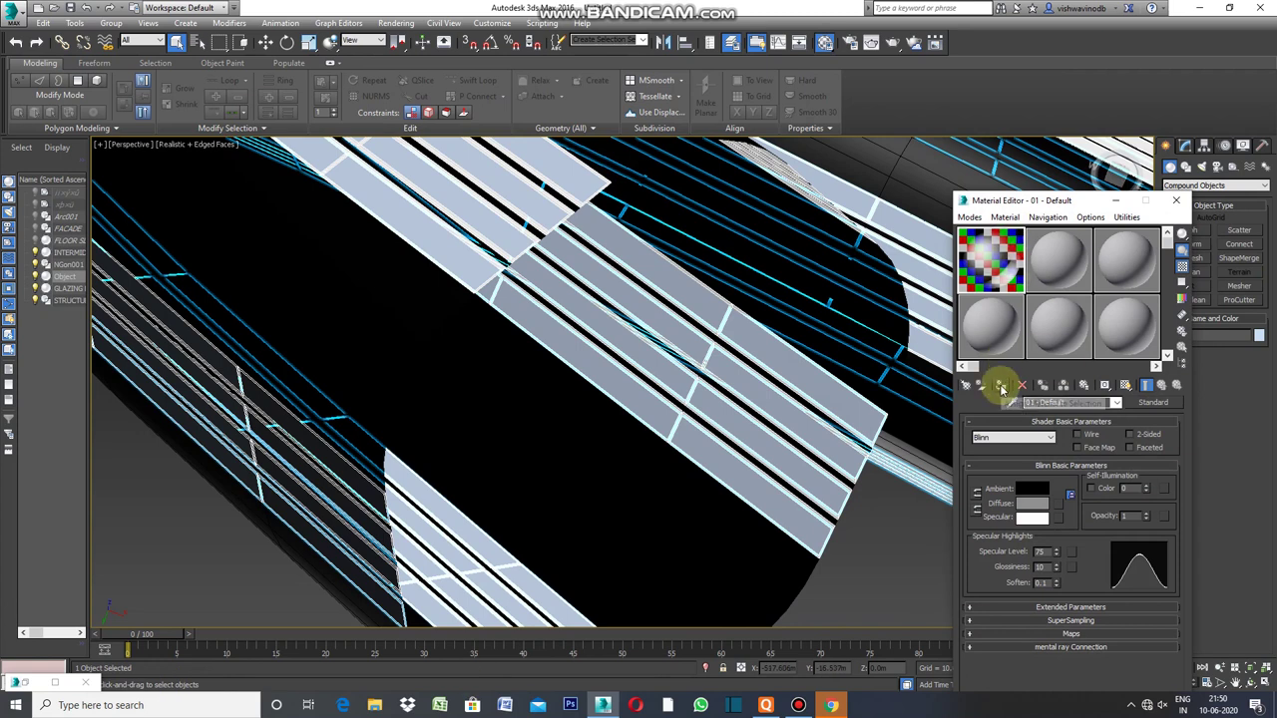
click(1003, 389)
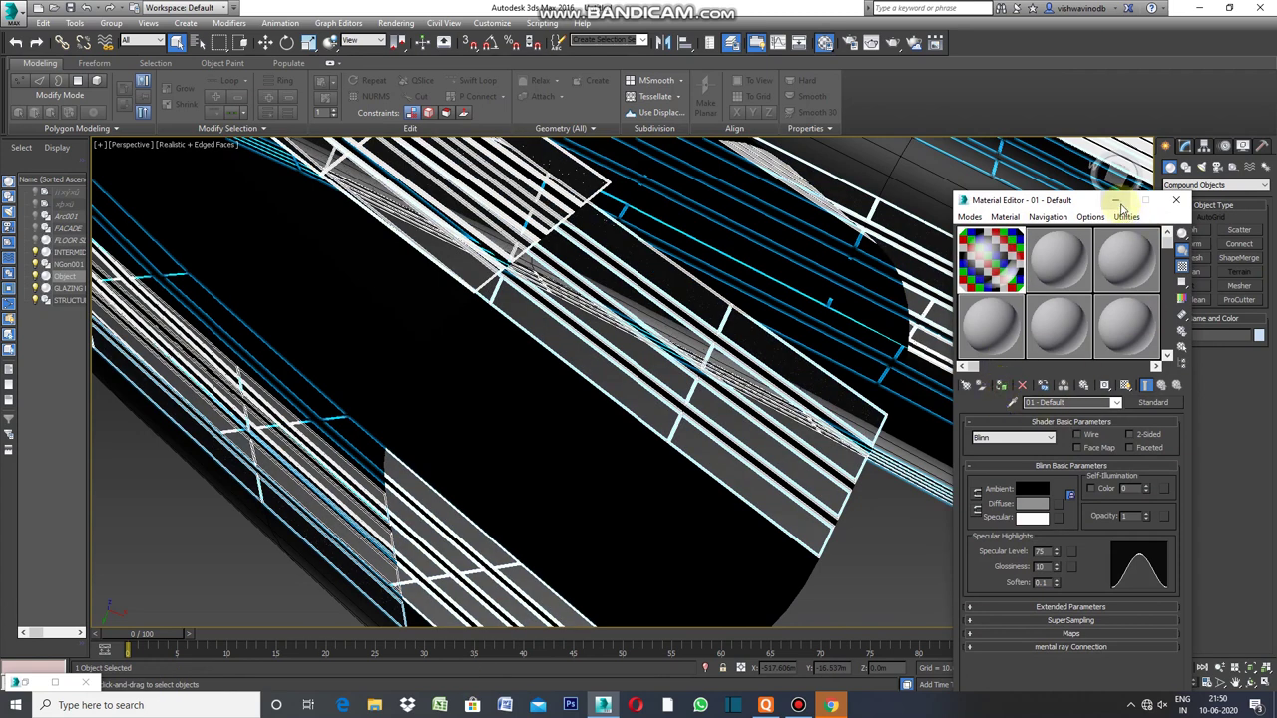
click(1117, 202)
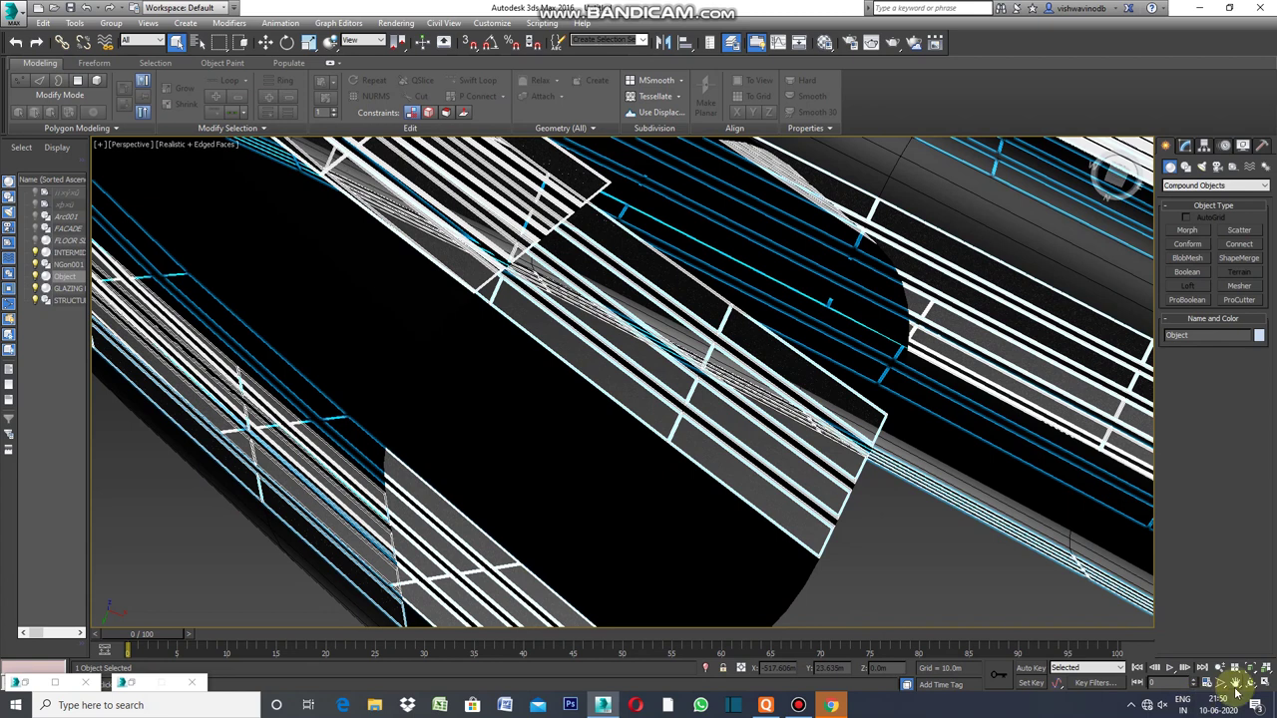
- Select STRUCTURE WALL, frame its tube end, and add a Shell modifier
click(734, 528)
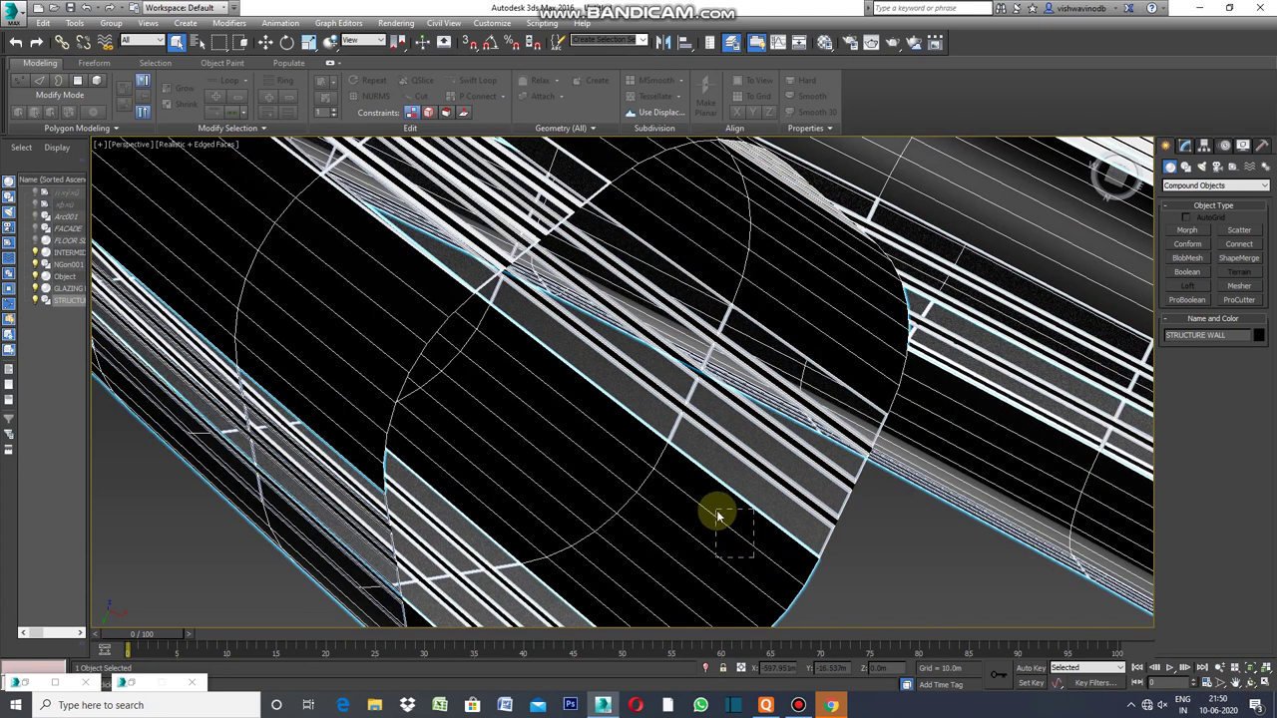
click(1238, 684)
mouse_move(969, 599)
mouse_down()
mouse_move(822, 450)
mouse_move(673, 513)
mouse_move(919, 526)
mouse_move(929, 550)
mouse_up()
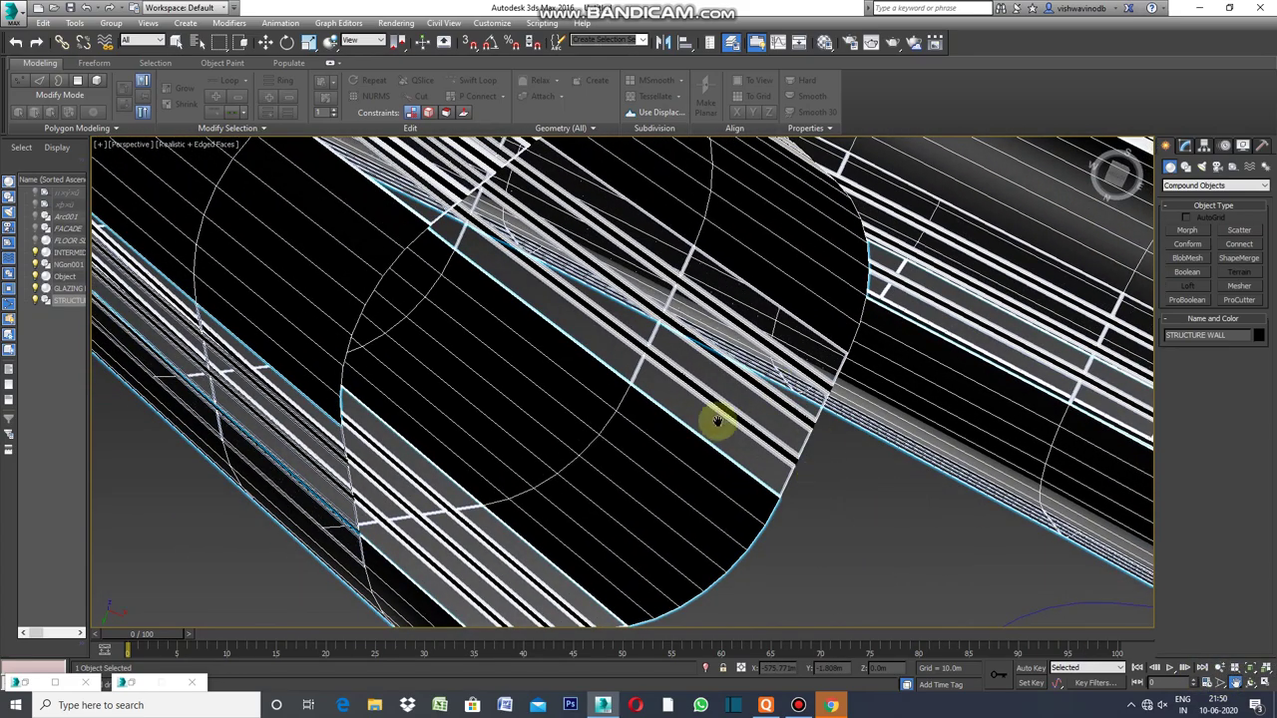
click(1238, 684)
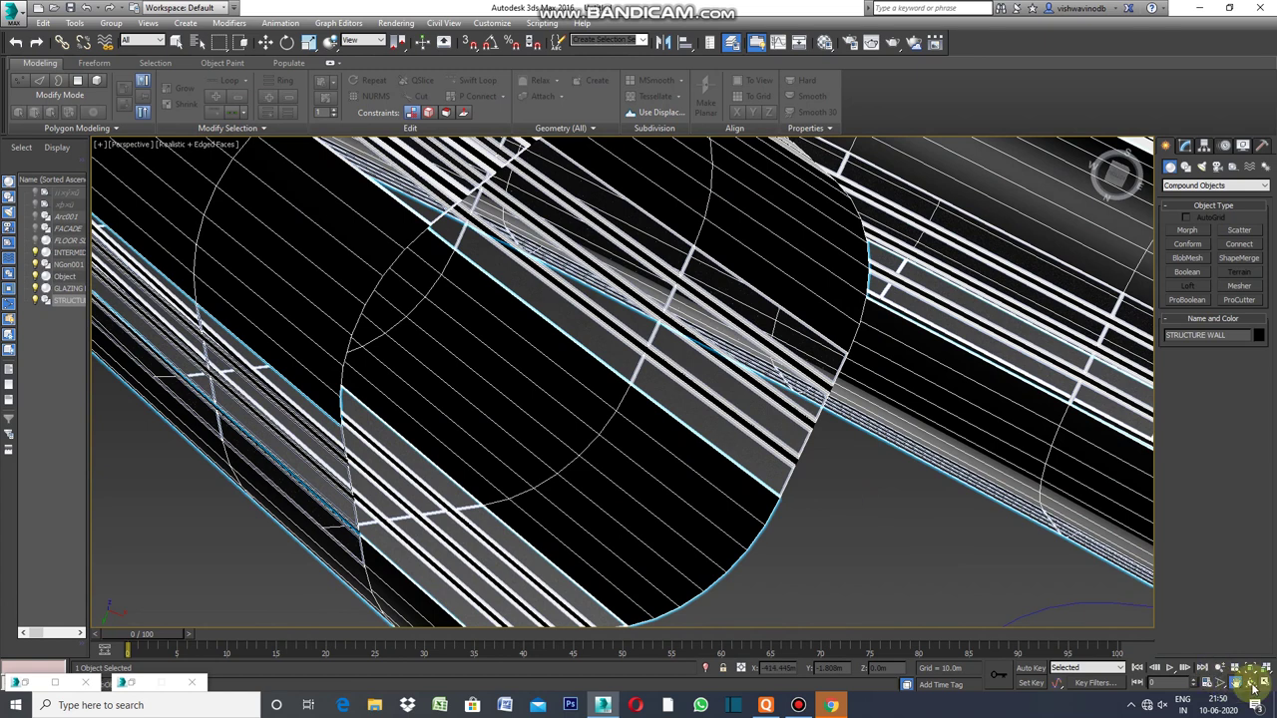
scroll(714, 462, down, 3)
scroll(708, 451, down, 2)
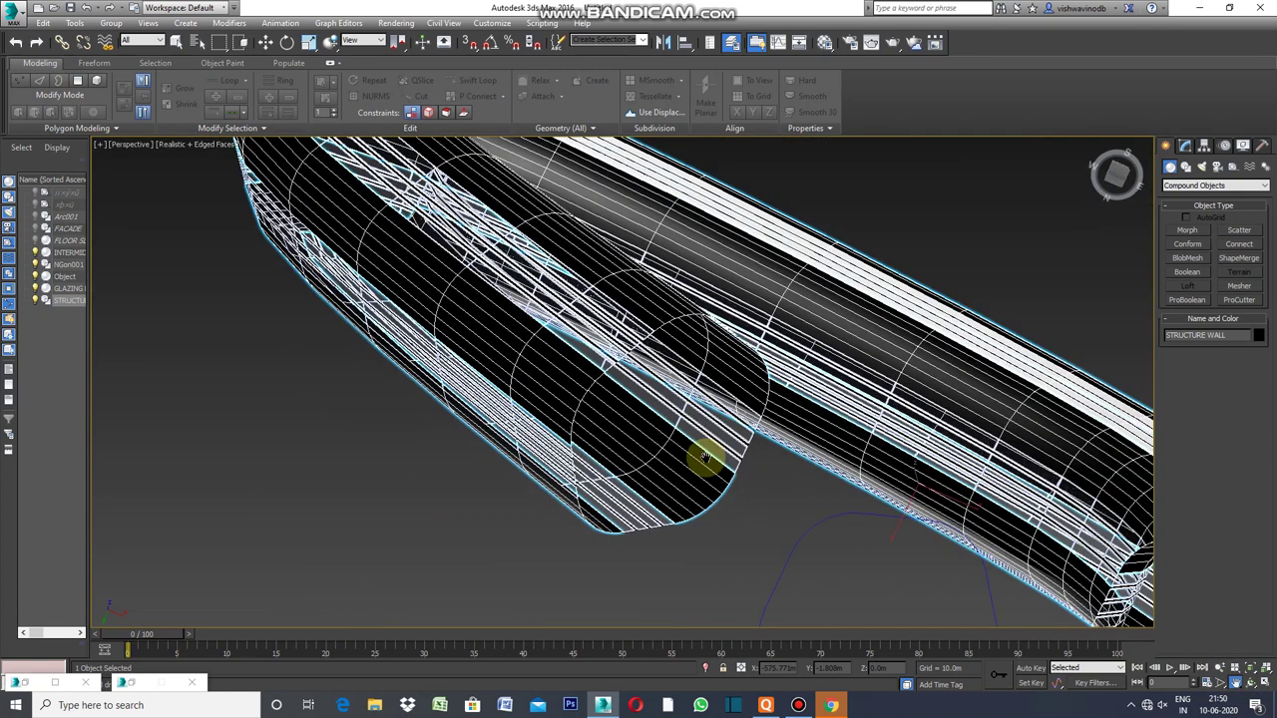
mouse_move(764, 508)
mouse_down()
mouse_move(710, 523)
mouse_move(609, 496)
mouse_move(522, 402)
mouse_up()
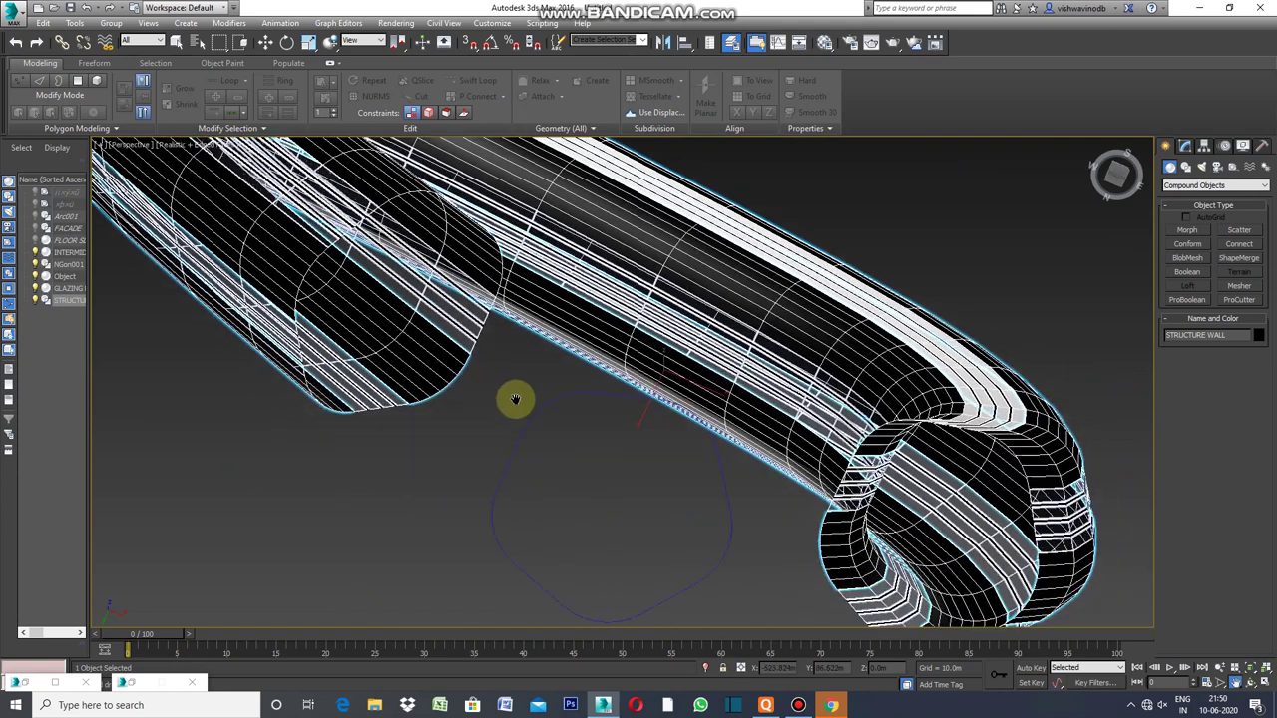
mouse_move(699, 491)
mouse_down()
mouse_move(659, 465)
mouse_move(687, 482)
mouse_up()
scroll(512, 407, up, 1)
scroll(516, 405, up, 1)
scroll(775, 496, up, 2)
drag(832, 493, 747, 450)
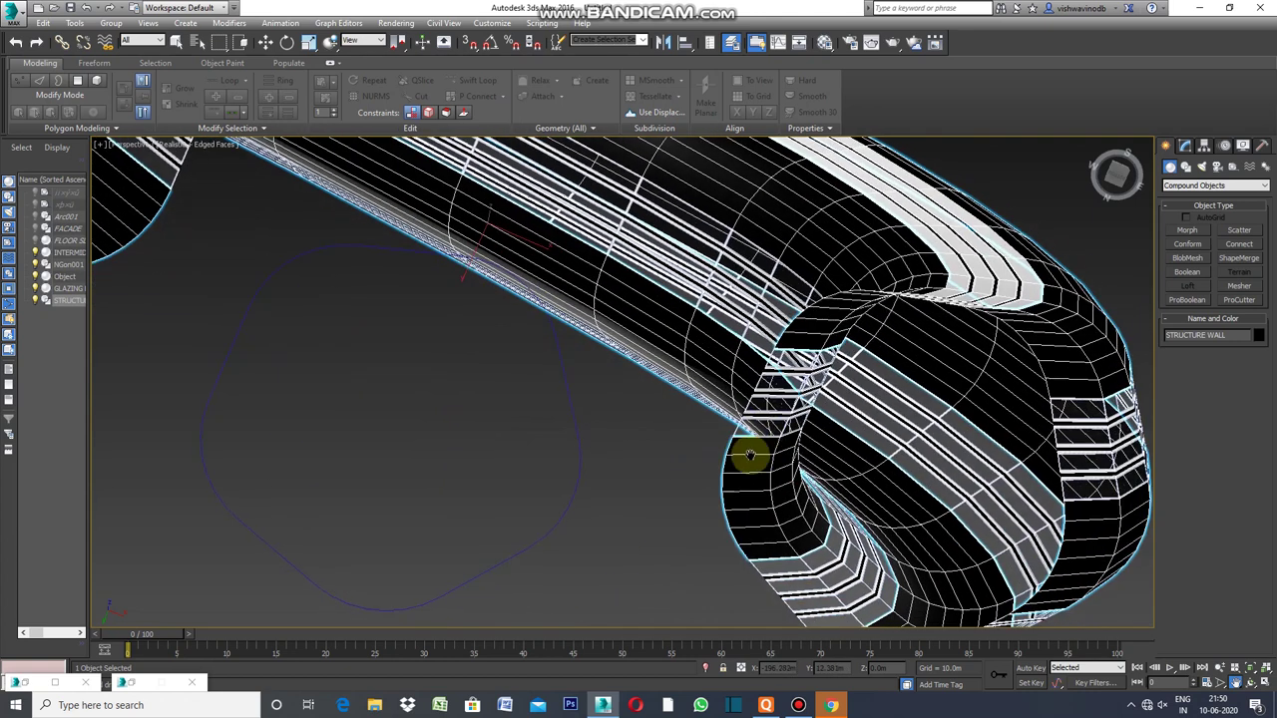
scroll(764, 428, up, 2)
scroll(795, 411, up, 2)
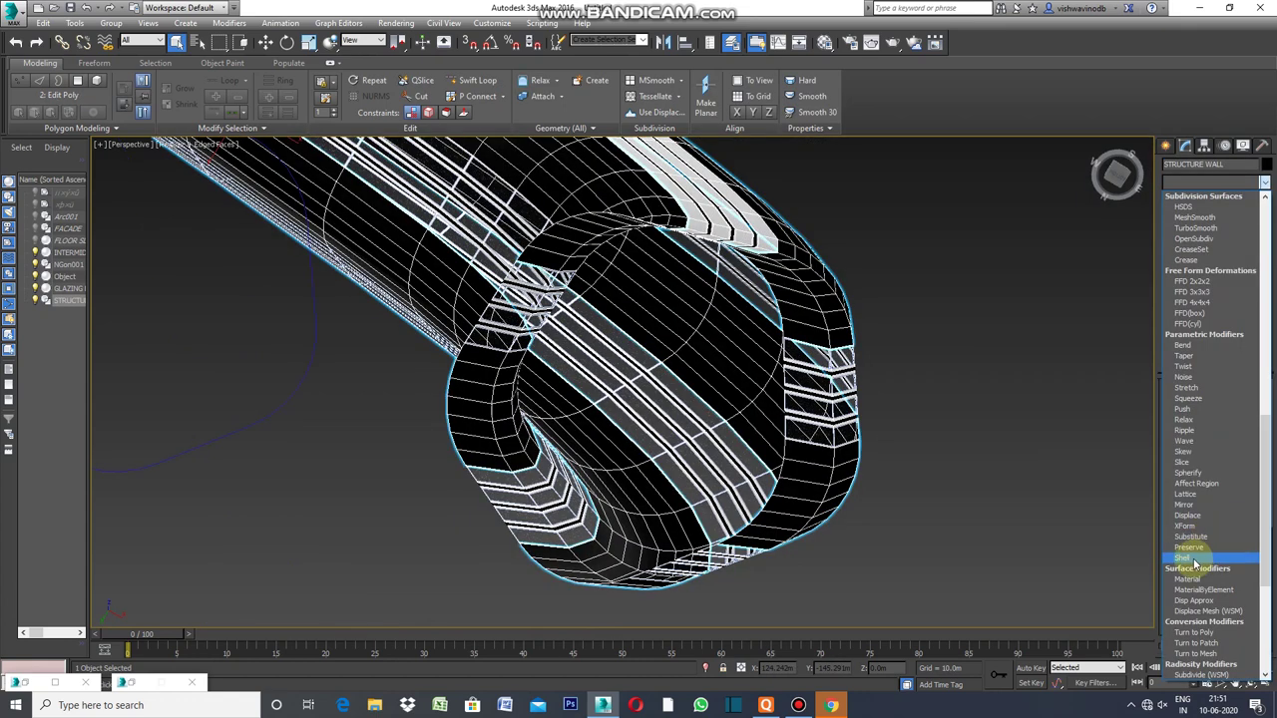
click(1193, 560)
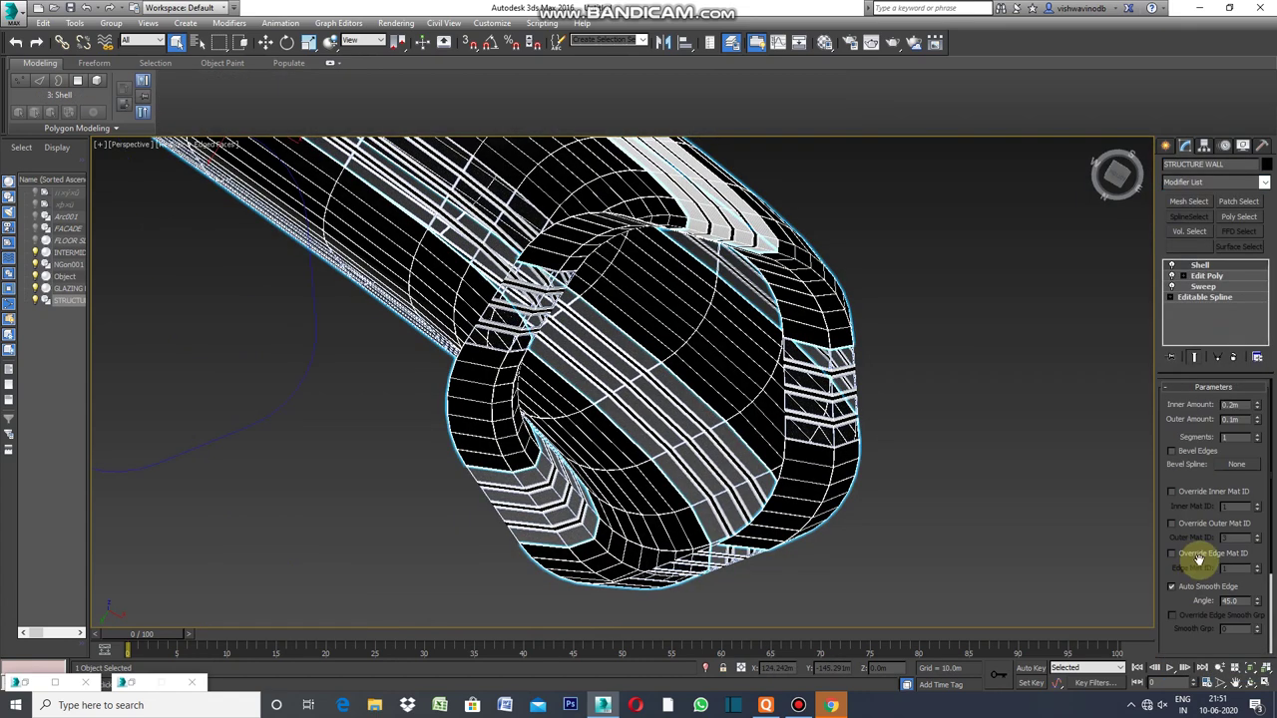
- Set the STRUCTURE WALL shell's inner amount to 1.0m, then increase it to 2.0m
click(1245, 405)
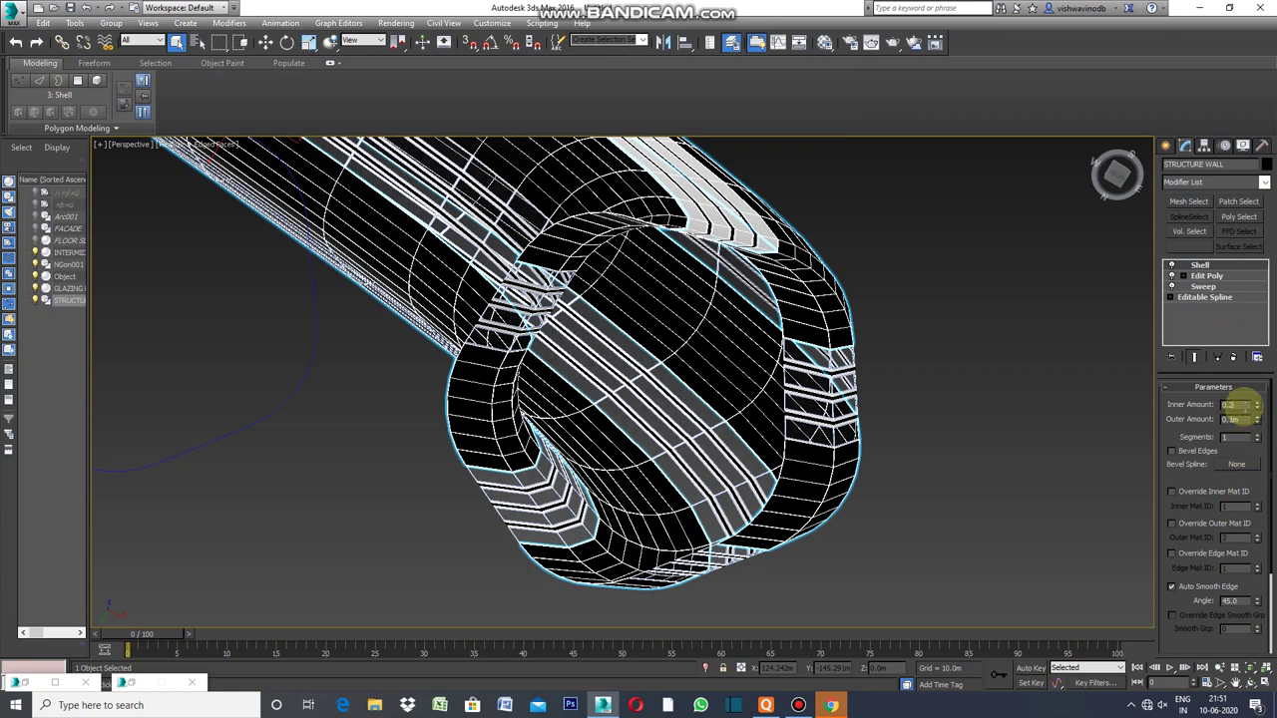
text(1)
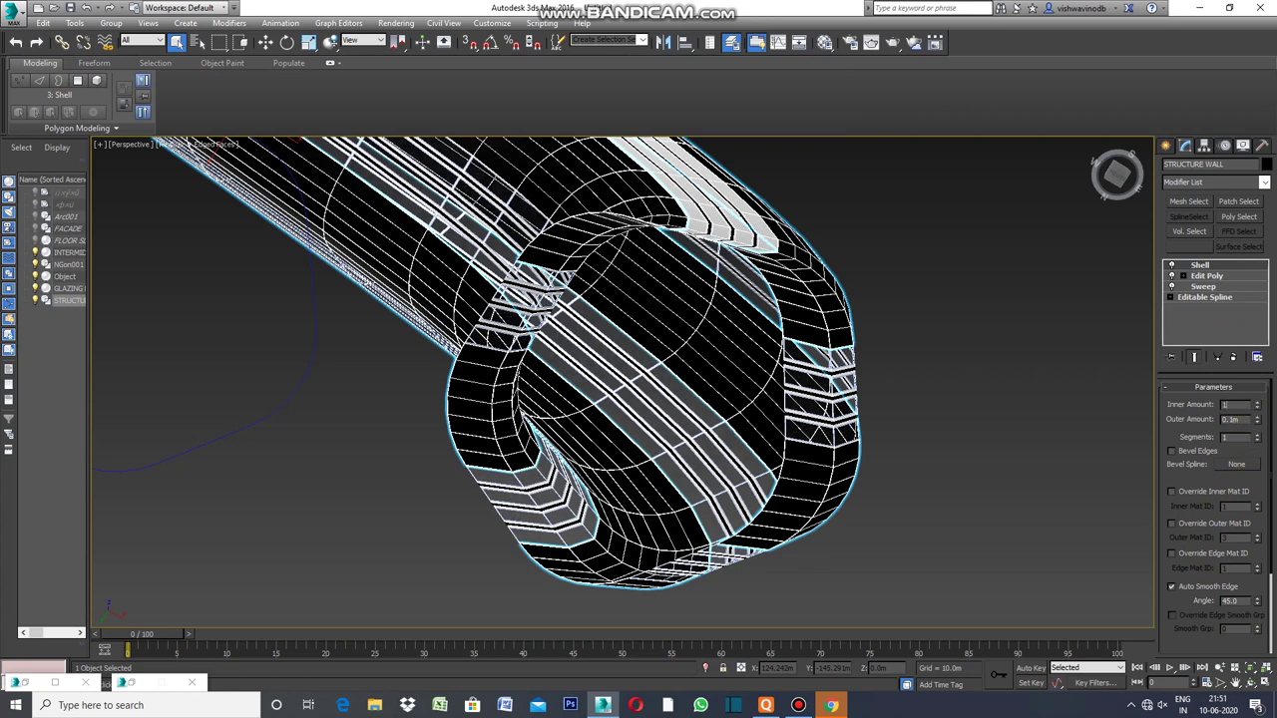
key(Return)
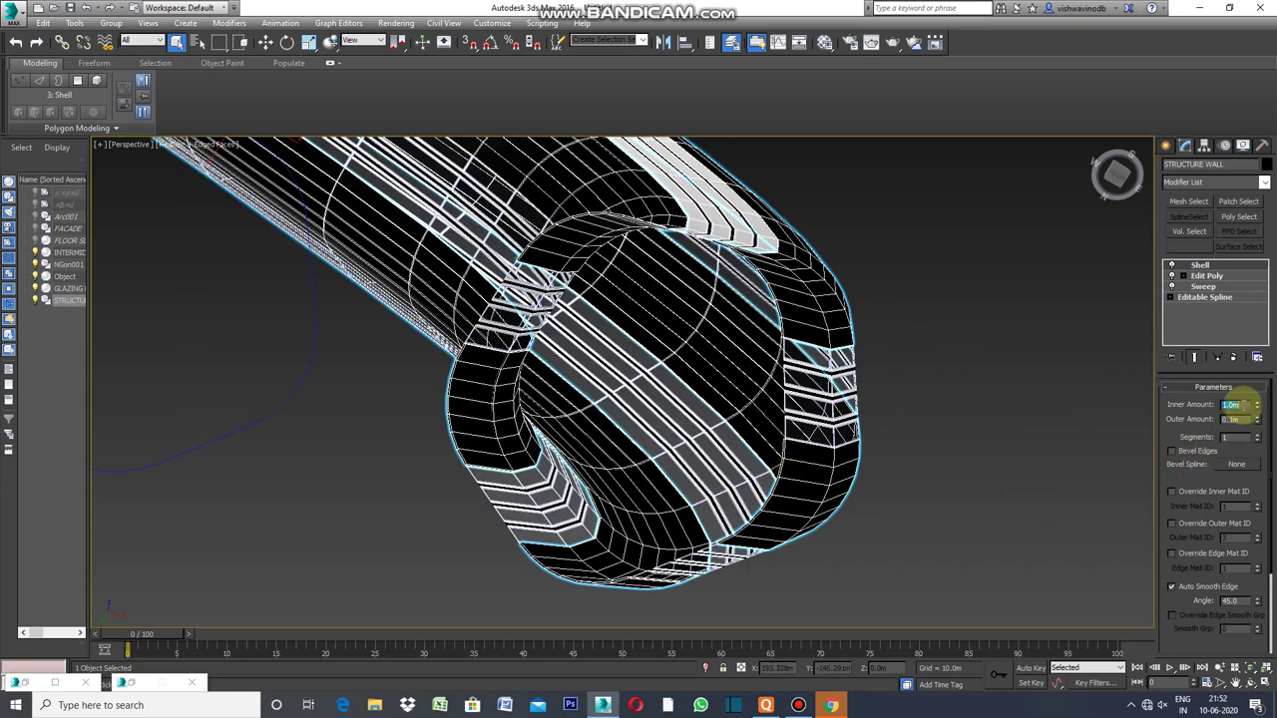
click(1191, 428)
text(2)
key(Return)
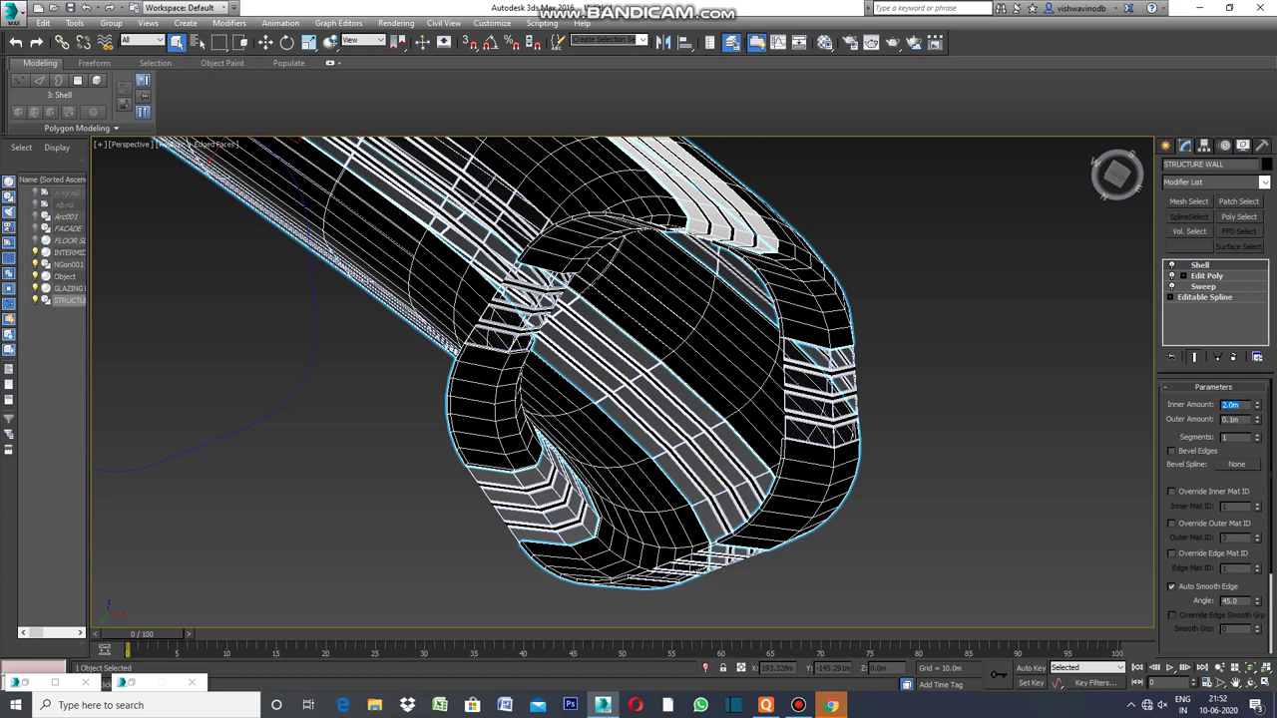
- Set the shell's outer amount to 1.0m, raise it to 2.0m, and deselect the wall
click(1235, 420)
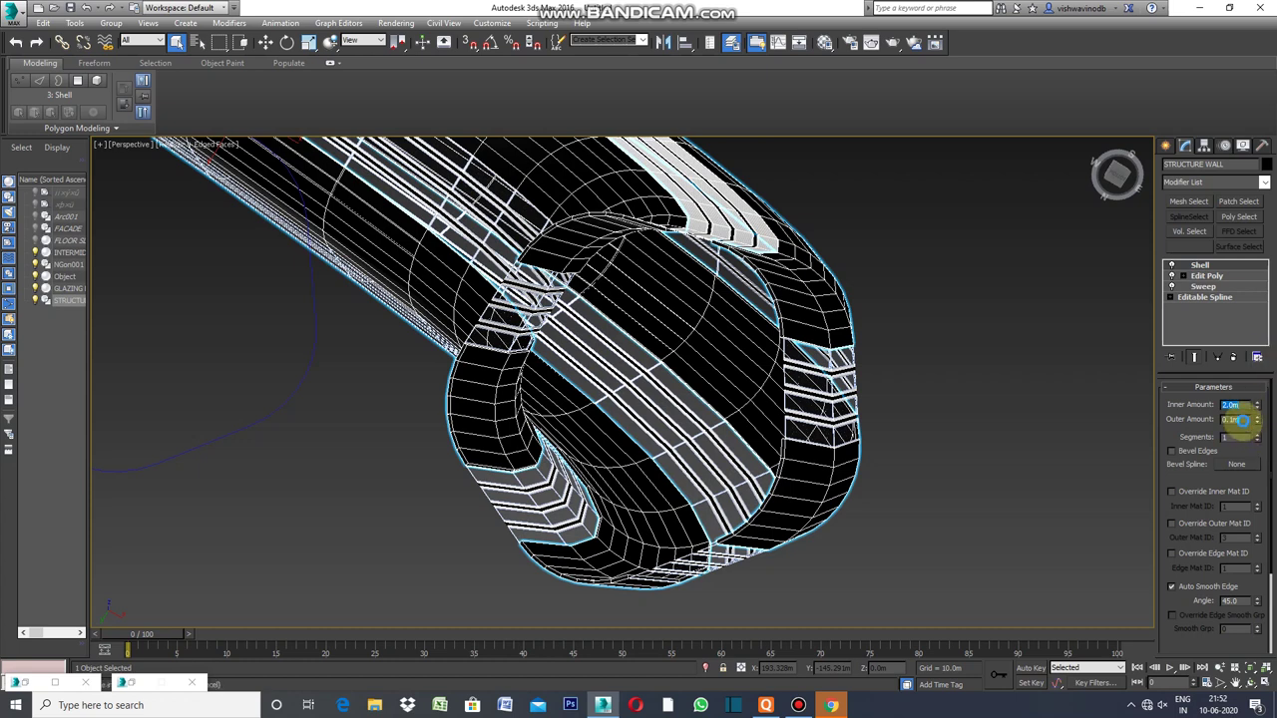
click(1247, 436)
text(1)
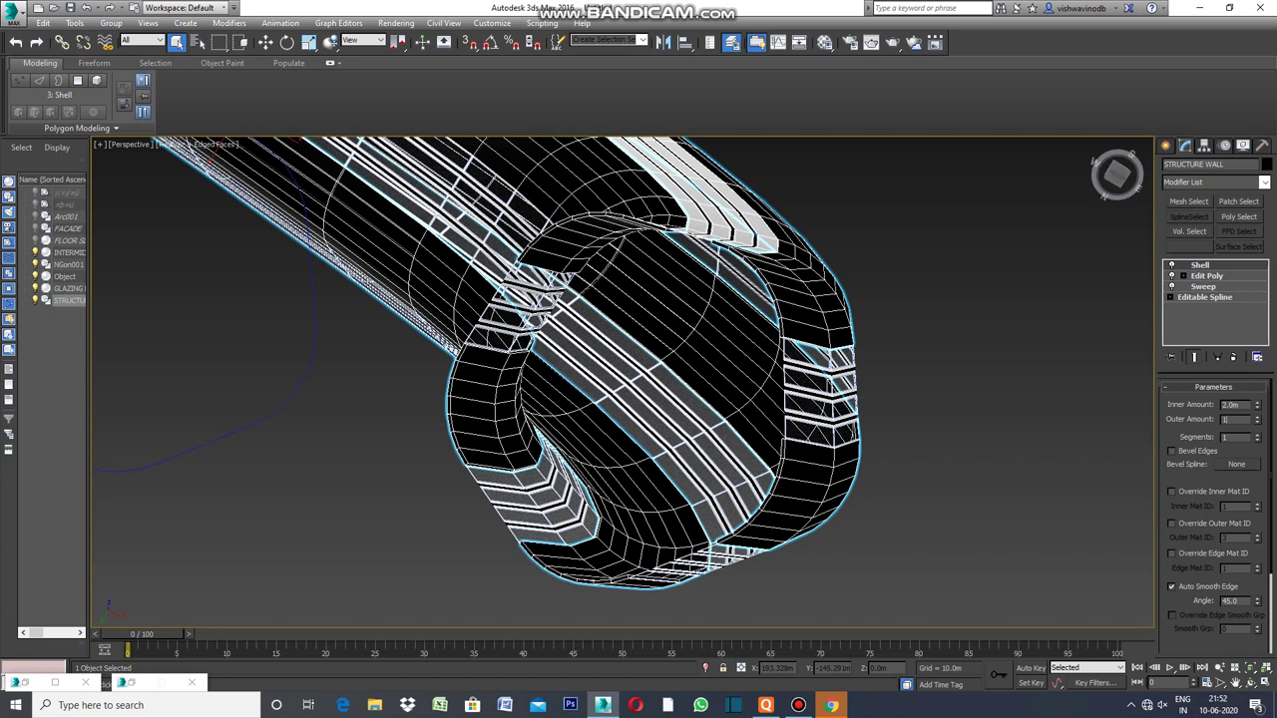
key(Return)
click(1241, 419)
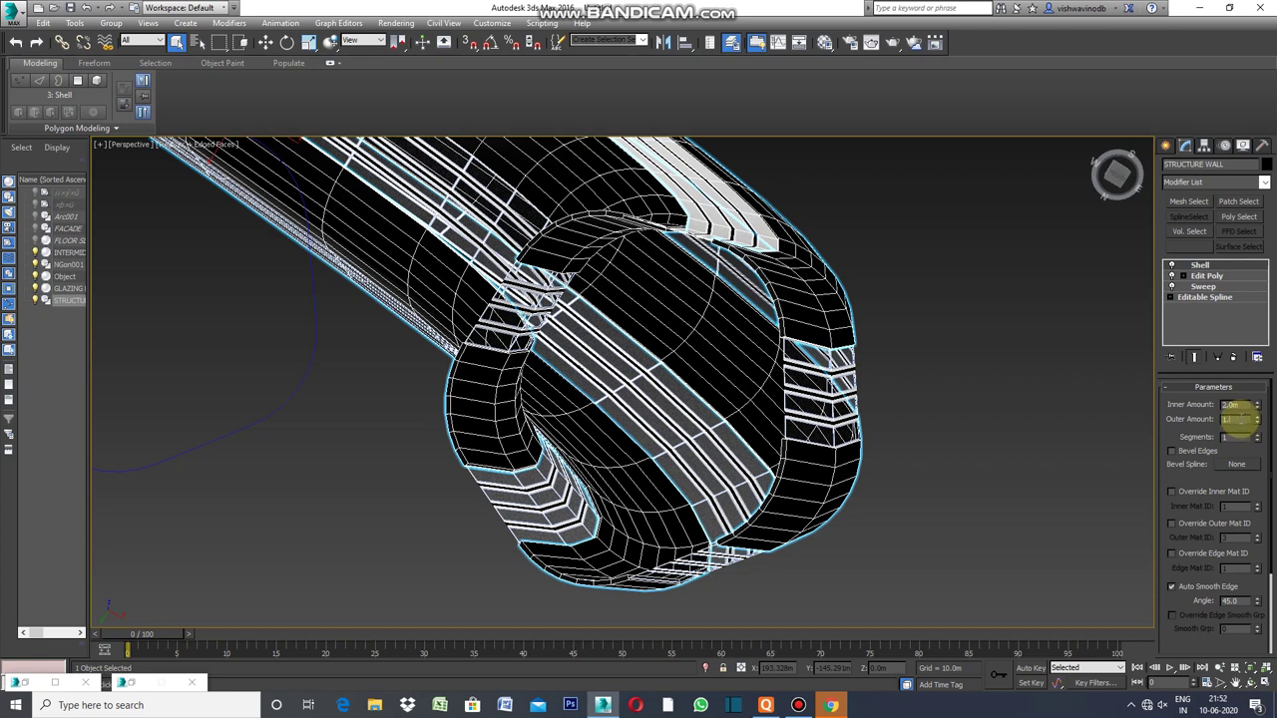
drag(1241, 419, 1240, 413)
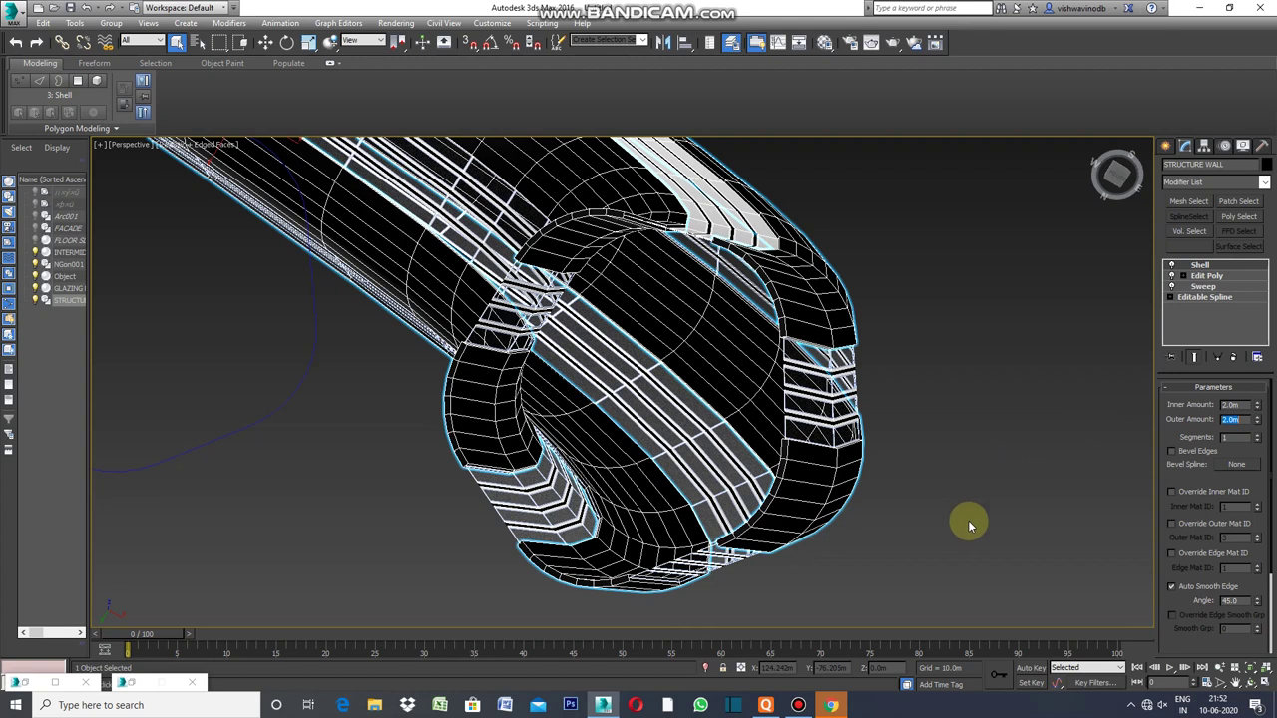
click(945, 484)
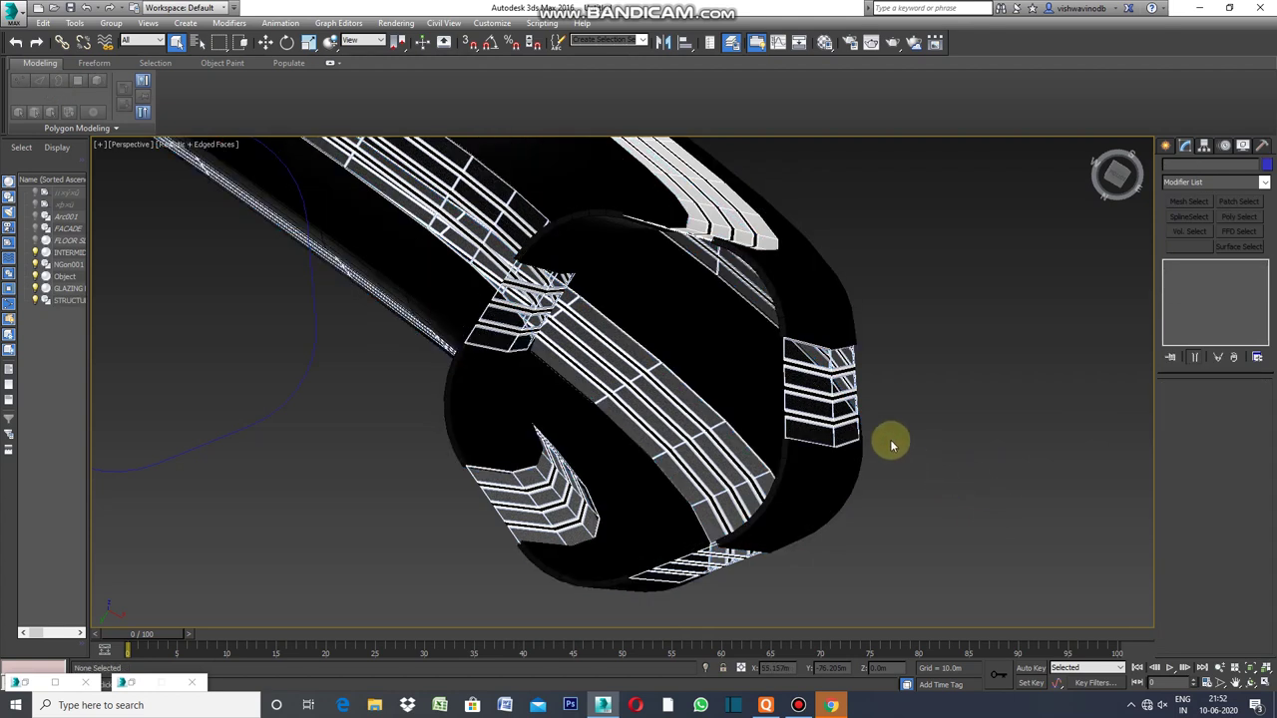
- Select the INTERMEDIATE STRUCTURE ELEMENT walls
click(808, 395)
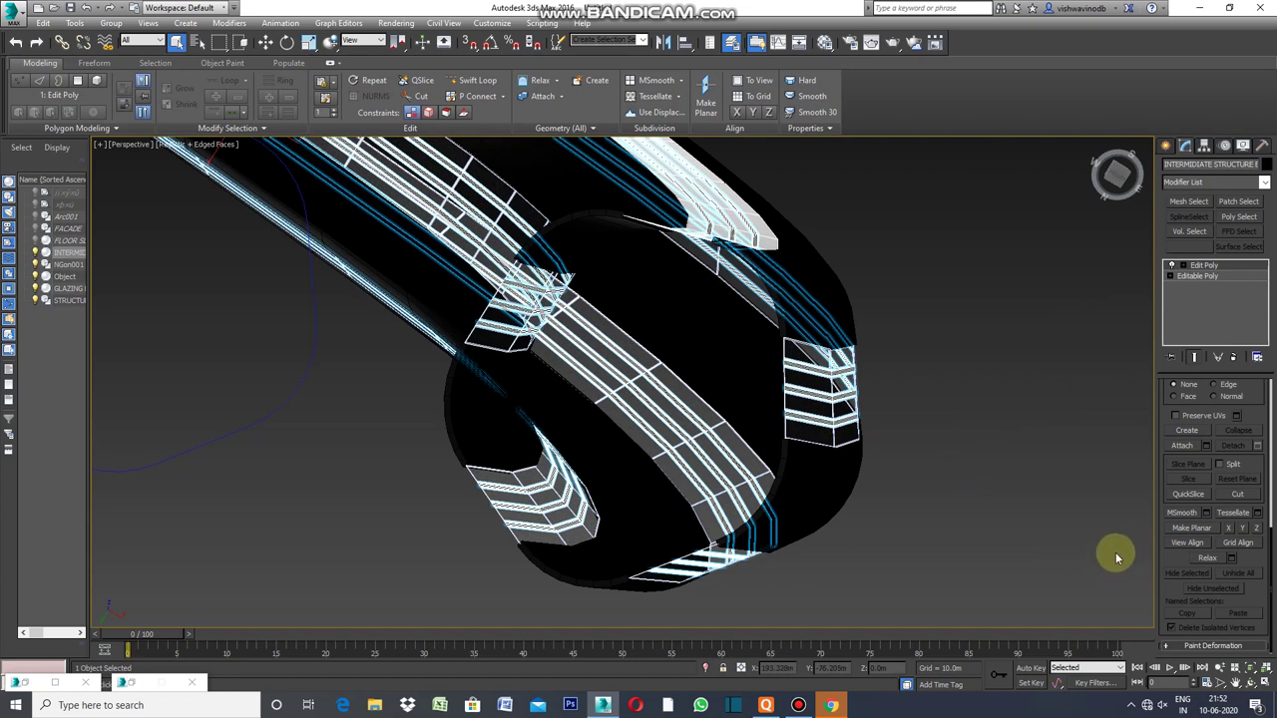
click(874, 529)
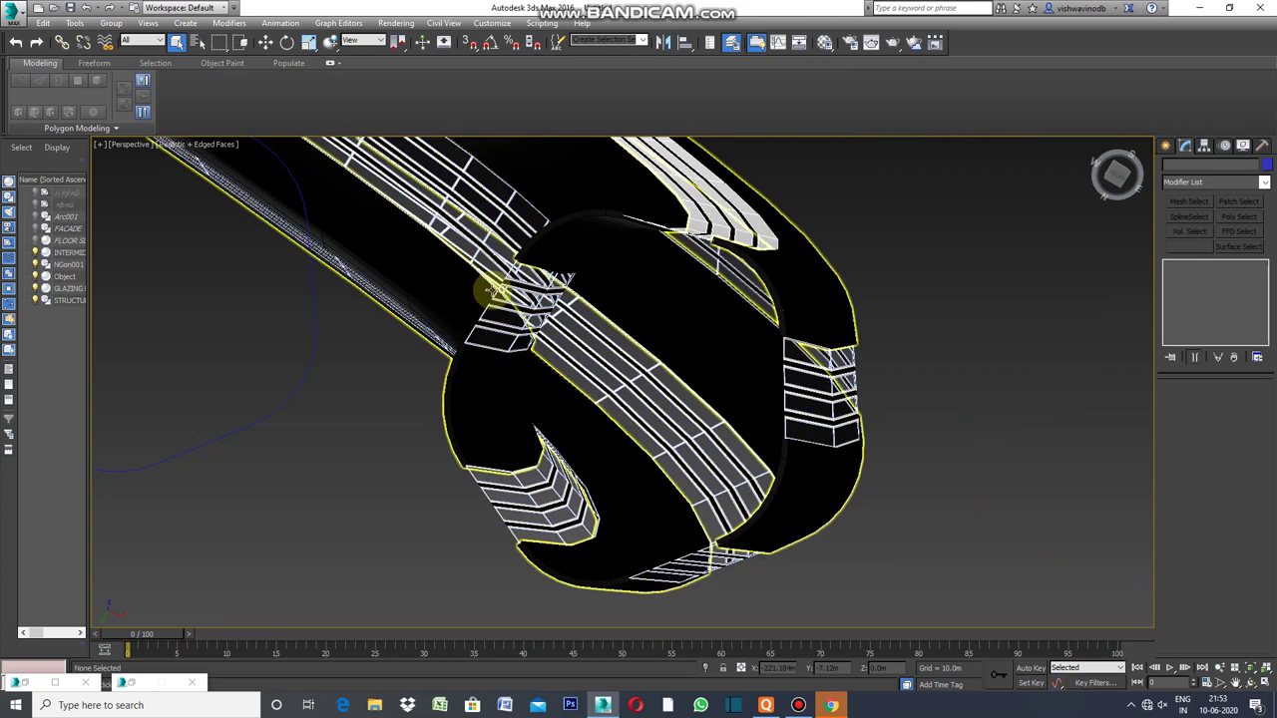
scroll(492, 290, up, 3)
scroll(485, 285, up, 3)
click(696, 219)
scroll(693, 213, down, 3)
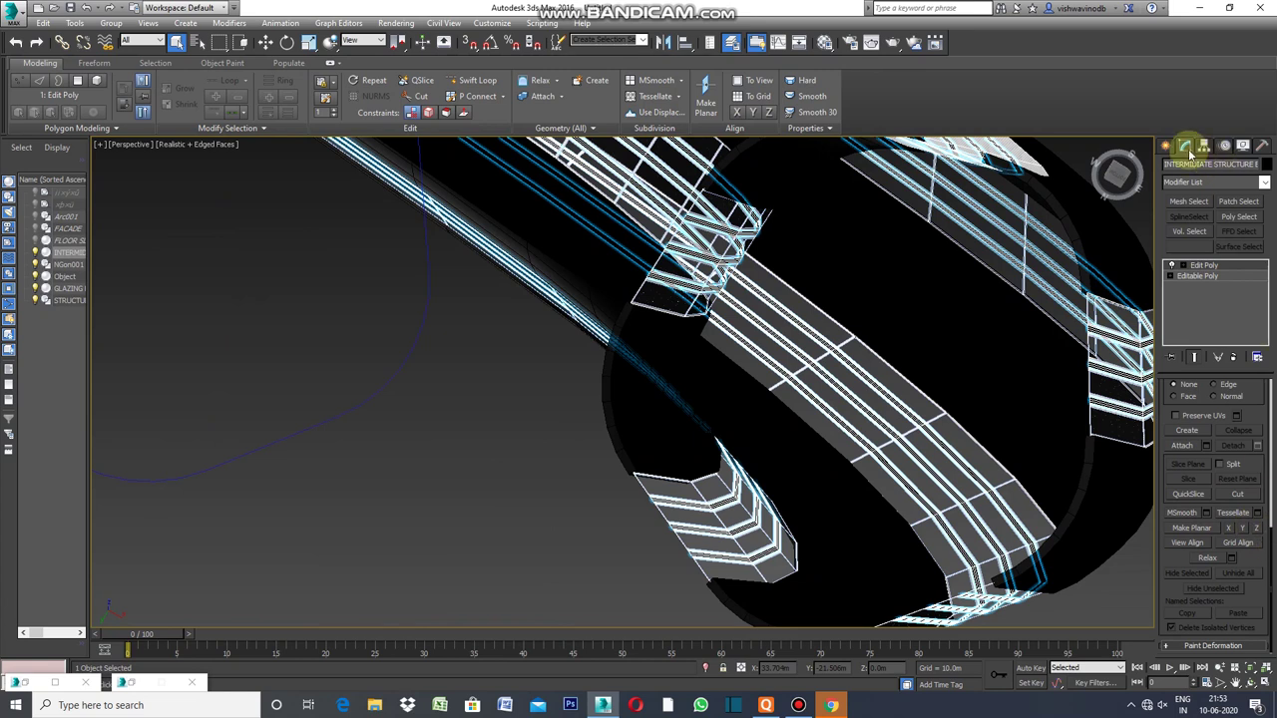
- Add a Shell modifier to the intermediate structure walls
click(1263, 183)
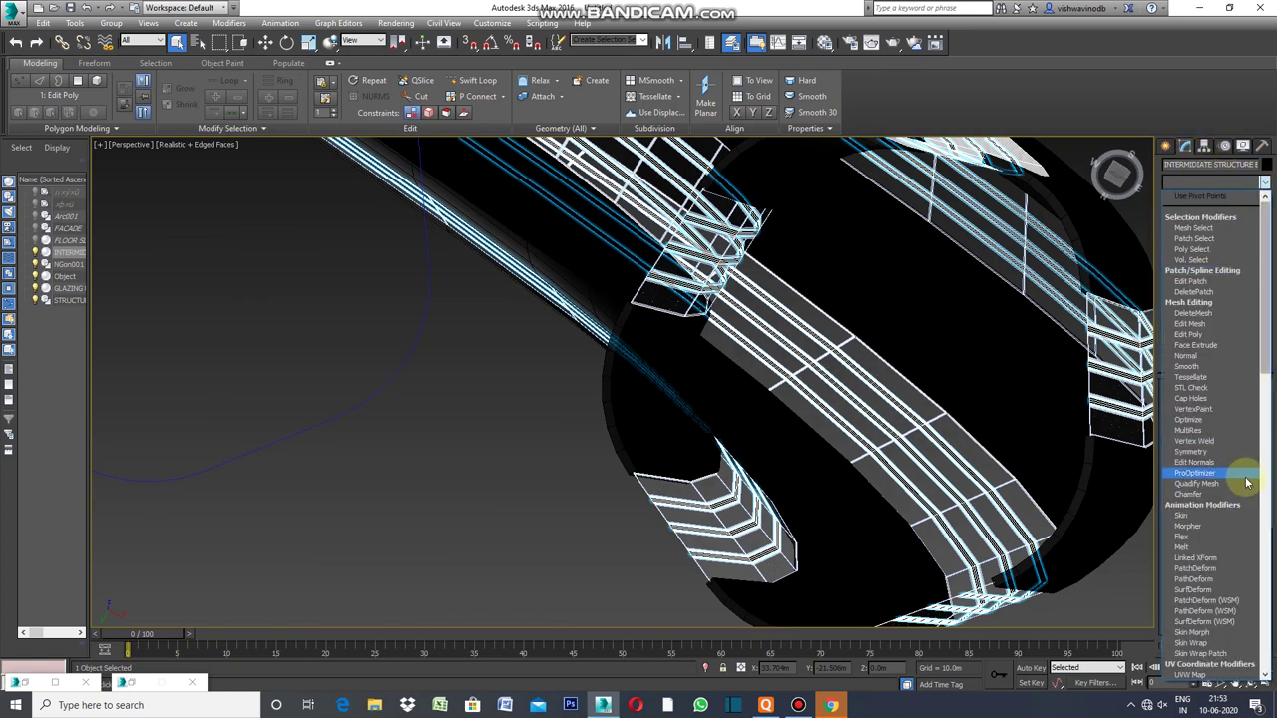
scroll(1246, 471, down, 2)
scroll(1242, 470, down, 2)
scroll(1241, 471, down, 2)
scroll(1240, 475, down, 2)
scroll(1238, 477, down, 3)
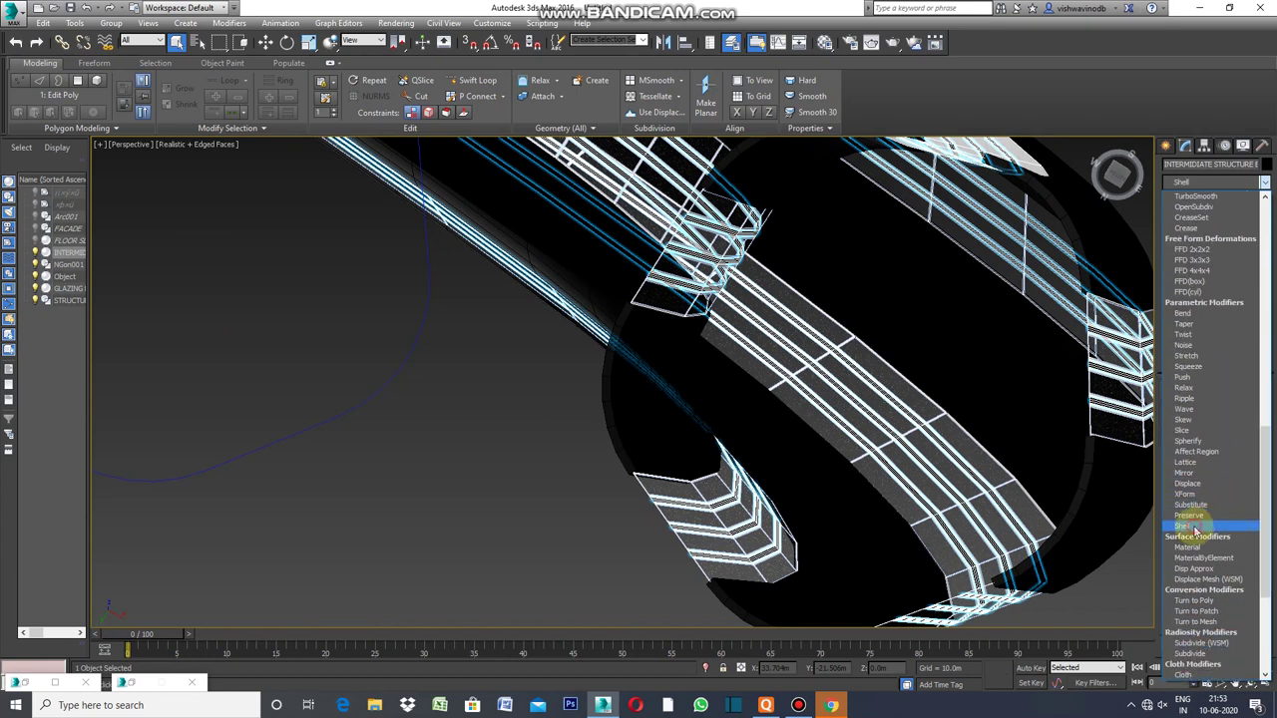
click(1193, 526)
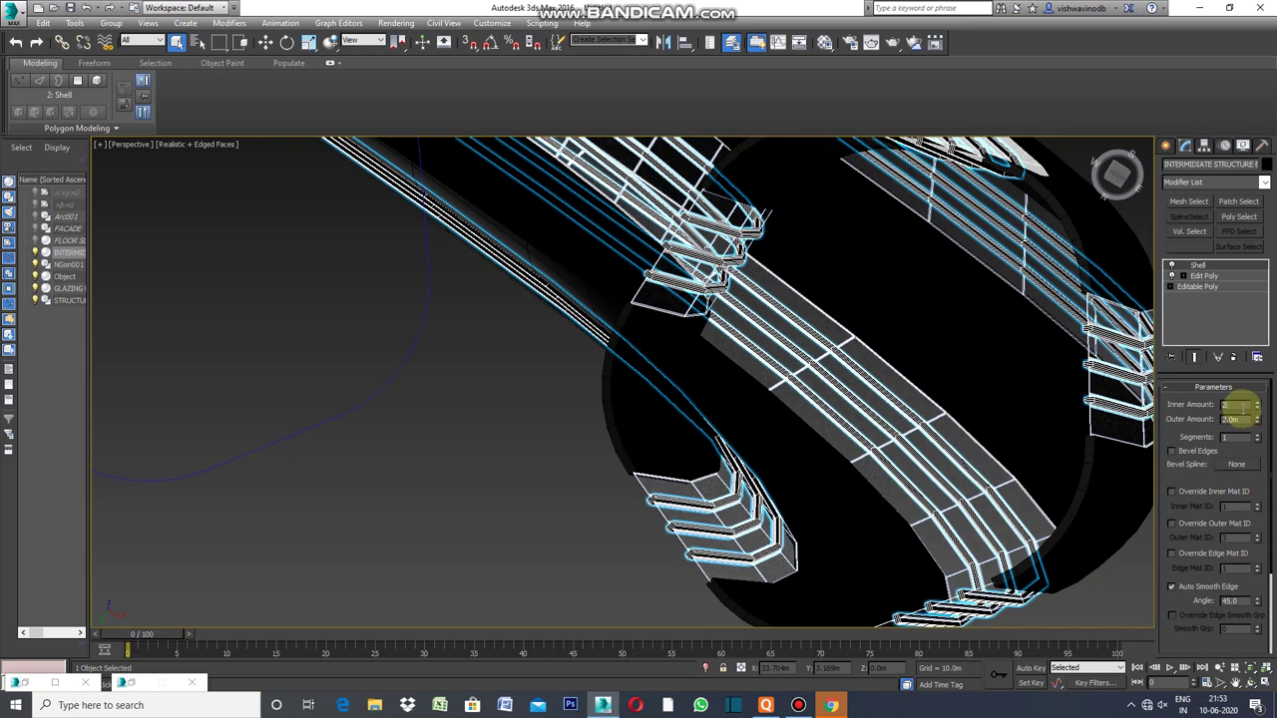
- Give the Shell 1.0m inner and 1.5m outer amounts, then deselect the walls
text(1)
key(Tab)
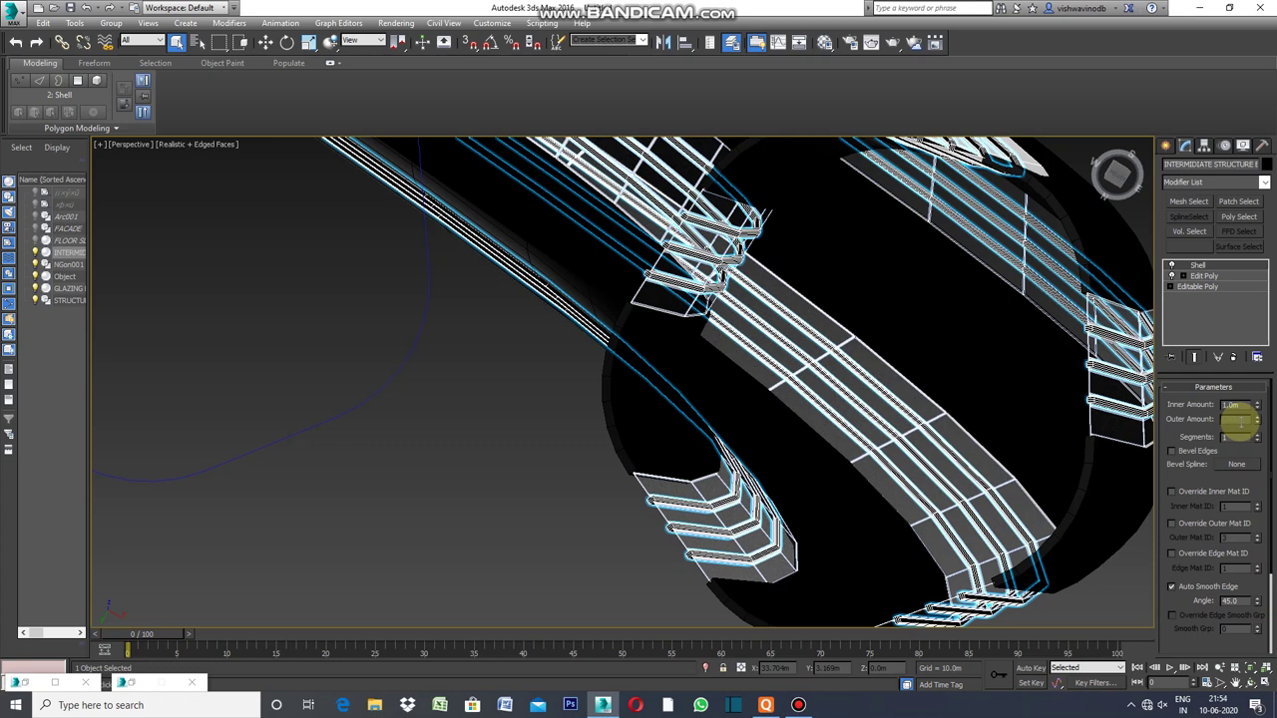
text(1.5m)
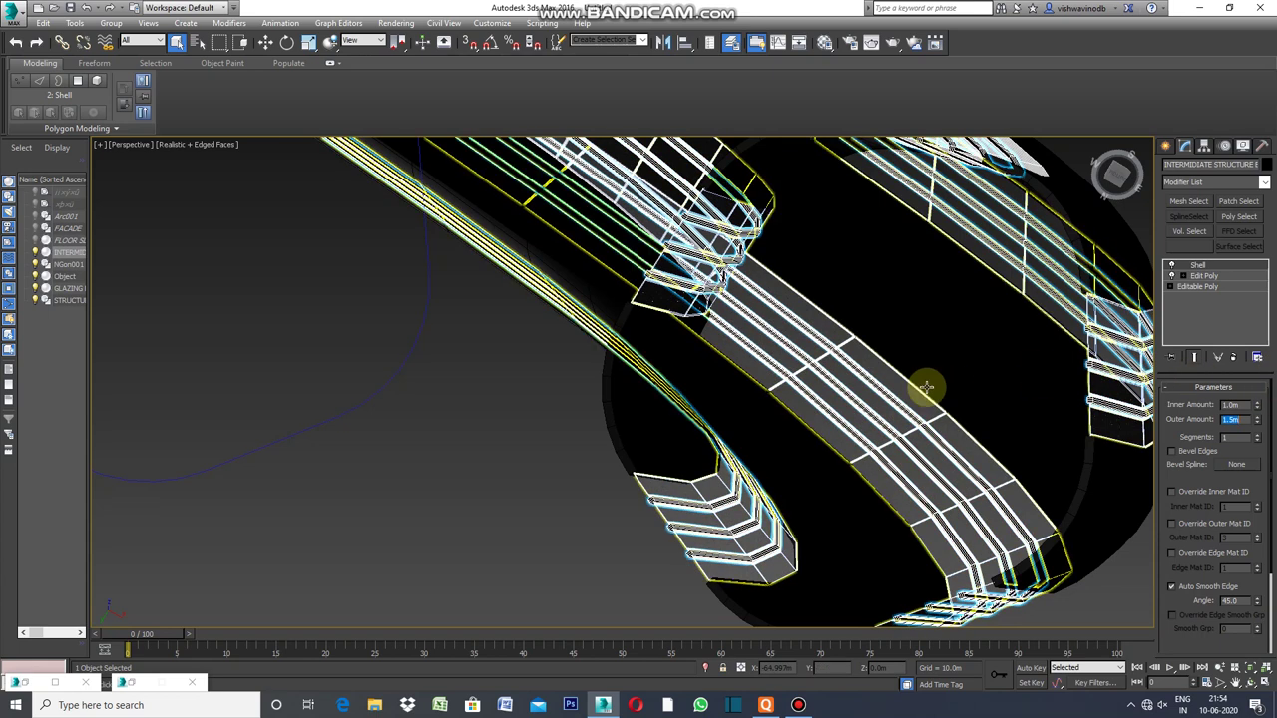
click(459, 502)
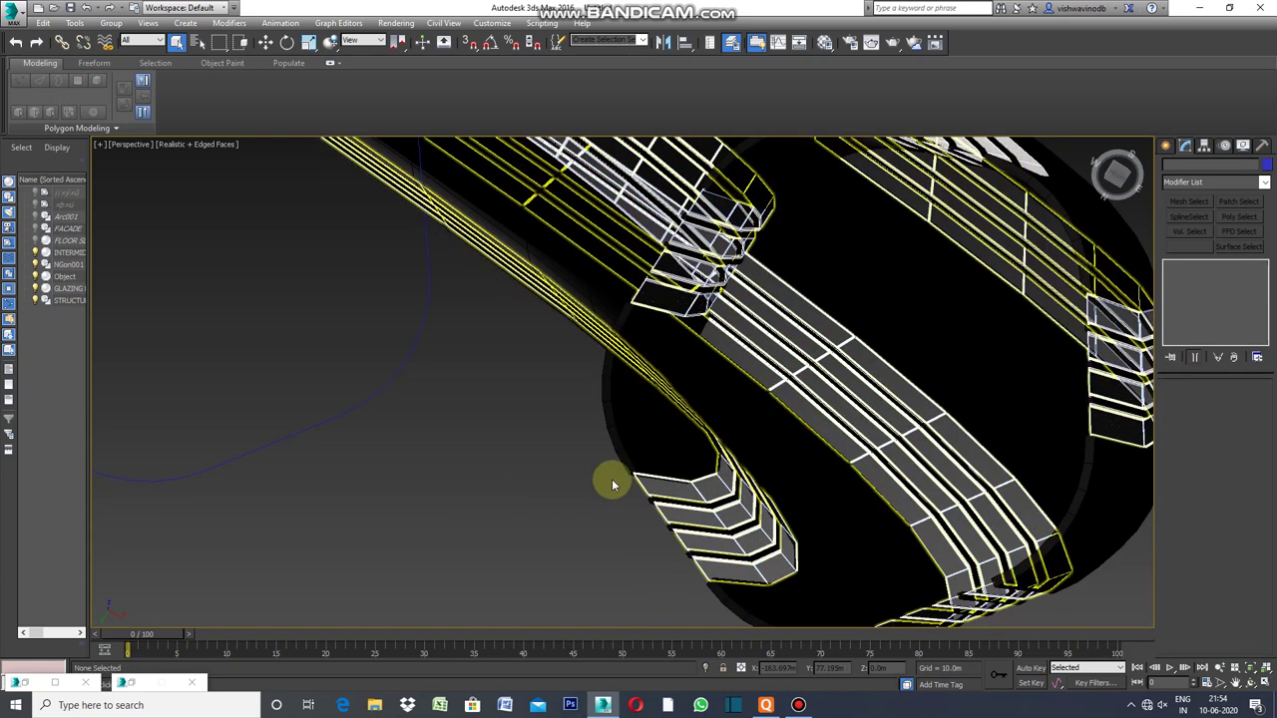
- Pan and zoom onto the mullion strips by the stair landing, then select GLAZING MULLIONS
click(1235, 683)
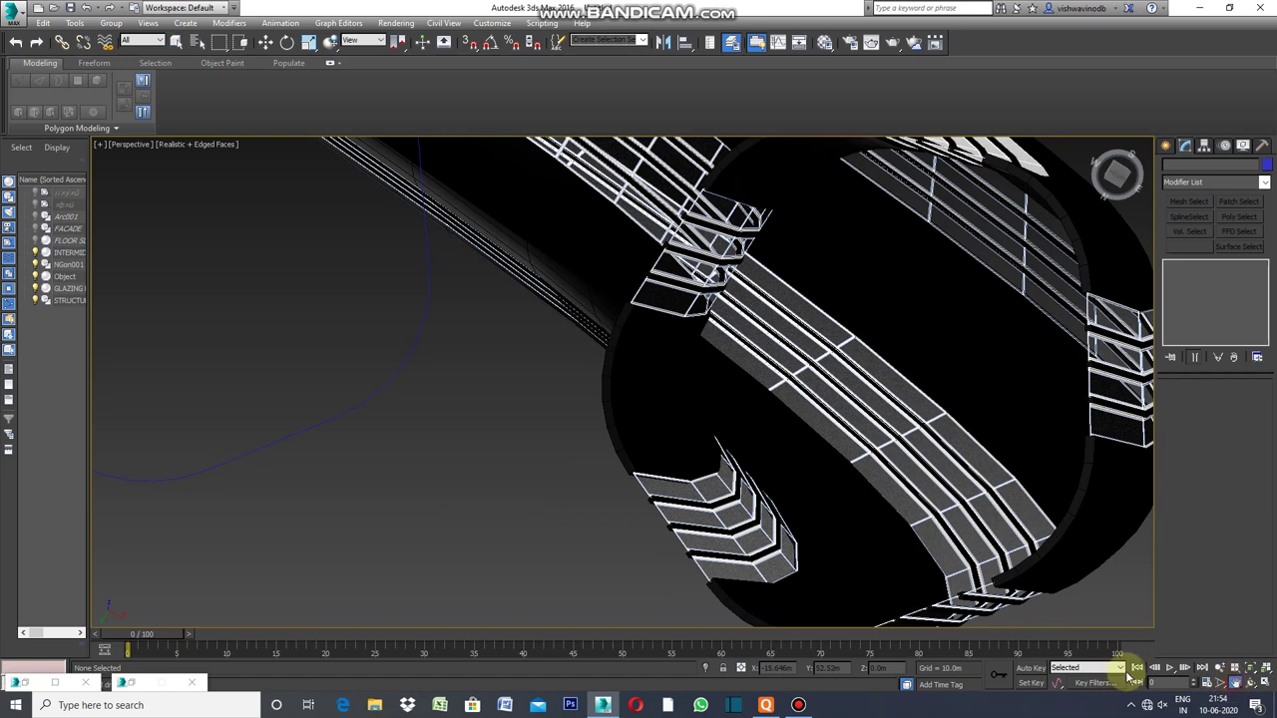
drag(646, 540, 644, 436)
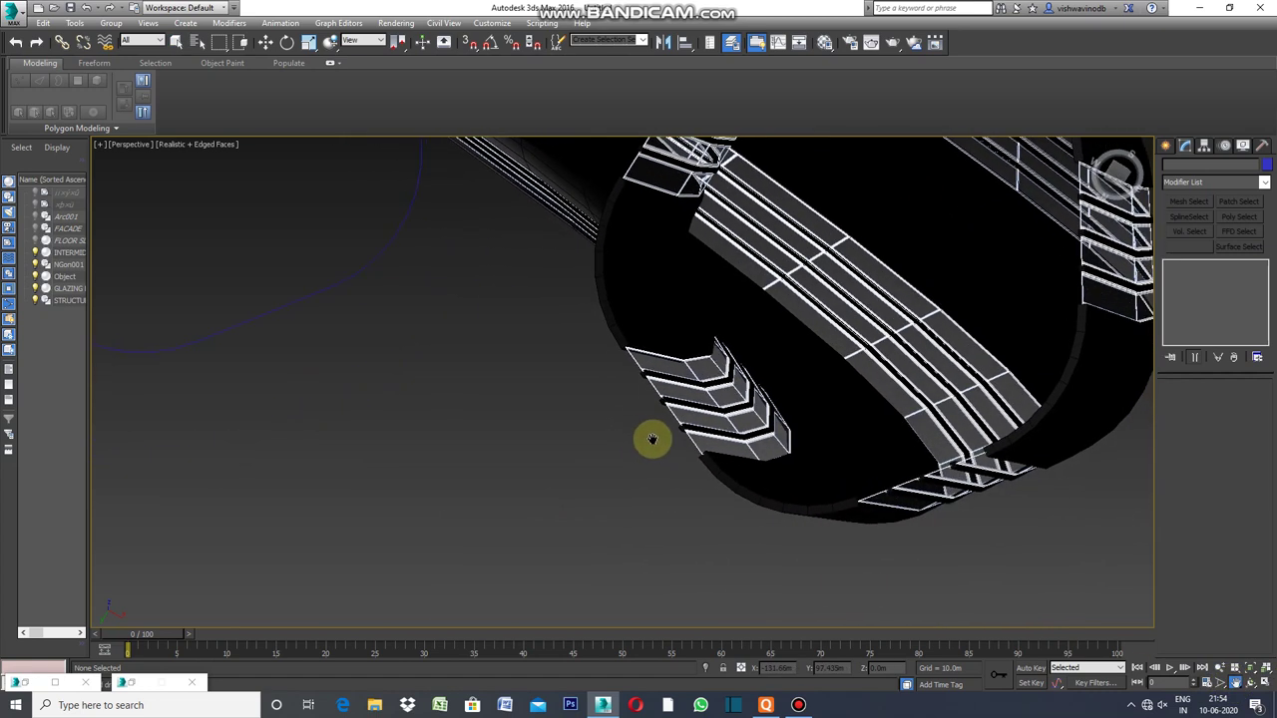
scroll(676, 437, up, 3)
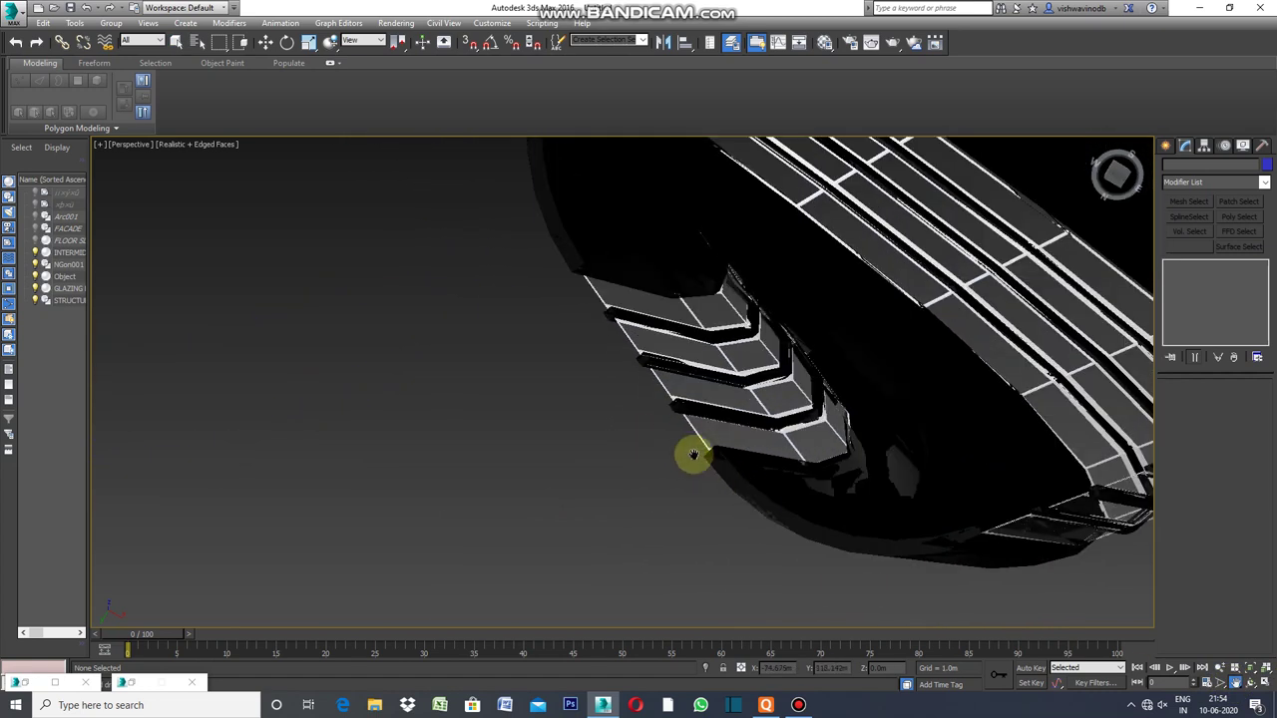
mouse_move(662, 470)
mouse_down()
mouse_move(503, 542)
mouse_move(765, 435)
mouse_move(815, 533)
mouse_move(815, 490)
mouse_move(764, 339)
mouse_move(802, 348)
mouse_move(778, 237)
mouse_move(796, 285)
mouse_move(807, 257)
mouse_move(879, 264)
mouse_move(909, 240)
mouse_move(844, 373)
mouse_move(849, 293)
mouse_move(824, 394)
mouse_up()
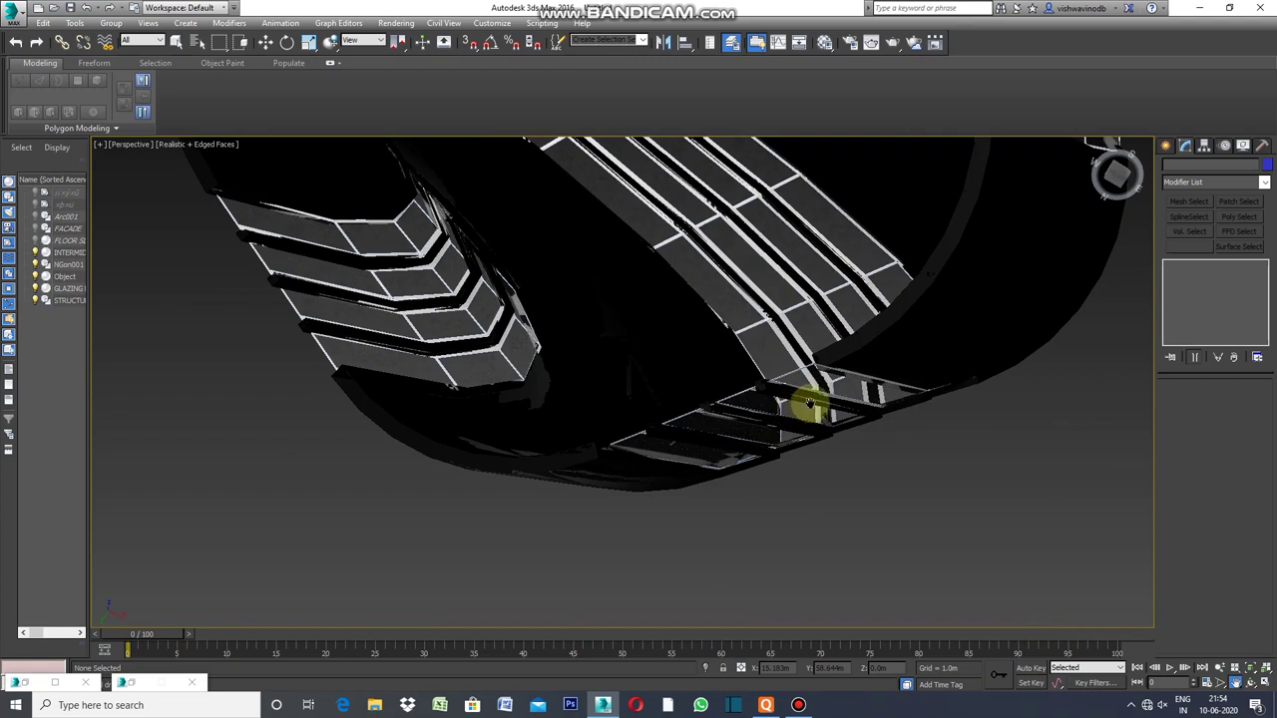
scroll(808, 402, up, 2)
scroll(787, 421, up, 2)
mouse_move(787, 422)
middle_down()
mouse_move(907, 479)
mouse_move(812, 397)
middle_up()
scroll(870, 485, up, 2)
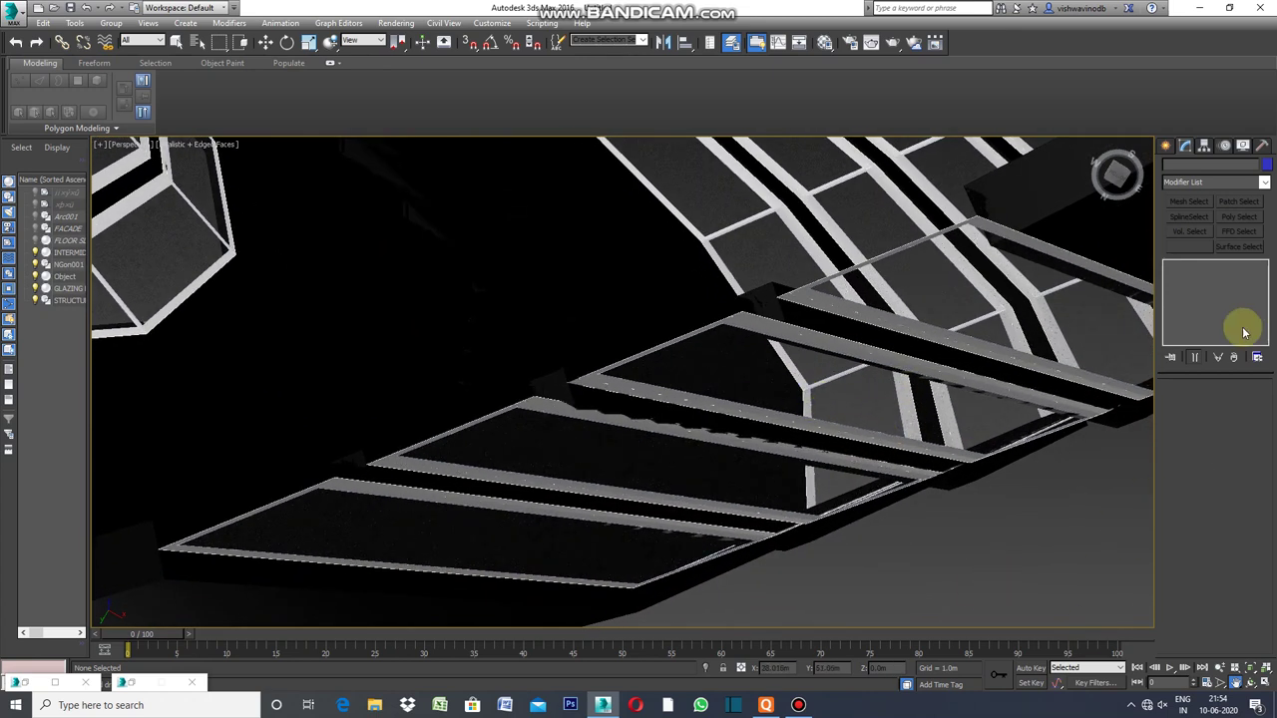
click(1166, 148)
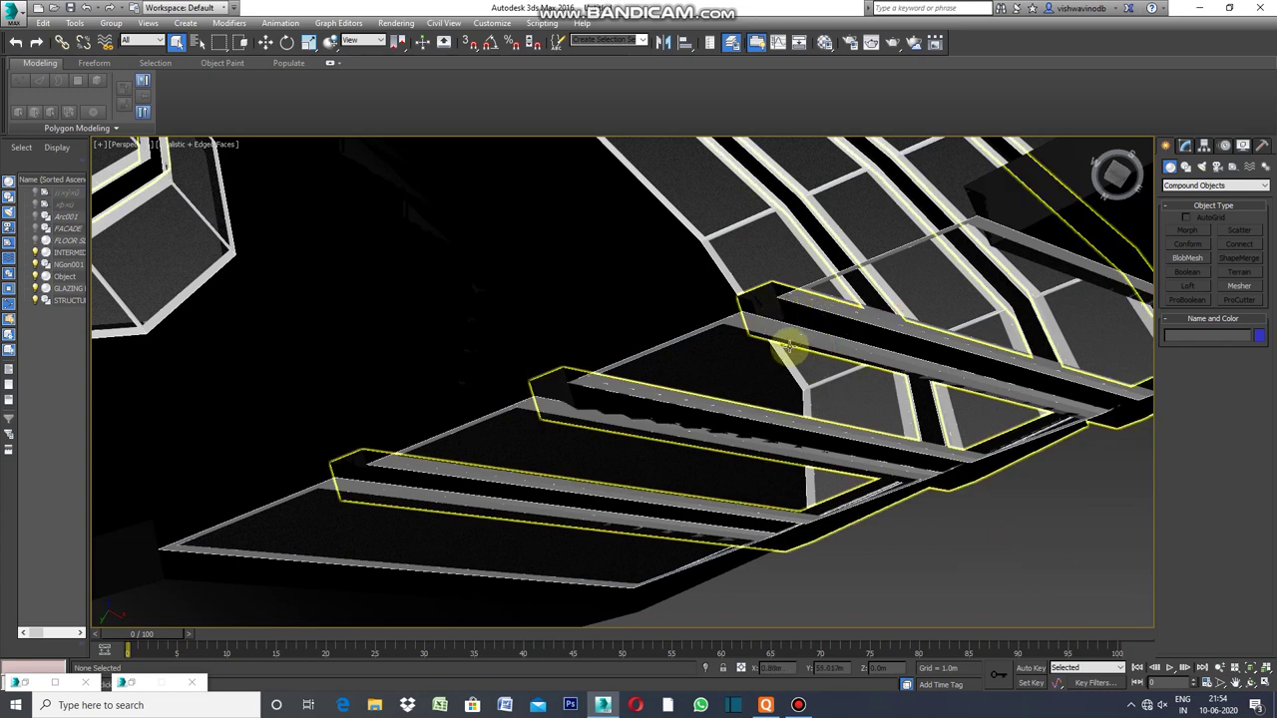
click(741, 319)
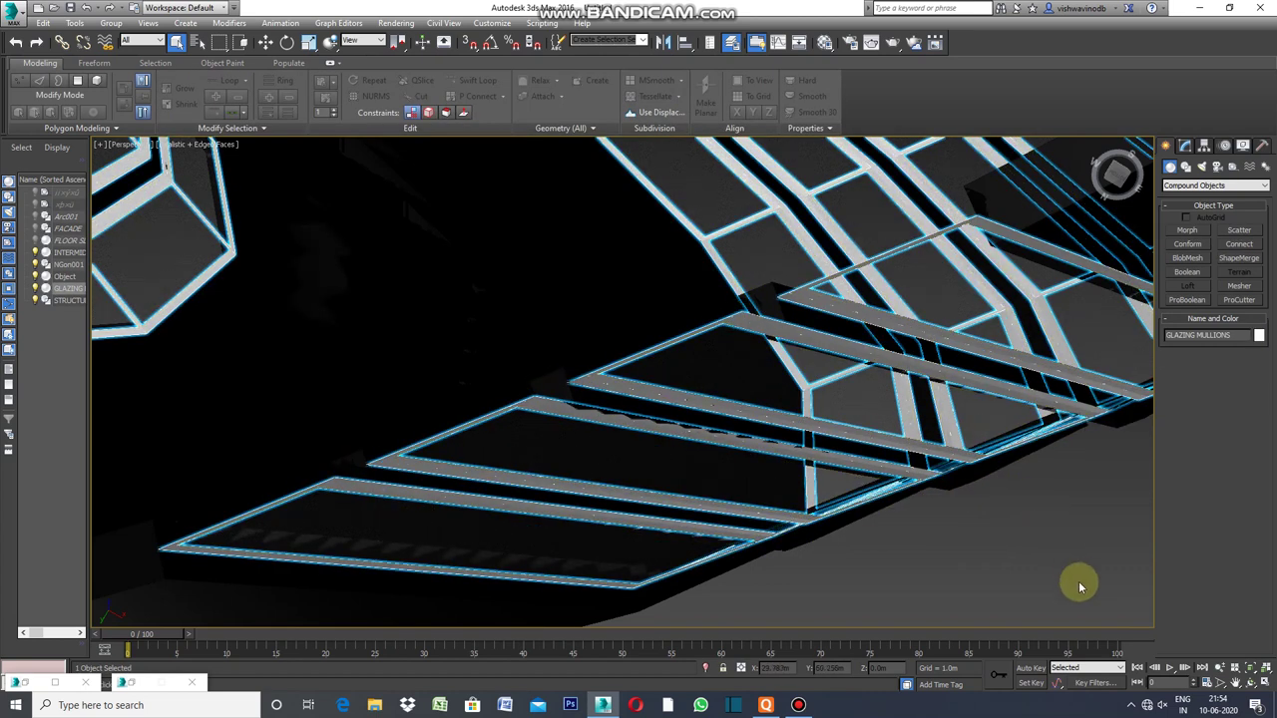
click(1185, 146)
click(1263, 183)
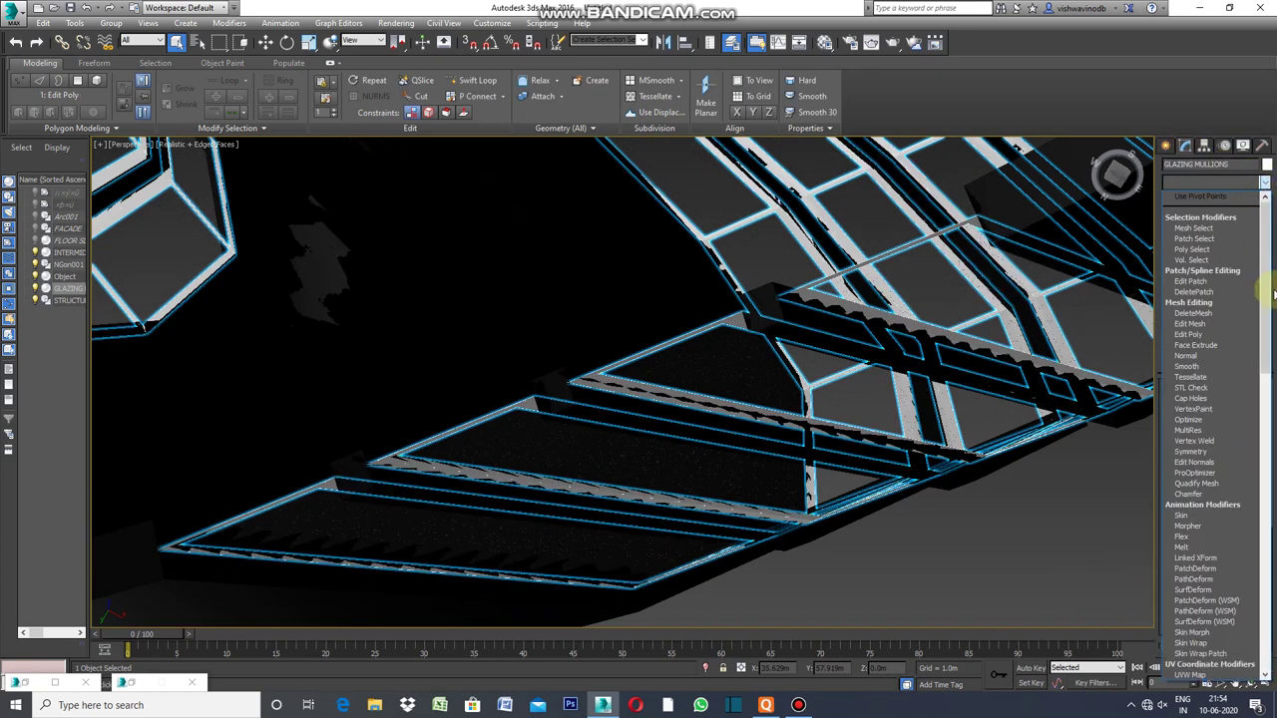
scroll(1220, 433, down, 5)
scroll(1221, 438, down, 5)
scroll(1225, 442, down, 5)
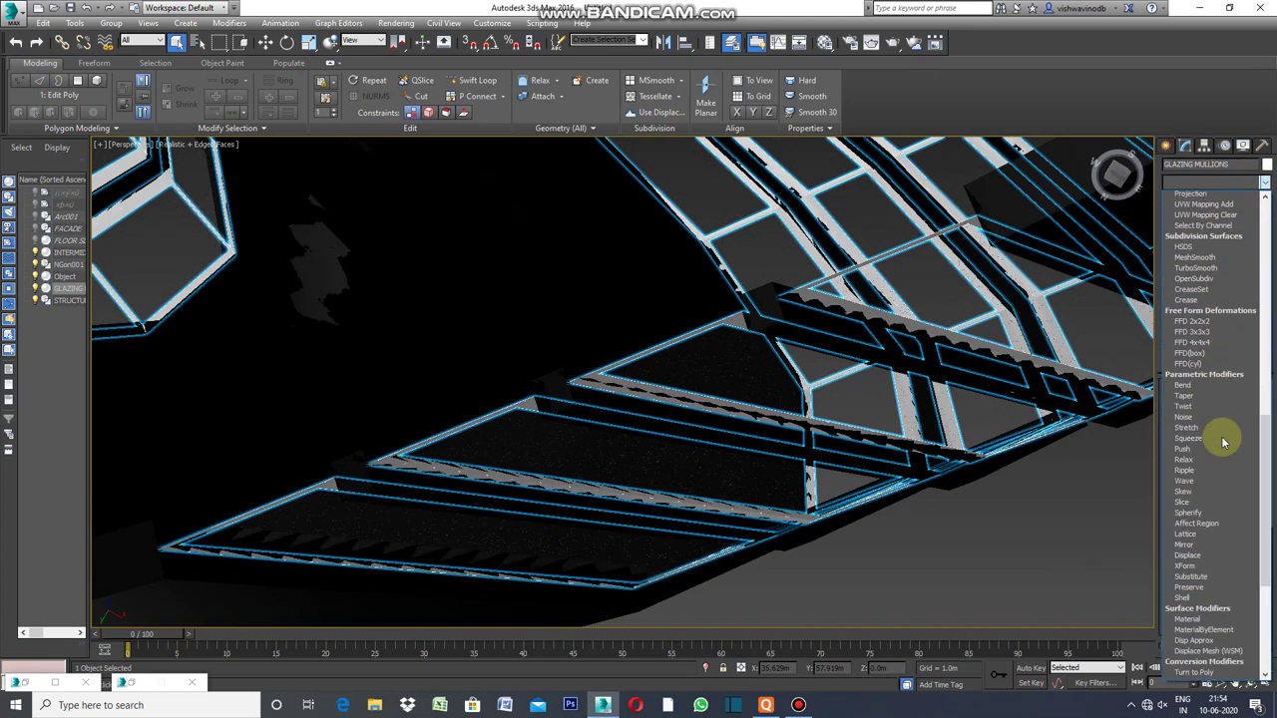
scroll(1223, 436, down, 3)
click(1187, 493)
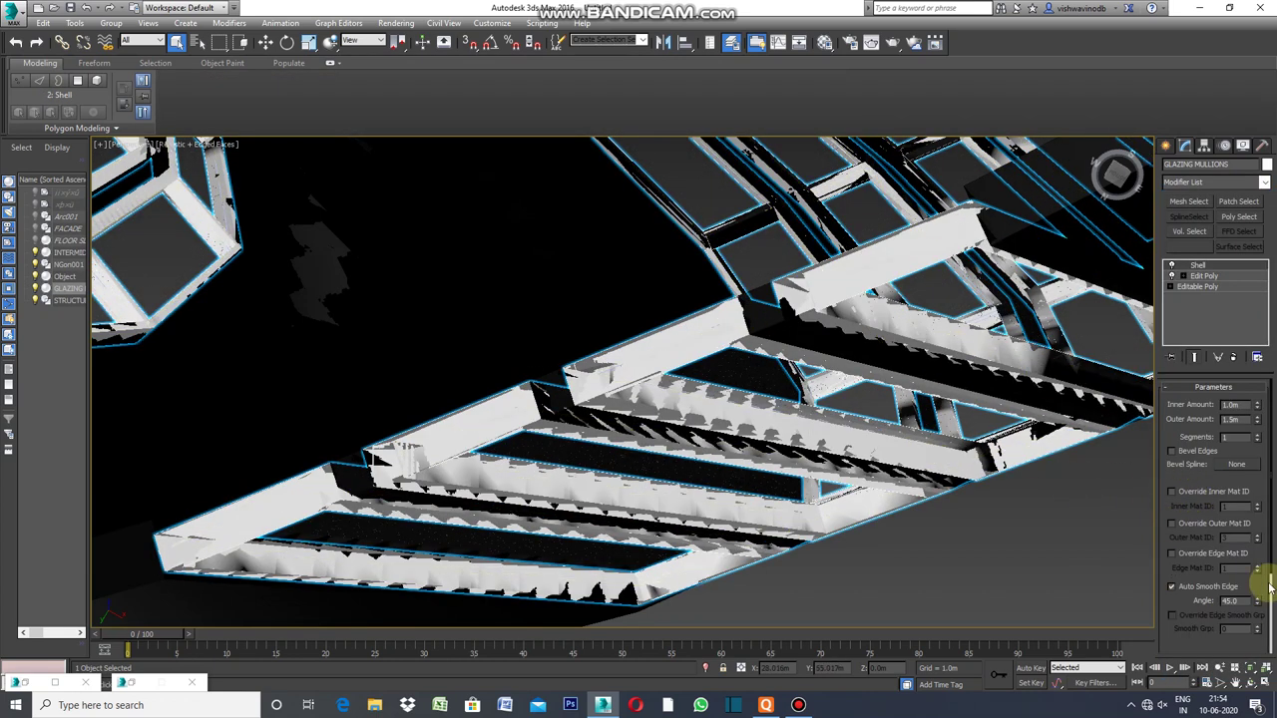
drag(1256, 405, 1238, 404)
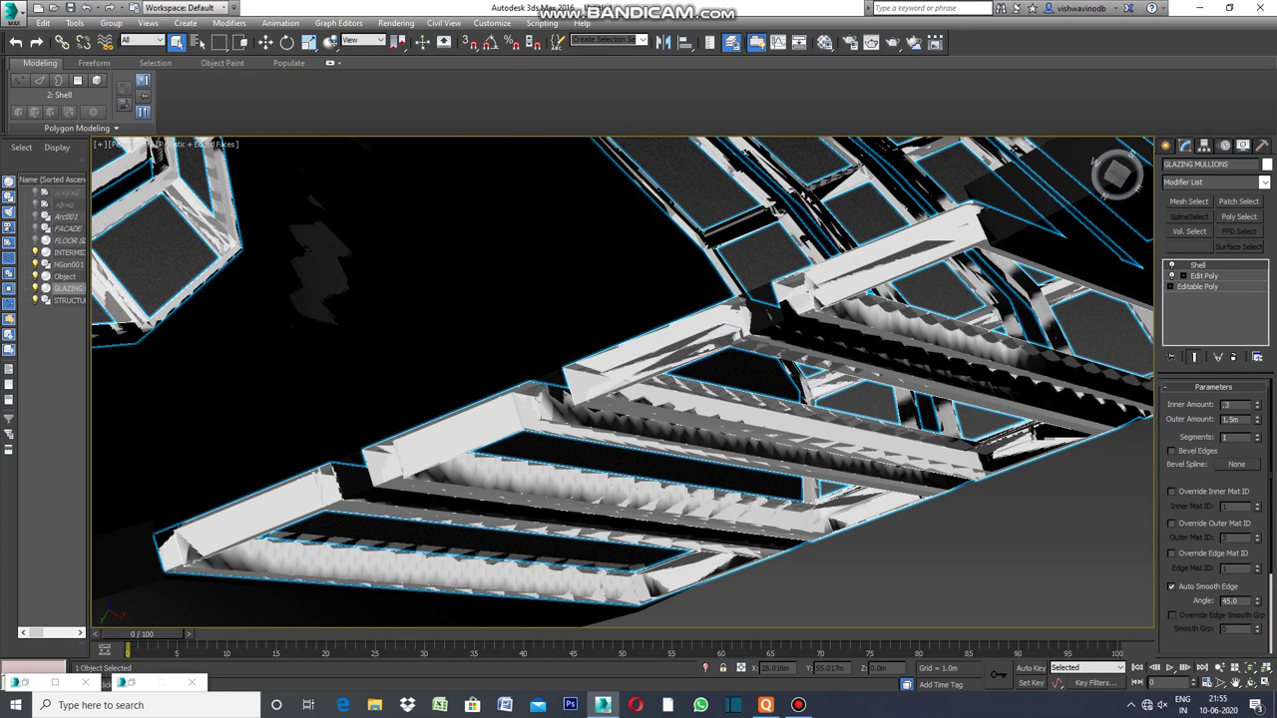
drag(1237, 418, 1237, 423)
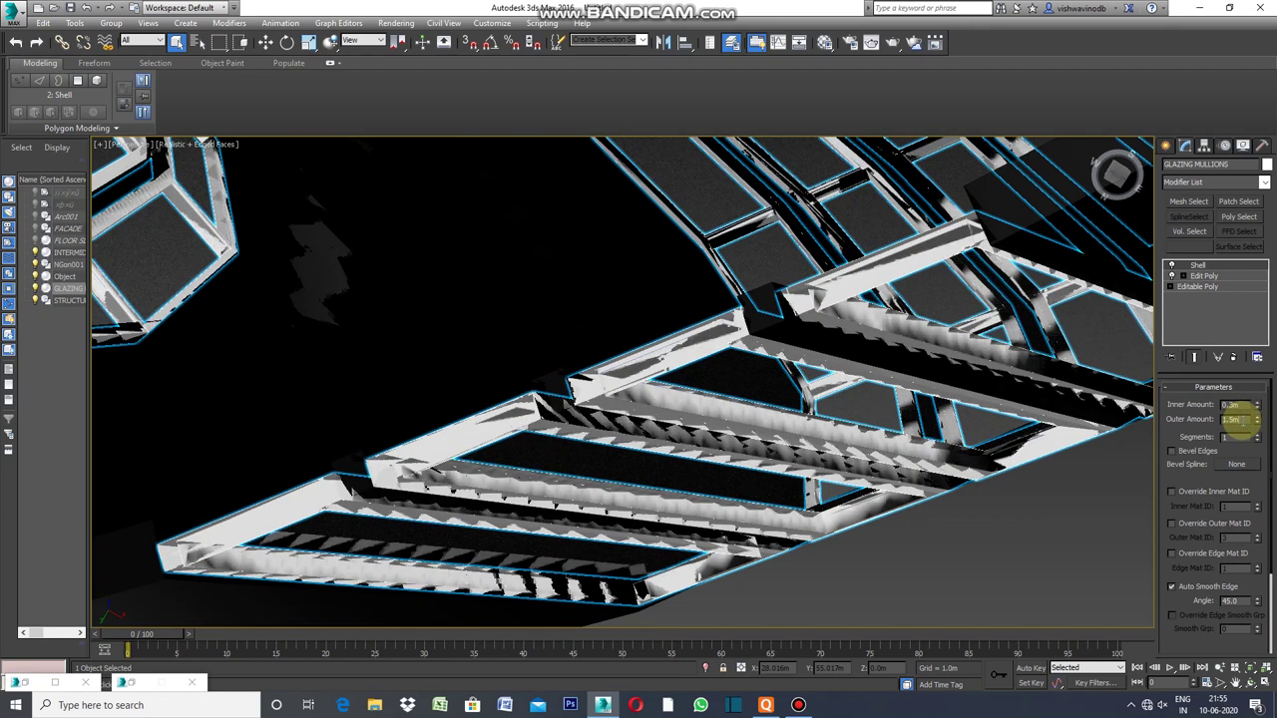
drag(1237, 423, 1237, 427)
text(28)
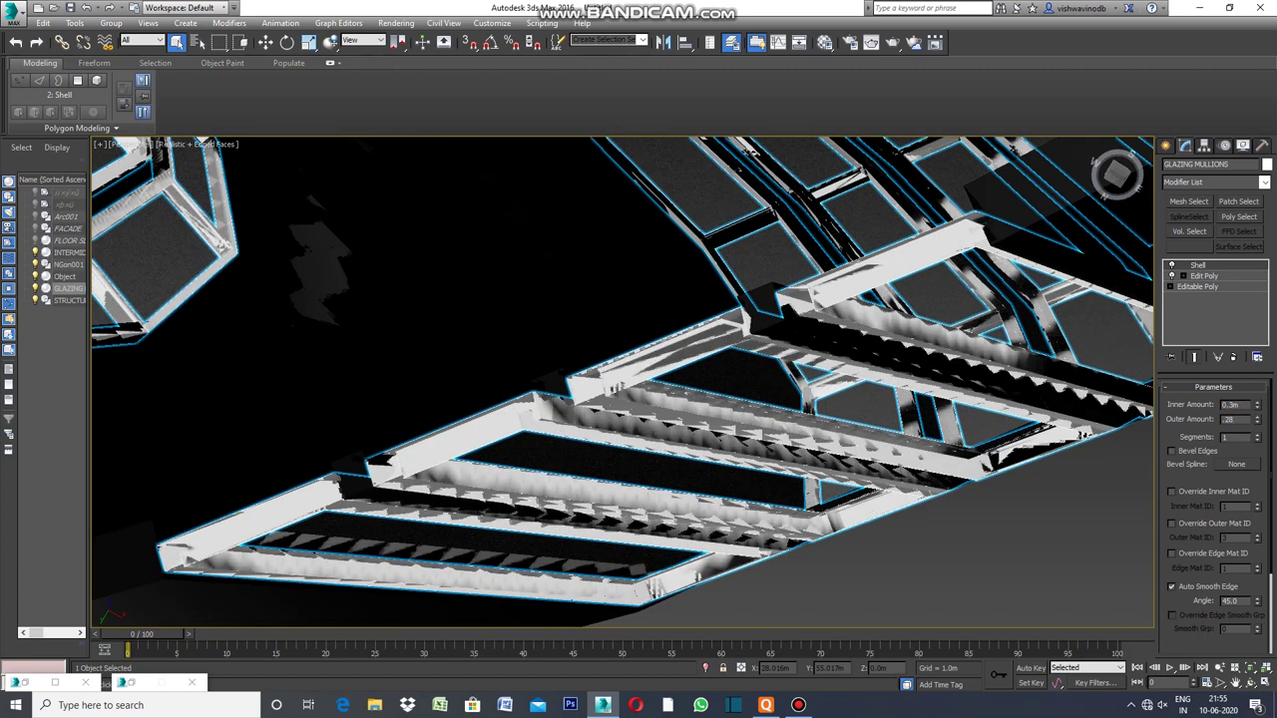
text(0.28m)
key(Return)
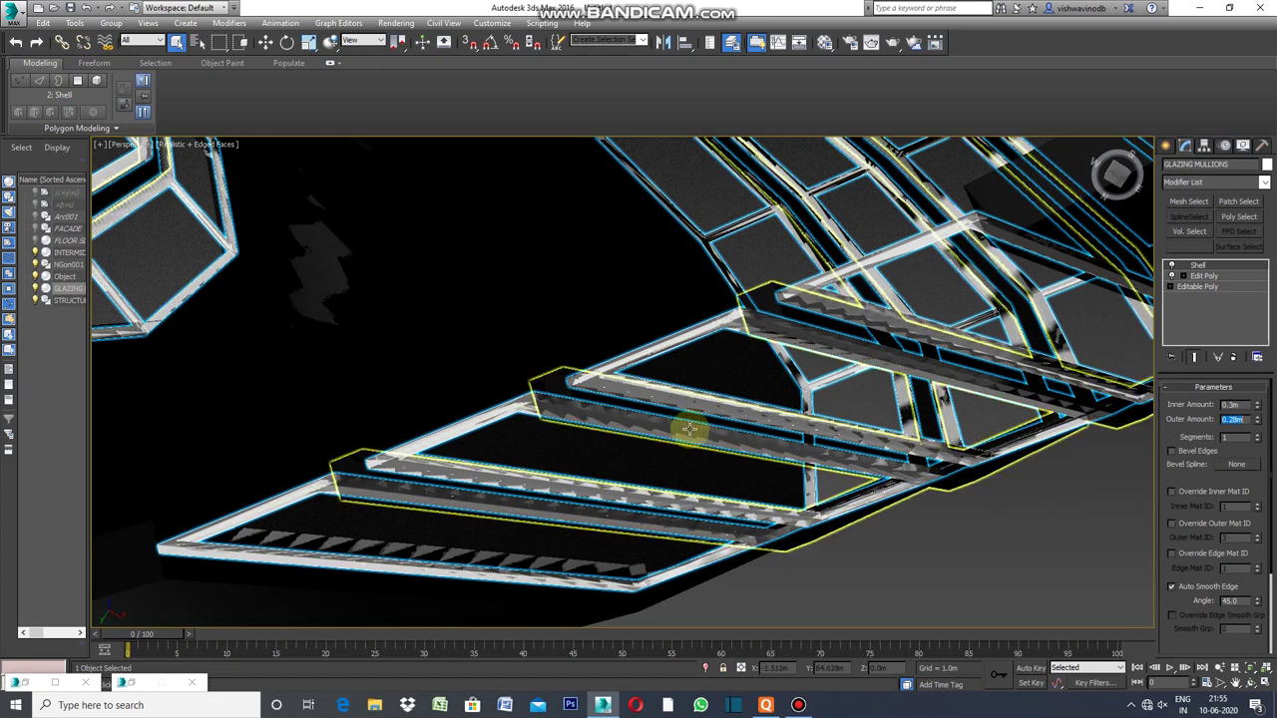
scroll(649, 382, up, 5)
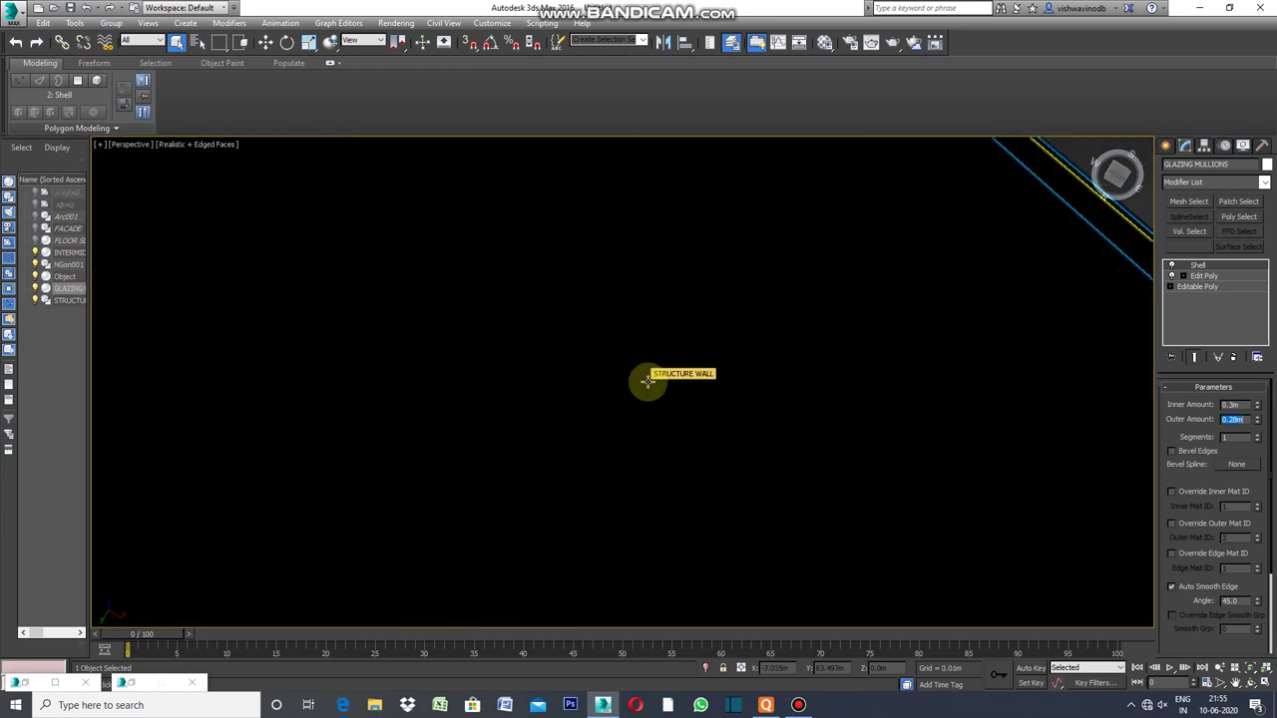
scroll(647, 382, down, 5)
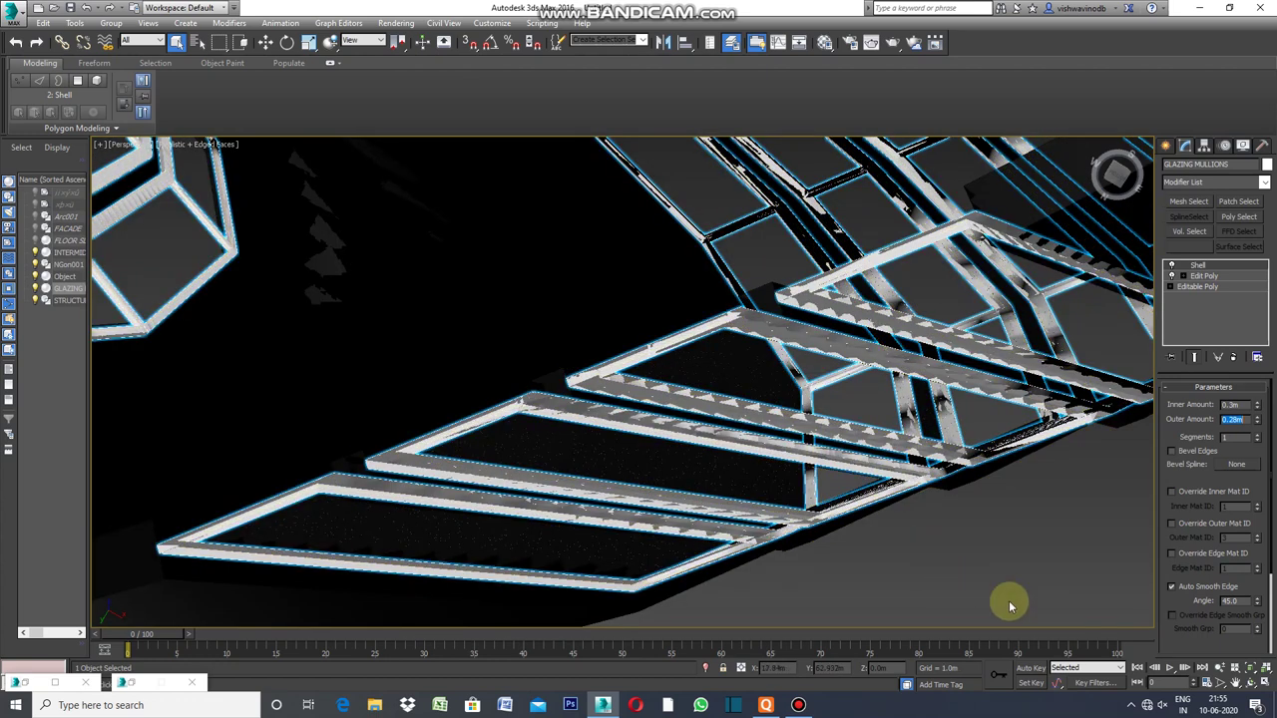
click(1235, 683)
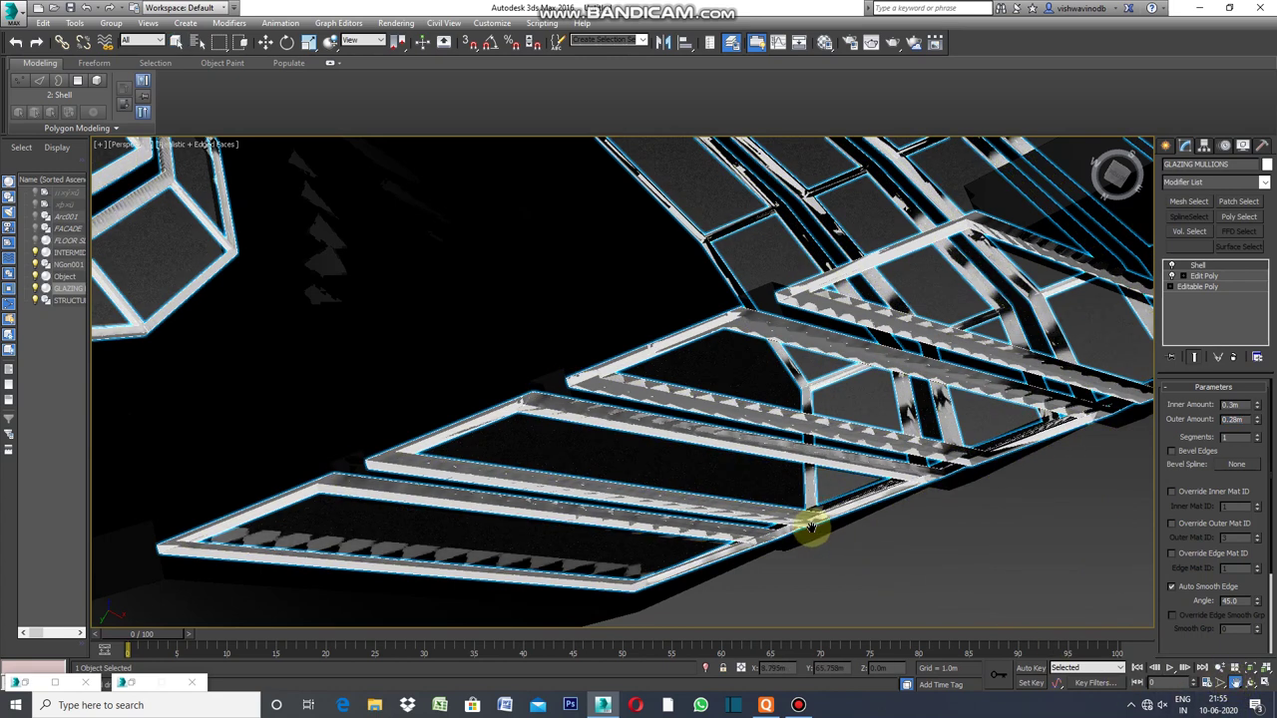
scroll(812, 529, up, 2)
scroll(895, 561, up, 3)
drag(896, 561, 978, 503)
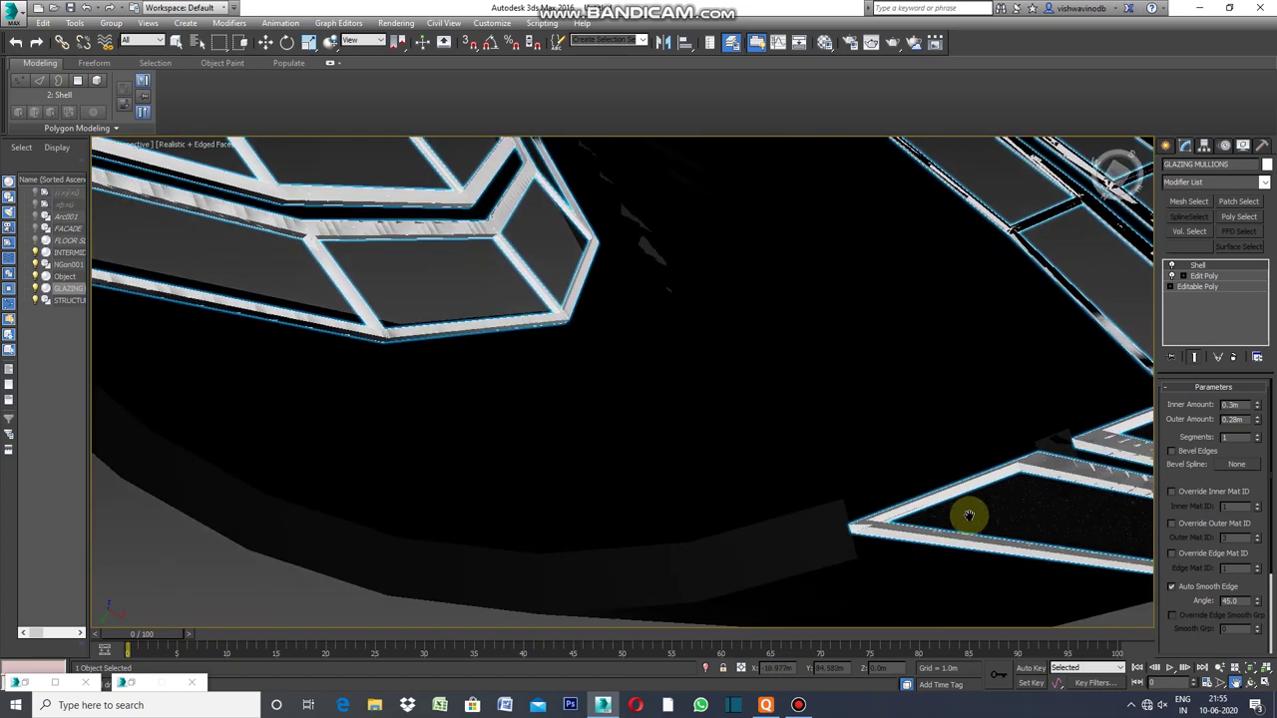
scroll(966, 513, down, 2)
scroll(963, 513, down, 2)
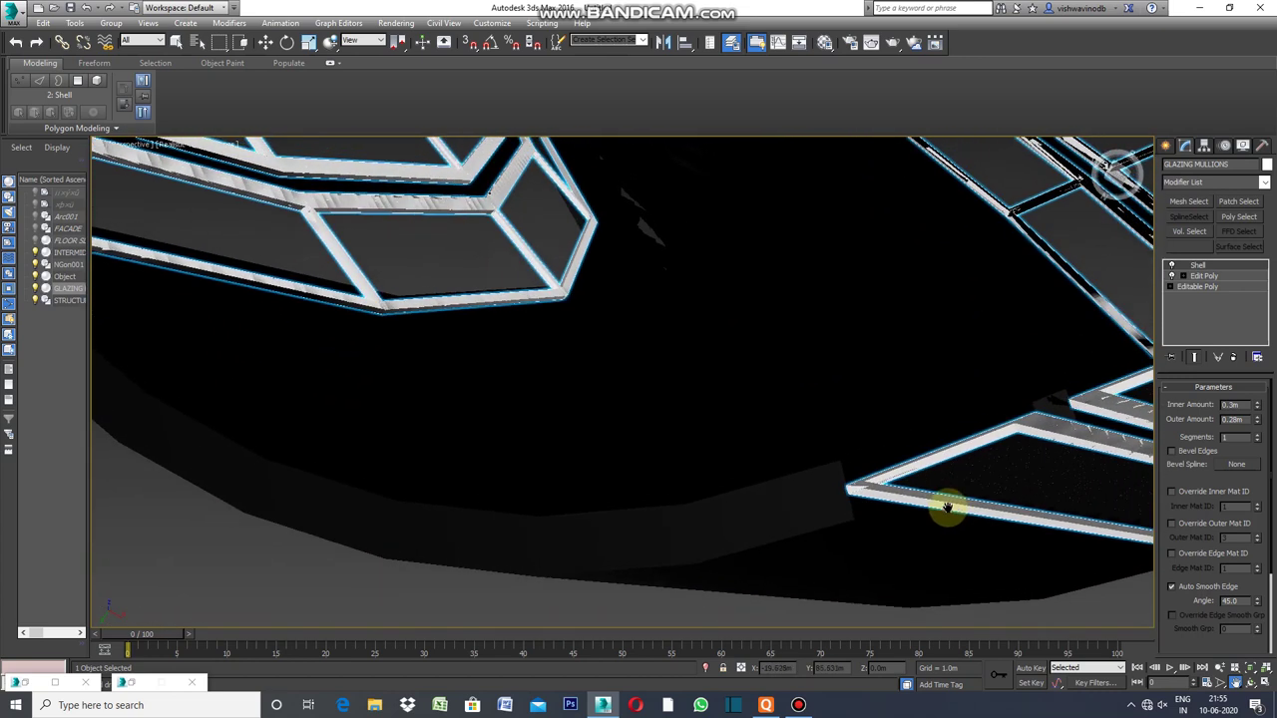
drag(702, 357, 890, 461)
scroll(891, 465, down, 2)
mouse_move(693, 393)
mouse_down()
mouse_move(733, 428)
mouse_move(763, 403)
mouse_move(656, 379)
mouse_move(649, 388)
mouse_move(718, 410)
mouse_move(685, 416)
mouse_up()
scroll(743, 417, up, 2)
scroll(685, 416, up, 5)
- Add a Push modifier above the Shell on GLAZING MULLIONS and try out push amounts
click(1213, 182)
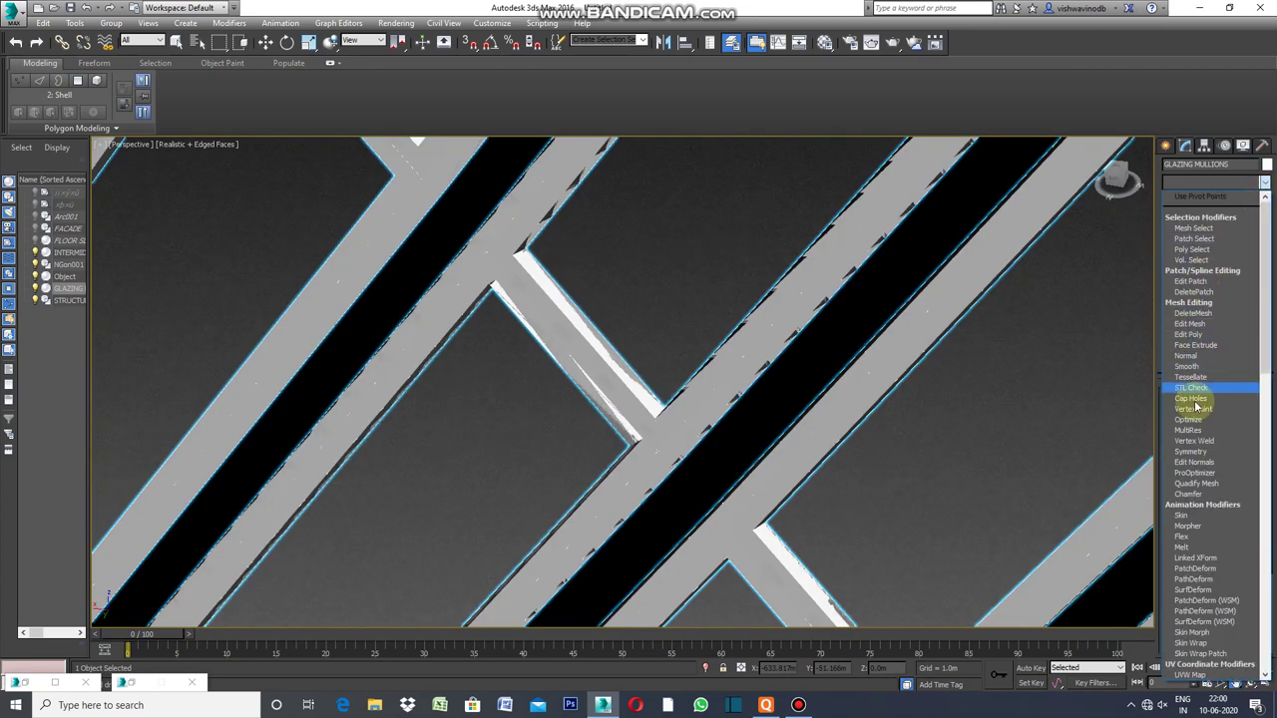
scroll(1203, 404, down, 5)
scroll(1203, 409, down, 5)
scroll(1202, 413, down, 5)
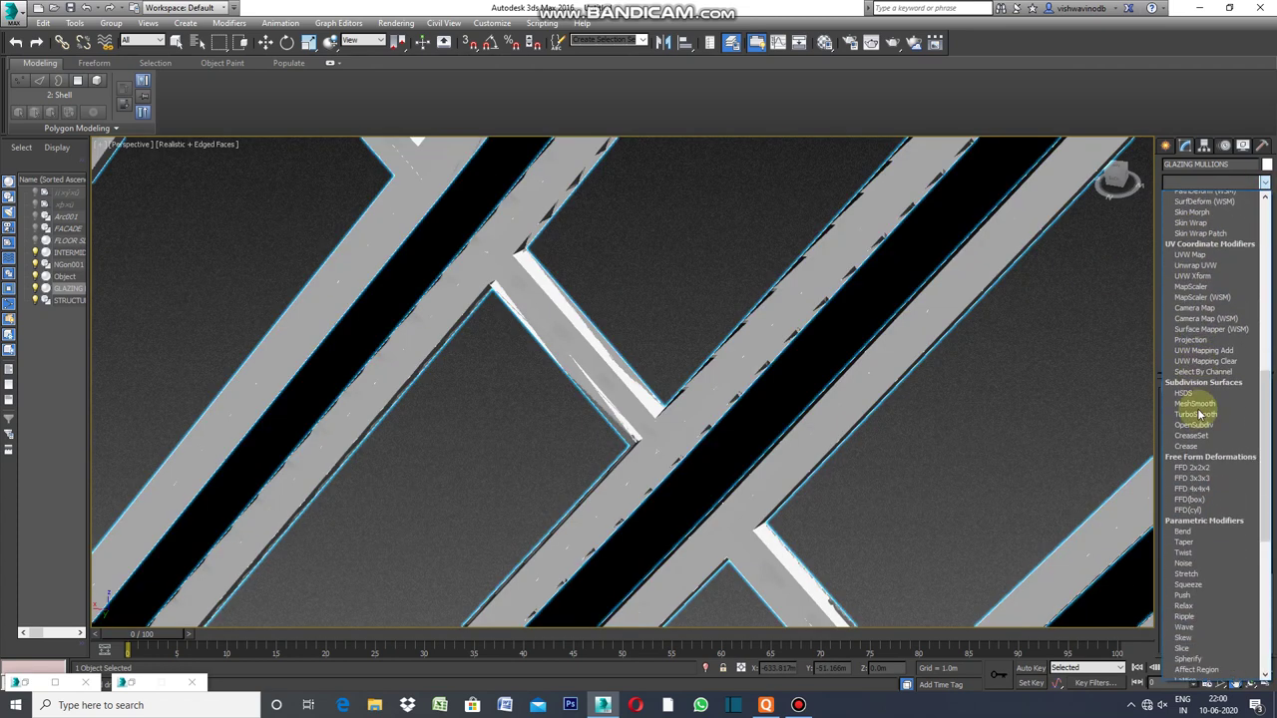
scroll(1205, 419, down, 5)
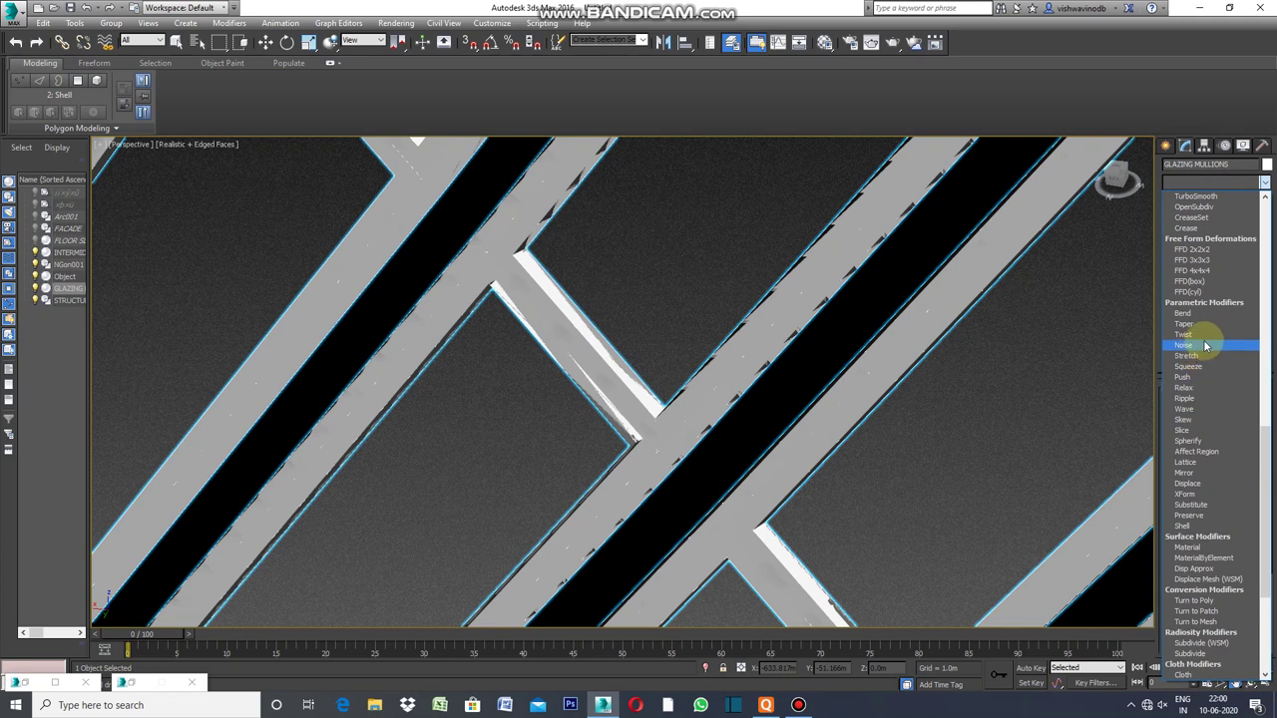
click(1197, 377)
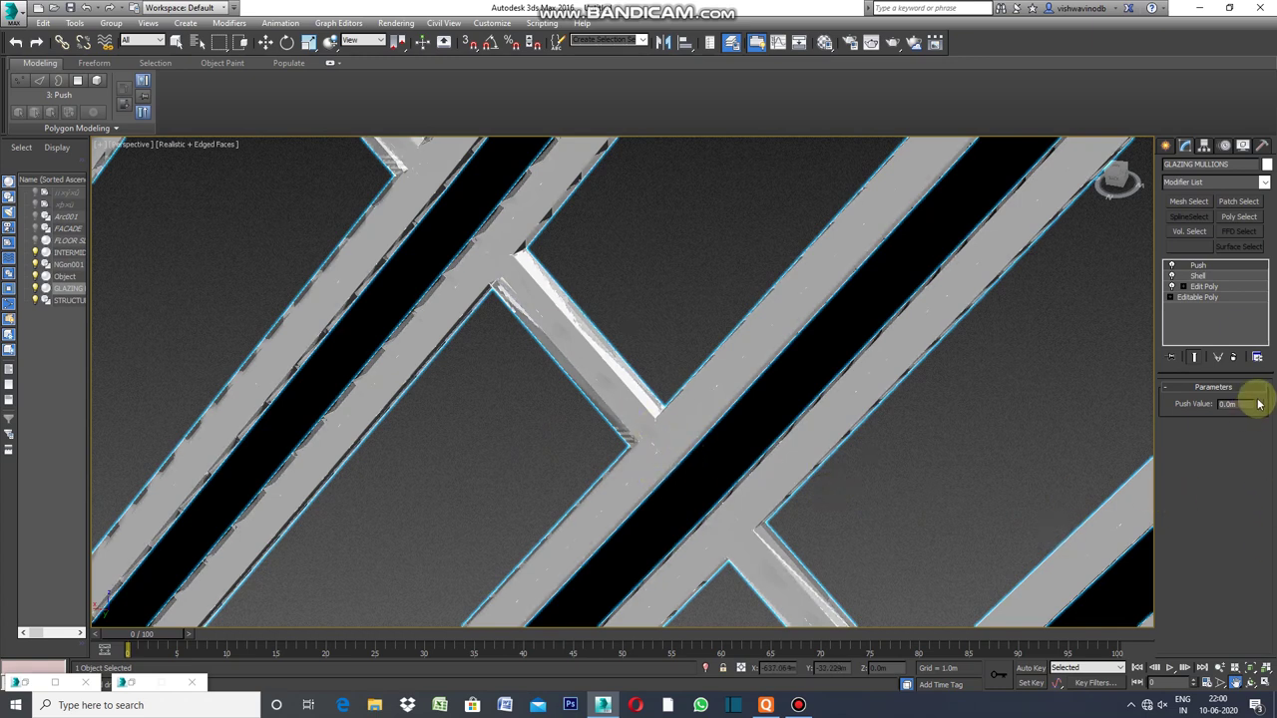
drag(1259, 407, 1260, 407)
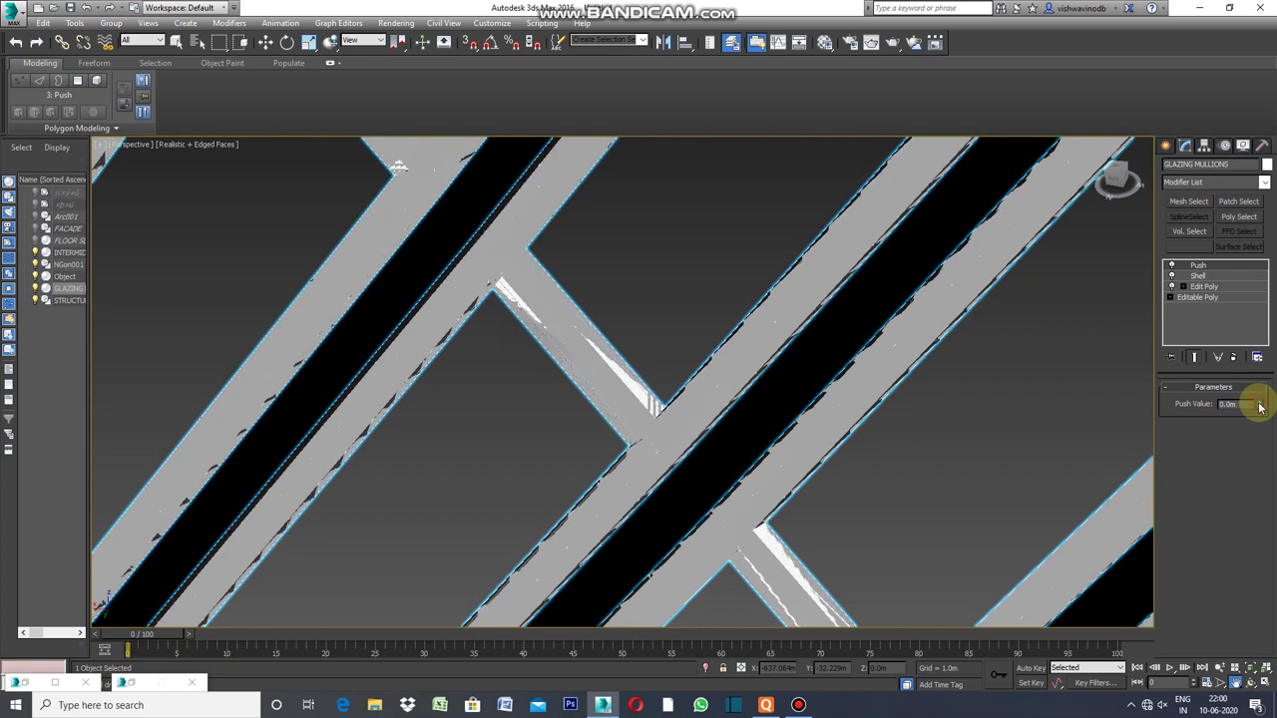
drag(1260, 407, 1259, 407)
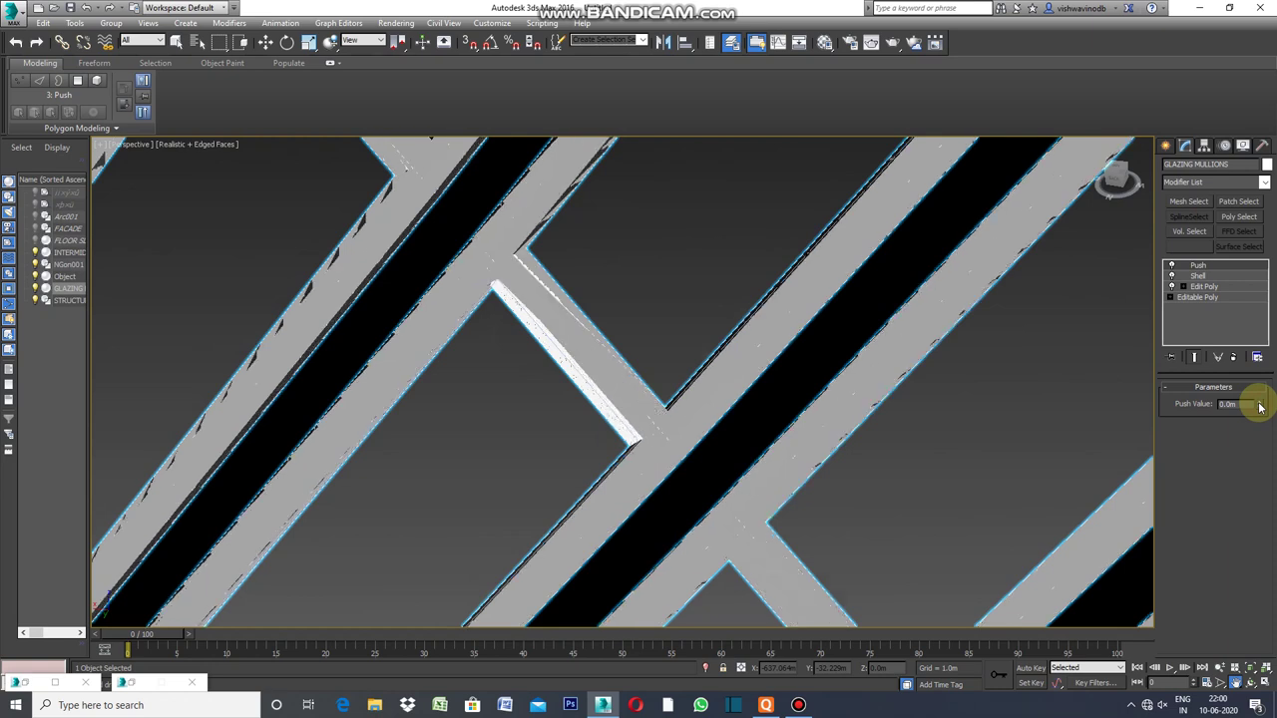
- Pan and orbit the view to inspect the mullion gaps and depth
scroll(707, 405, down, 3)
scroll(707, 405, down, 3)
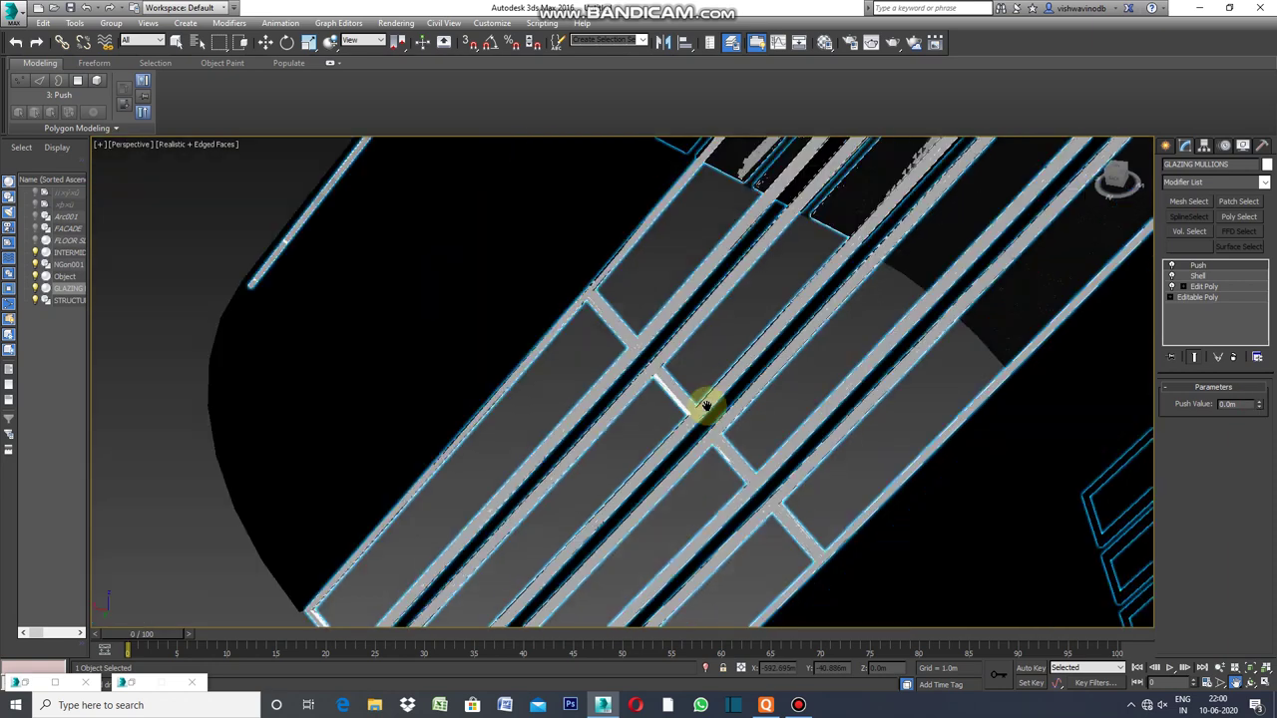
scroll(707, 405, down, 3)
mouse_move(608, 490)
middle_down()
mouse_move(604, 357)
mouse_move(941, 605)
middle_up()
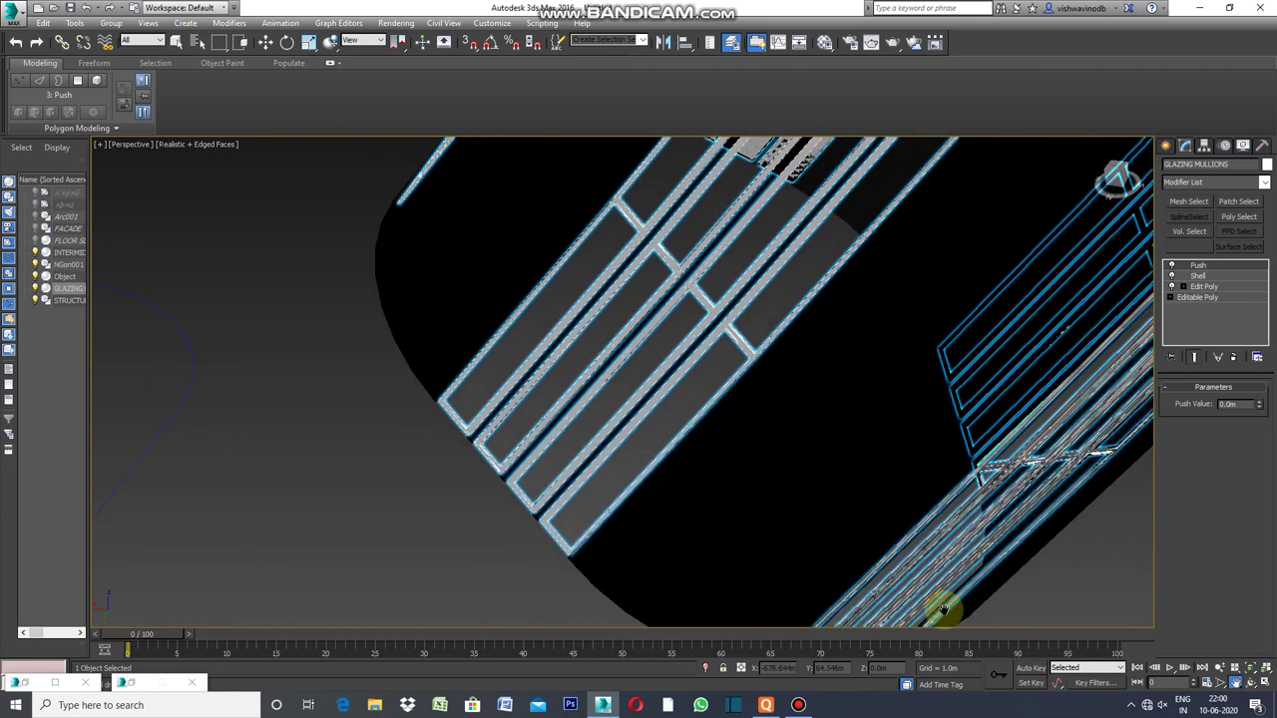
click(1250, 682)
mouse_move(620, 543)
mouse_down()
mouse_move(738, 471)
mouse_move(780, 490)
mouse_up()
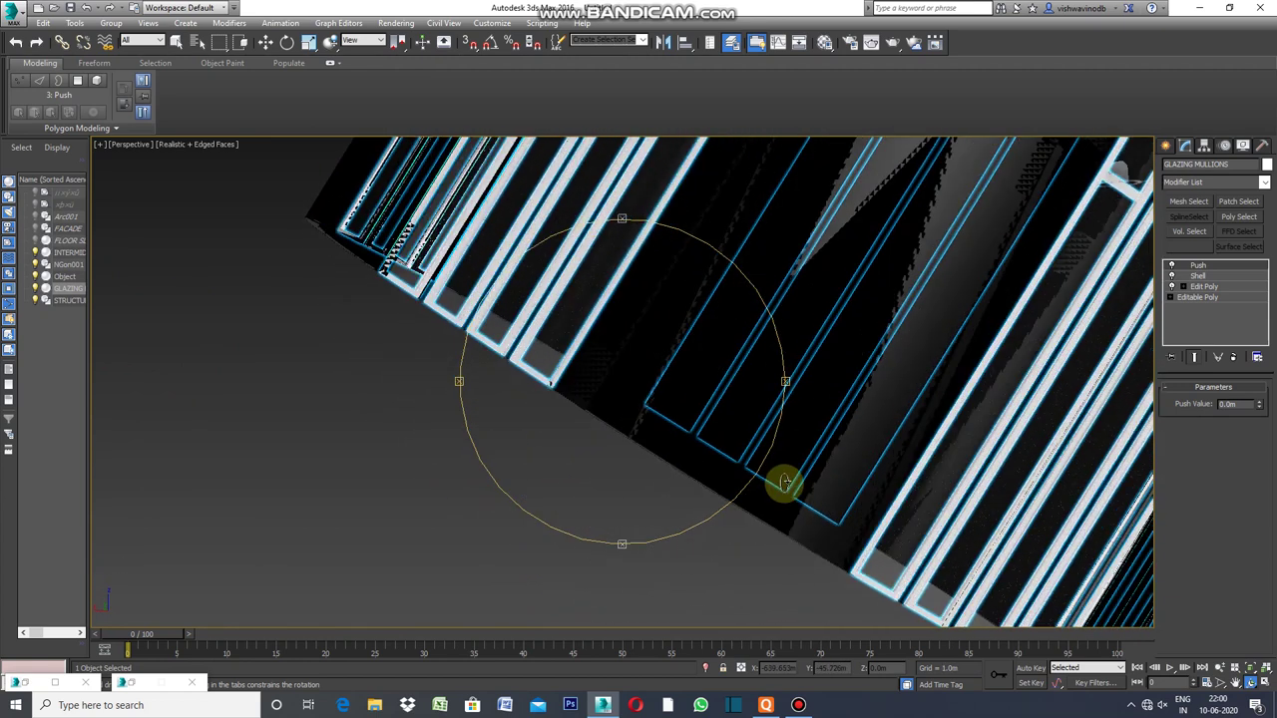
drag(780, 491, 785, 485)
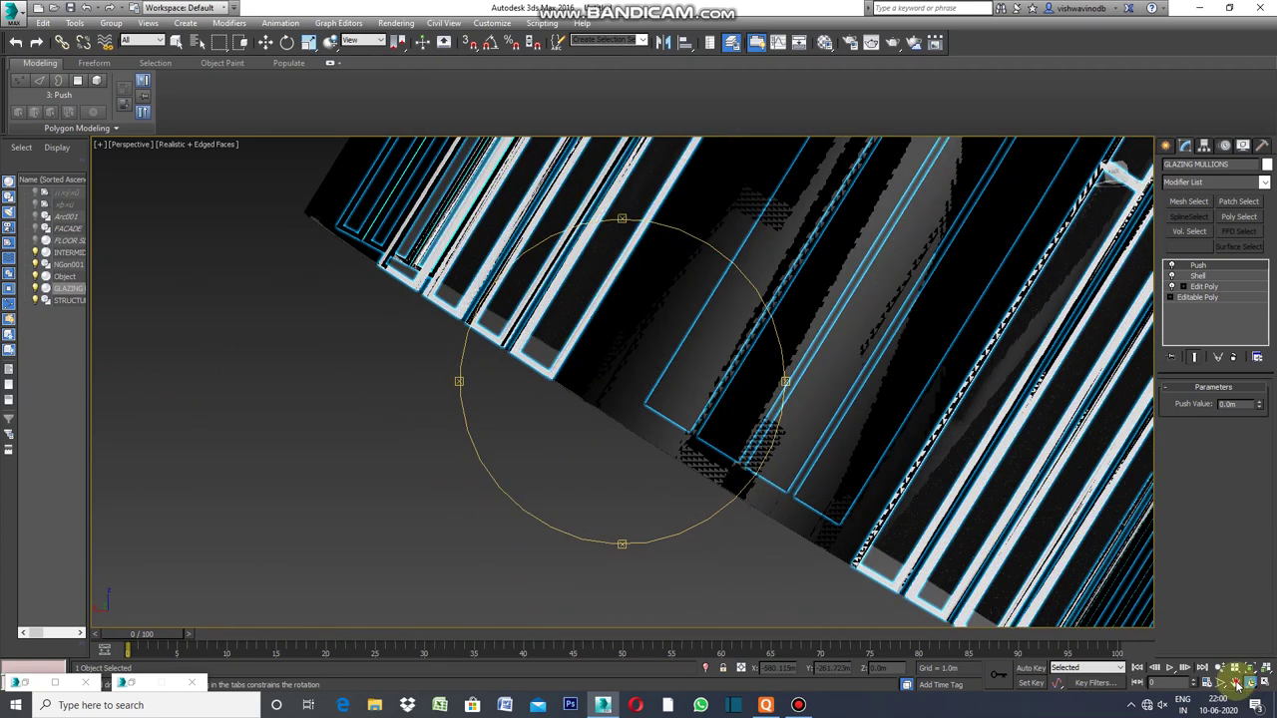
click(1238, 684)
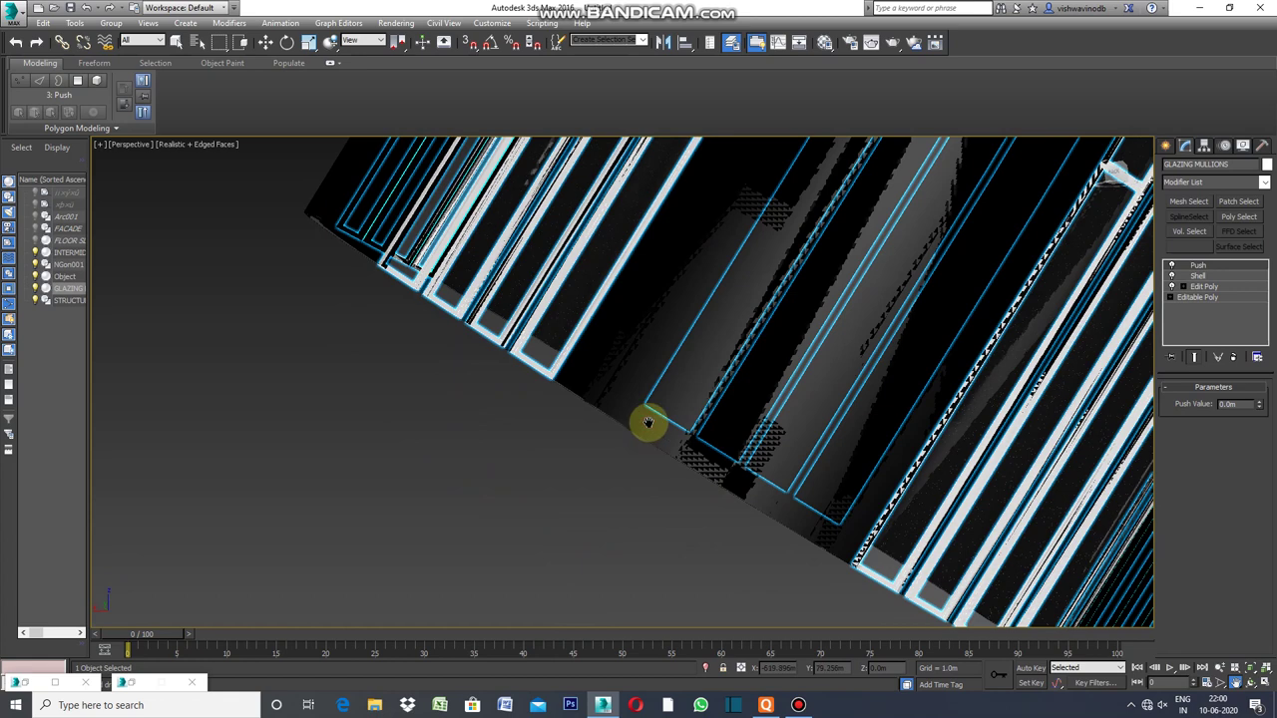
click(1252, 685)
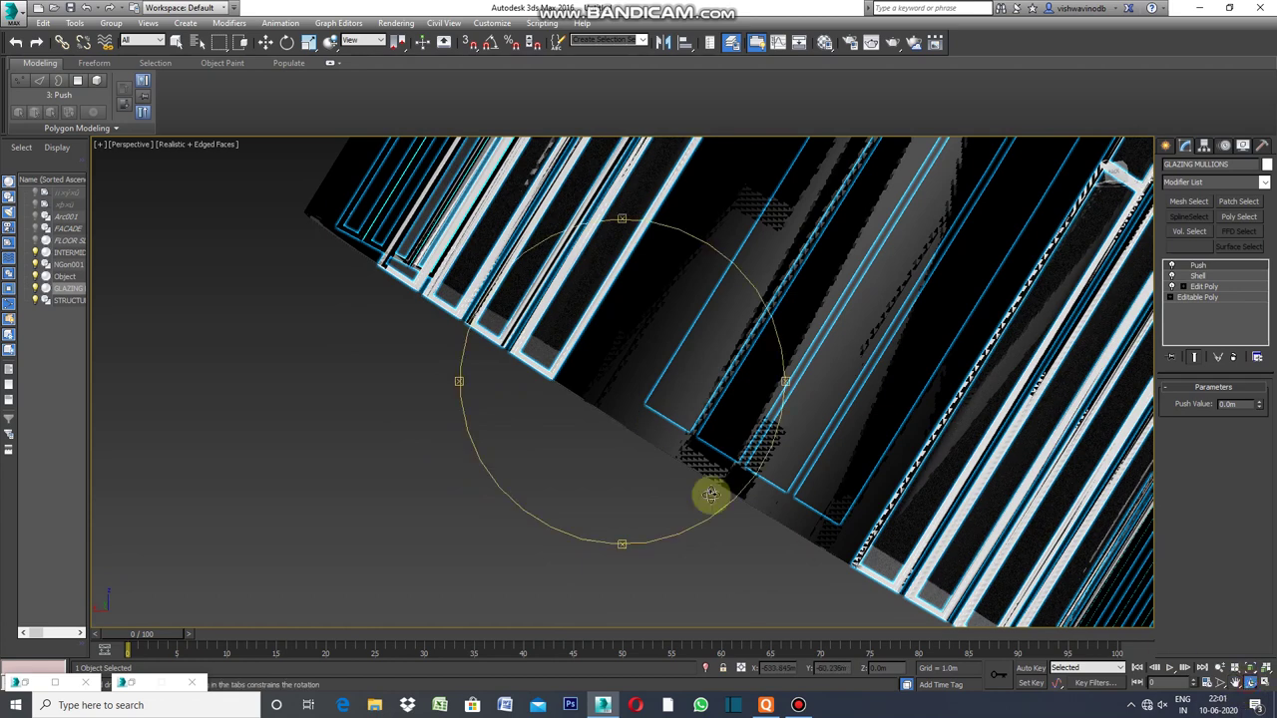
mouse_move(782, 380)
mouse_down()
mouse_move(818, 373)
mouse_move(835, 385)
mouse_up()
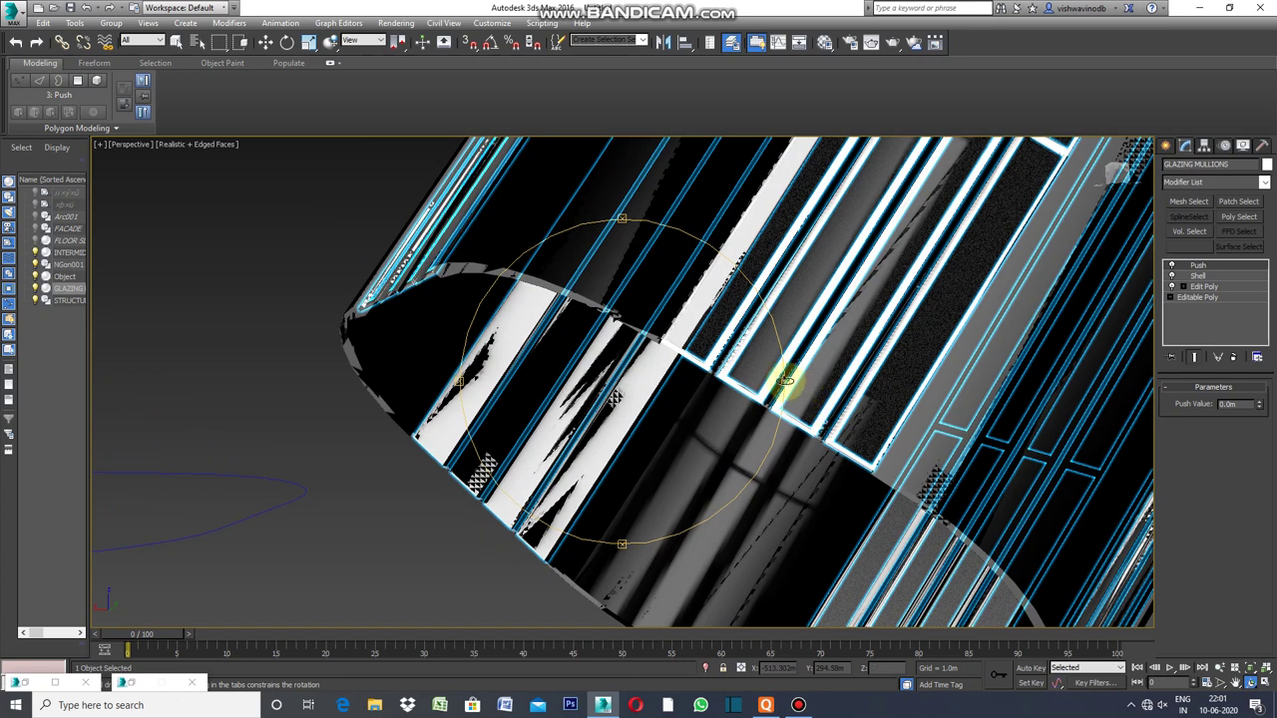
mouse_move(784, 380)
mouse_down()
mouse_move(752, 373)
mouse_move(755, 349)
mouse_move(727, 345)
mouse_up()
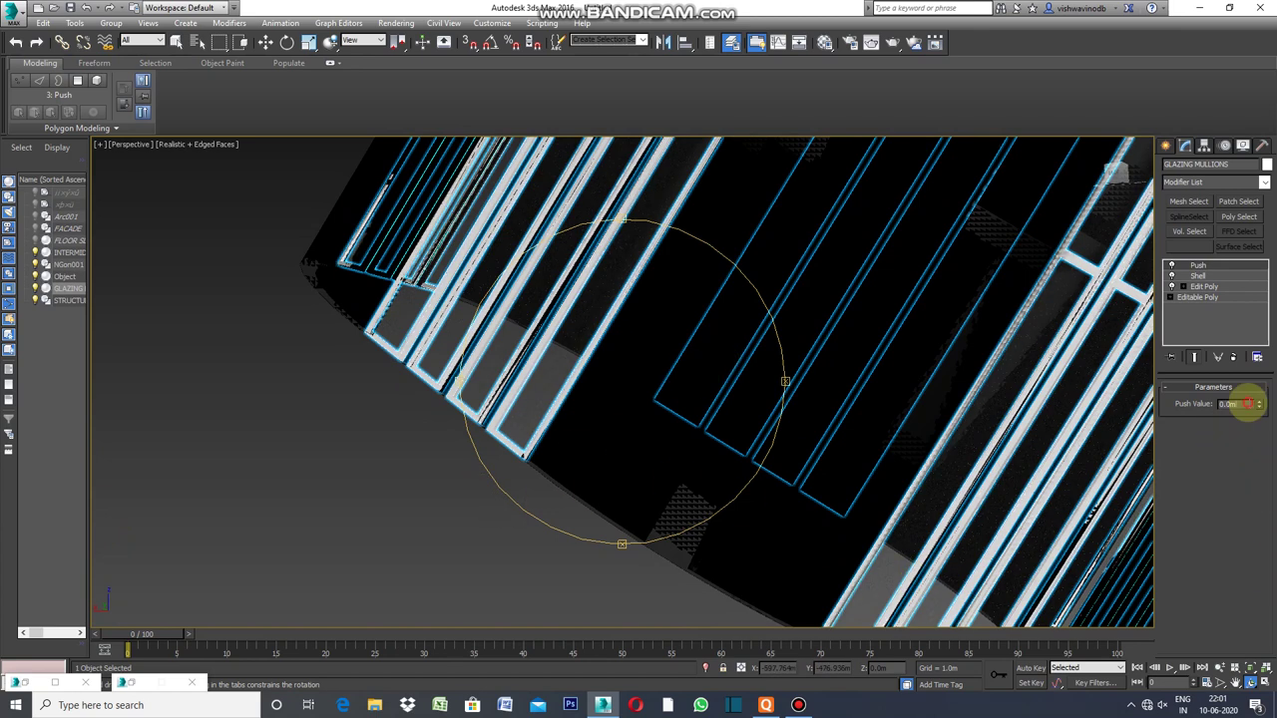
- Enter a Push value of 0.05m and nudge it up to 0.053m
drag(495, 459, 501, 439)
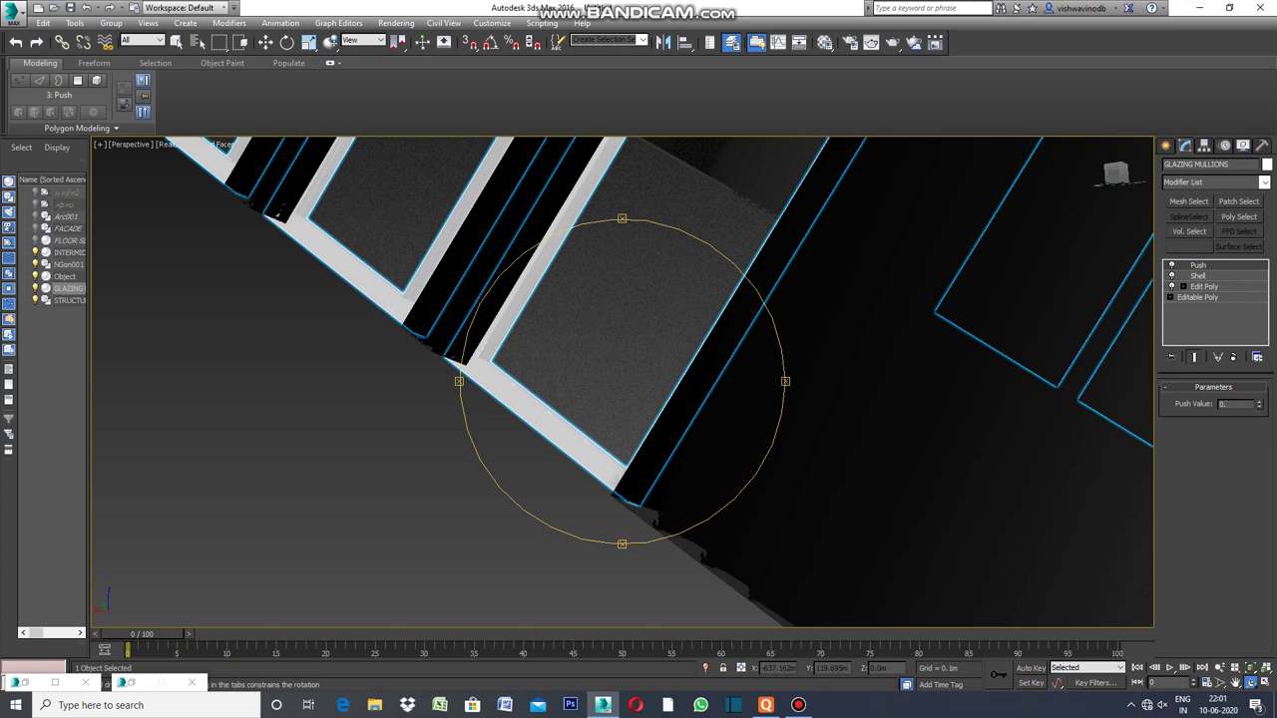
text(1)
text(0.03)
key(Return)
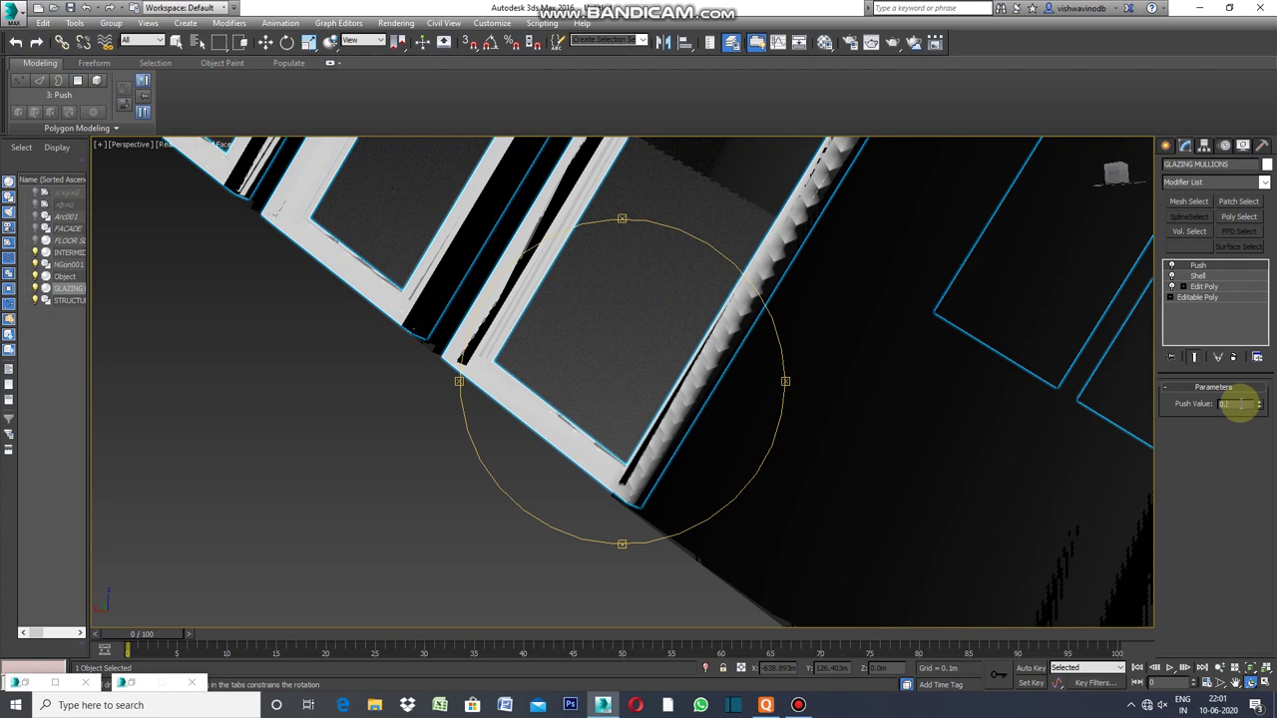
text(0.05)
key(Return)
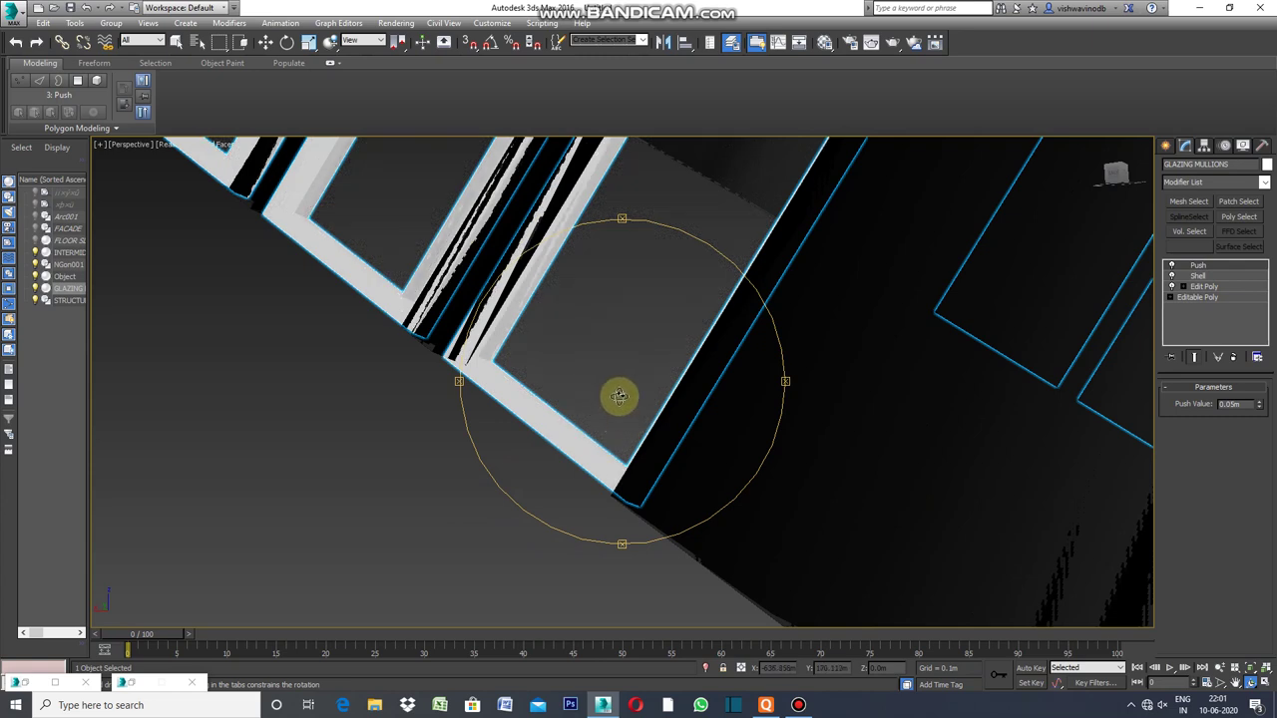
click(1261, 402)
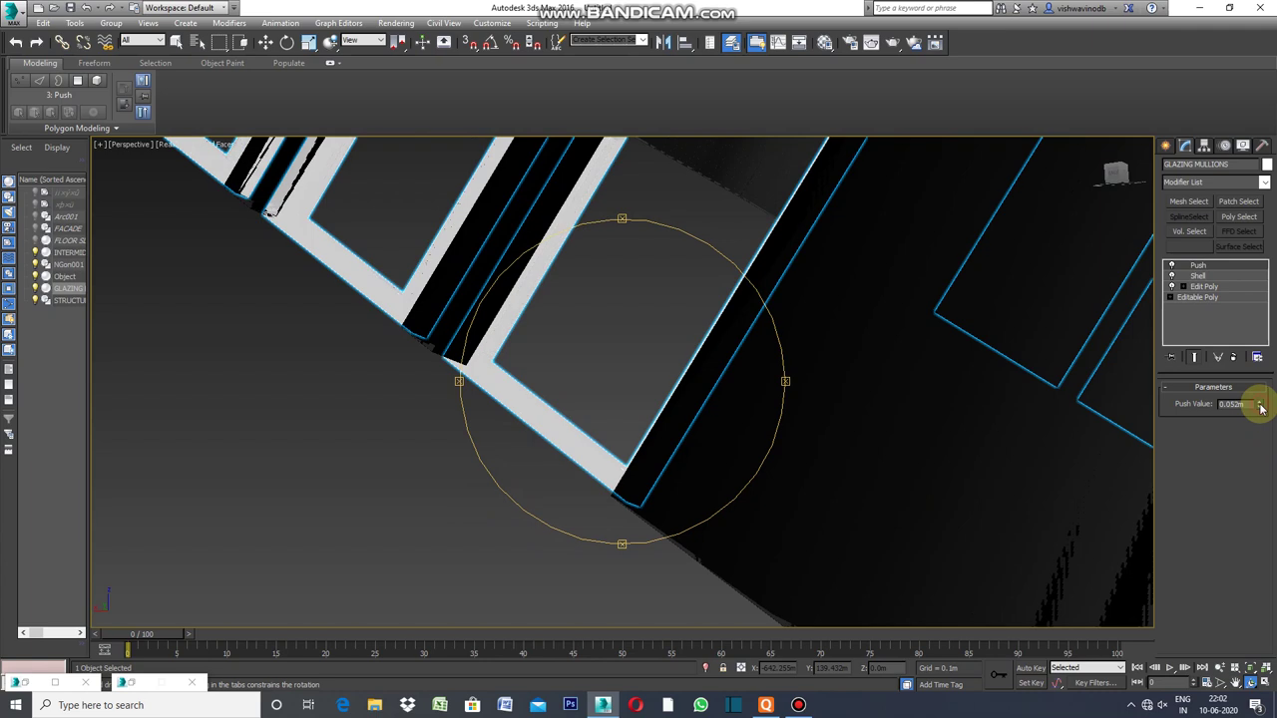
click(1260, 403)
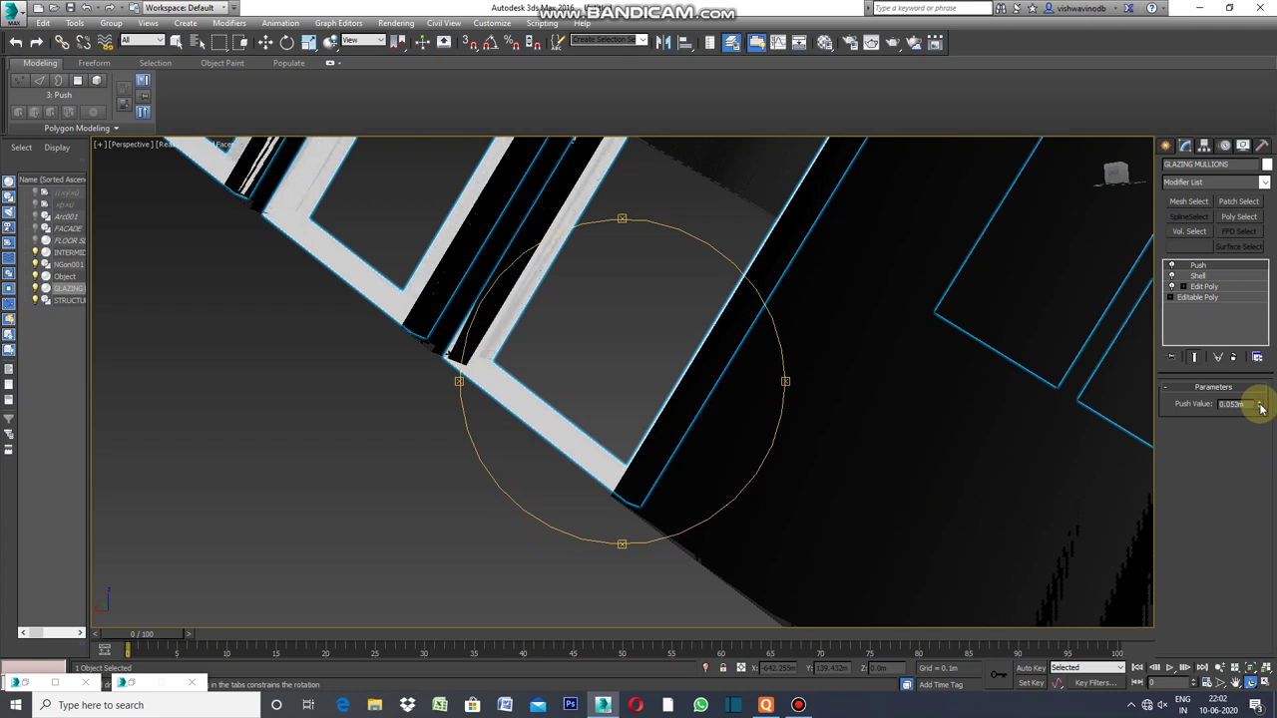
click(1260, 403)
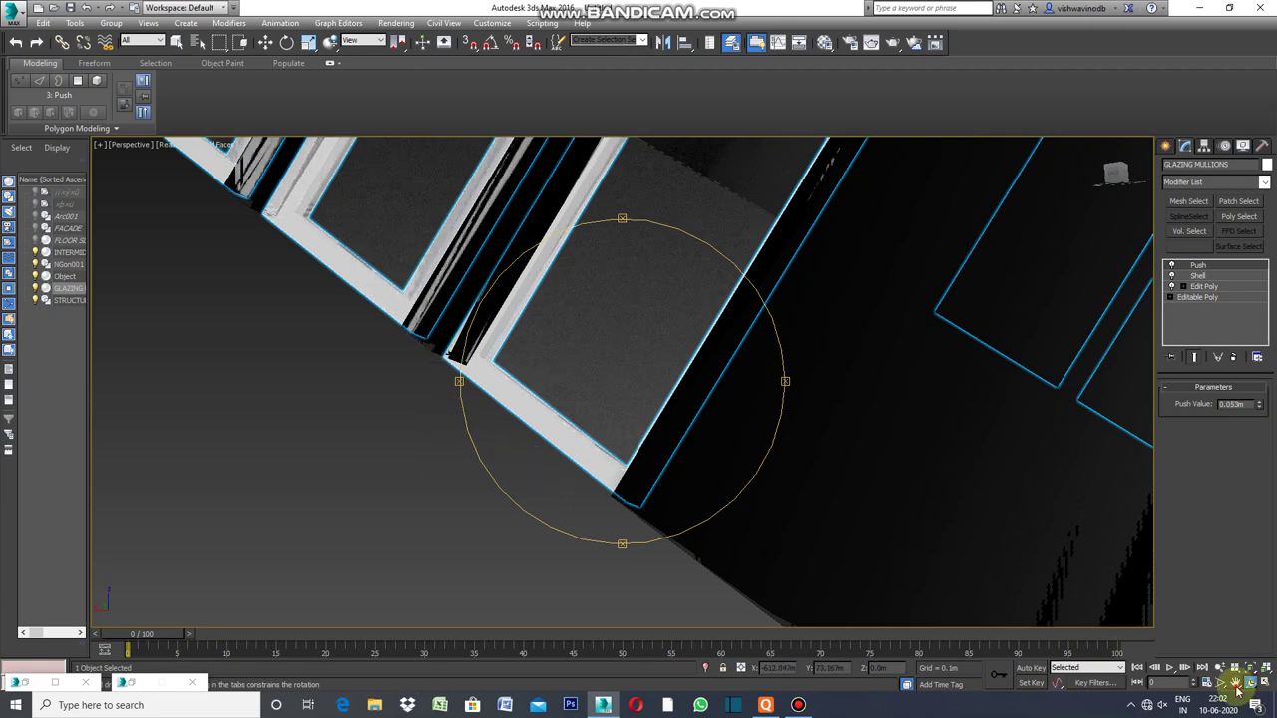
middle_drag(588, 356, 646, 516)
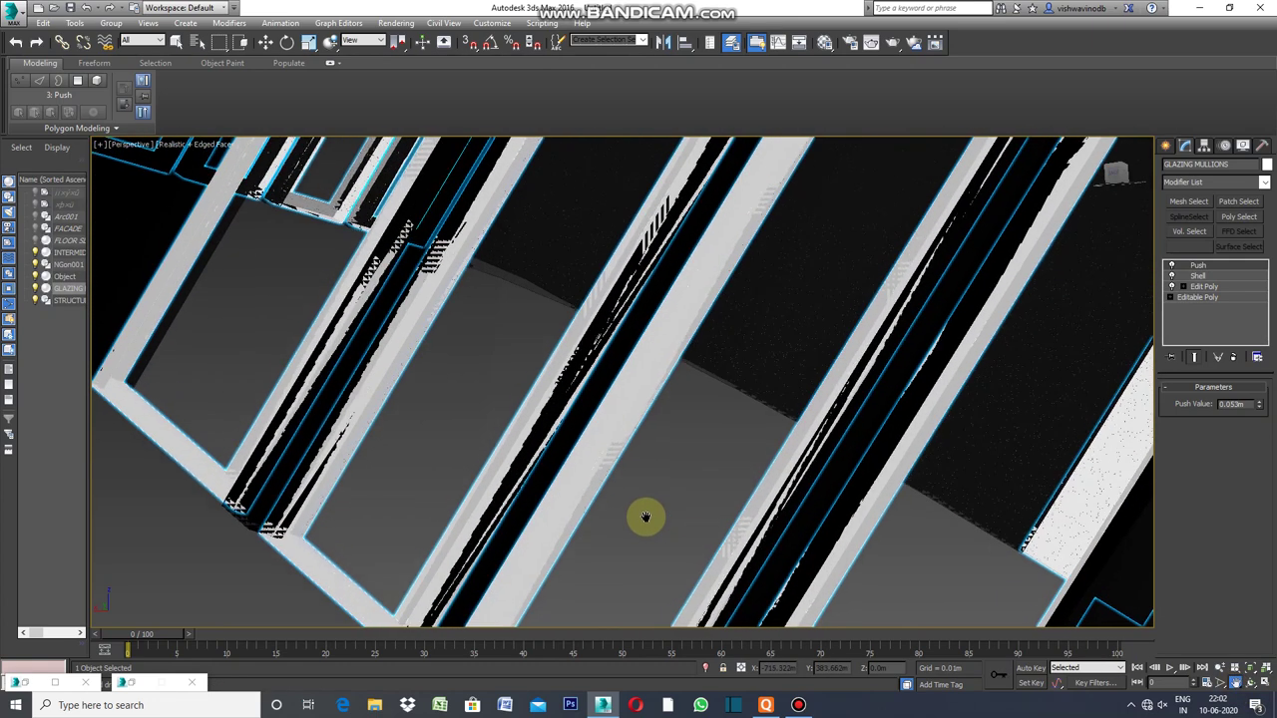